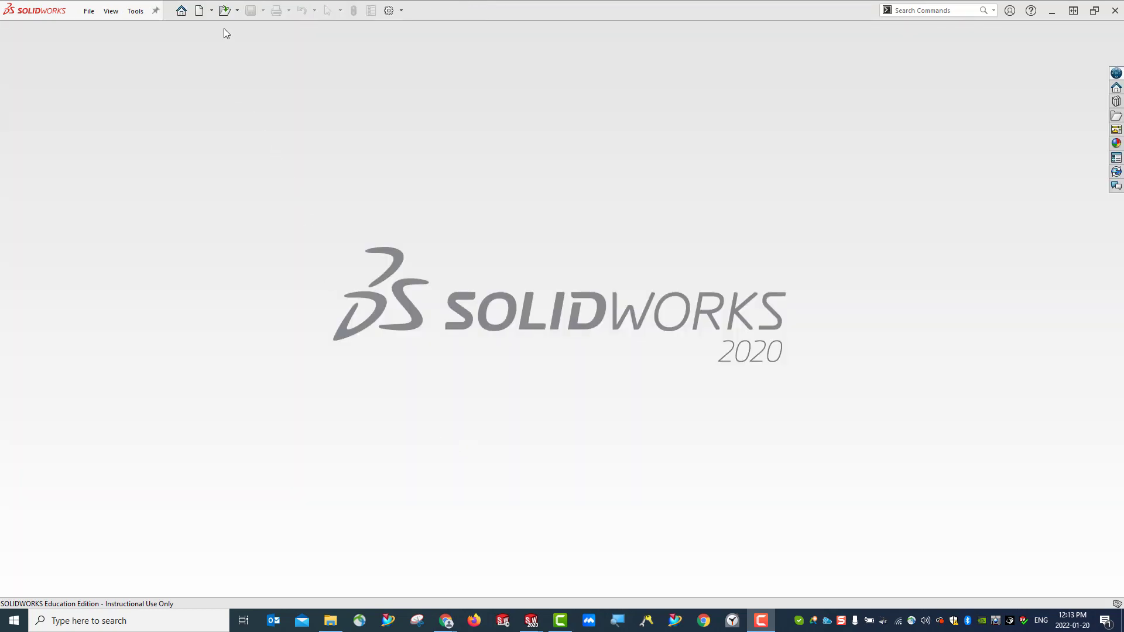
Step: Open a copy of the CoverPlate_LSX.SLDPRT part and show it in isometric view
left_click(224, 12)
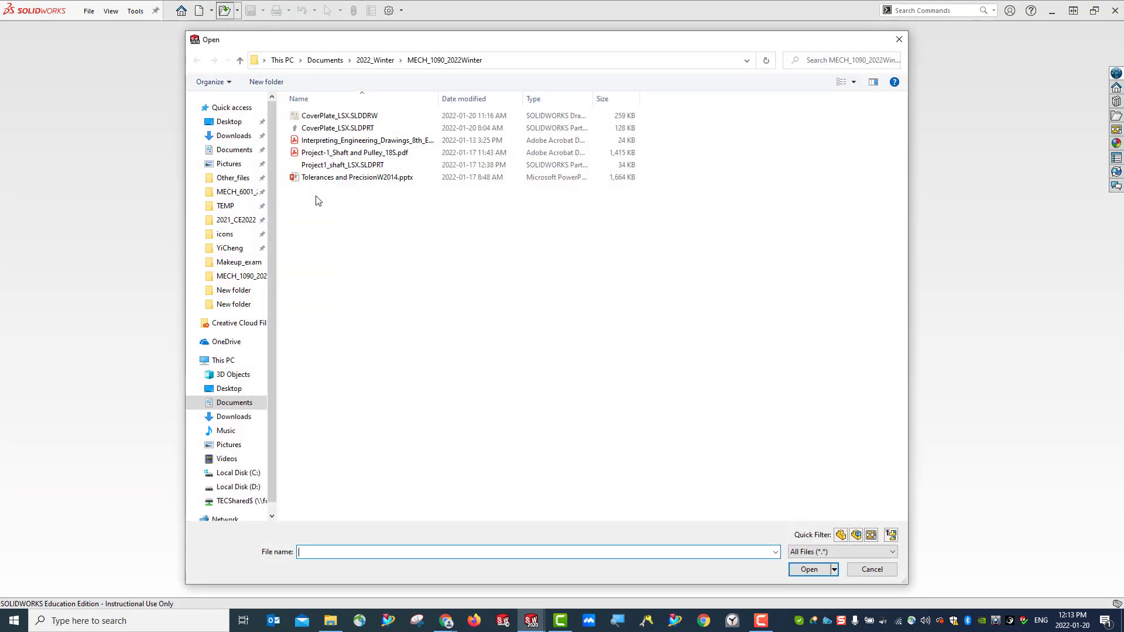
left_click(323, 128)
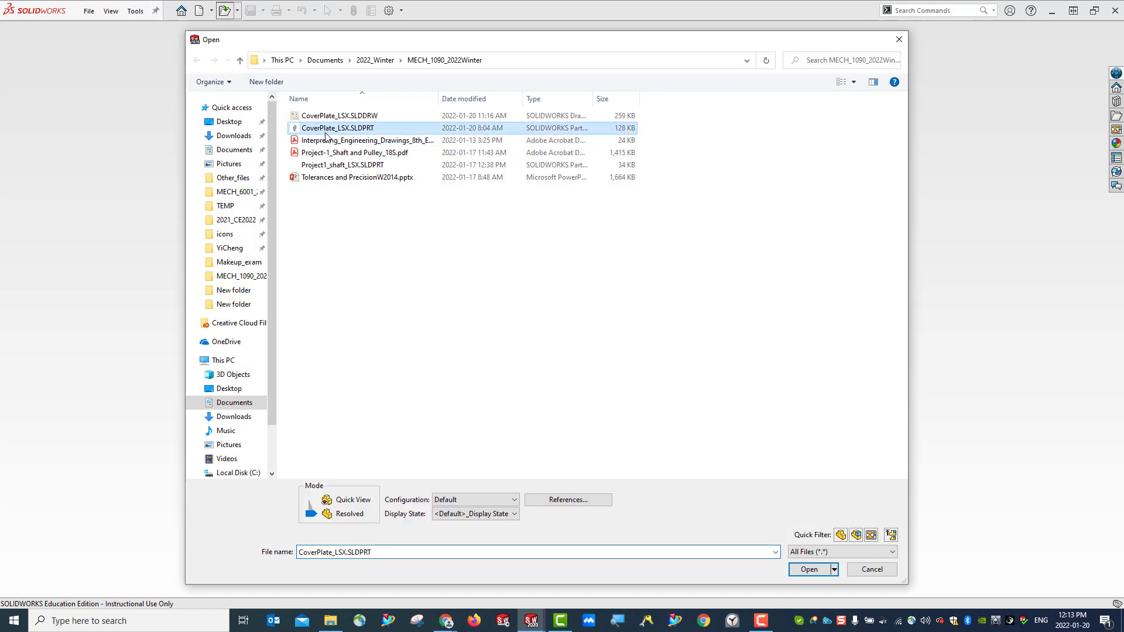
left_click(807, 568)
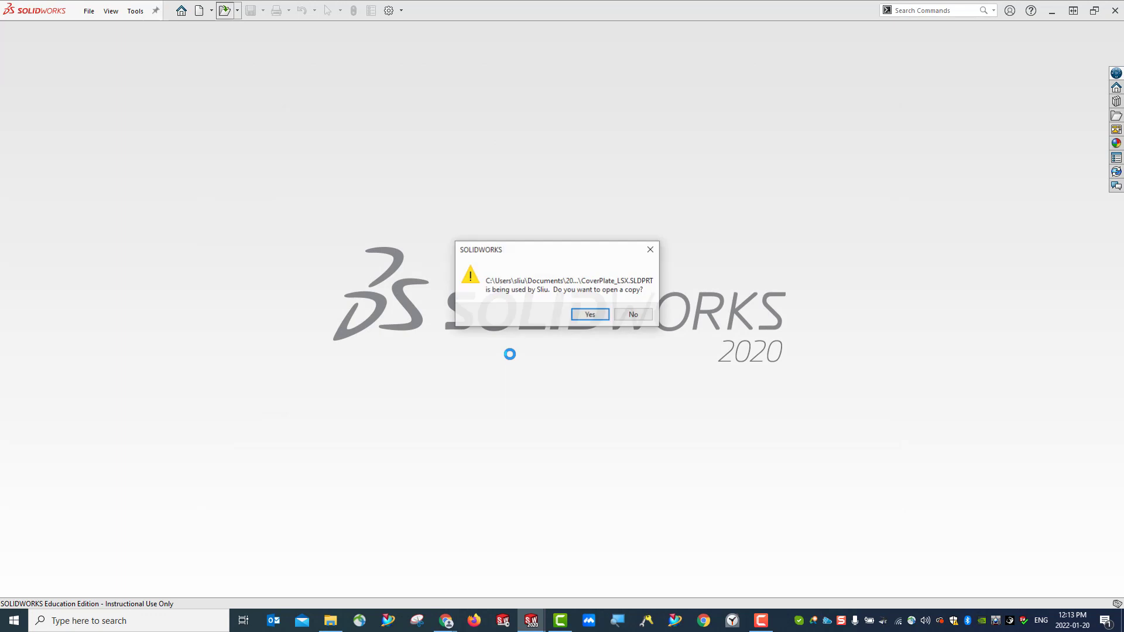
key("Return")
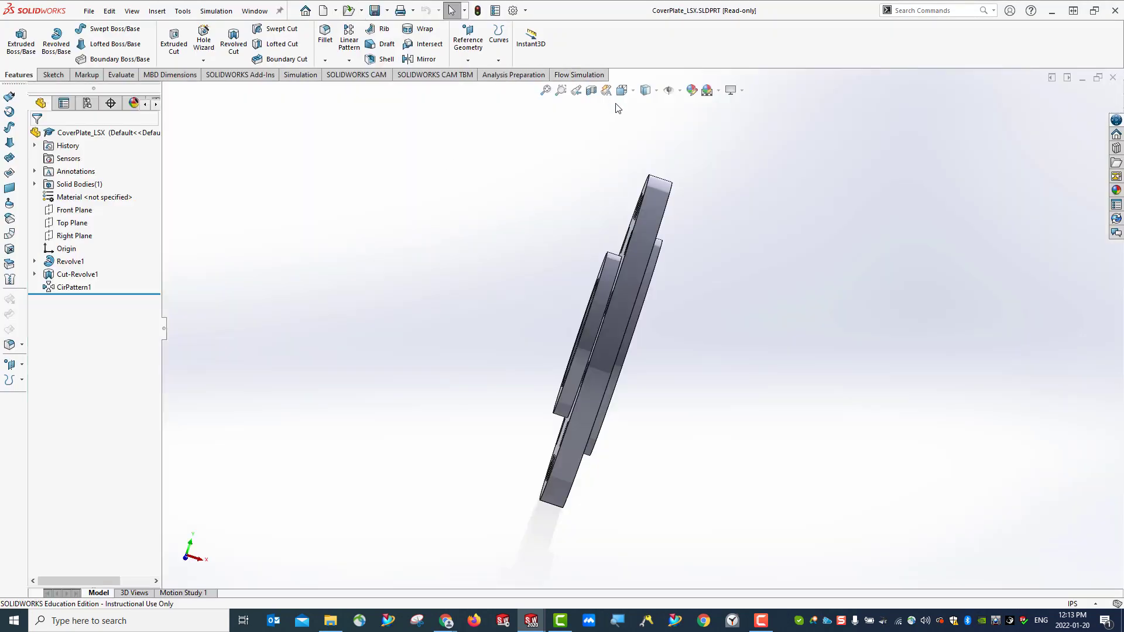
left_click(633, 92)
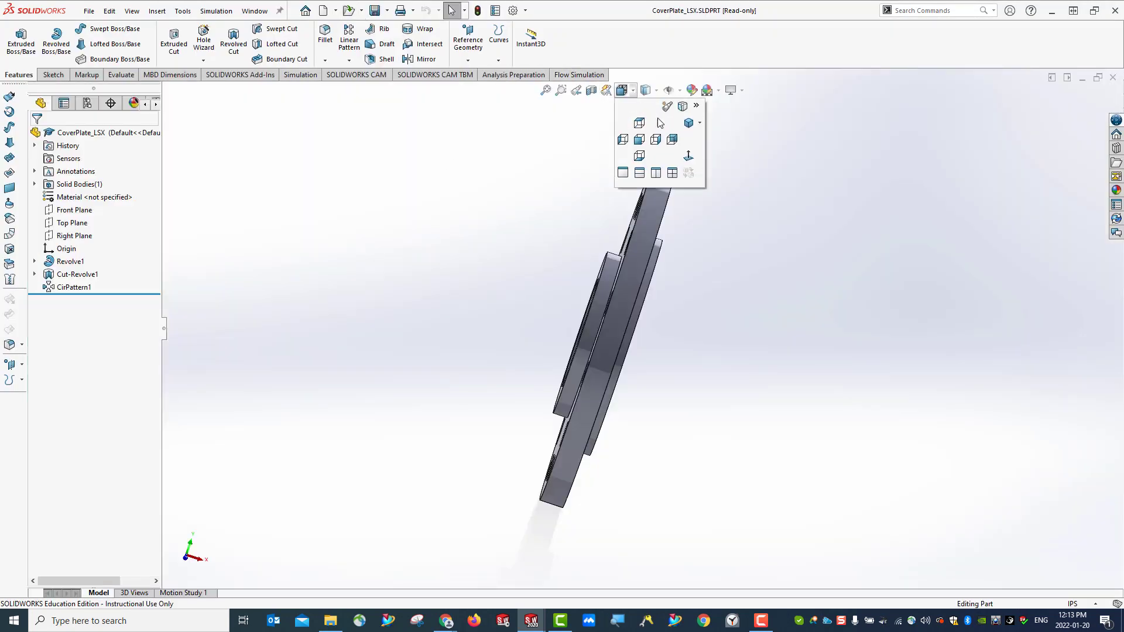
left_click(688, 123)
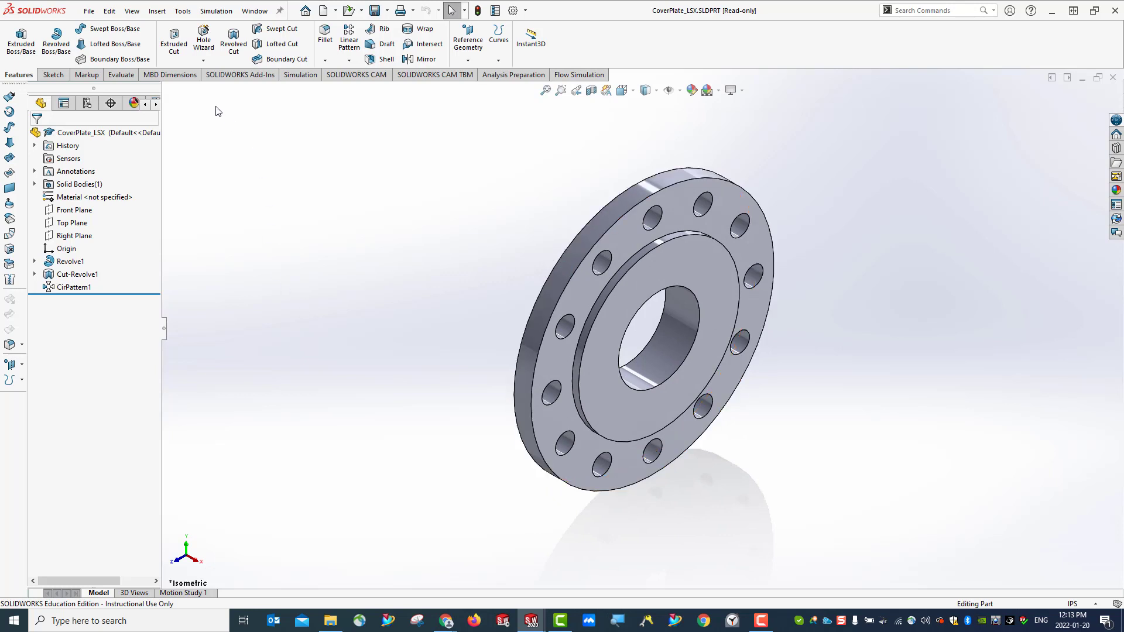
Step: Create a new drawing document
left_click(89, 13)
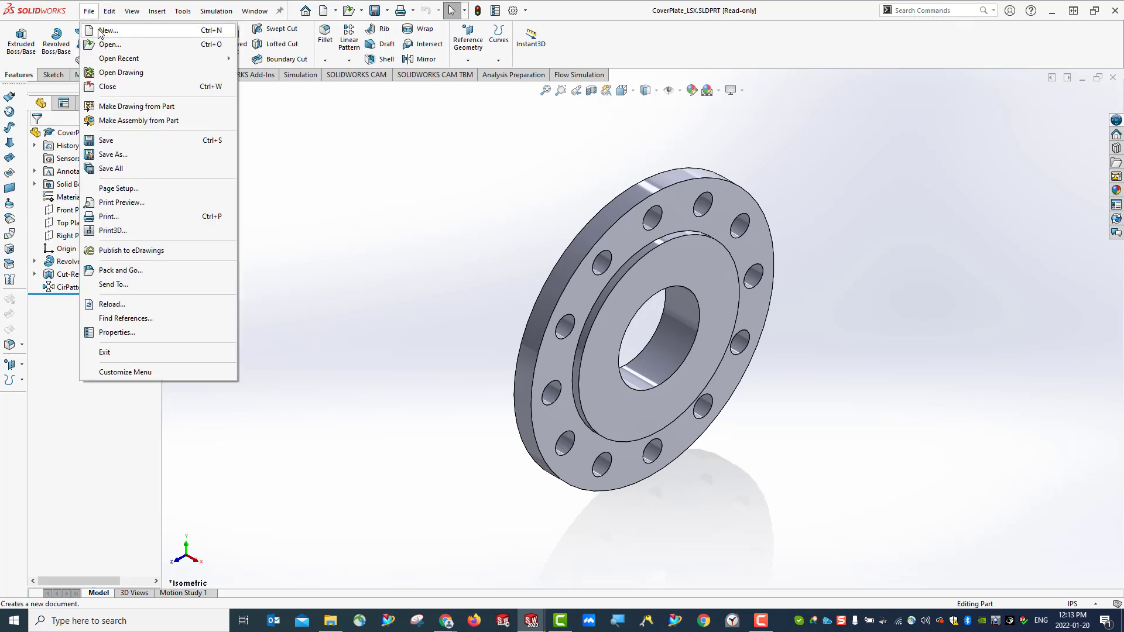
left_click(102, 33)
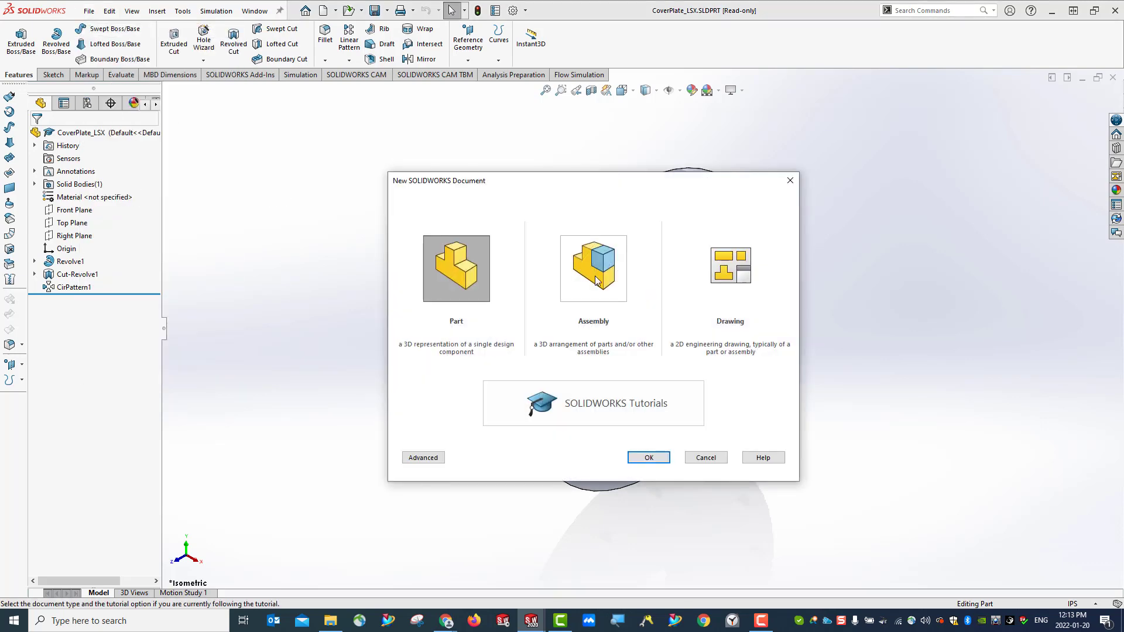
left_click(739, 289)
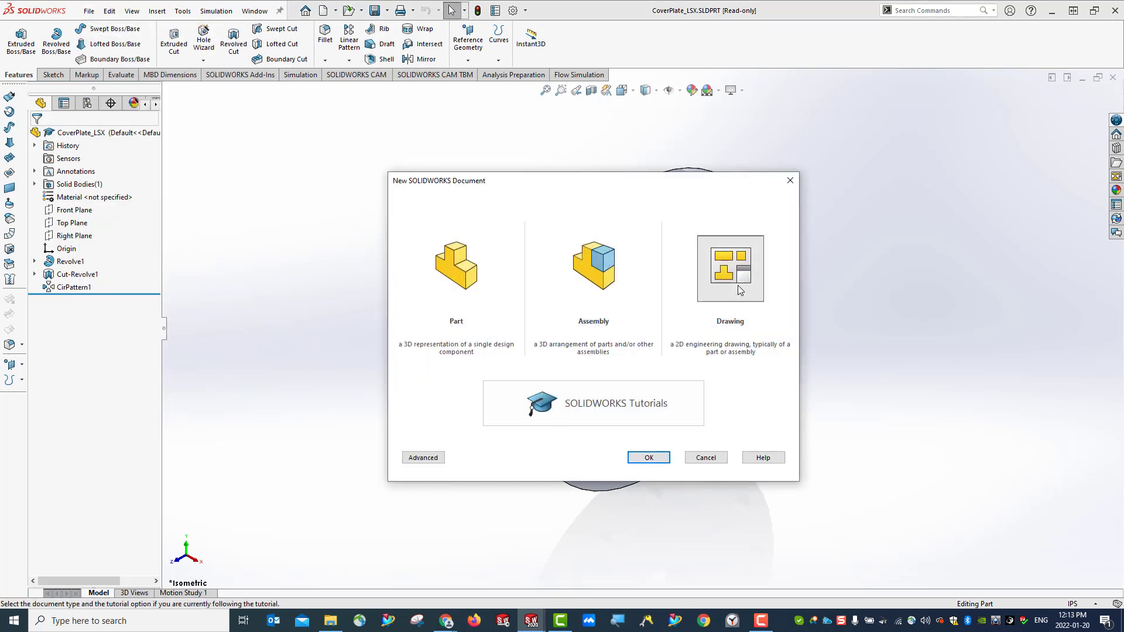
left_click(648, 457)
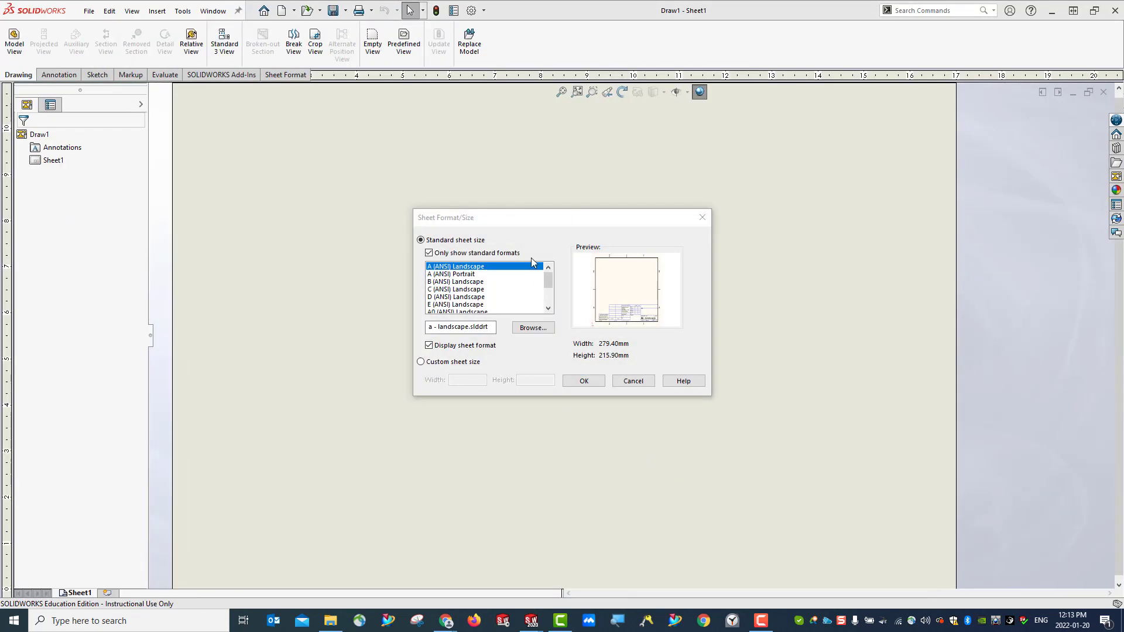
Step: Set the sheet format to A4 (ANSI) Landscape with the sheet format displayed
scroll(490, 281, "down", 1)
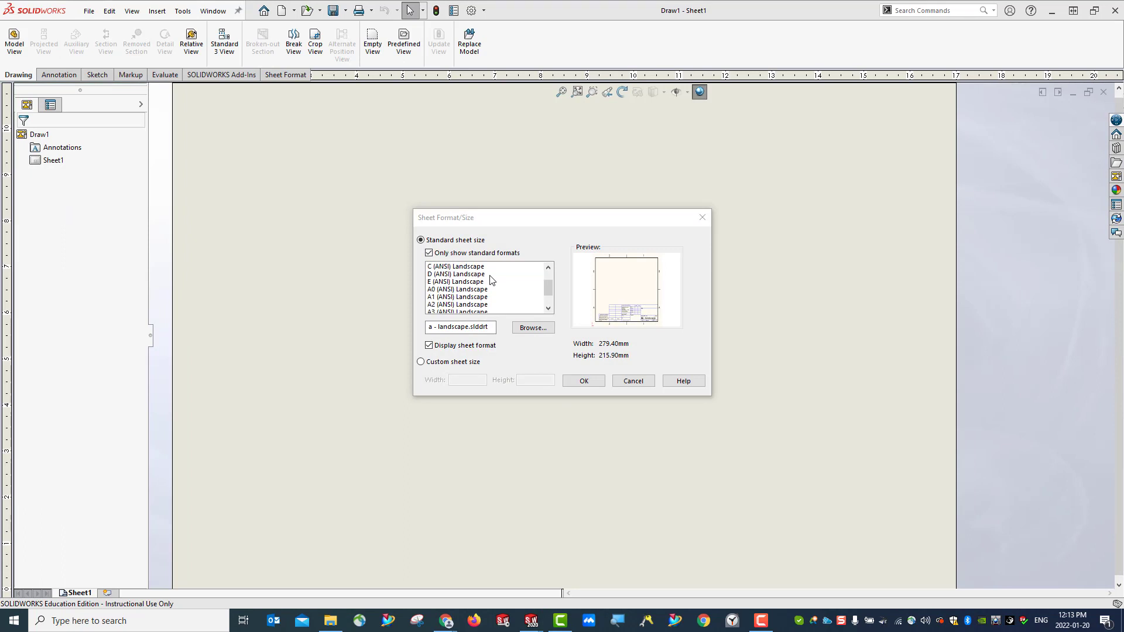
scroll(439, 301, "down", 1)
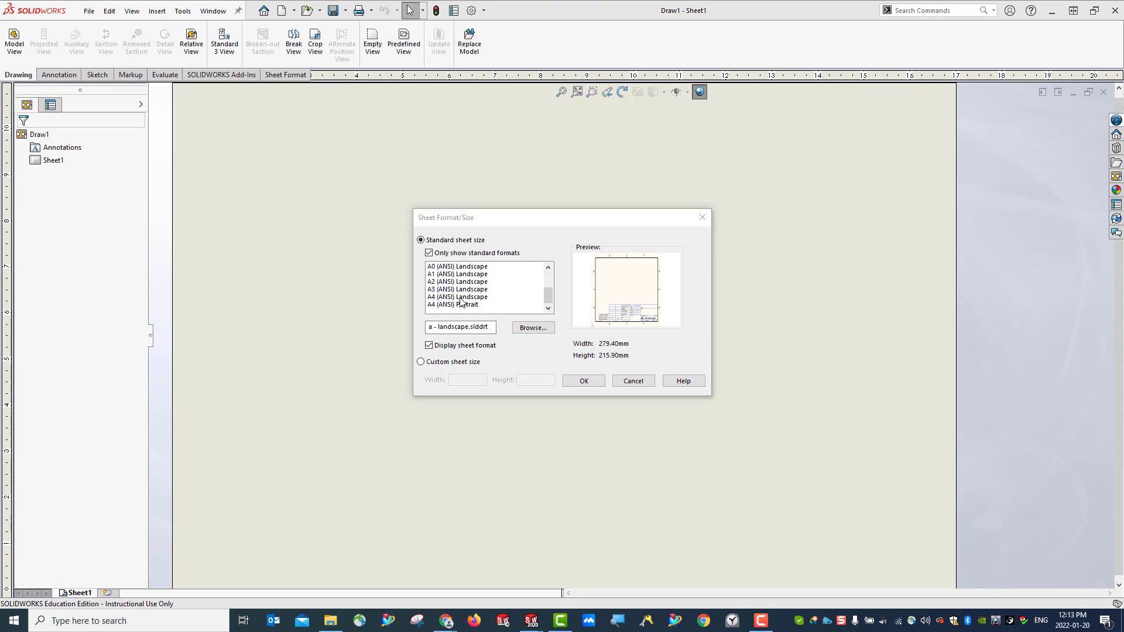
left_click(437, 297)
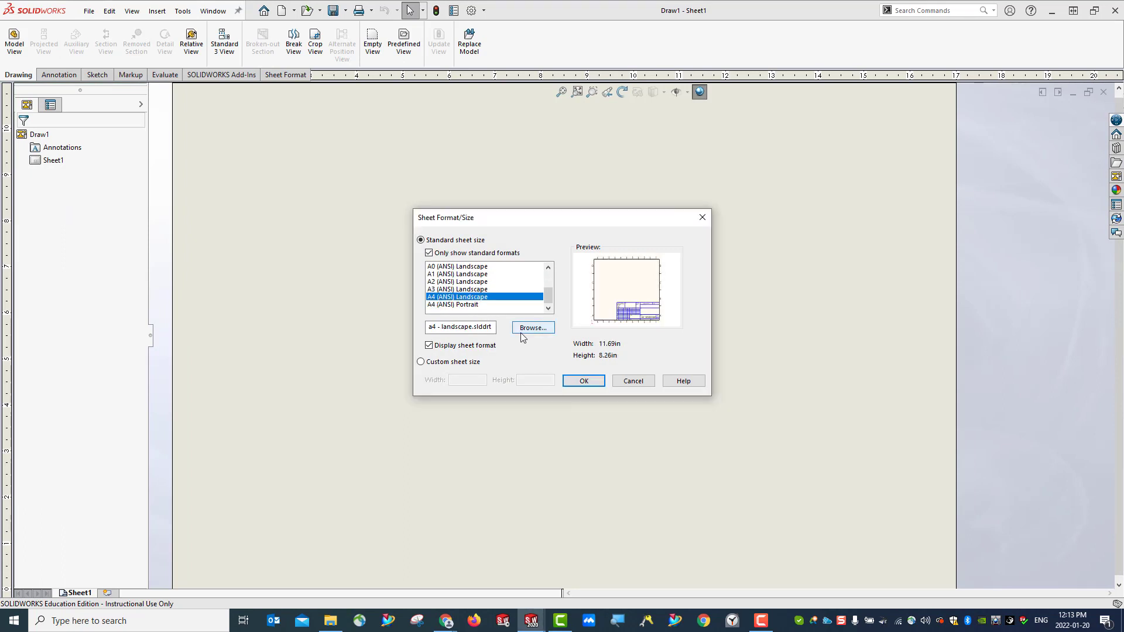
left_click(584, 382)
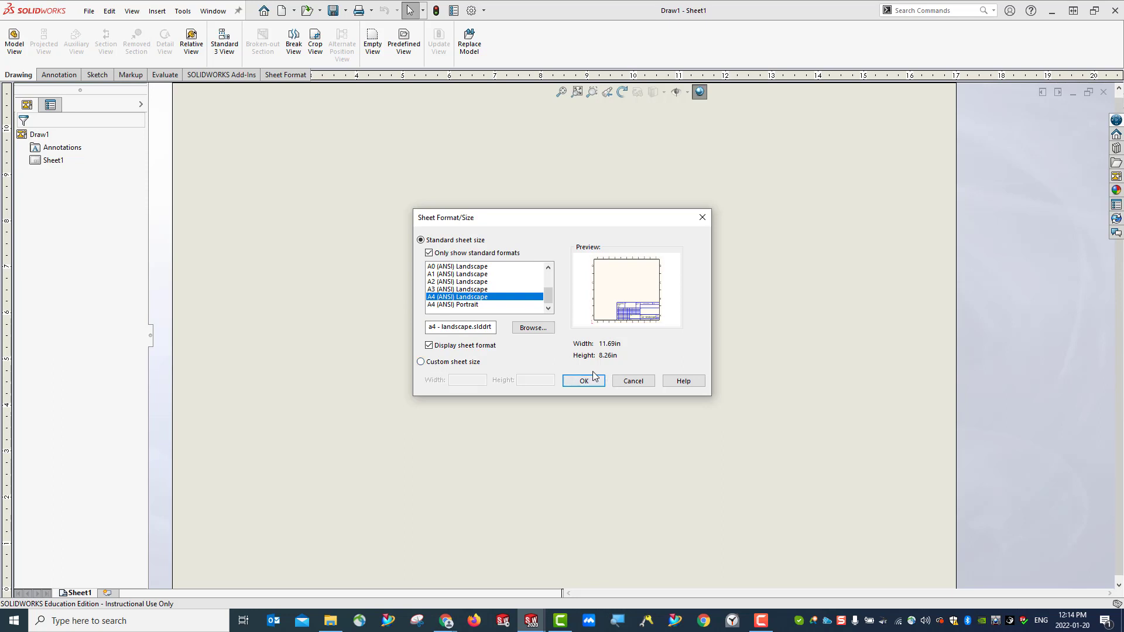
scroll(500, 287, "up", 2)
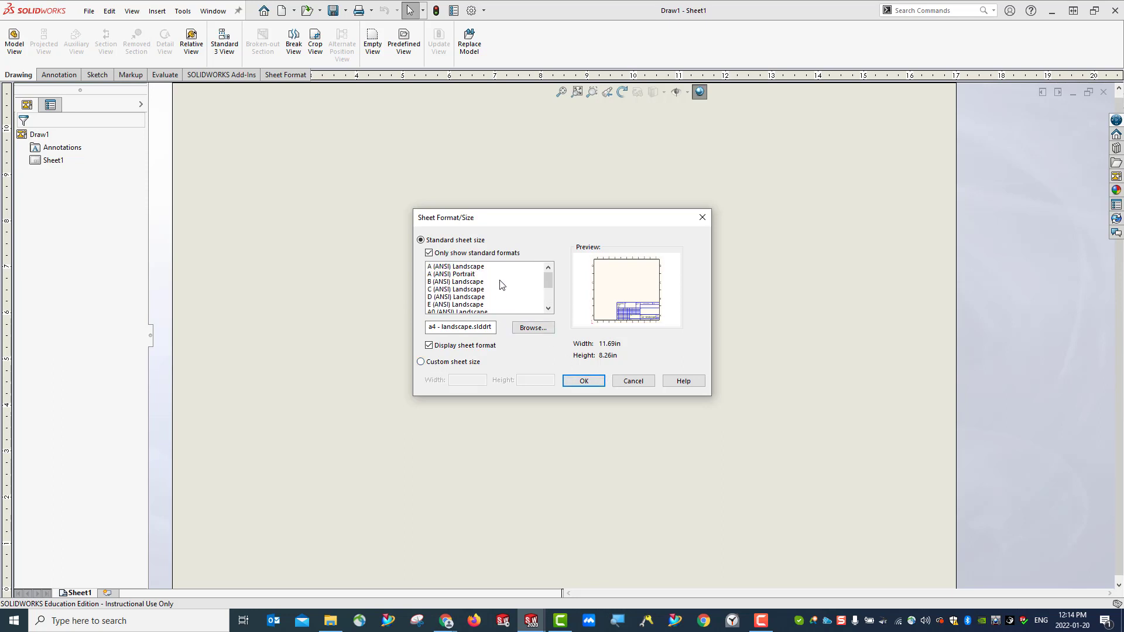
scroll(500, 287, "down", 2)
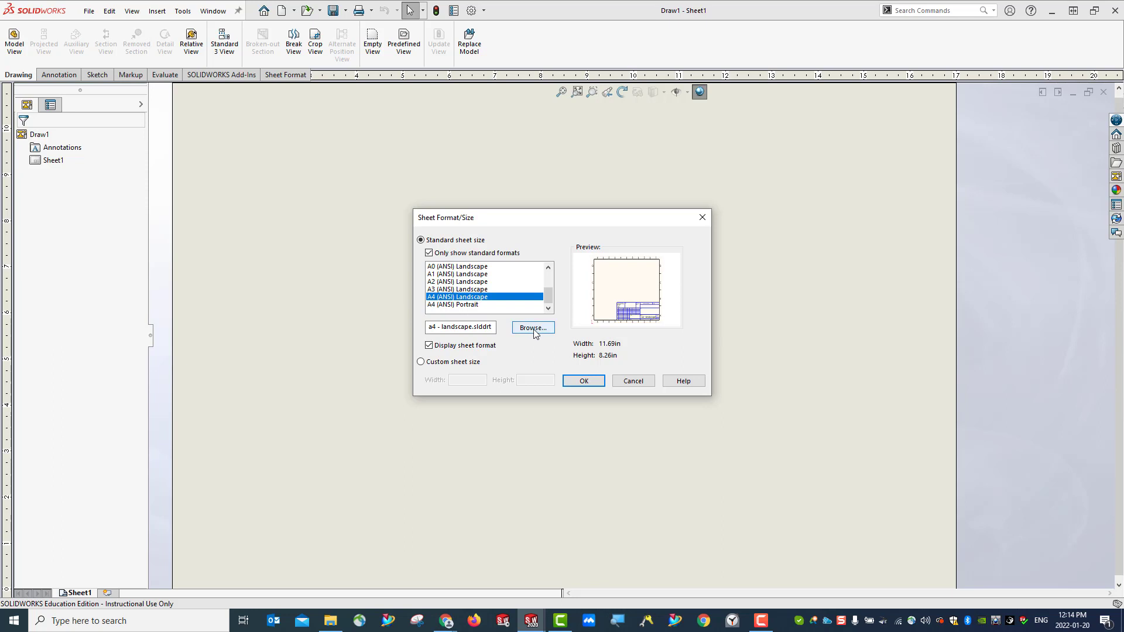
left_click(584, 382)
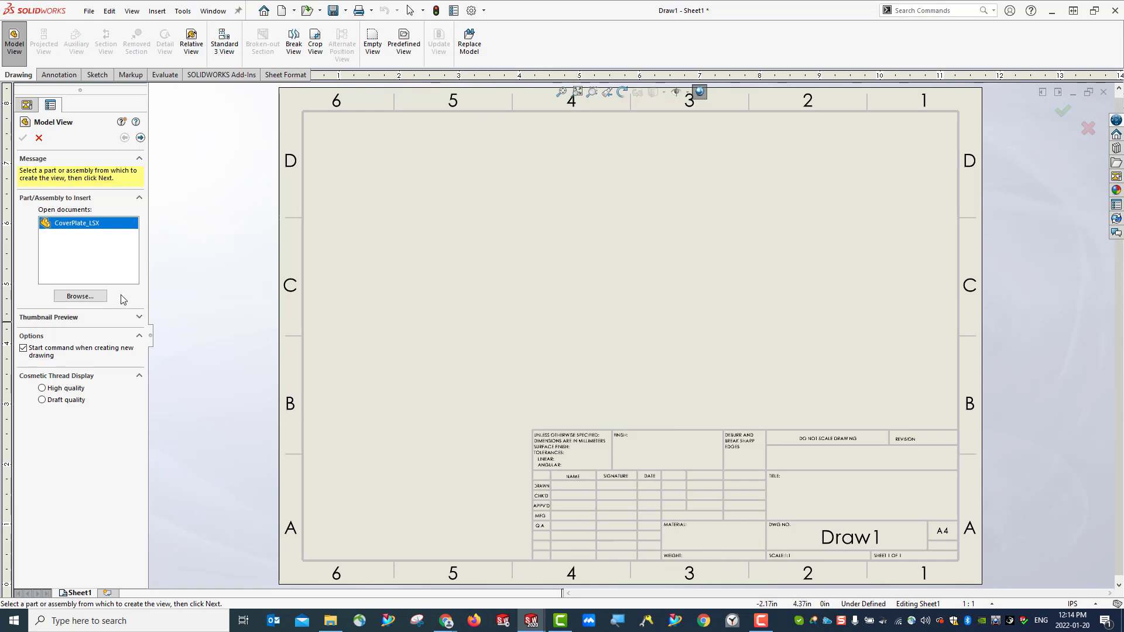
Step: Set up a model view of CoverPlate_LSX with preview enabled and the front orientation showing the circular face
double_click(64, 229)
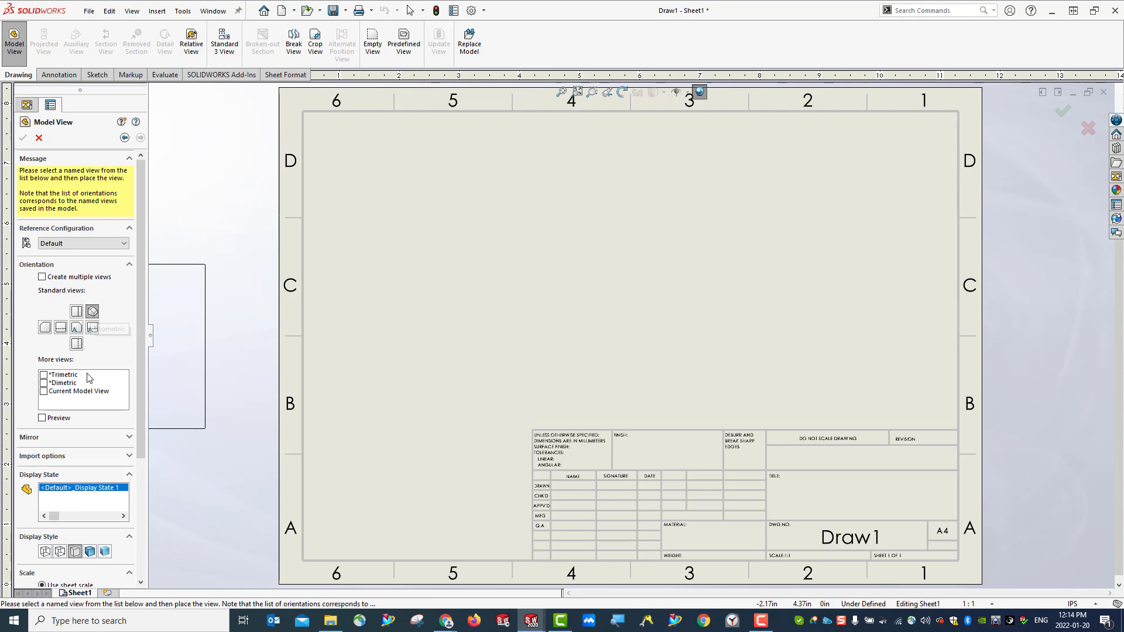
left_click(42, 418)
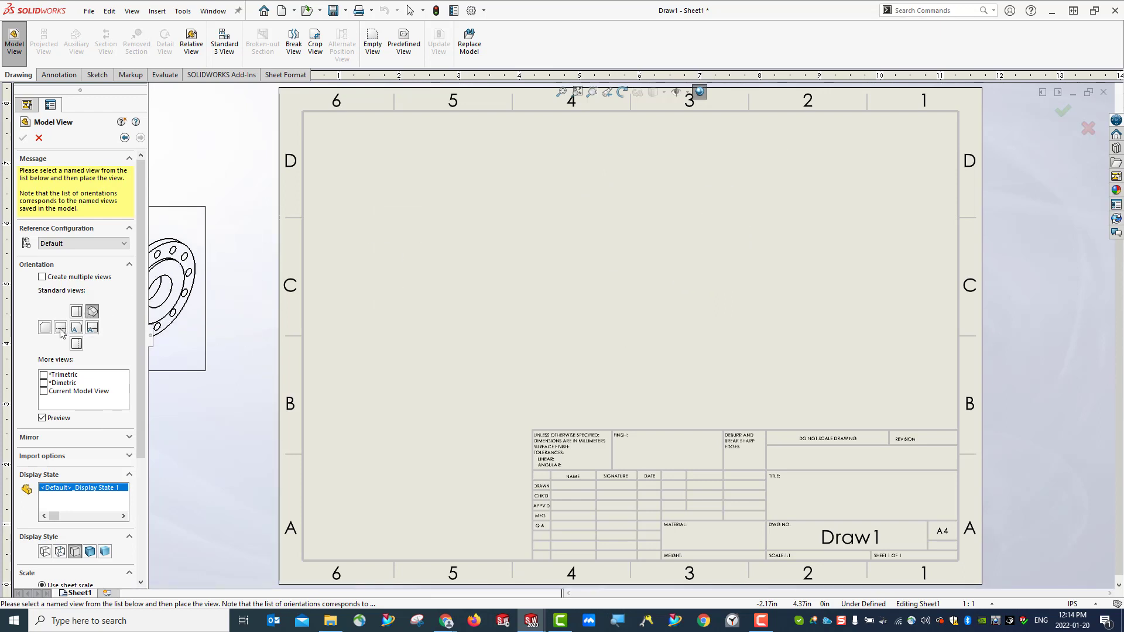
left_click(91, 327)
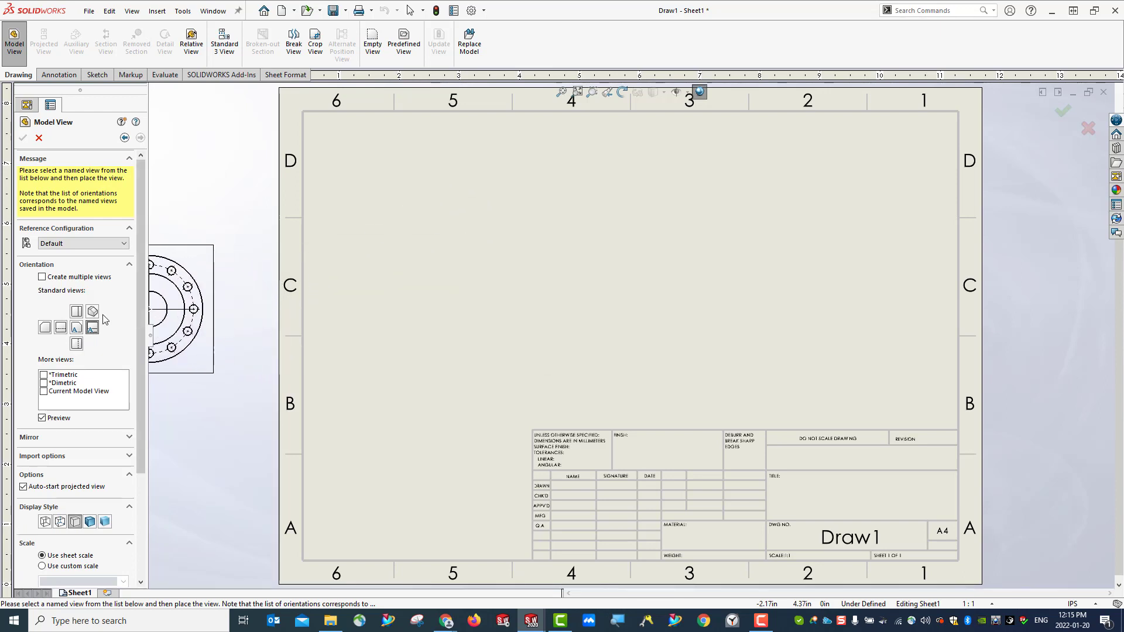
left_click(62, 328)
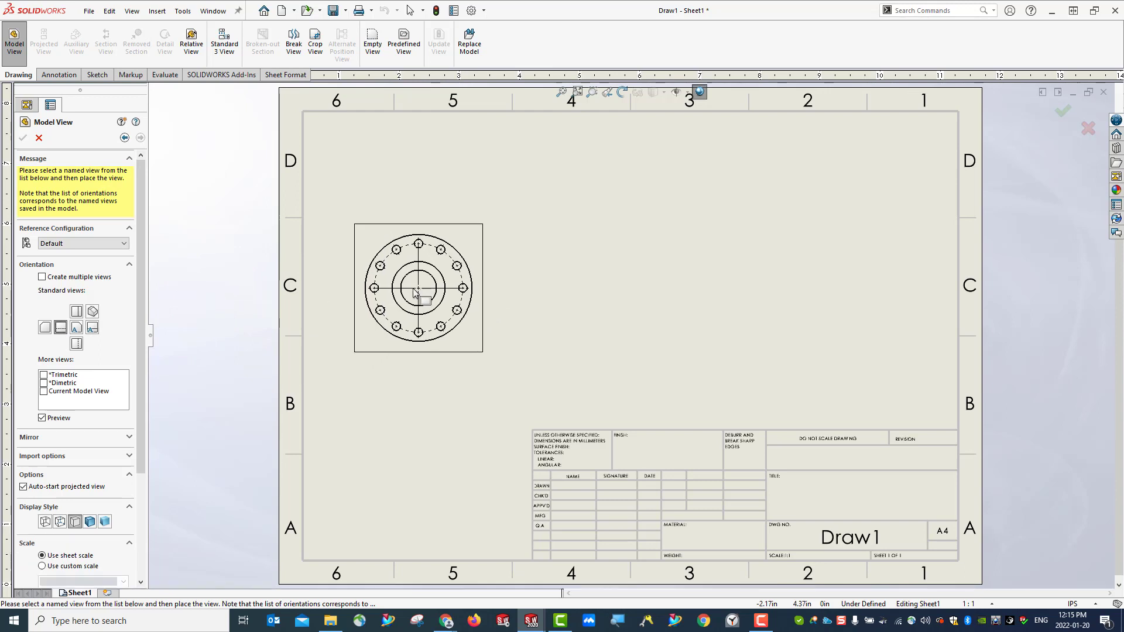
left_click(45, 327)
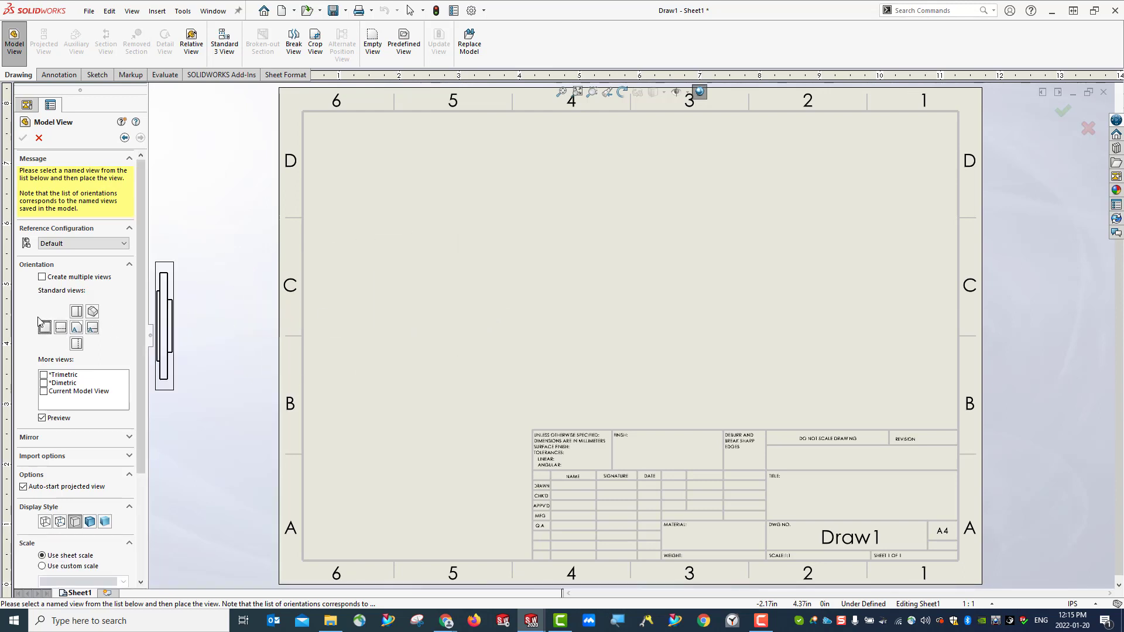
left_click(61, 330)
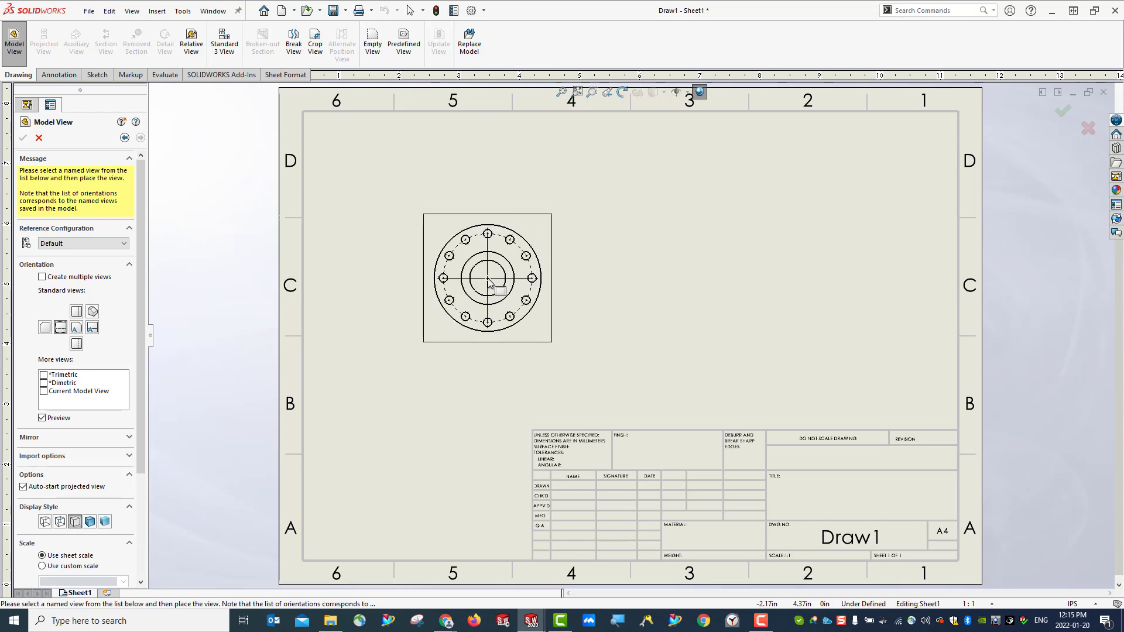
Step: Place the front view around sheet zone C5 with hidden lines visible and a custom scale of 1:2.5, adding no projected views
left_click(60, 522)
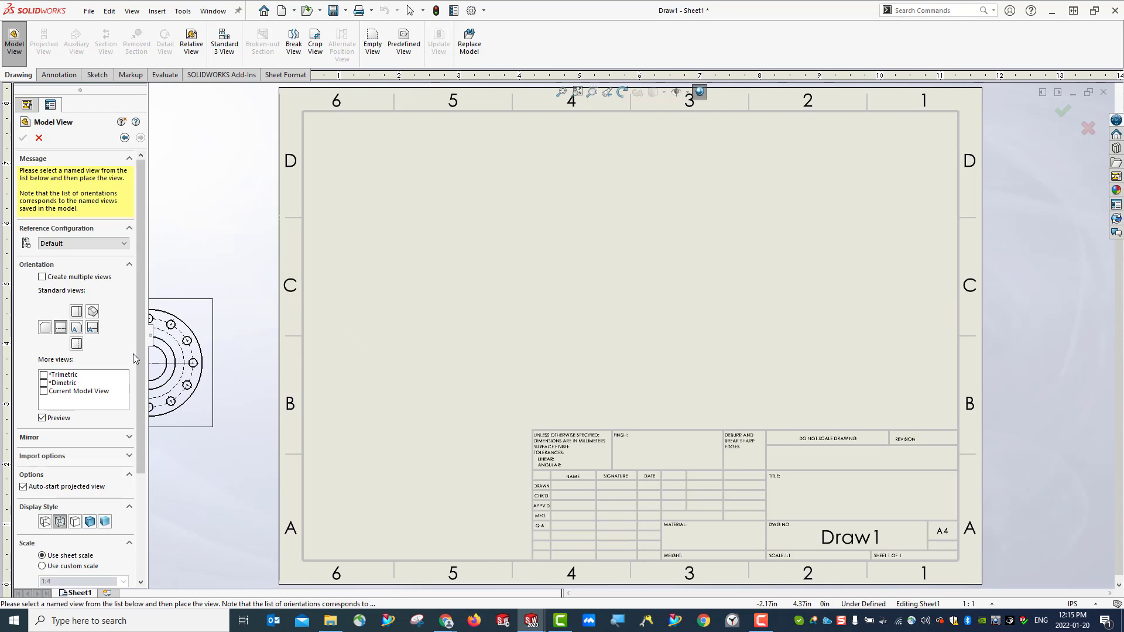
left_click_drag(138, 350, 143, 457)
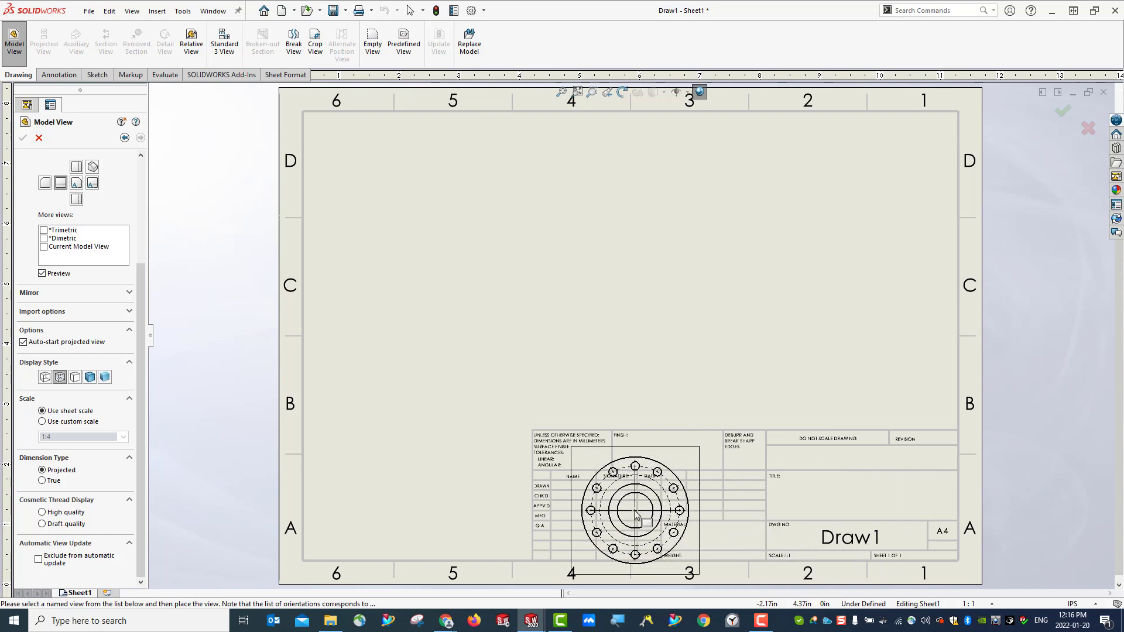
left_click(42, 422)
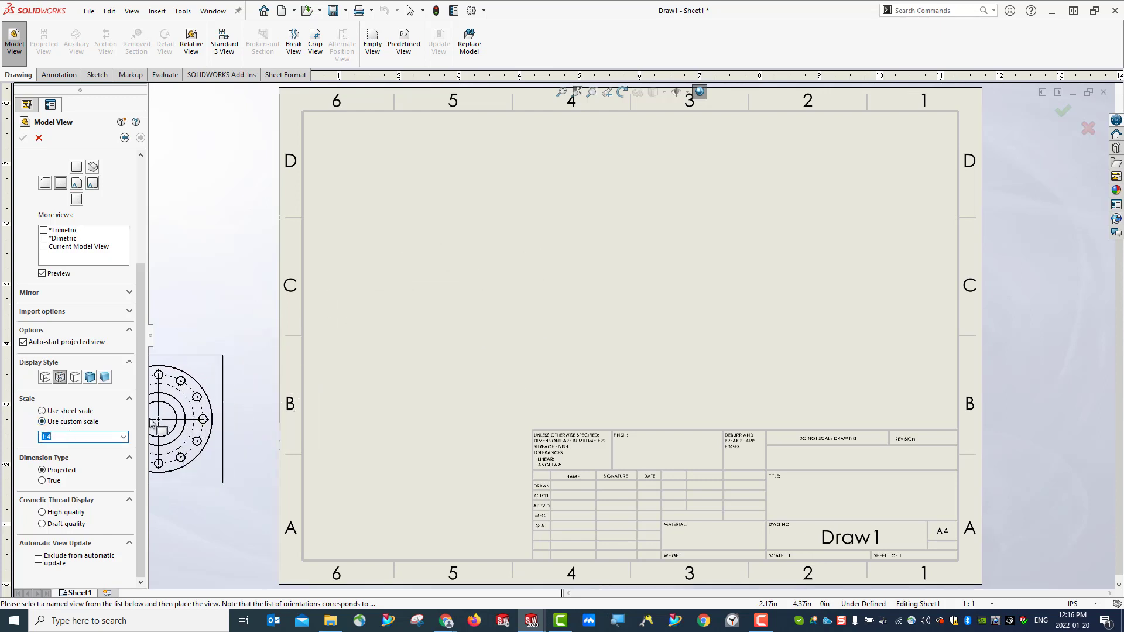
left_click(81, 437)
key("BackSpace")
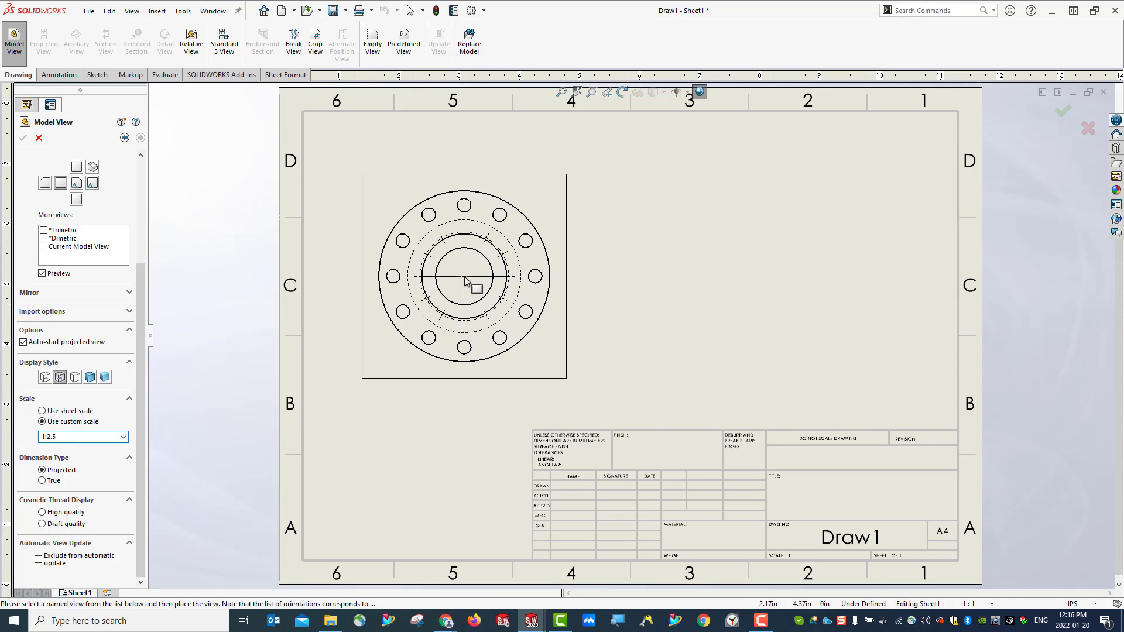
left_click(466, 281)
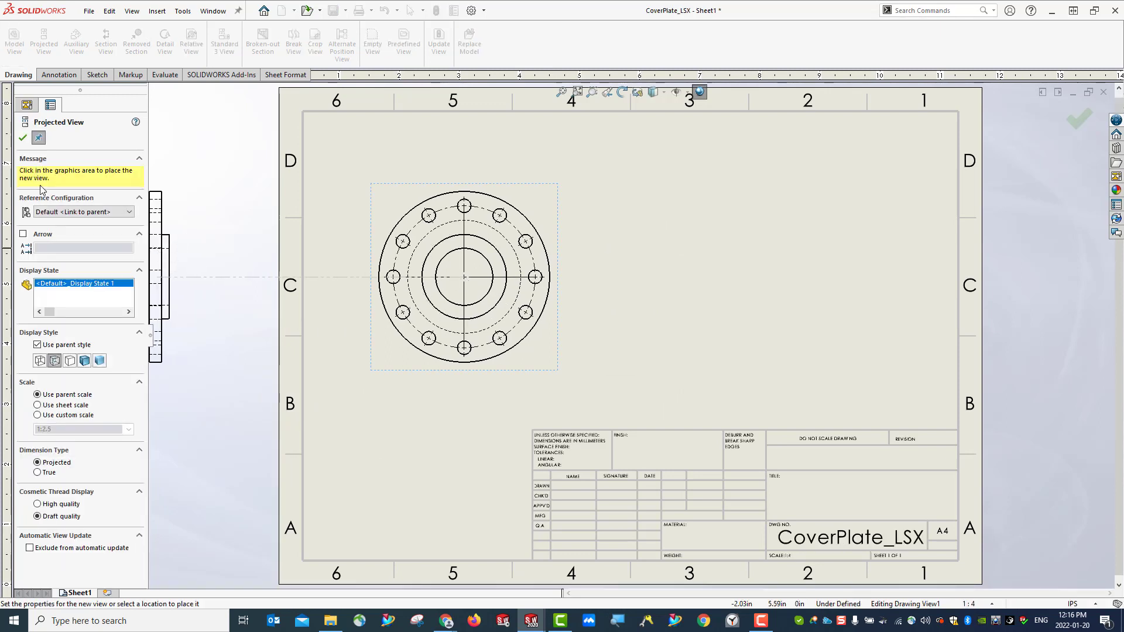
left_click(23, 139)
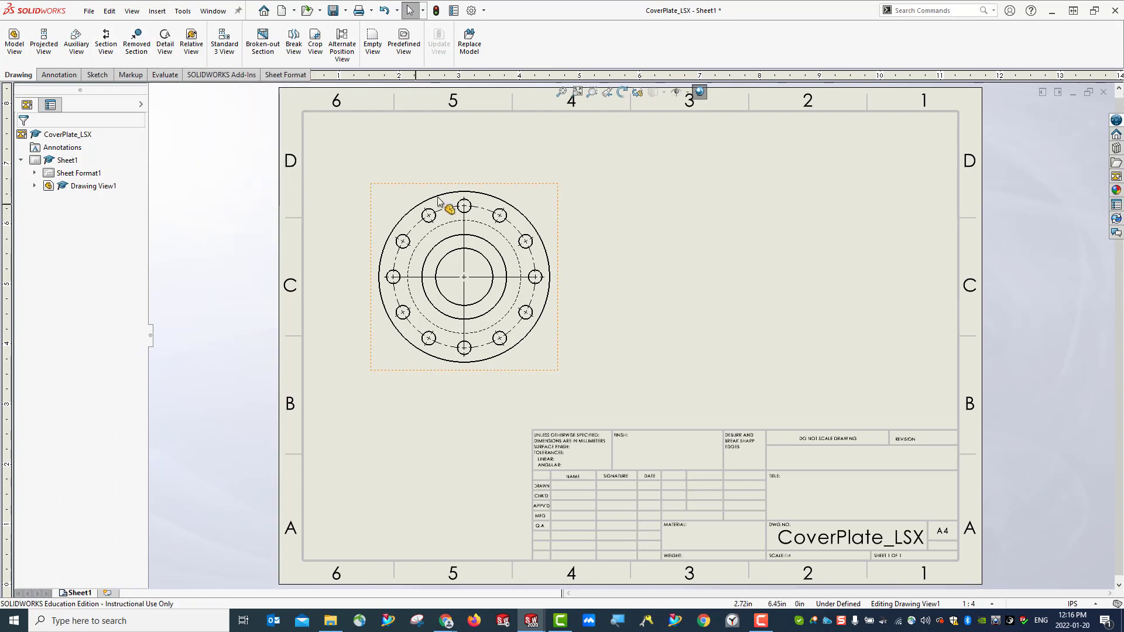
Step: Create section view A-A with a vertical cutting line through the plate's center, arrows pointing left, and place it right of the front view
left_click(107, 47)
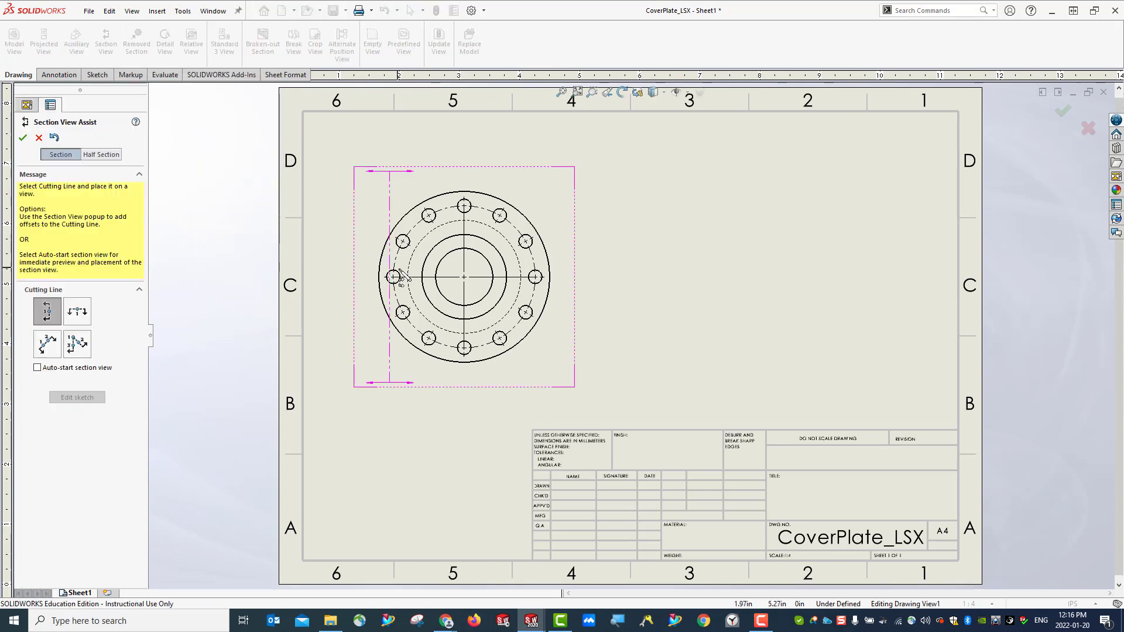
left_click(464, 277)
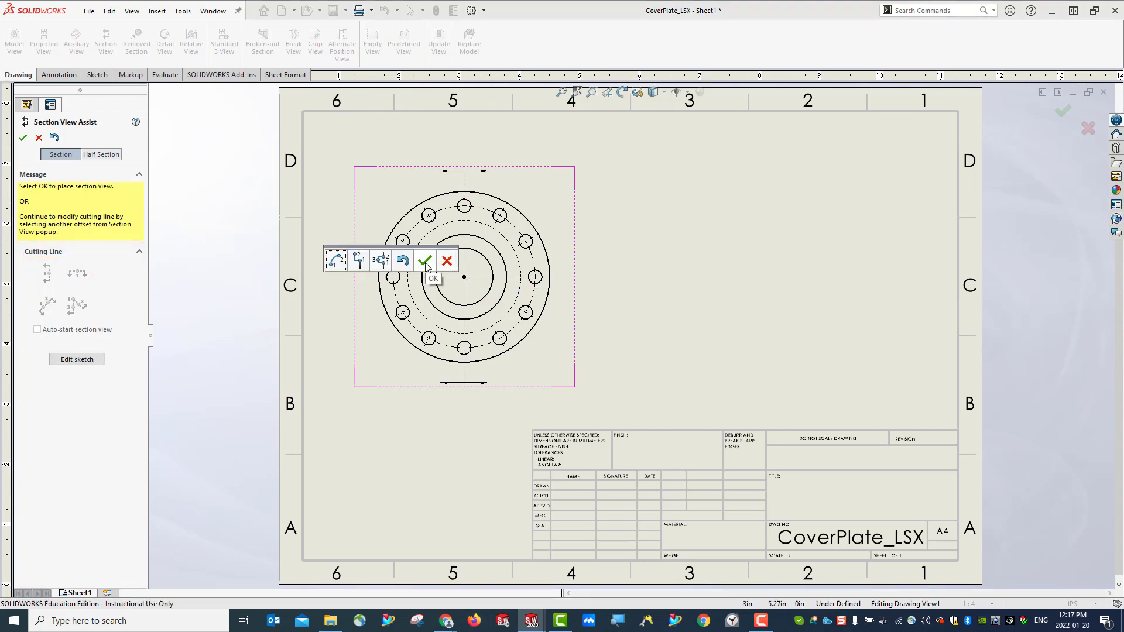
left_click(426, 261)
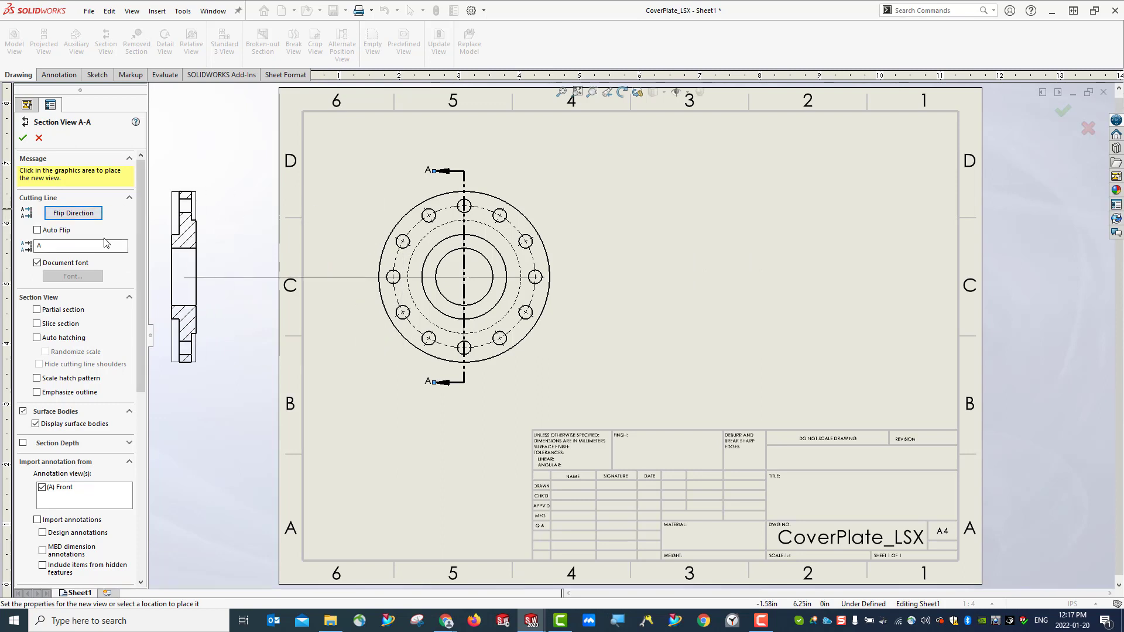
left_click(73, 213)
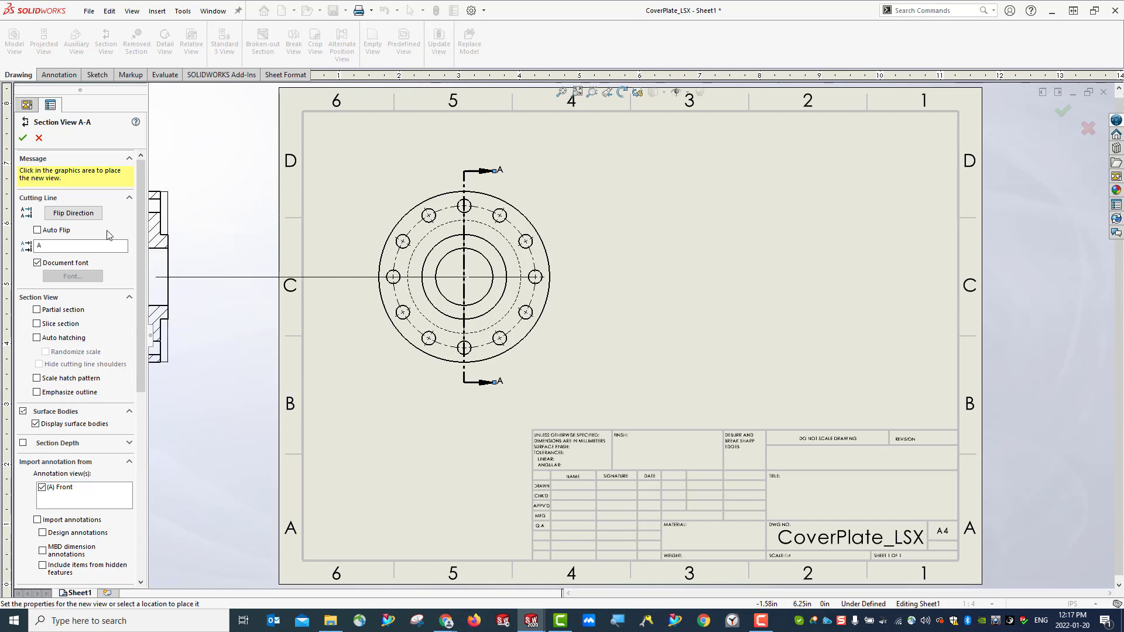
left_click(69, 215)
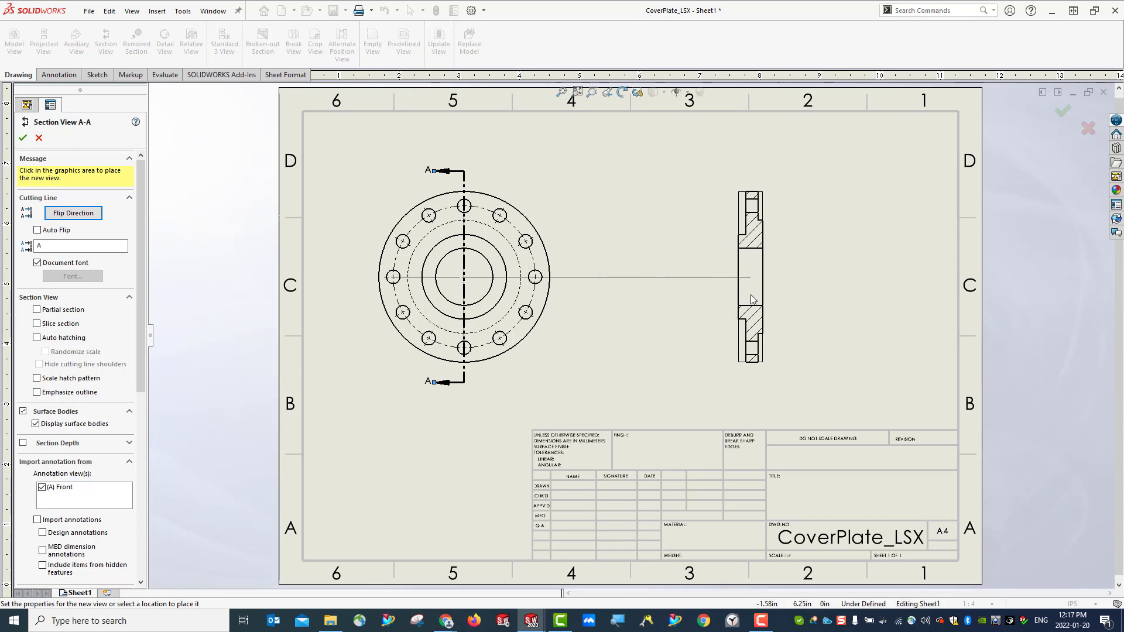
left_click(752, 298)
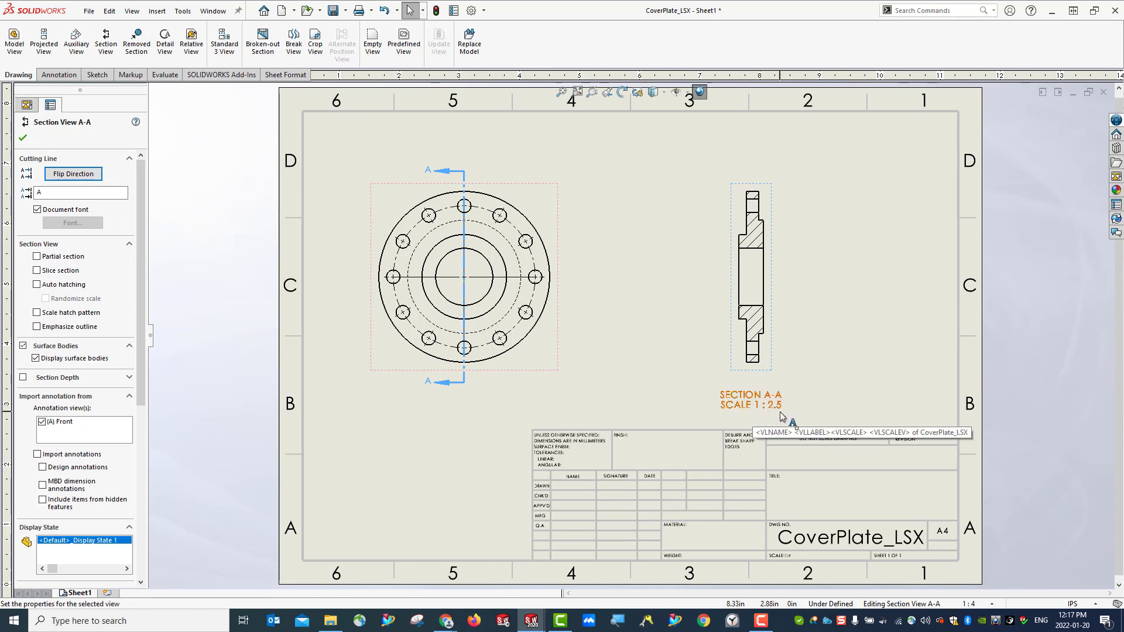
Step: Accept section view A-A and save the drawing as CoverPlate_LSX_v2.SLDDRW in the MECH_1090_2022Winter folder
left_click(23, 139)
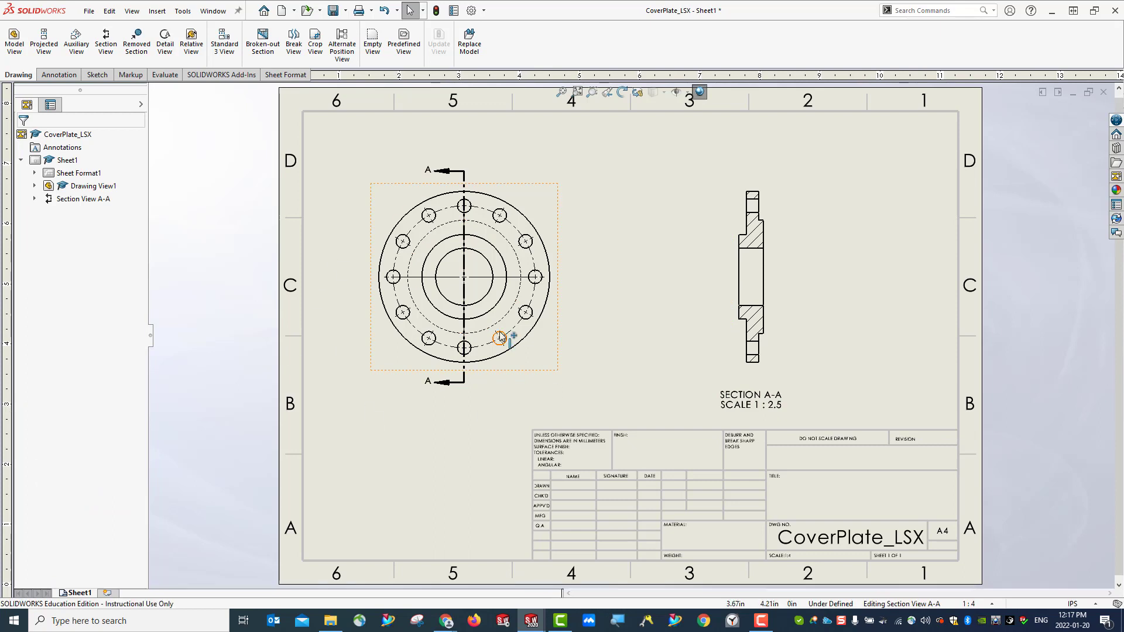
left_click(332, 10)
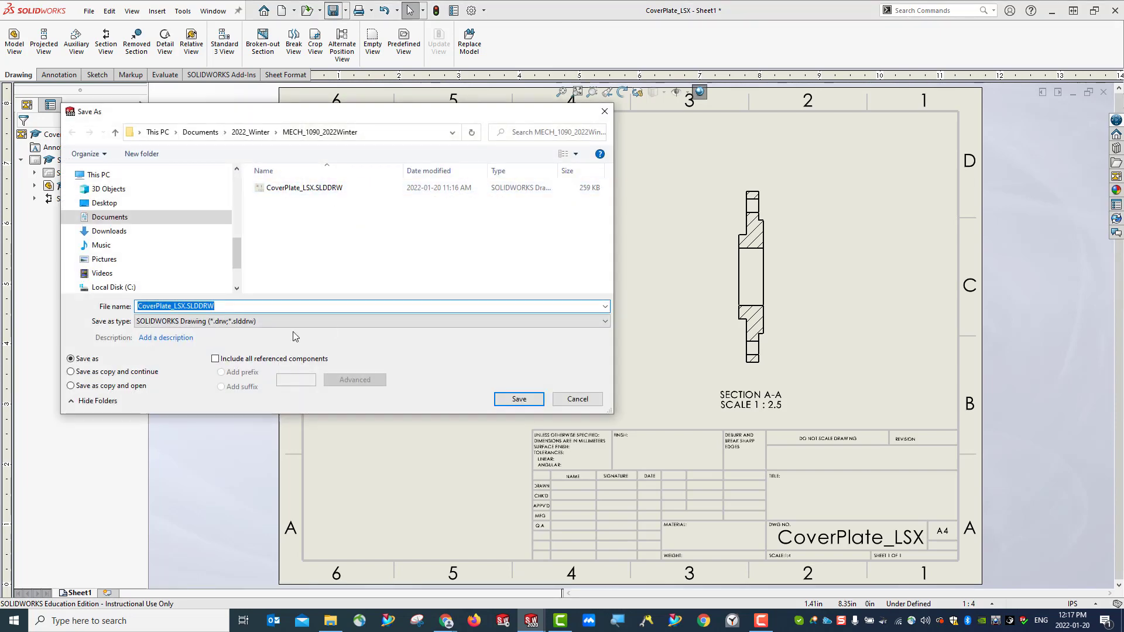
left_click(185, 306)
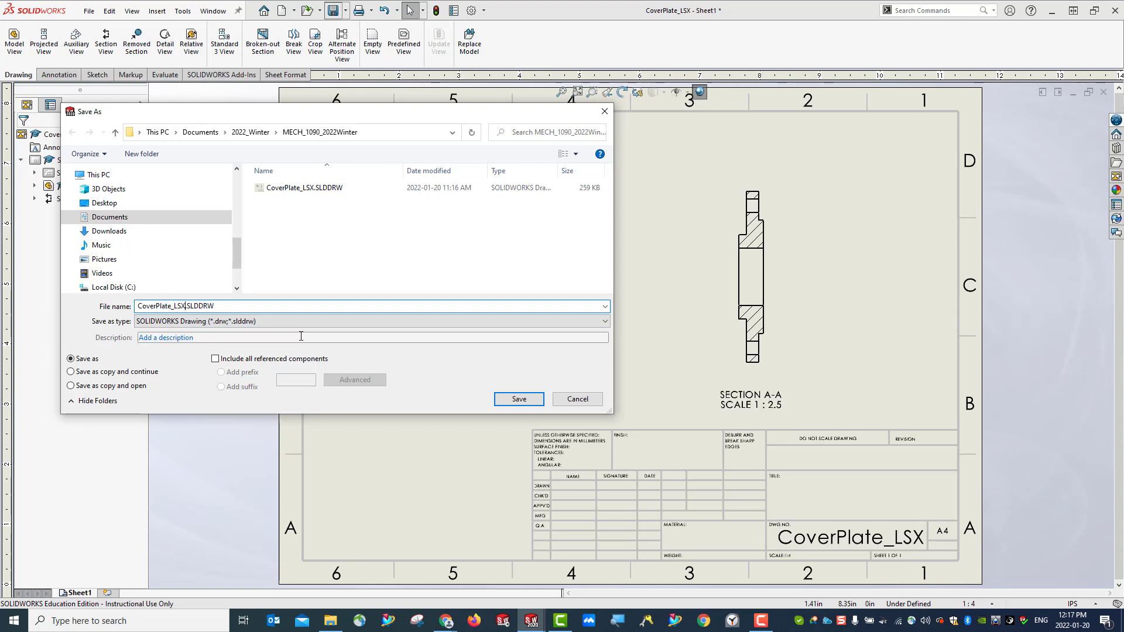
type("_v2")
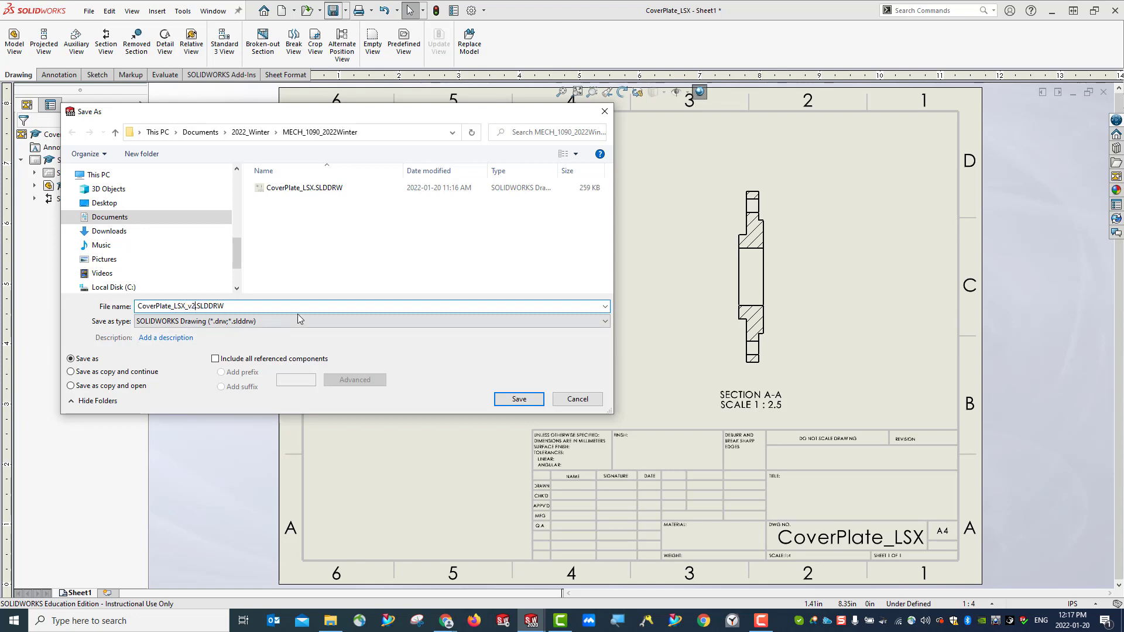
left_click(514, 397)
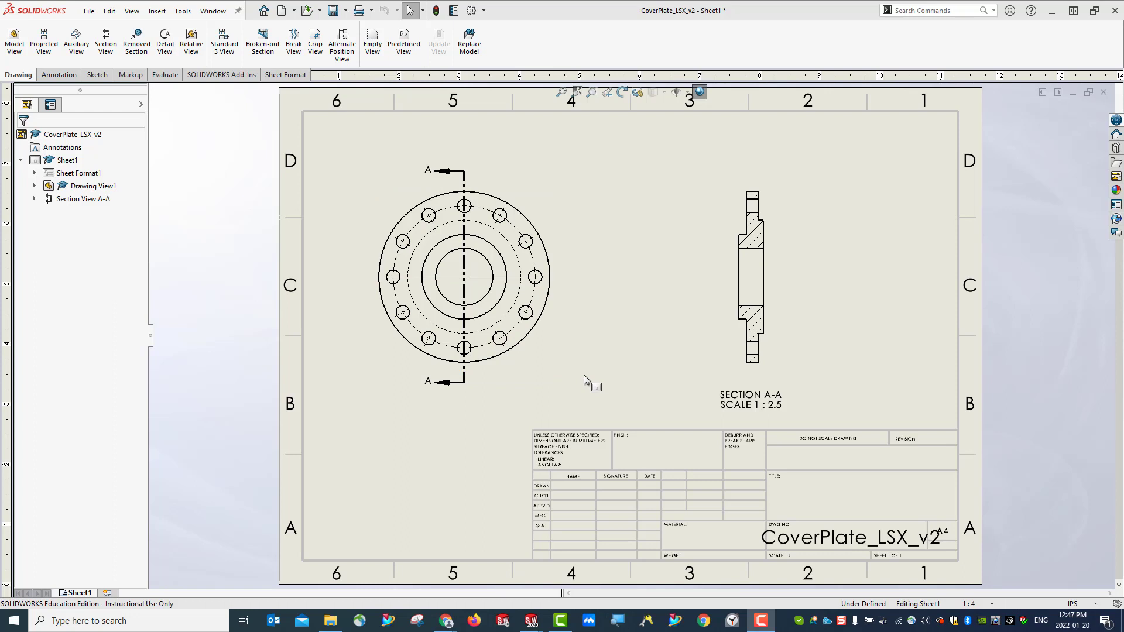
Step: Sketch a construction centerline about 2.95 in long from the front view's center to the bolt hole just left of the topmost one
left_click(97, 75)
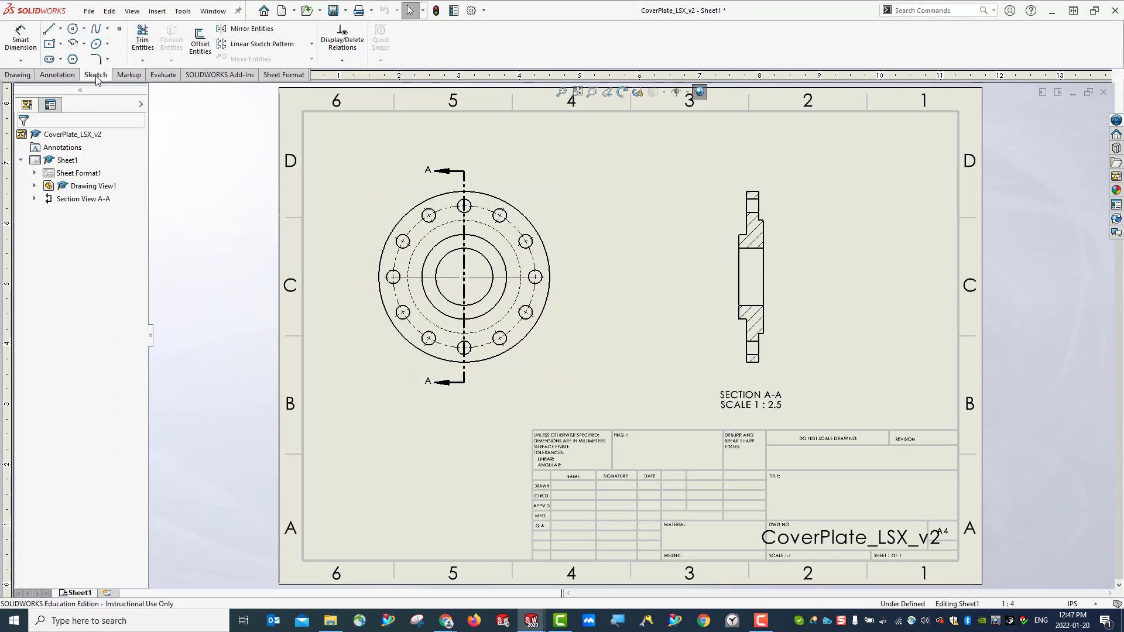
left_click(61, 29)
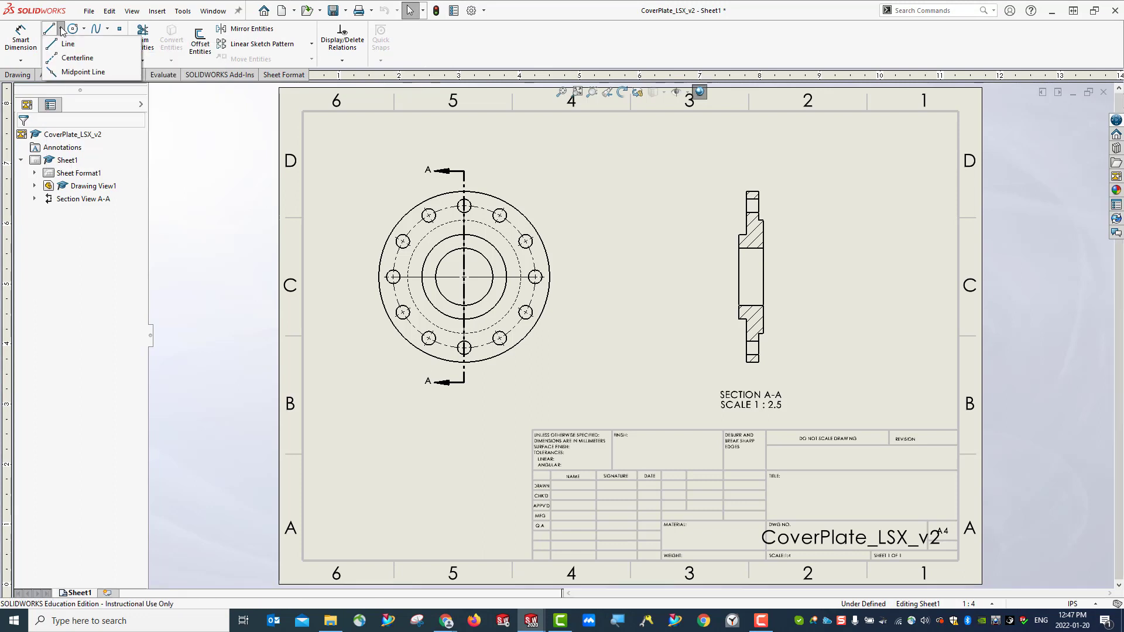
left_click(74, 59)
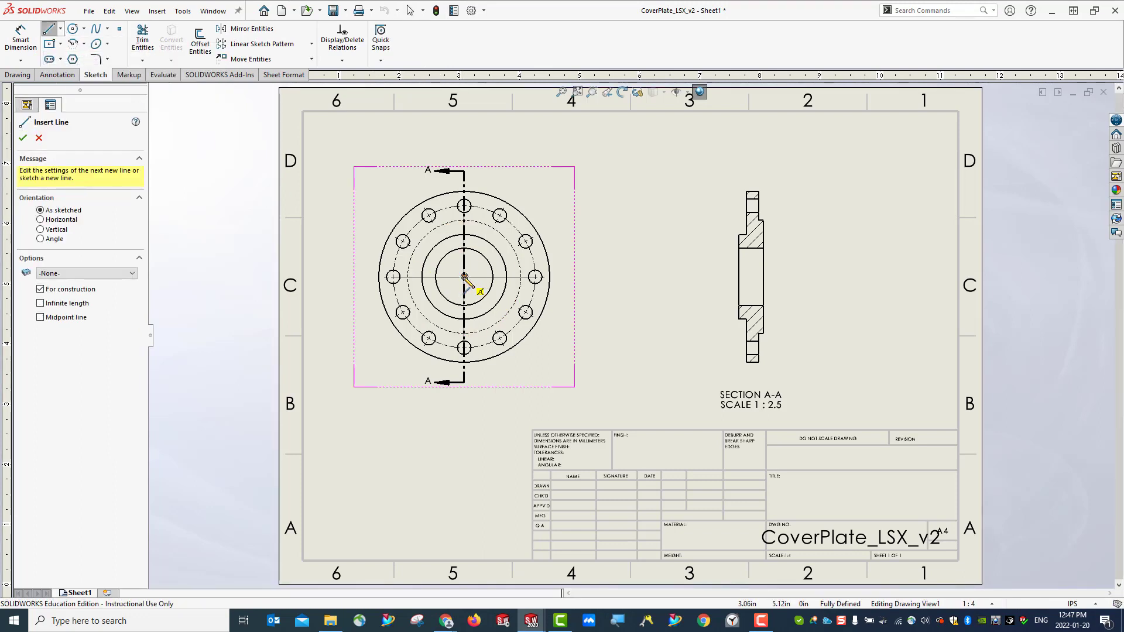
left_click(465, 276)
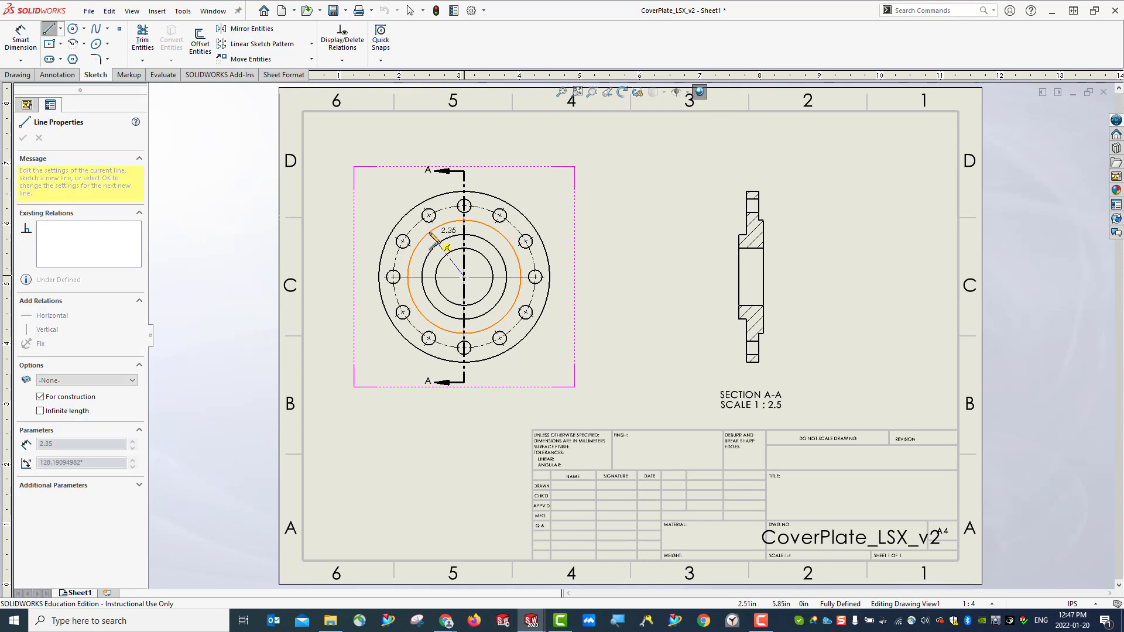
left_click(429, 215)
key("Escape")
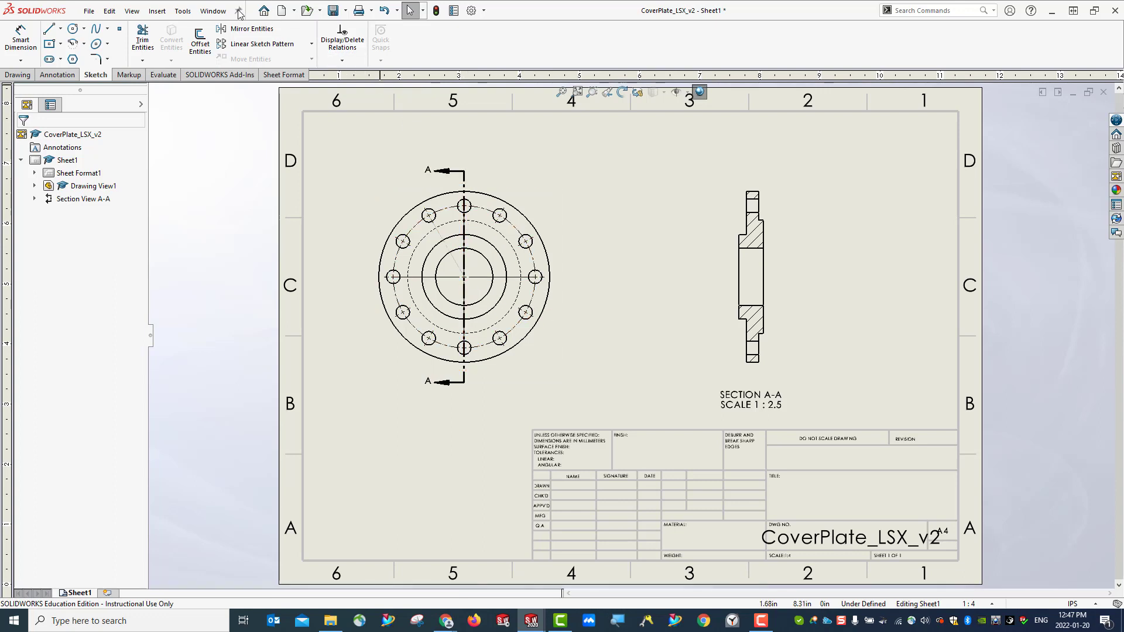
Step: Add centerlines to the central bore and to the upper and lower bolt holes in section view A-A
left_click(18, 74)
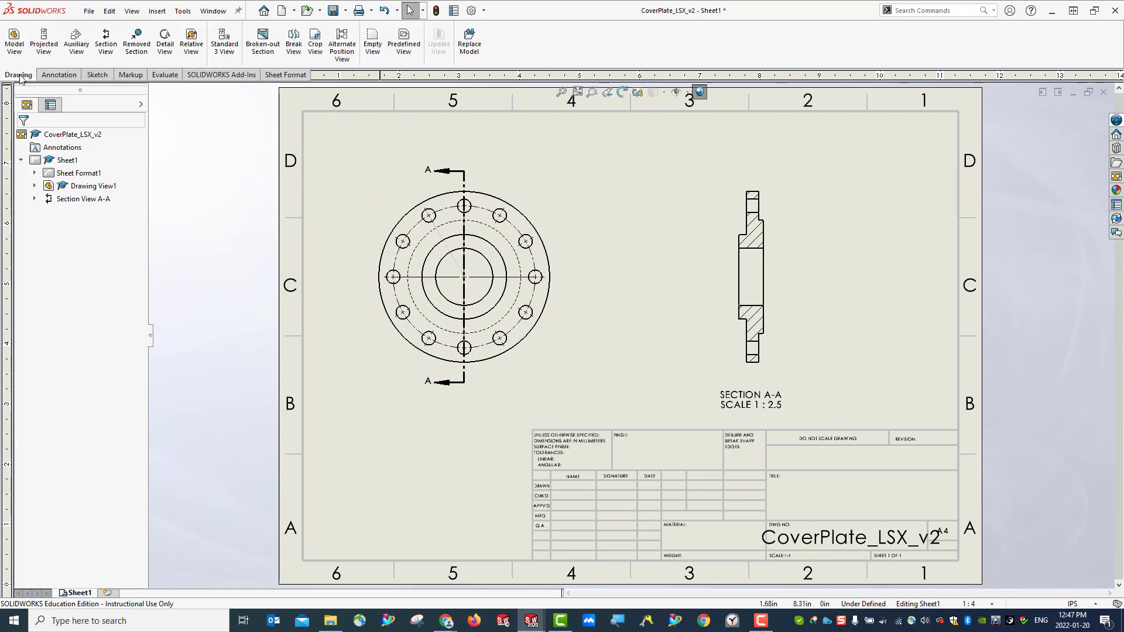
left_click(64, 78)
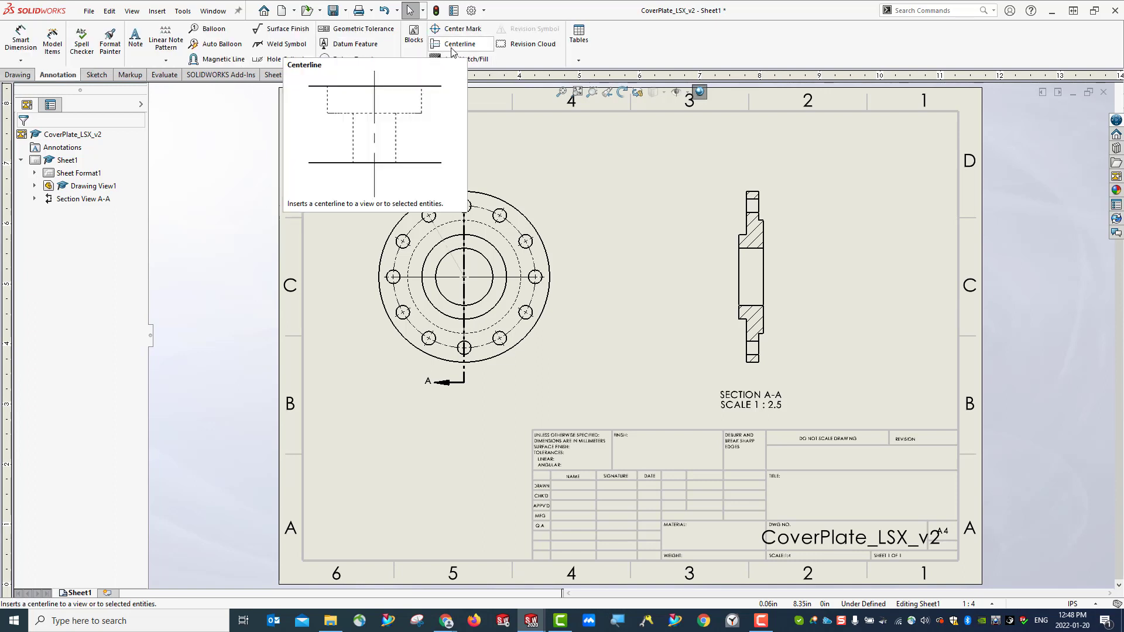
left_click(452, 52)
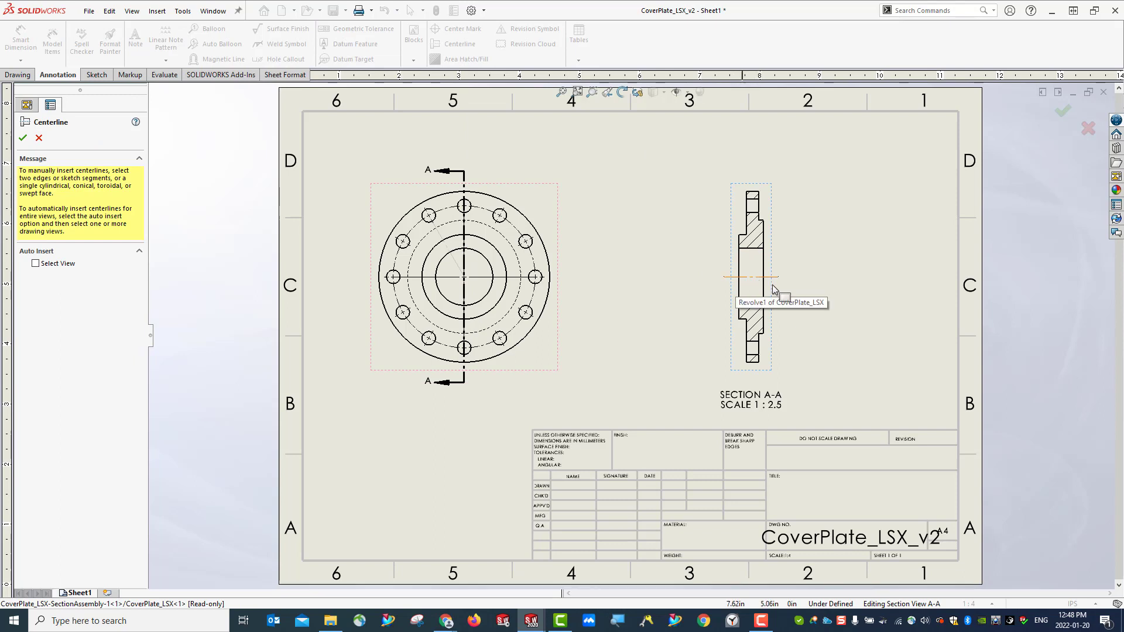
left_click(756, 211)
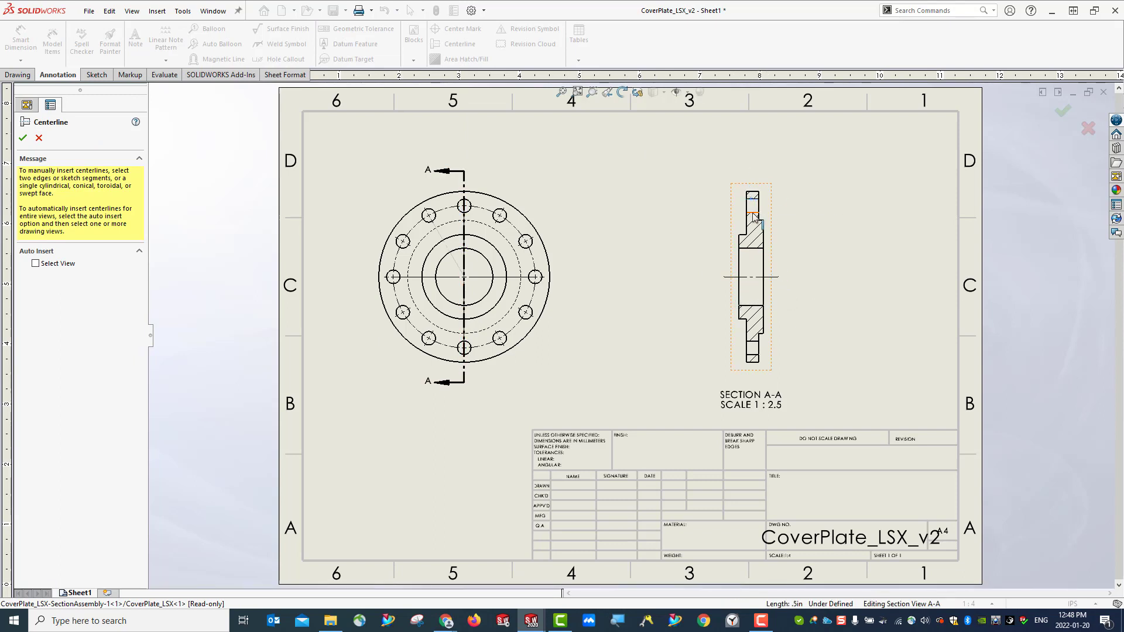
left_click(753, 342)
left_click(754, 356)
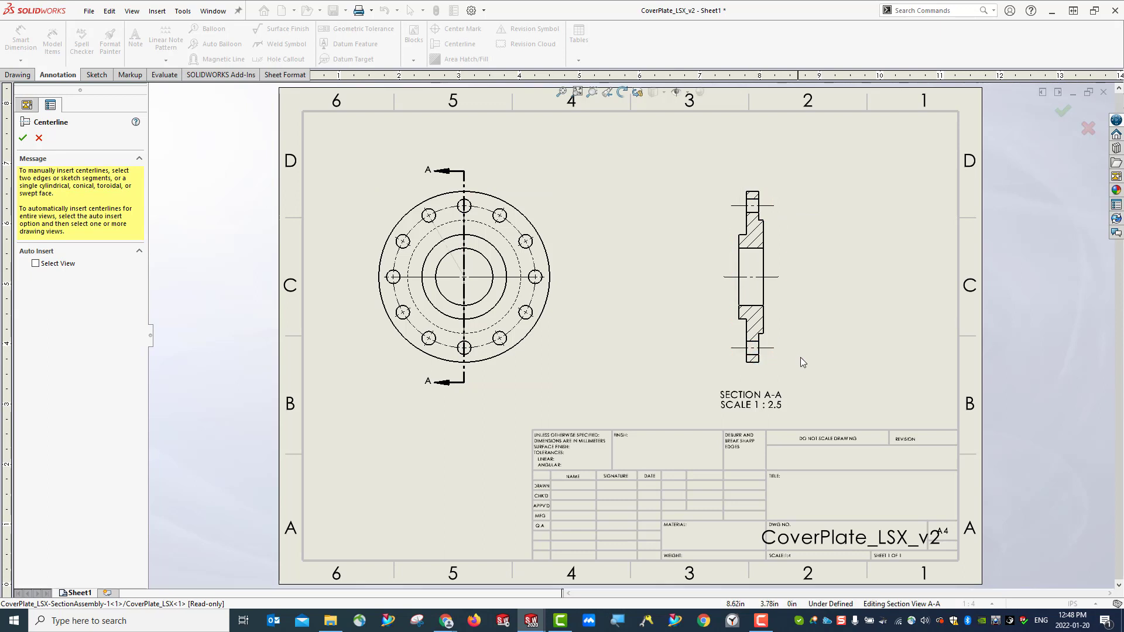
left_click(23, 138)
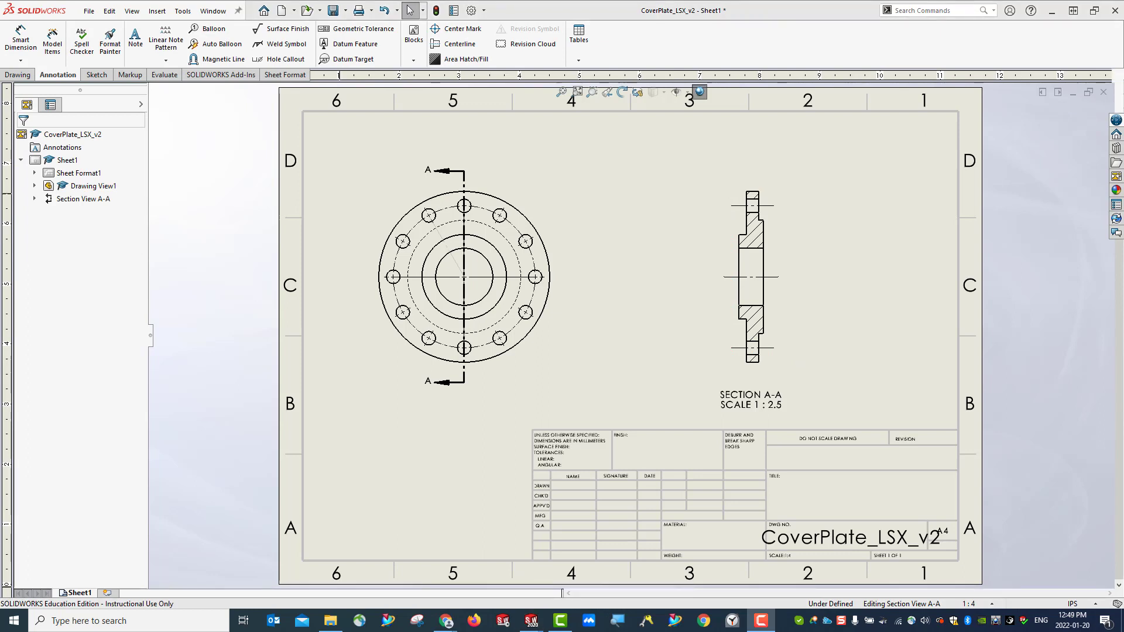
Step: Dimension the angle between the sketched centerline and the vertical cutting line as a driven dimension placed above the front view
left_click(27, 50)
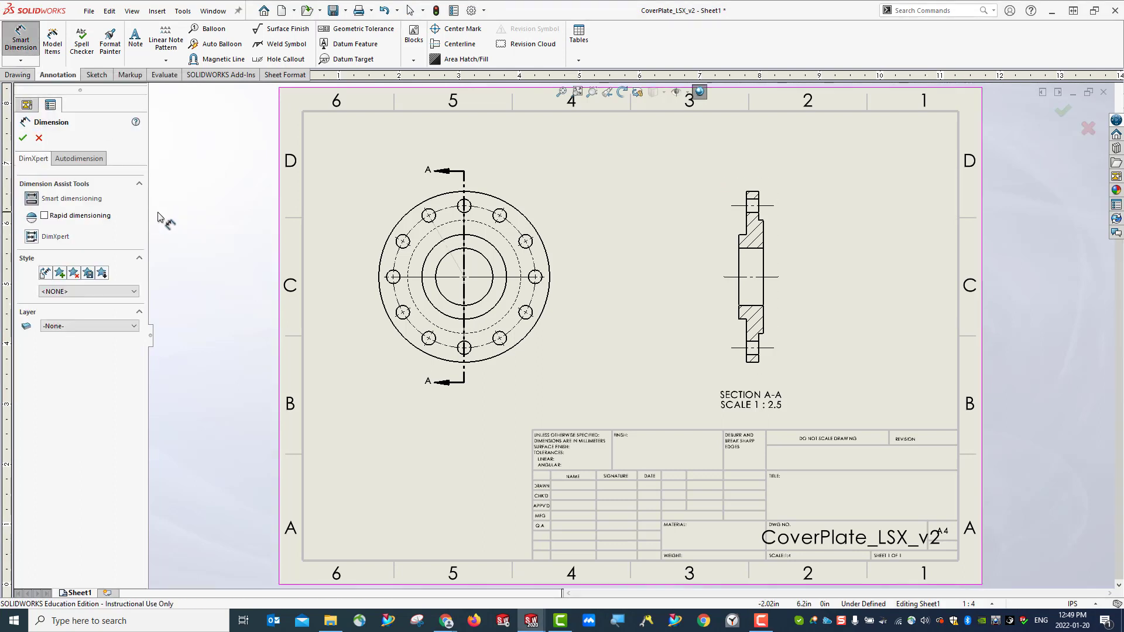
left_click(442, 237)
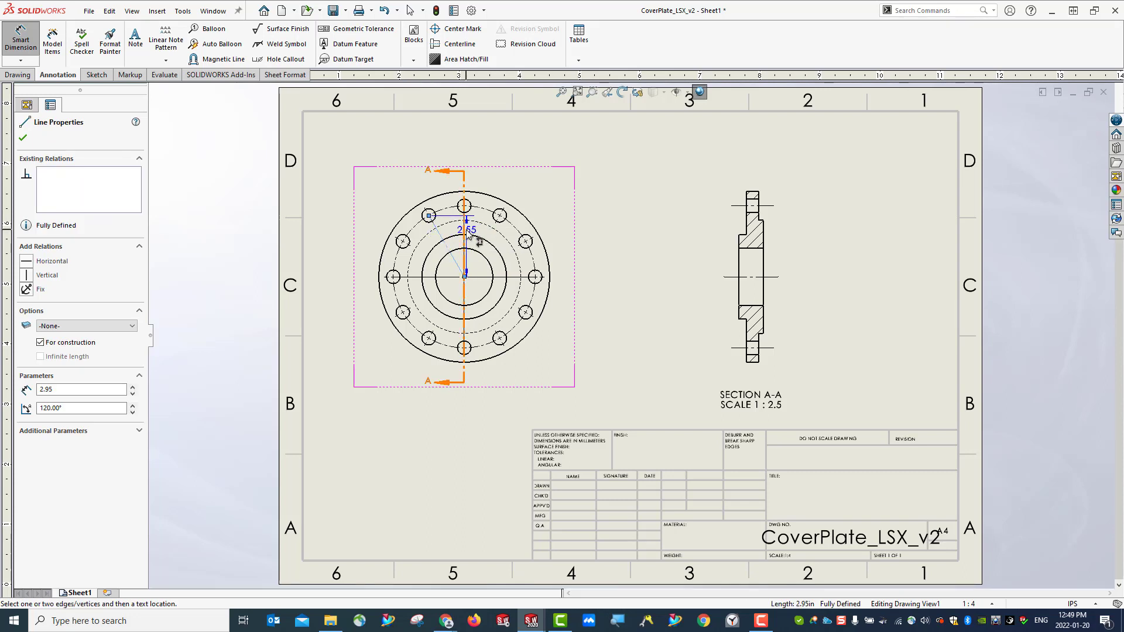
left_click(465, 237)
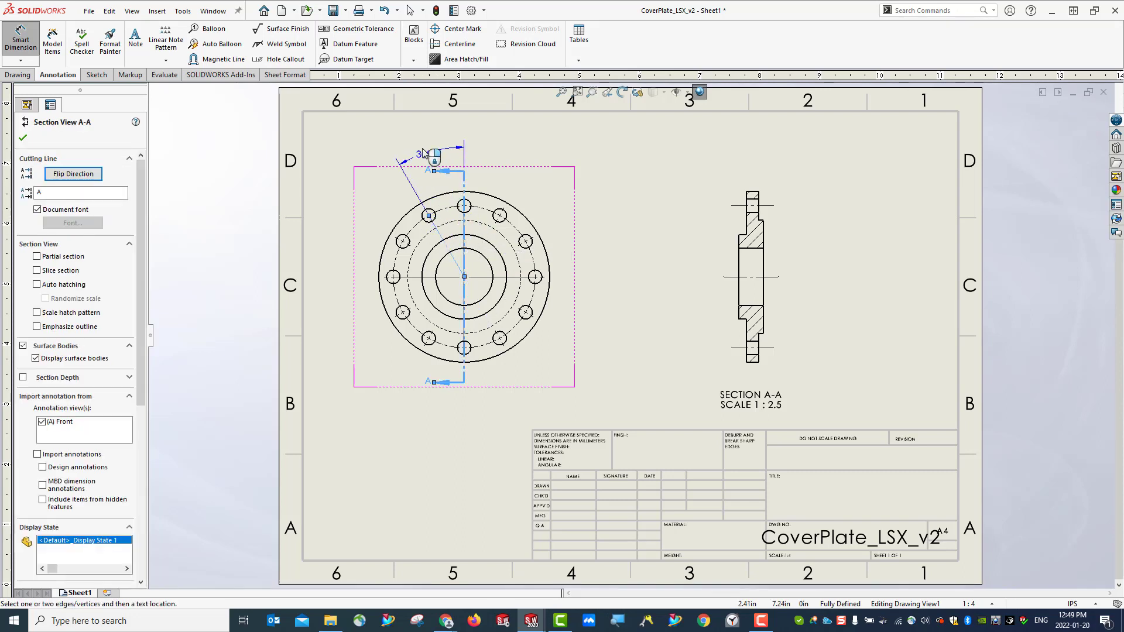
left_click(431, 149)
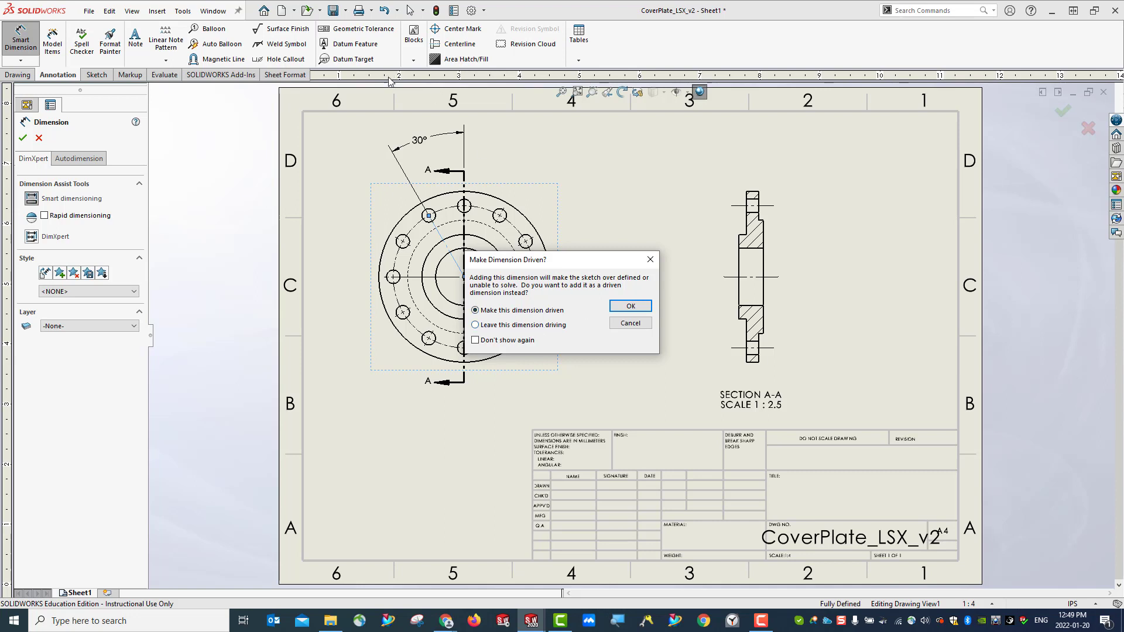
left_click(631, 307)
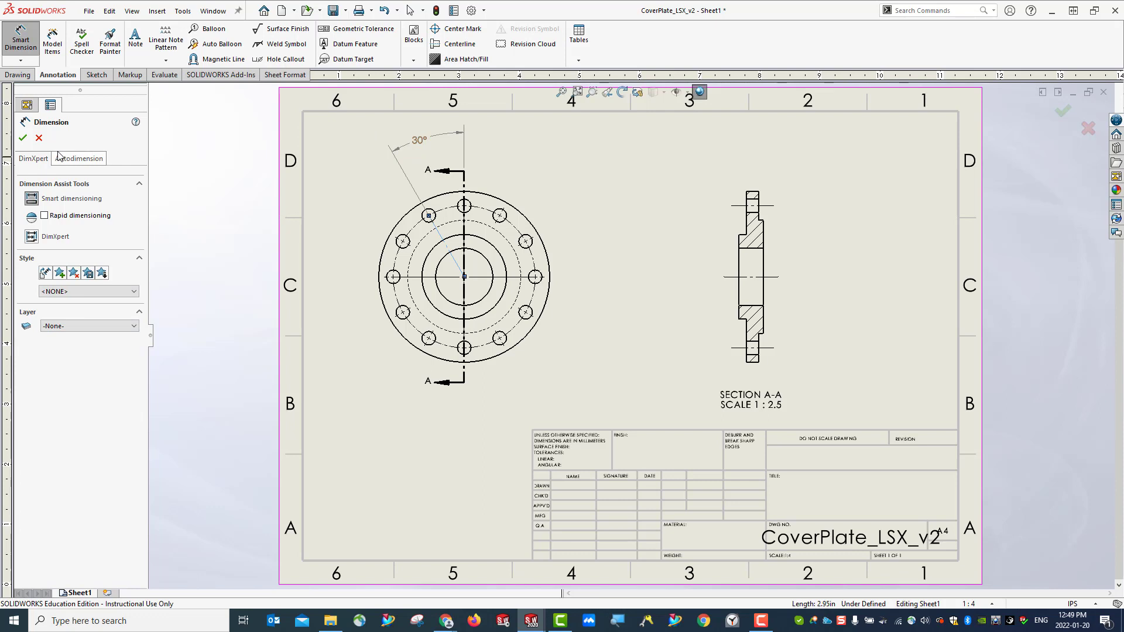
left_click(21, 140)
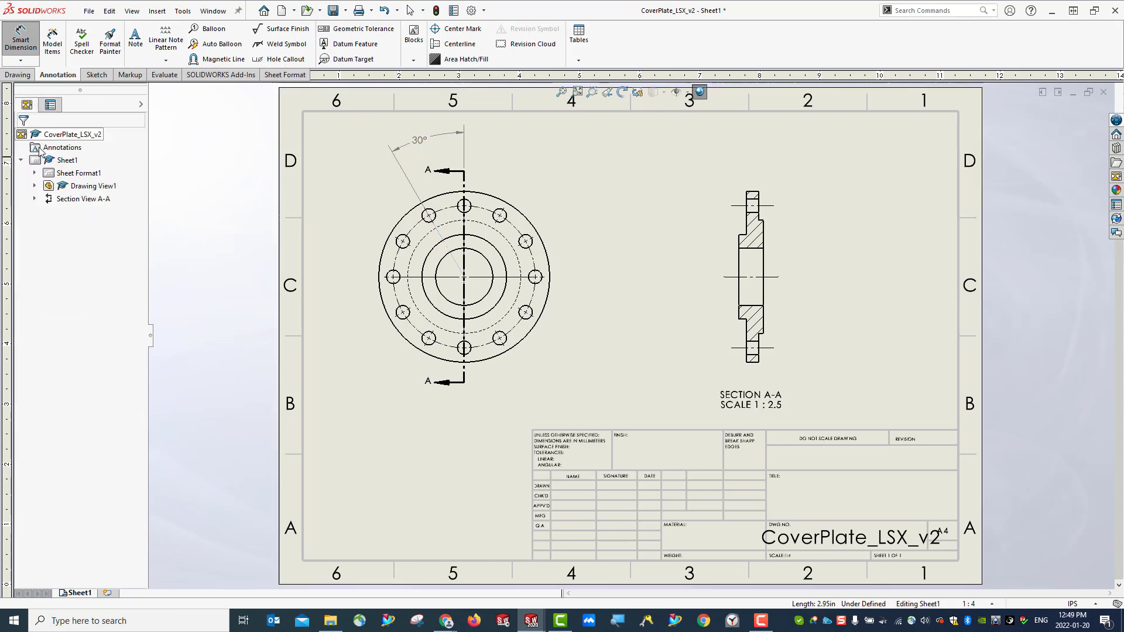
Step: Set the precision of the front view's angle dimension to .12
left_click(422, 148)
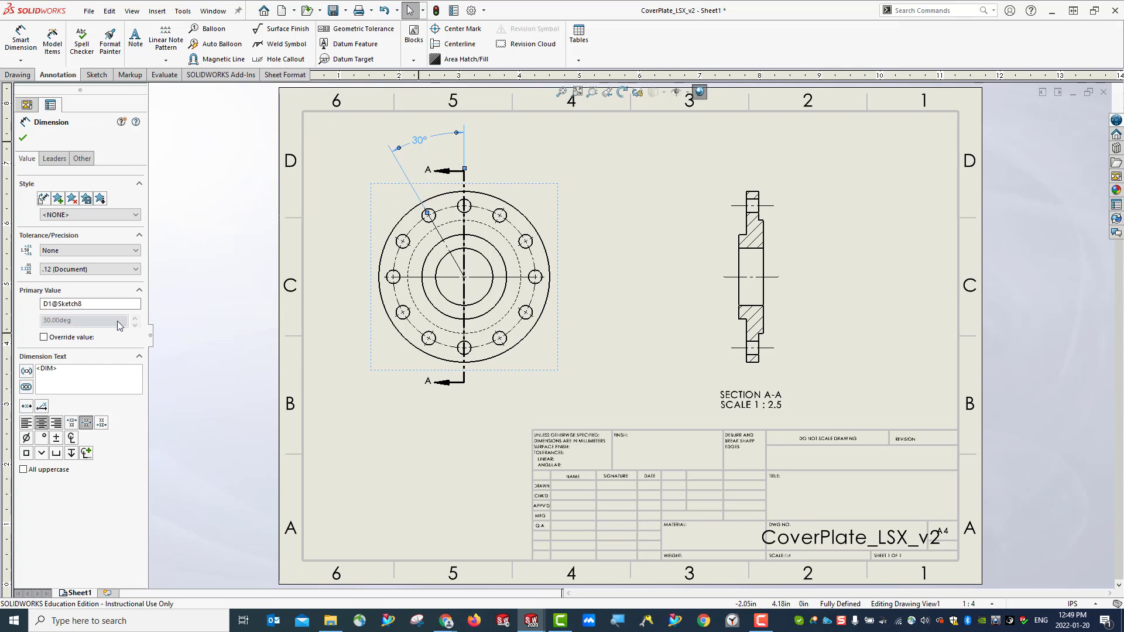
left_click(131, 273)
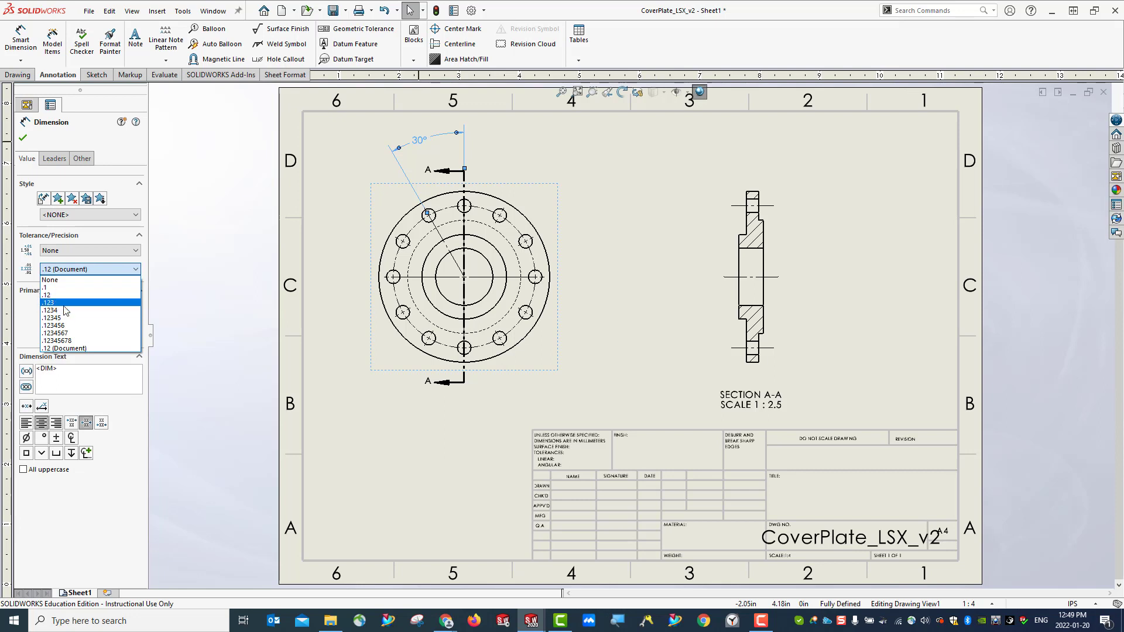
left_click(59, 295)
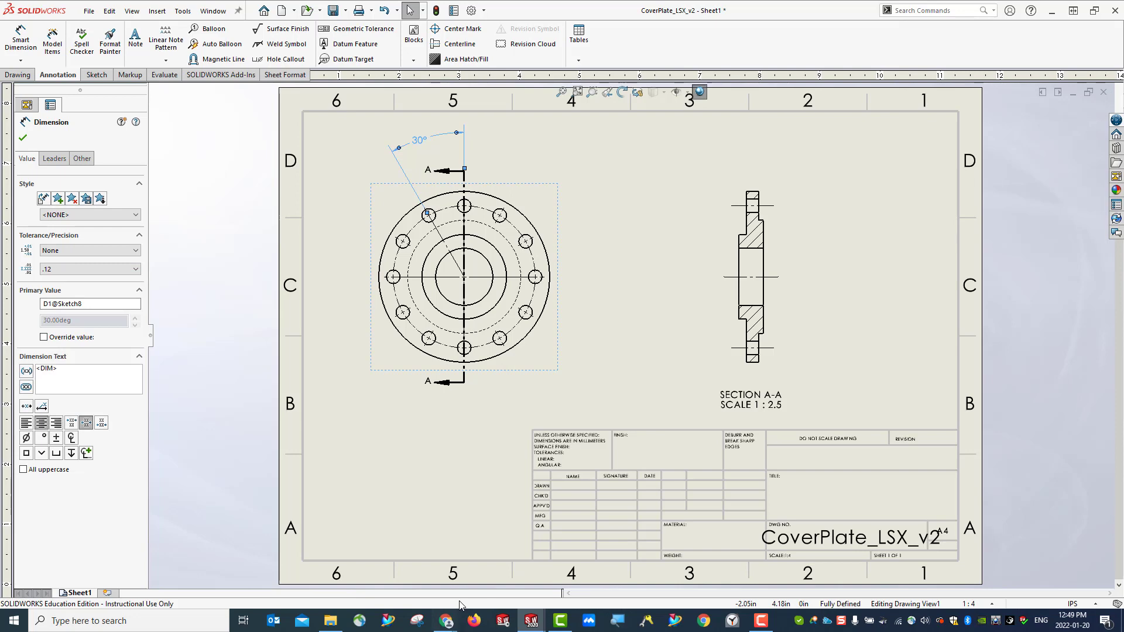
Step: Consult the hole angle callout on the cover plate reference drawing in Chrome and return to SOLIDWORKS
mouse_move(446, 624)
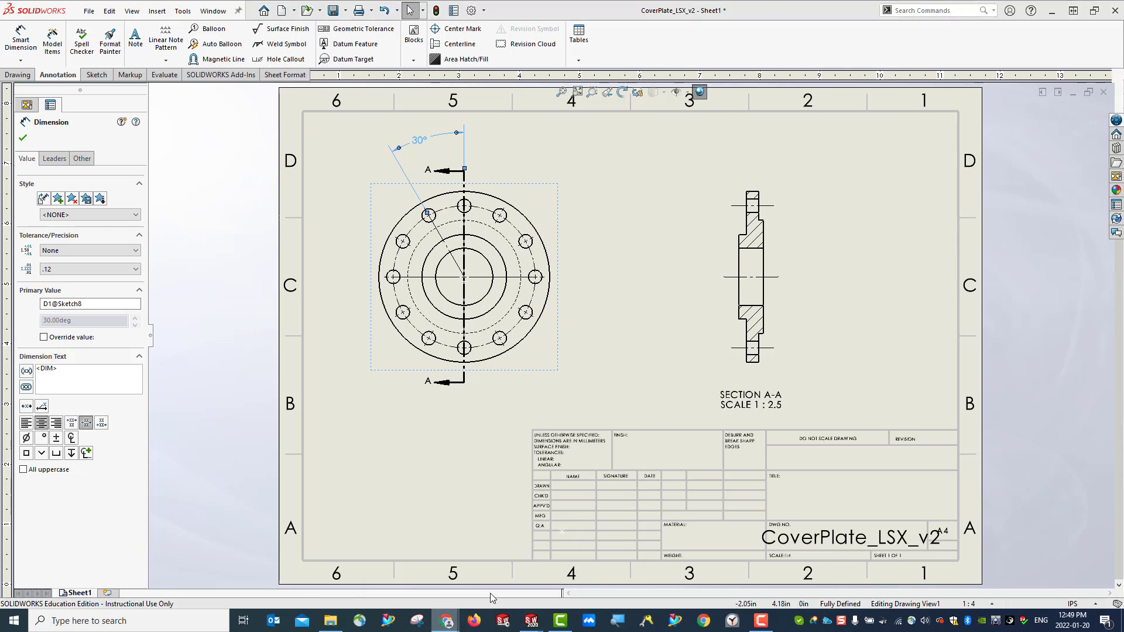
left_click(489, 592)
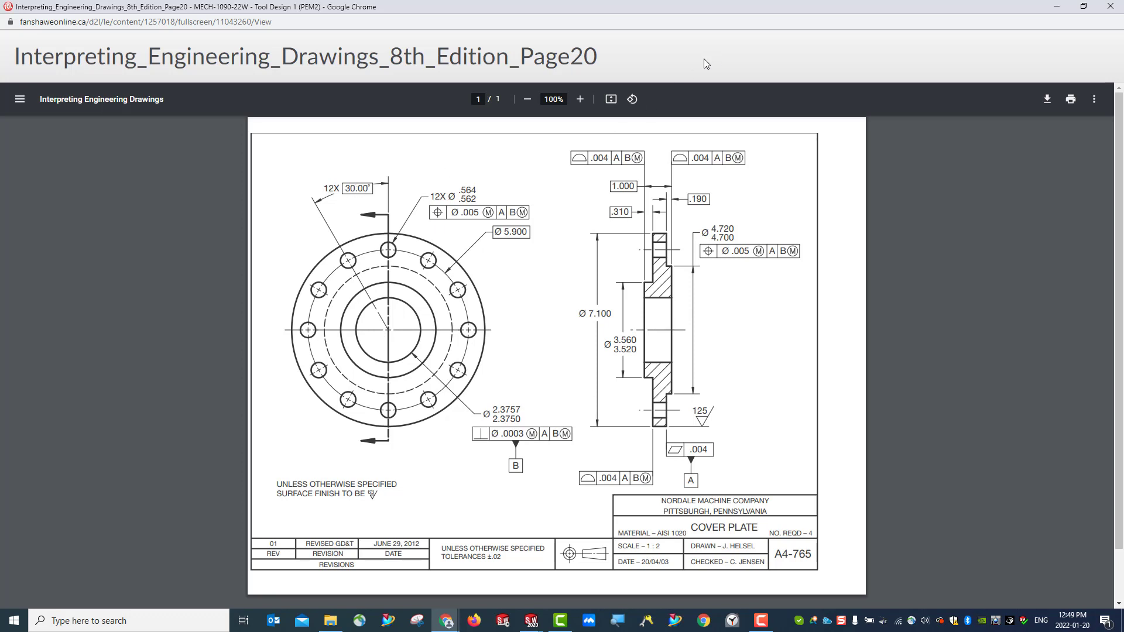
left_click(1056, 6)
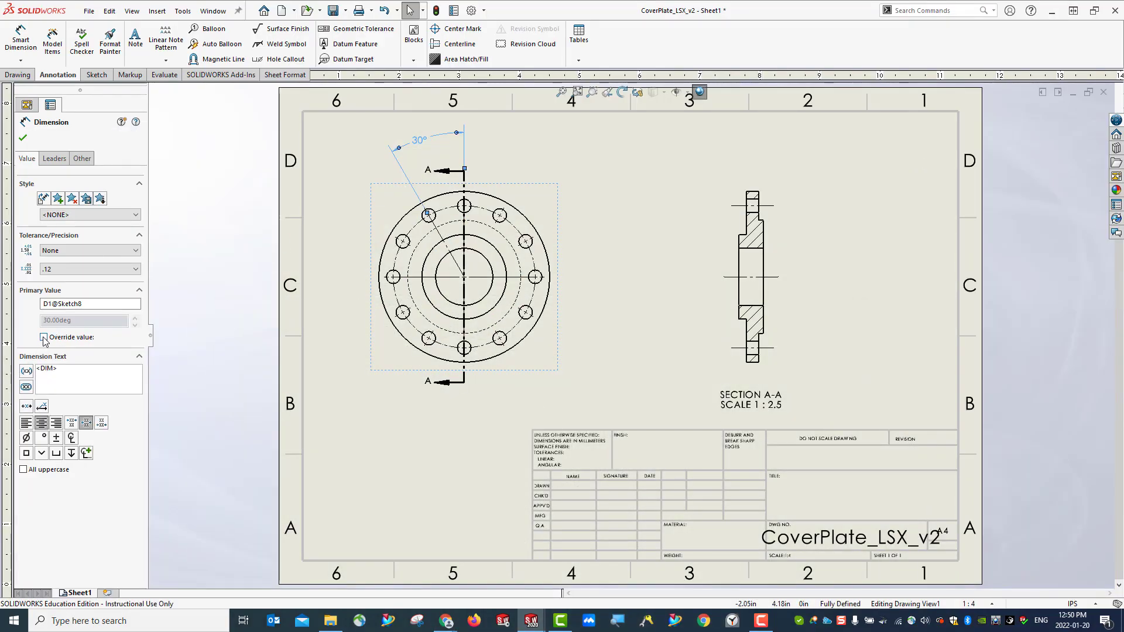
Step: Set the angle dimension's precision to .1234 and override its value with 30.00°
left_click(86, 270)
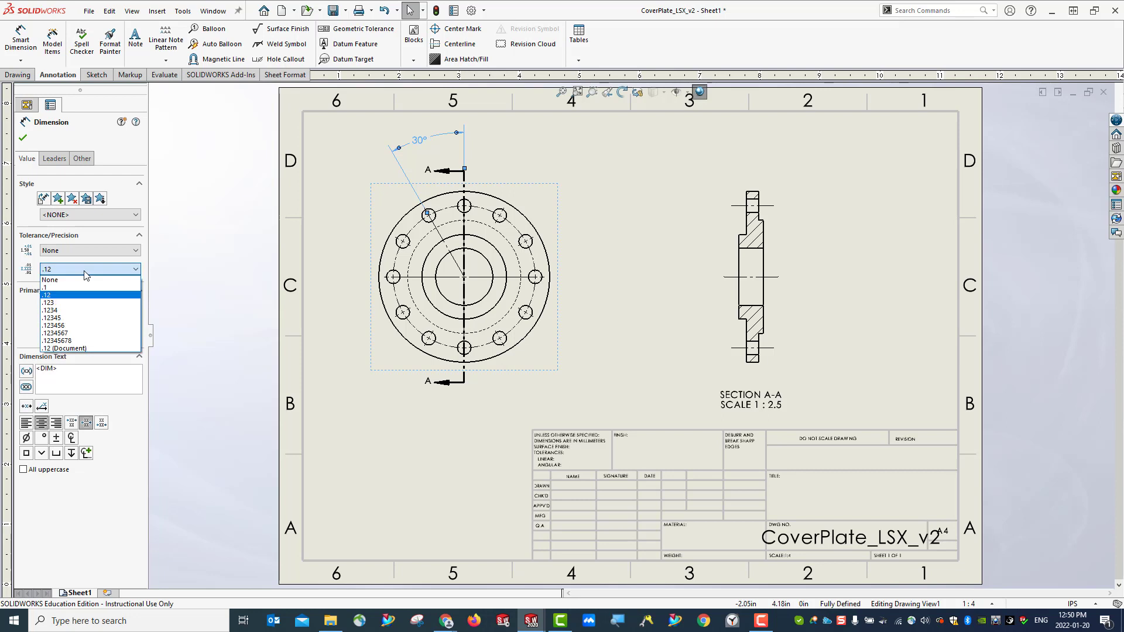
left_click(65, 311)
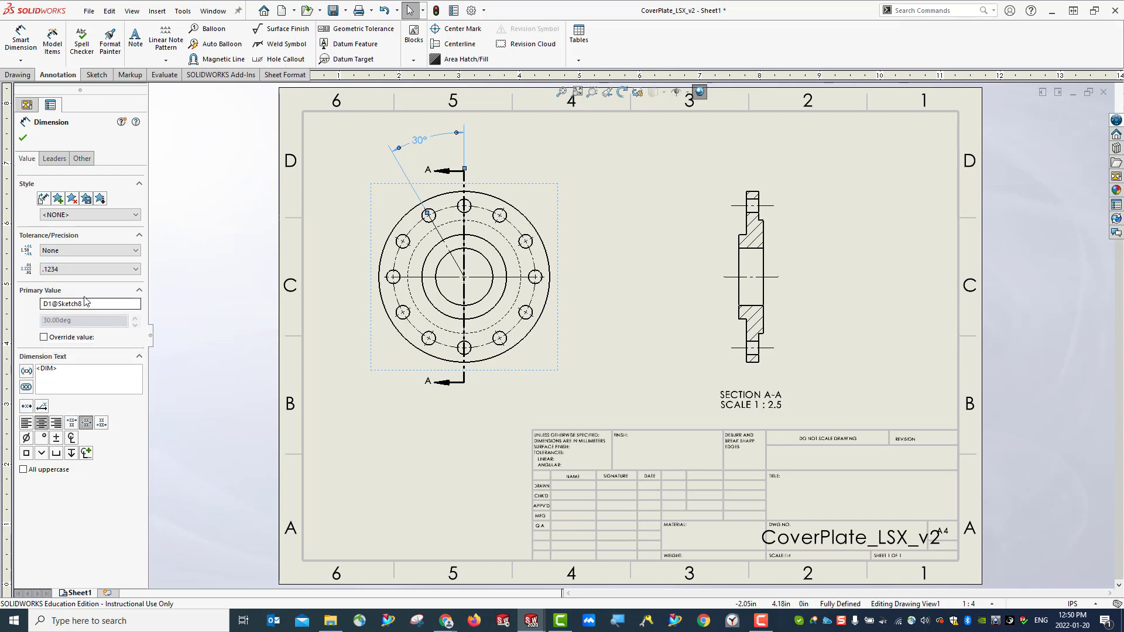
left_click(92, 305)
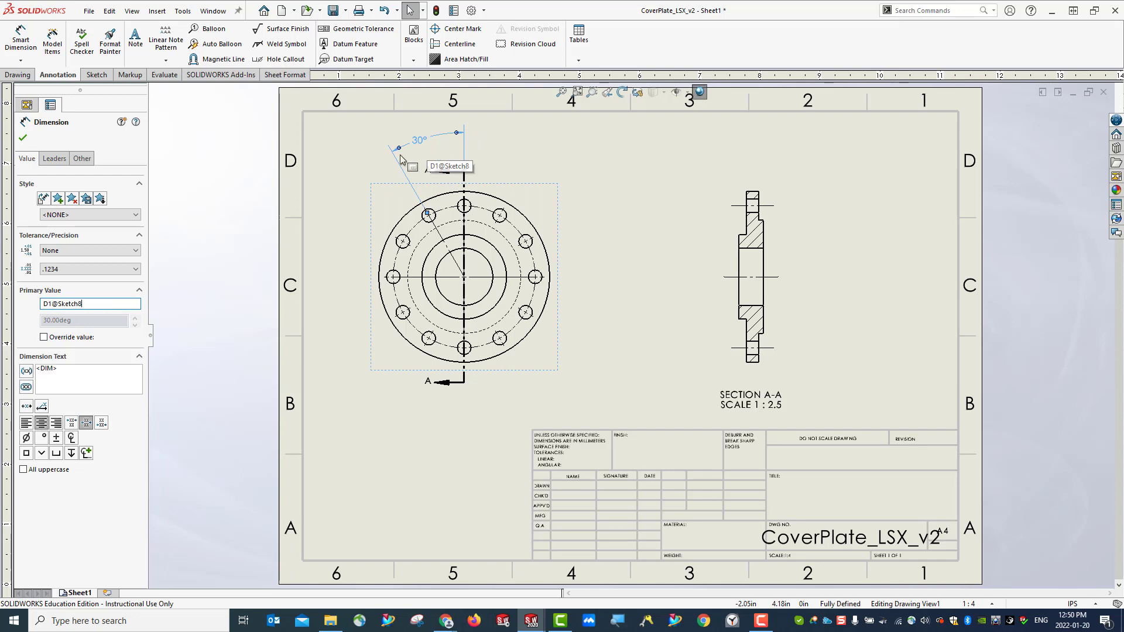
left_click(44, 337)
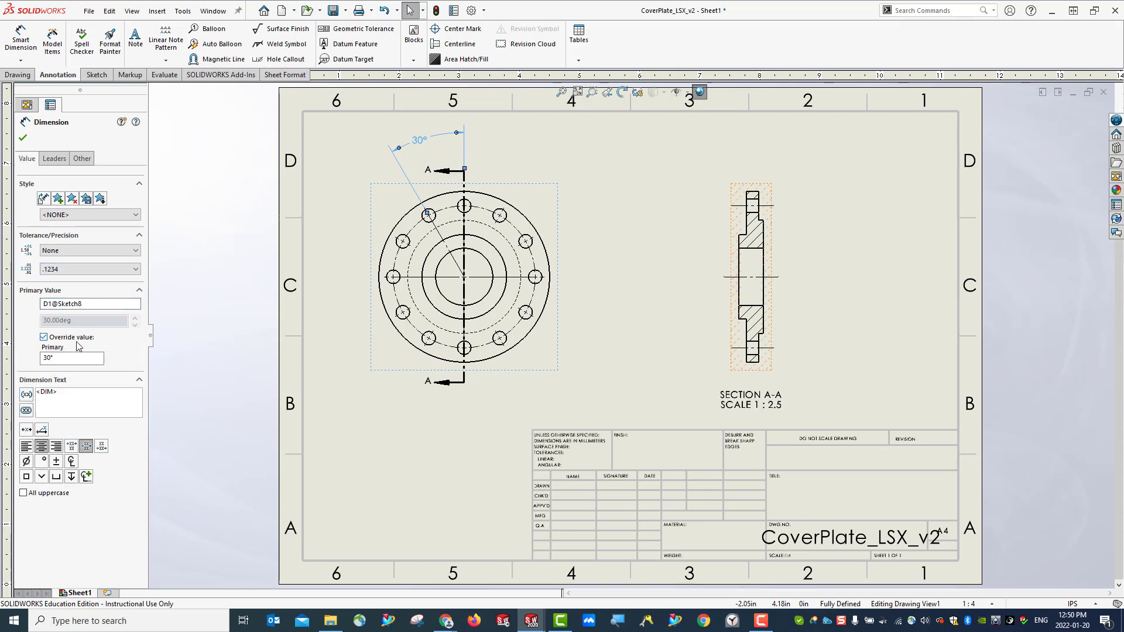
left_click(51, 357)
left_click(49, 358)
Step: Prefix the angle dimension's text with "12 x" and mark it as an inspection dimension with an oval outline
left_click(39, 396)
type("12 x")
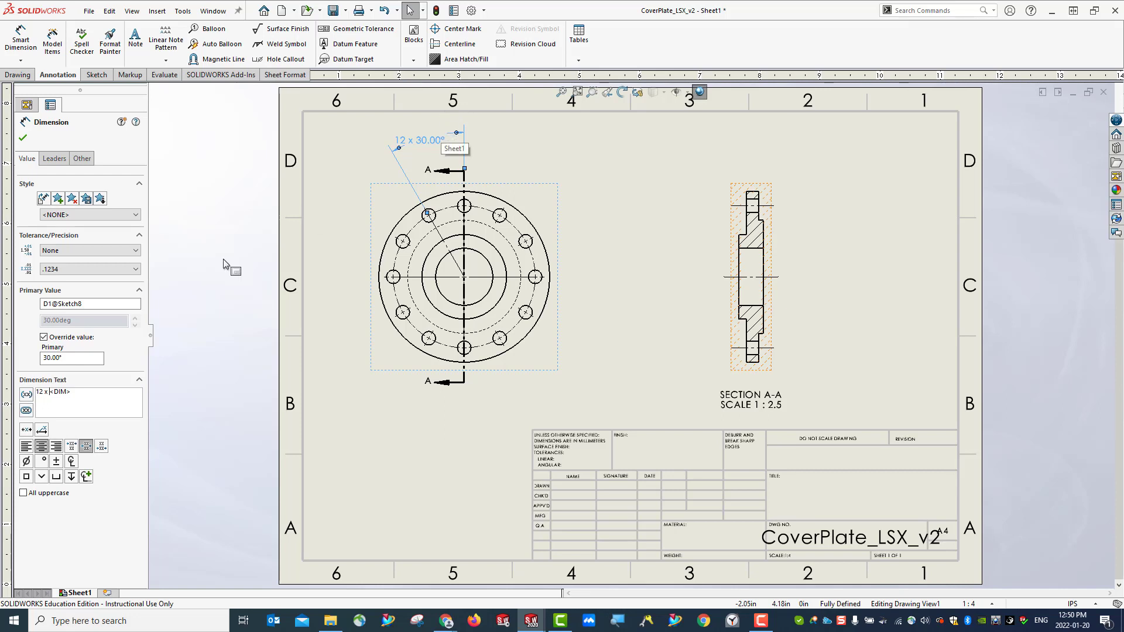
left_click(27, 411)
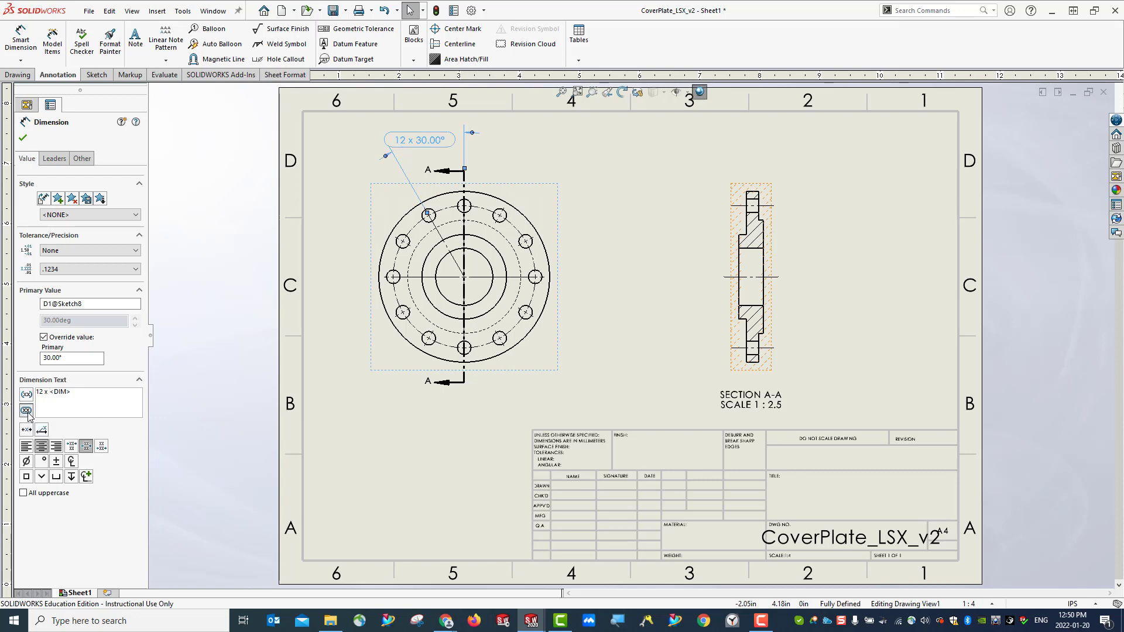
left_click(23, 138)
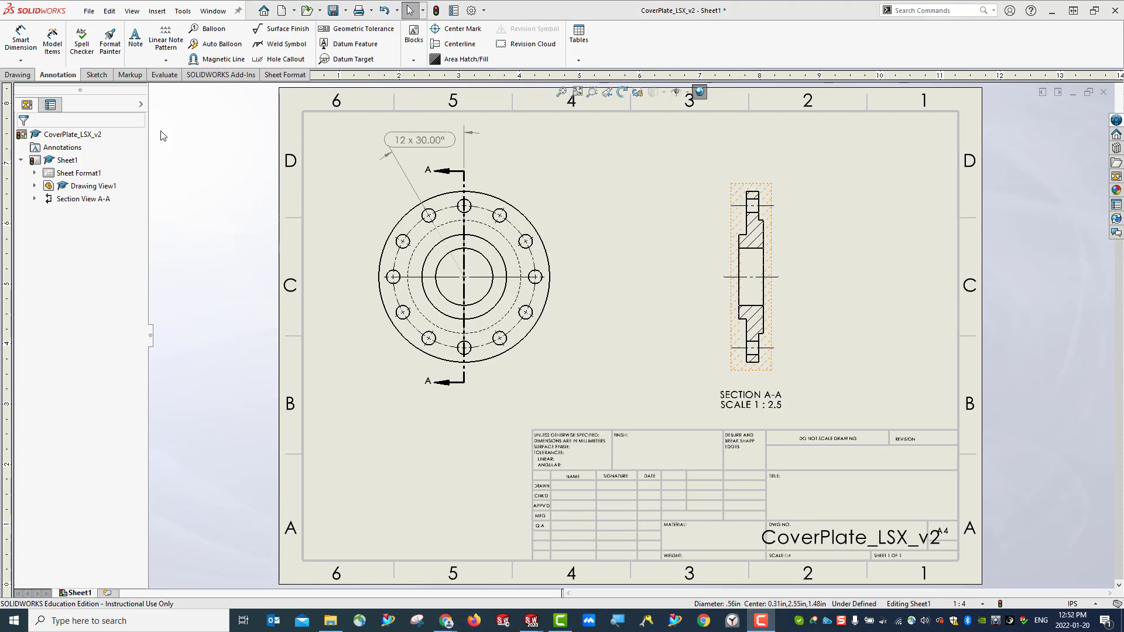
Step: Dimension the diameter of the bolt hole just clockwise of the front view's uppermost hole and set its precision to .123
left_click(20, 36)
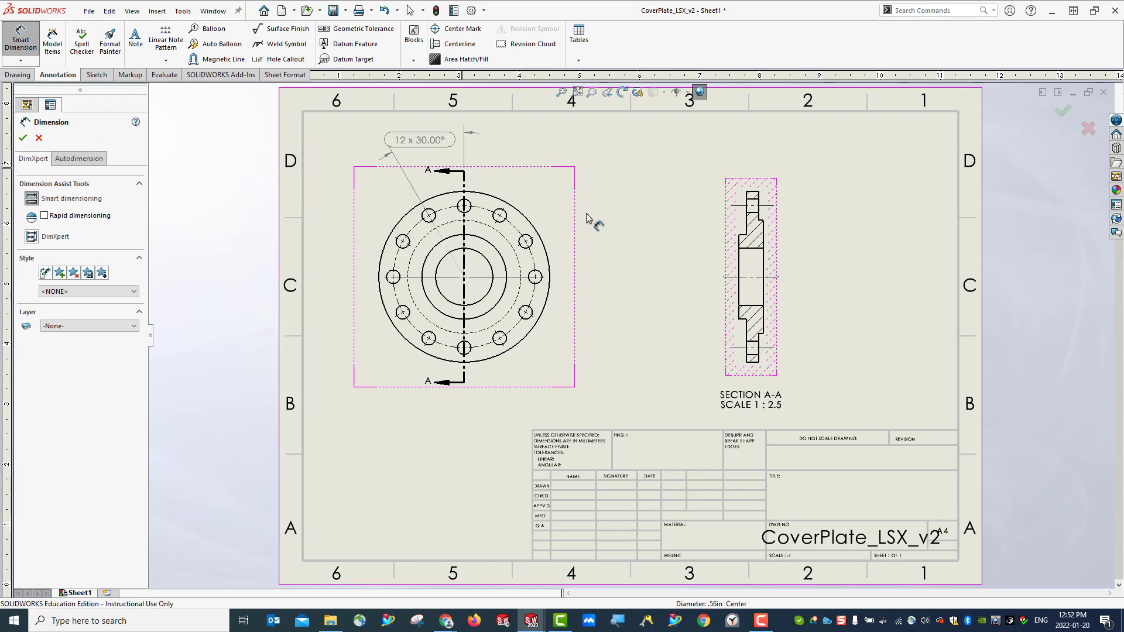
left_click(505, 213)
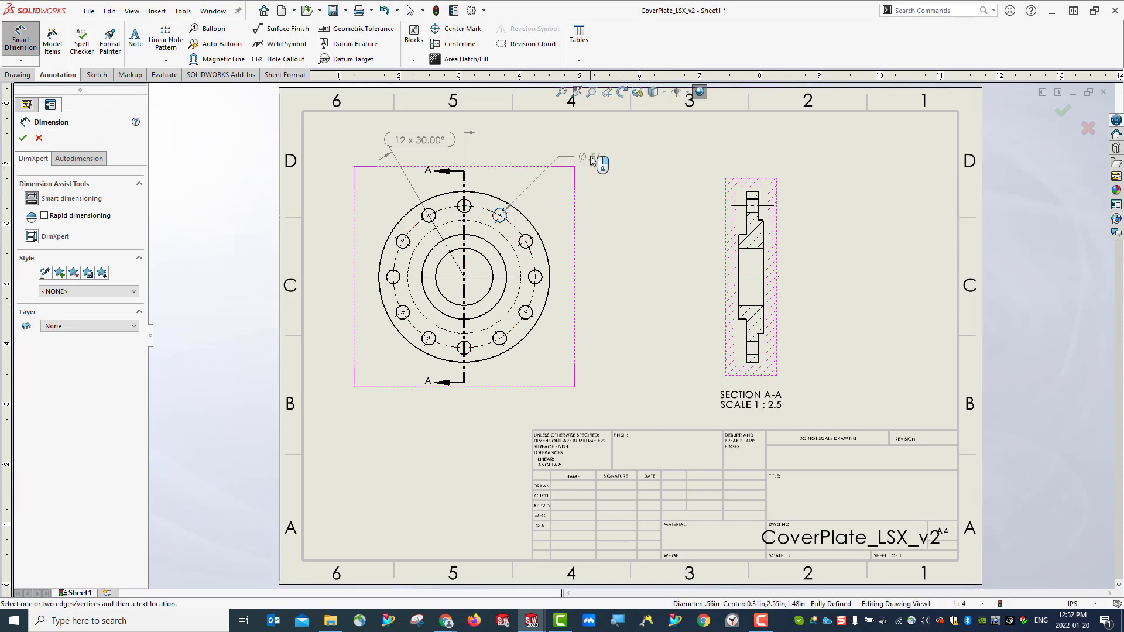
left_click(592, 160)
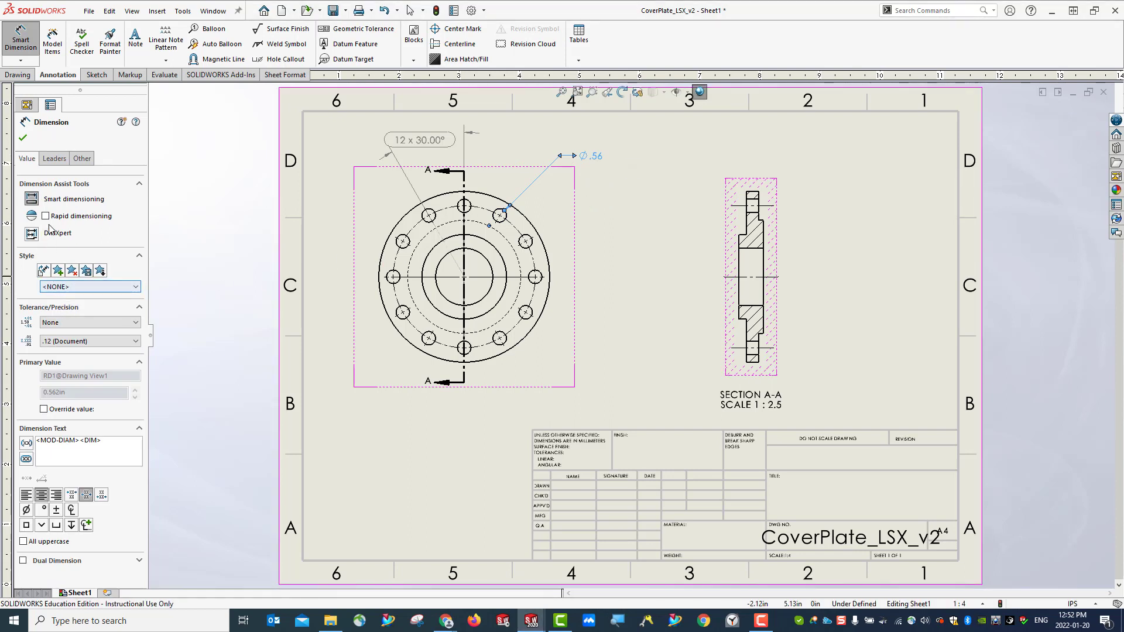
left_click(68, 344)
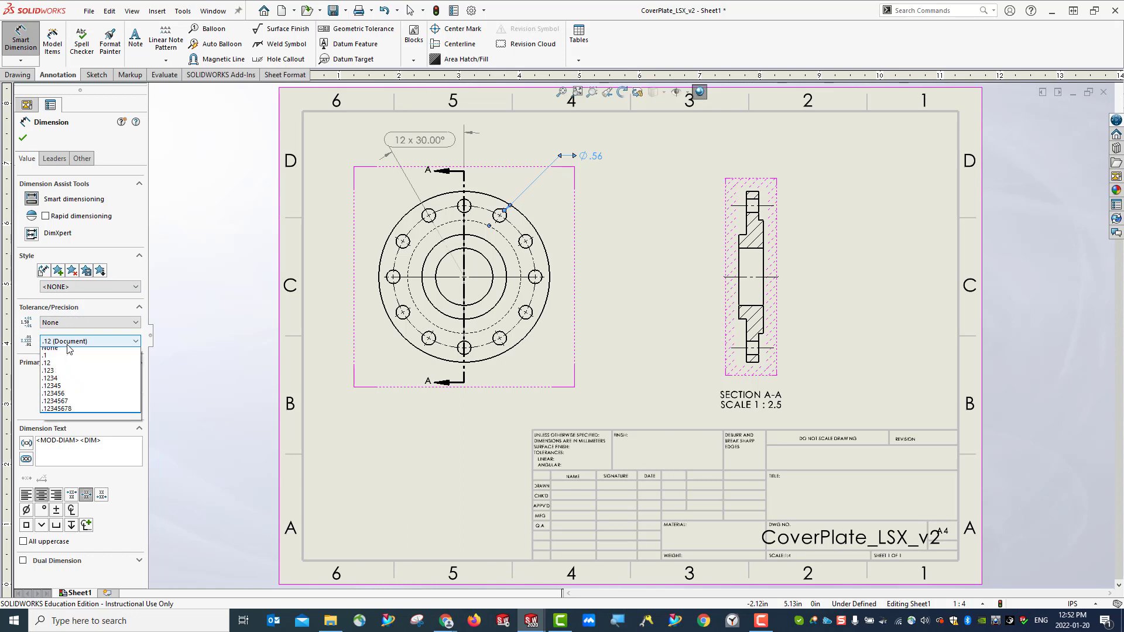
left_click(61, 375)
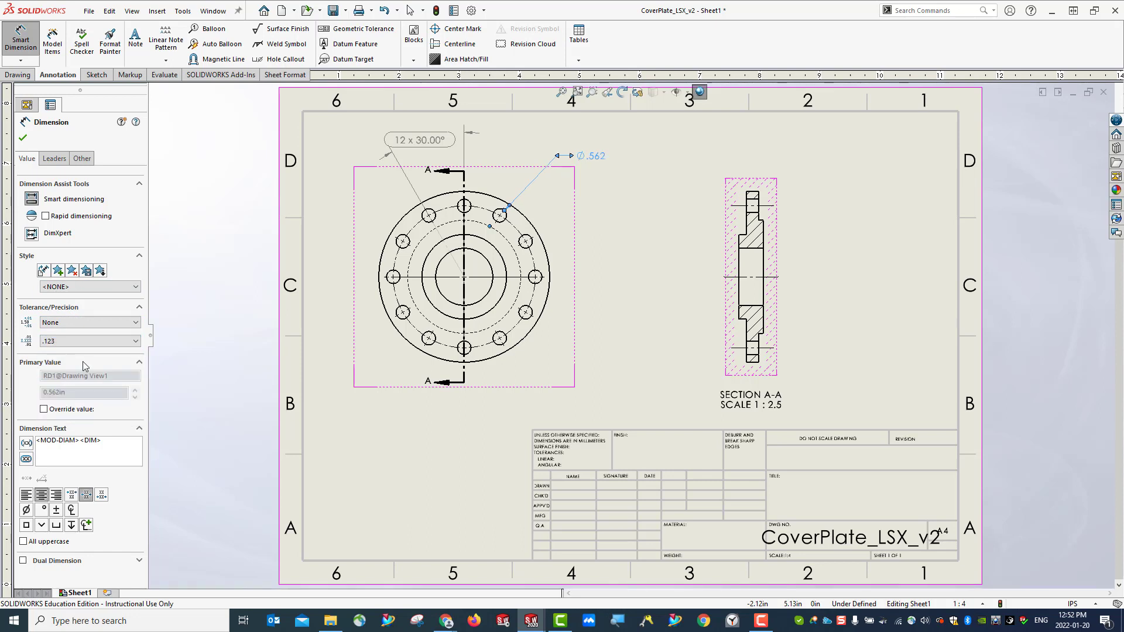
Step: Give the bolt hole diameter dimension a Limit tolerance with a plus value of 0.002 in
left_click(69, 323)
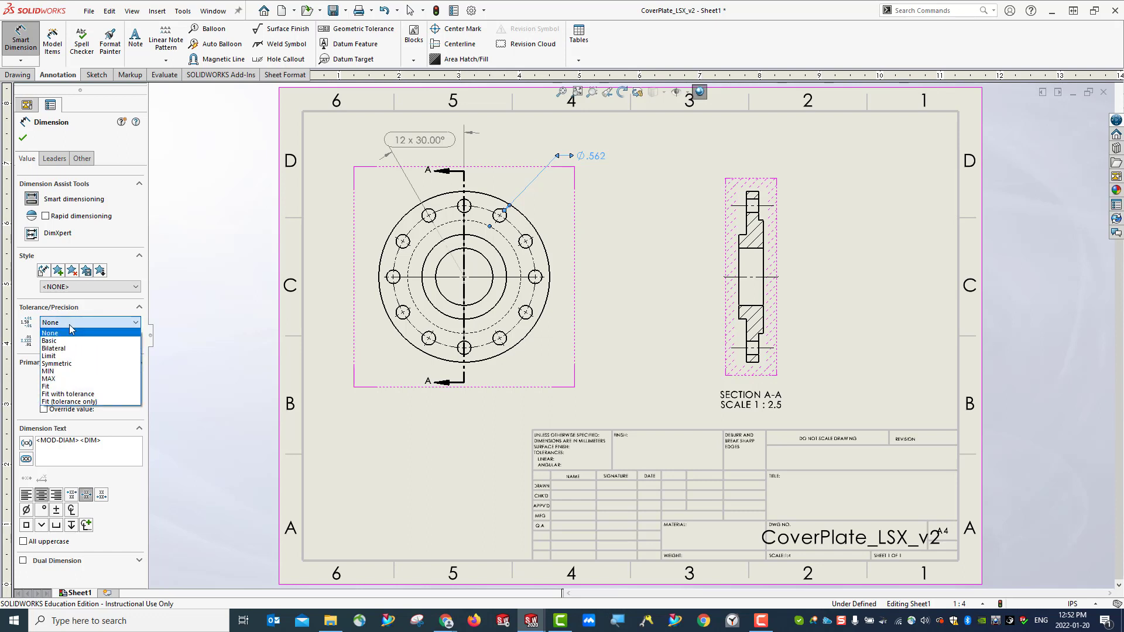
left_click(63, 358)
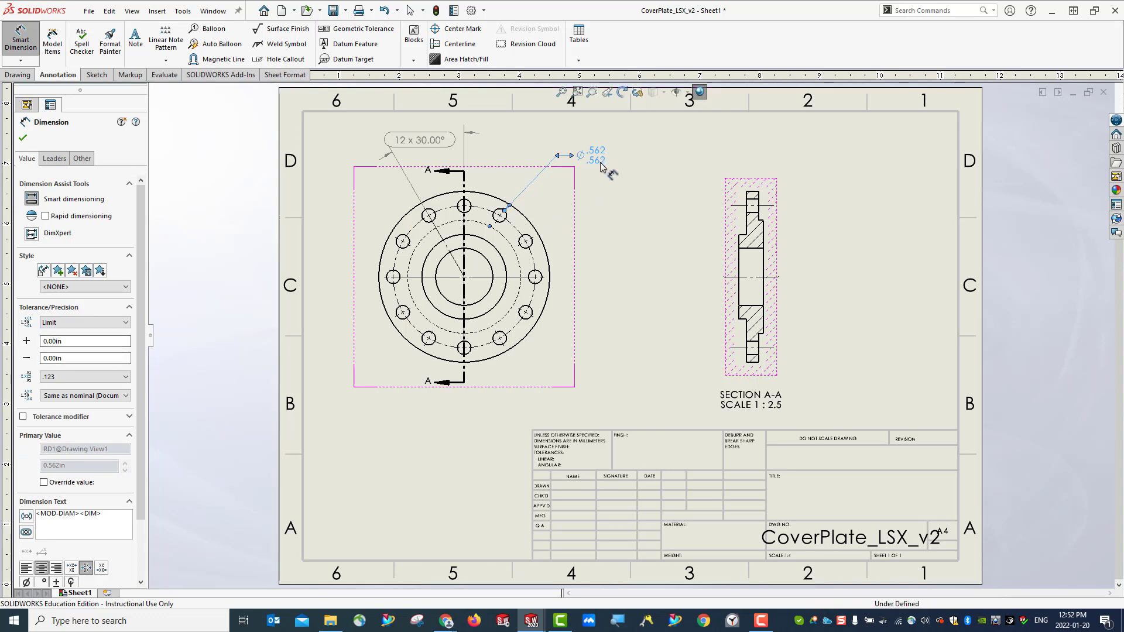
left_click(58, 341)
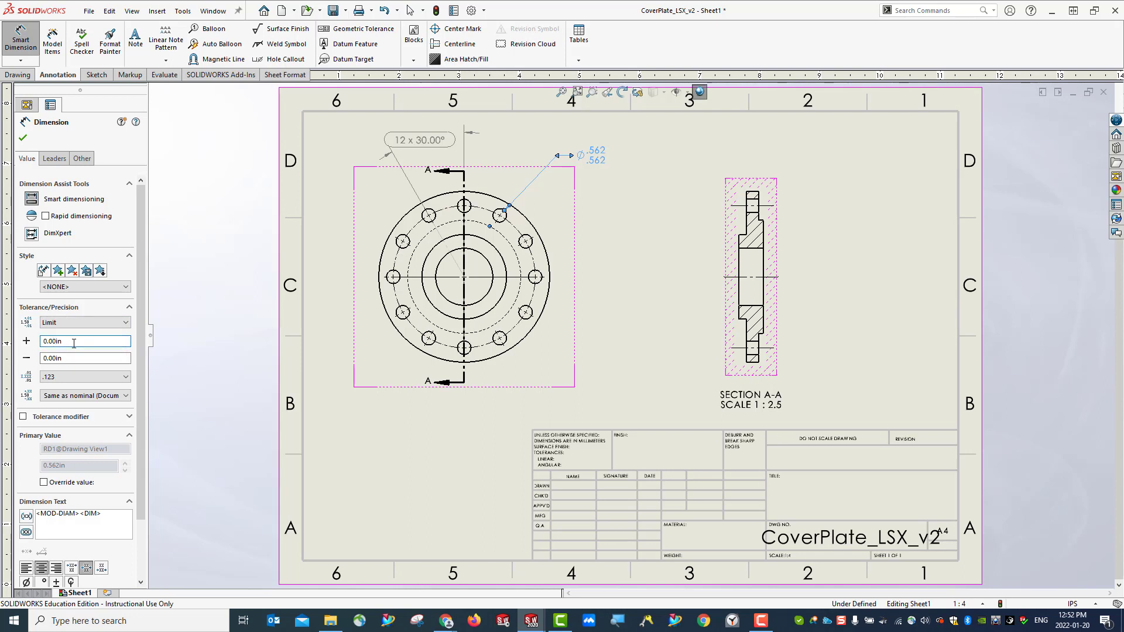
left_click(81, 357)
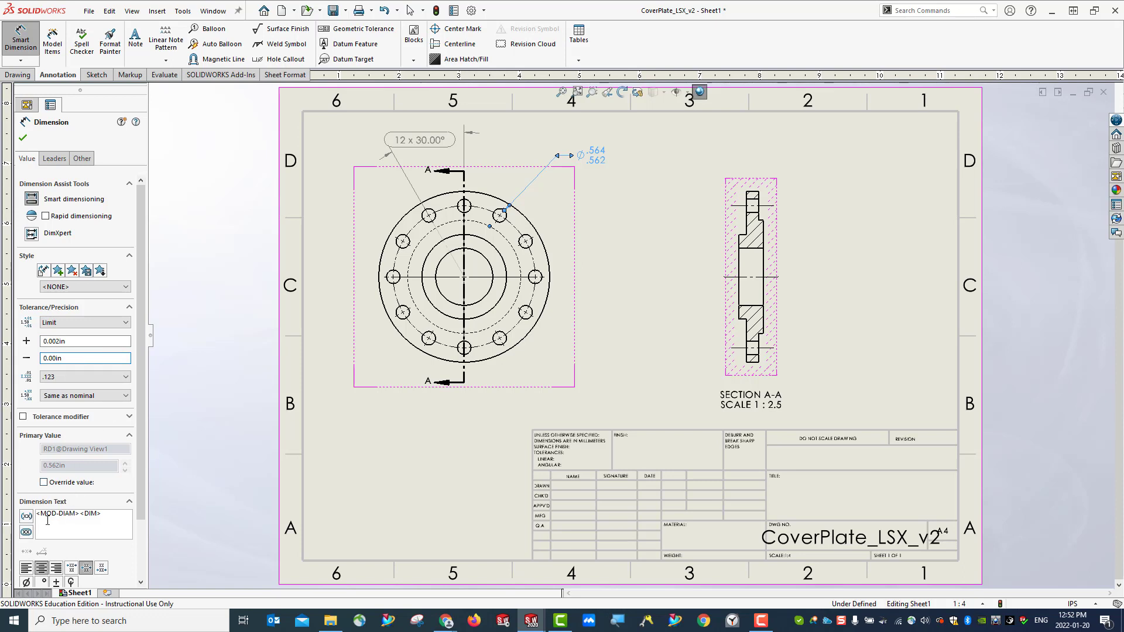
Step: Prefix the bolt hole diameter dimension's text with "12x" and finish the dimension
left_click(122, 529)
type("12x")
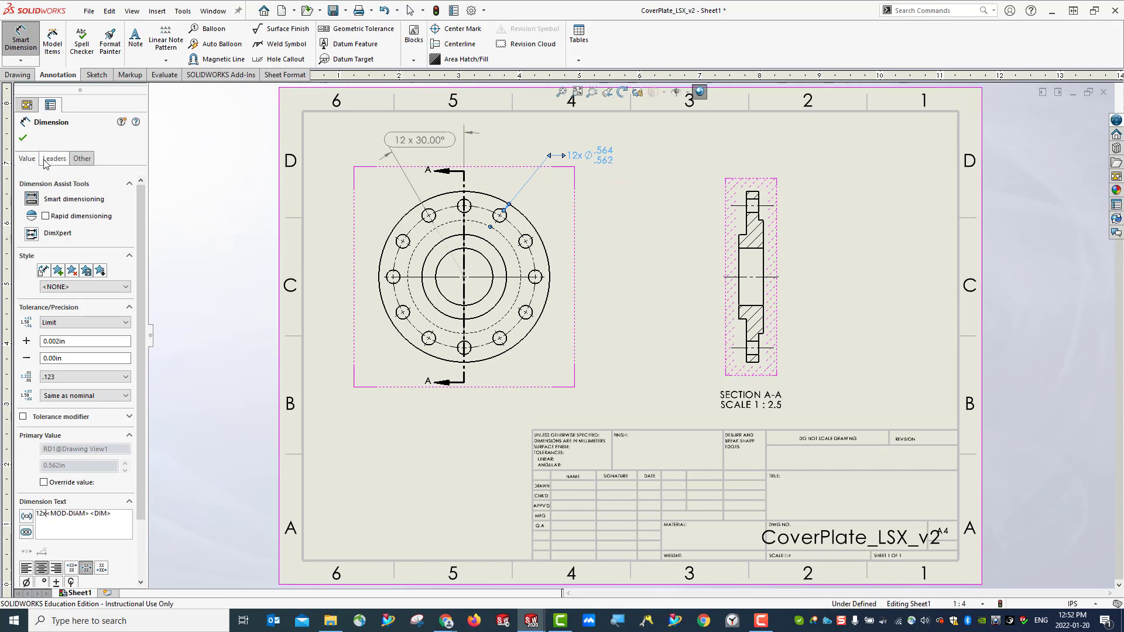
left_click(23, 137)
key("Escape")
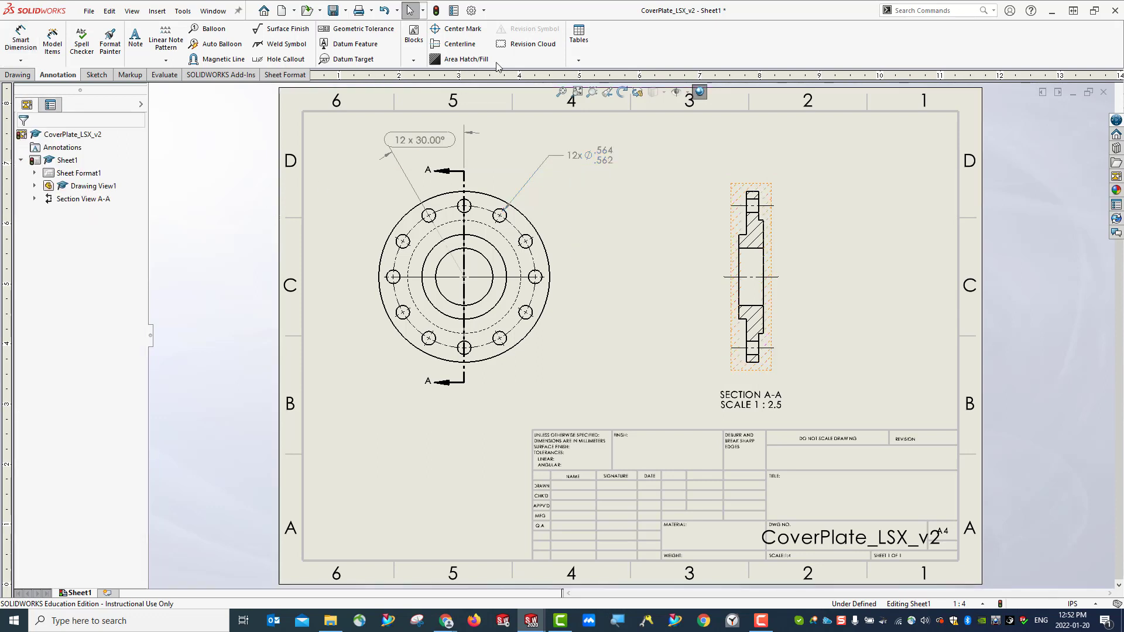
Step: Attach a geometric tolerance frame to the 12x hole diameter dimension and choose the position symbol
left_click(347, 30)
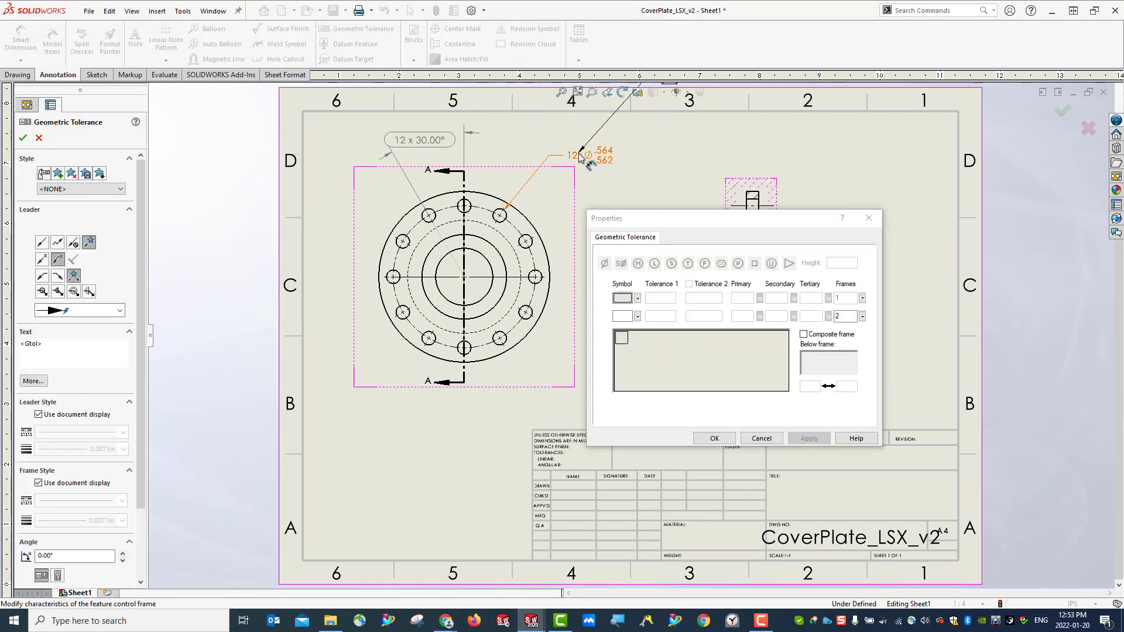
left_click(580, 155)
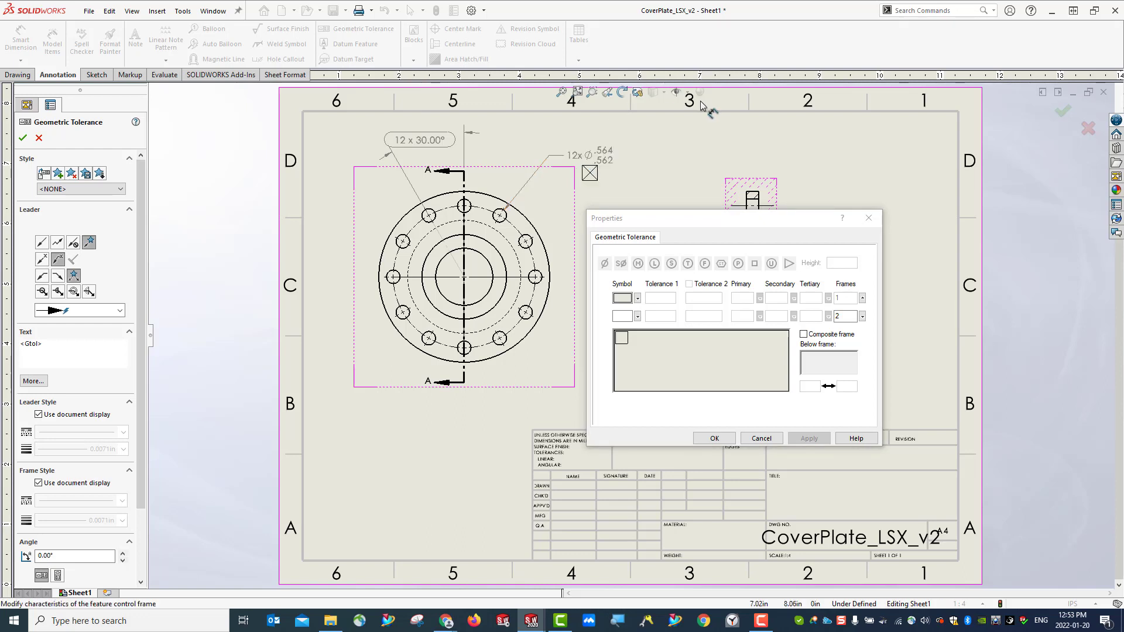
left_click(638, 300)
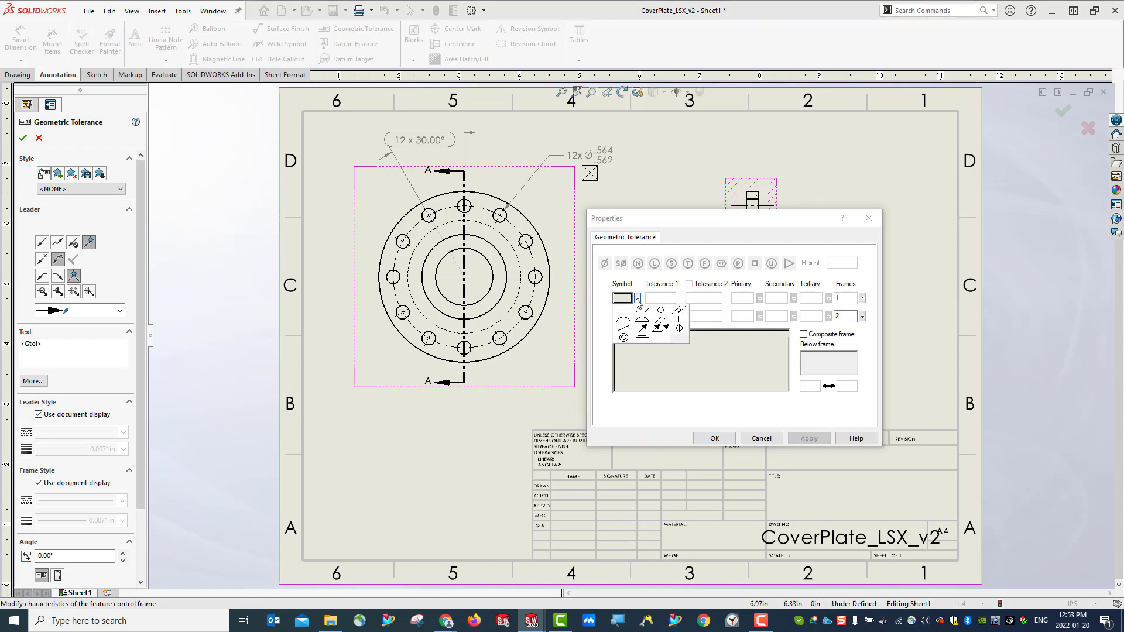
left_click(679, 329)
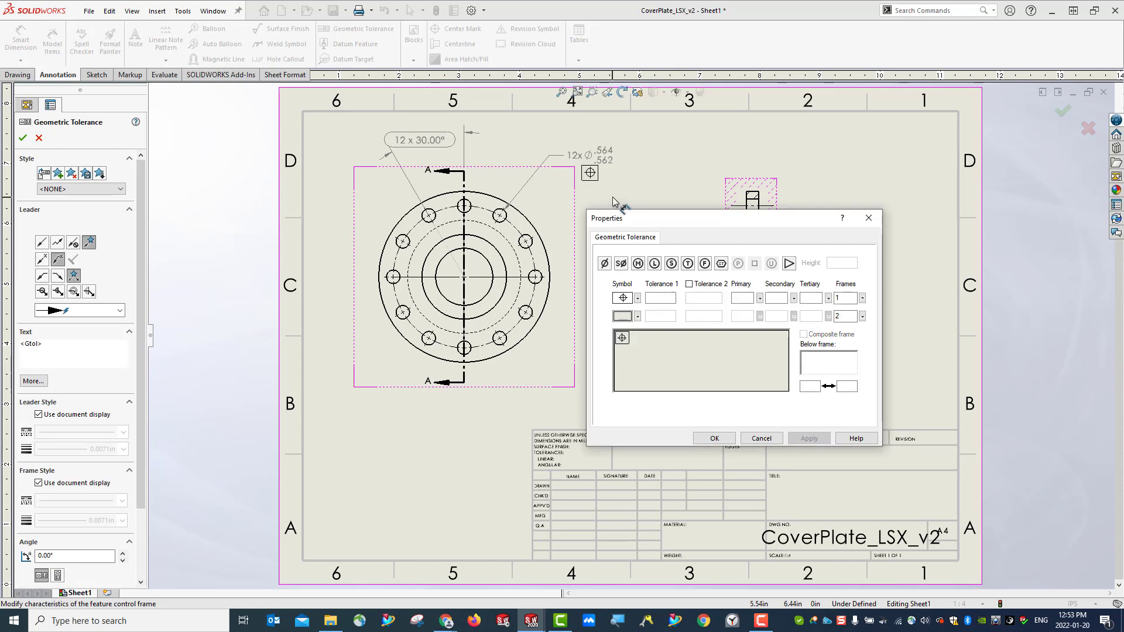
Step: Set the position tolerance to a diameter of .005 at maximum material condition
left_click(662, 299)
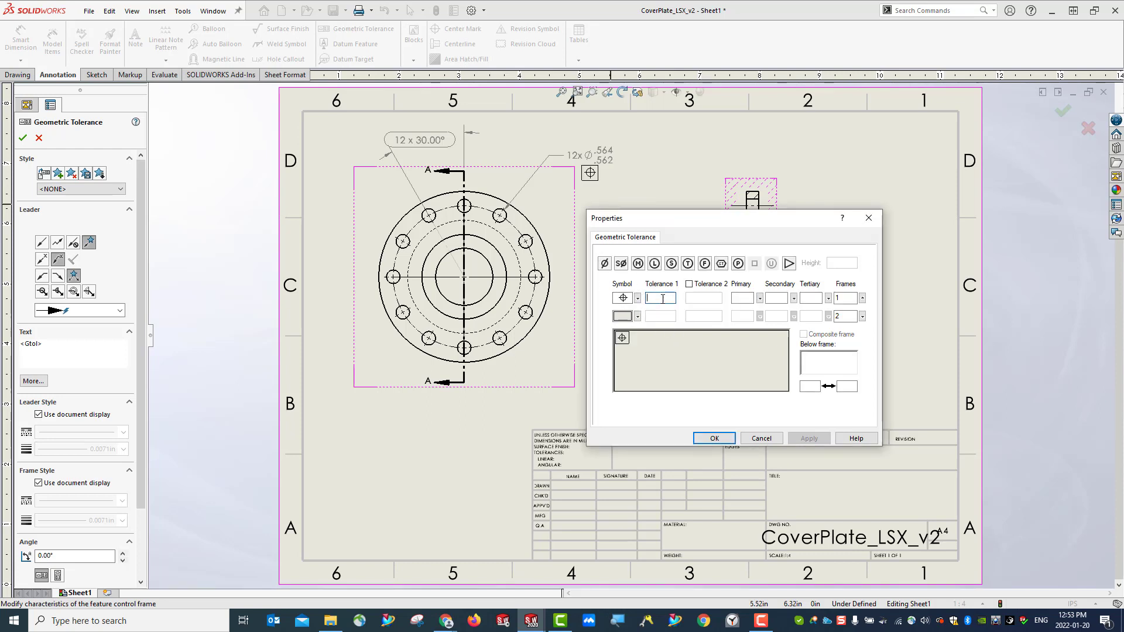
left_click(605, 263)
left_click(656, 296)
type(".0")
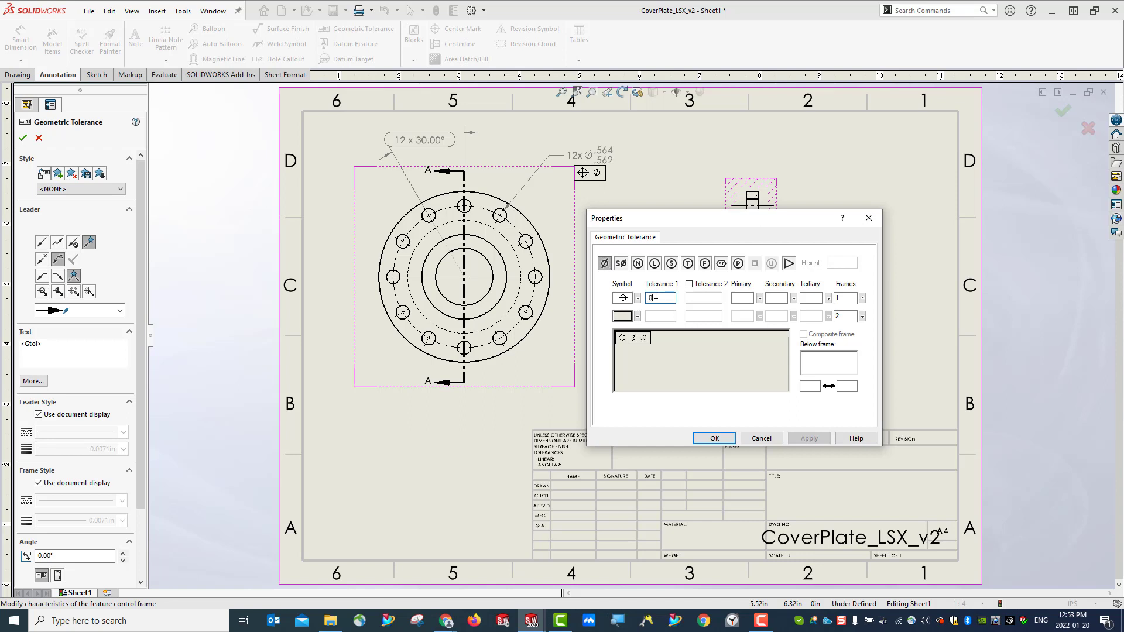
type("05")
left_click(639, 265)
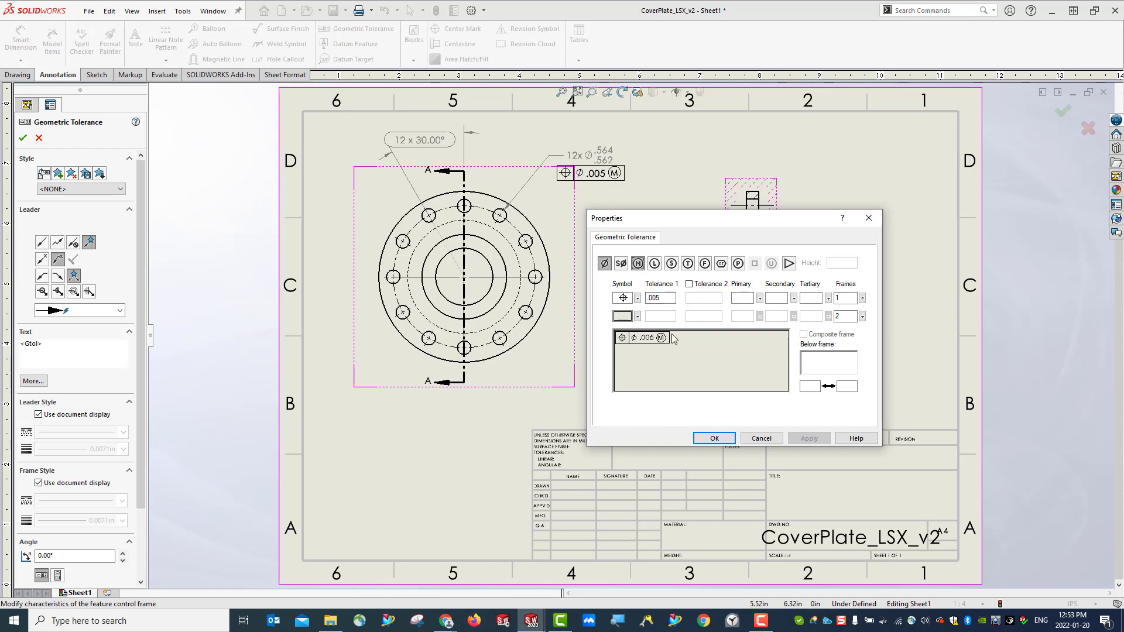
Step: Add primary datum A and secondary datum B at maximum material condition, space B within its cell, and confirm the tolerance frame
left_click(744, 297)
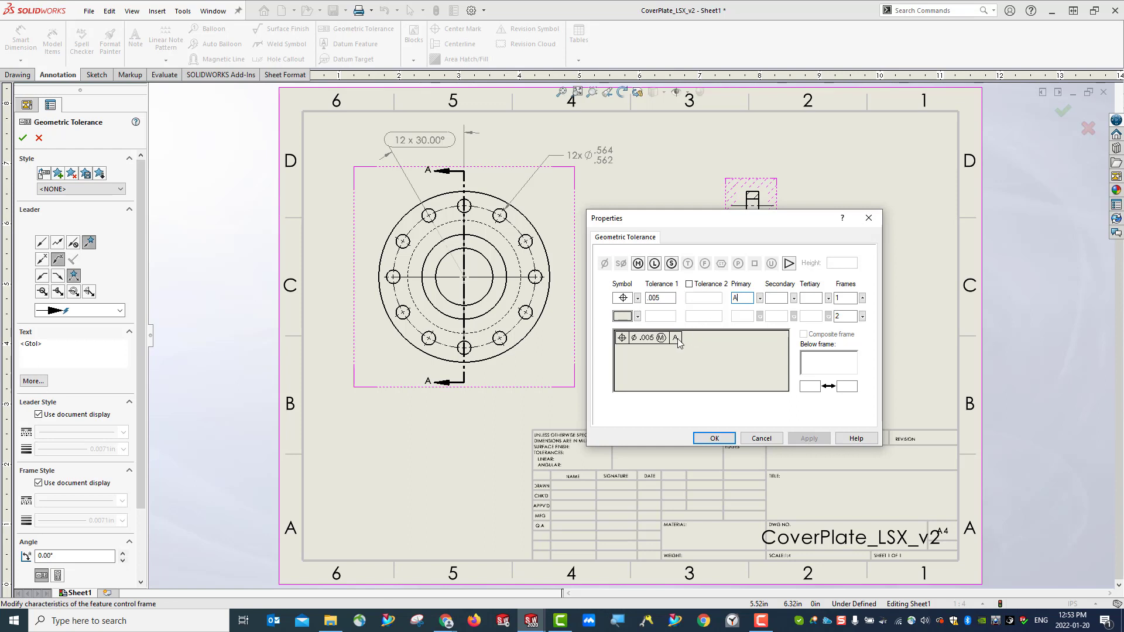
left_click(781, 298)
type("B")
left_click(638, 264)
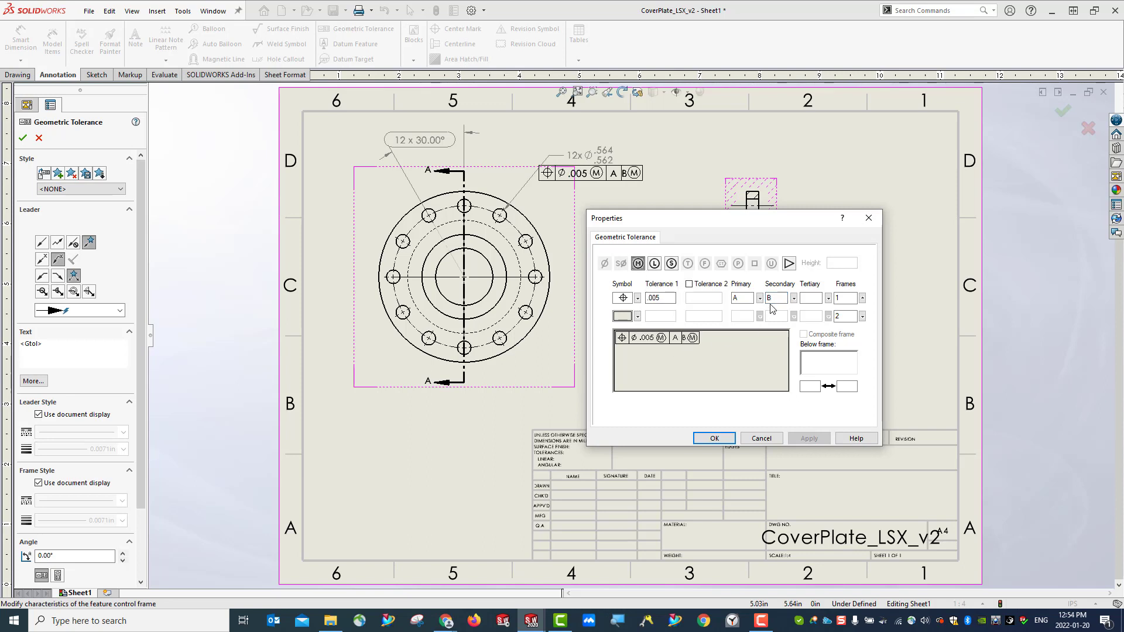
left_click(774, 299)
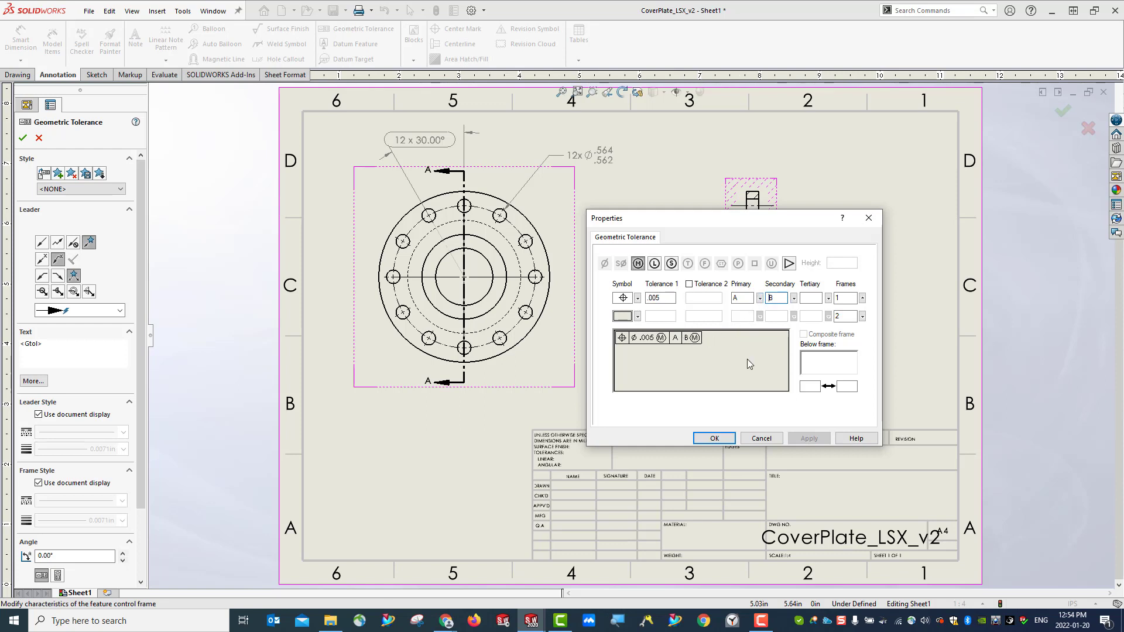
left_click(727, 438)
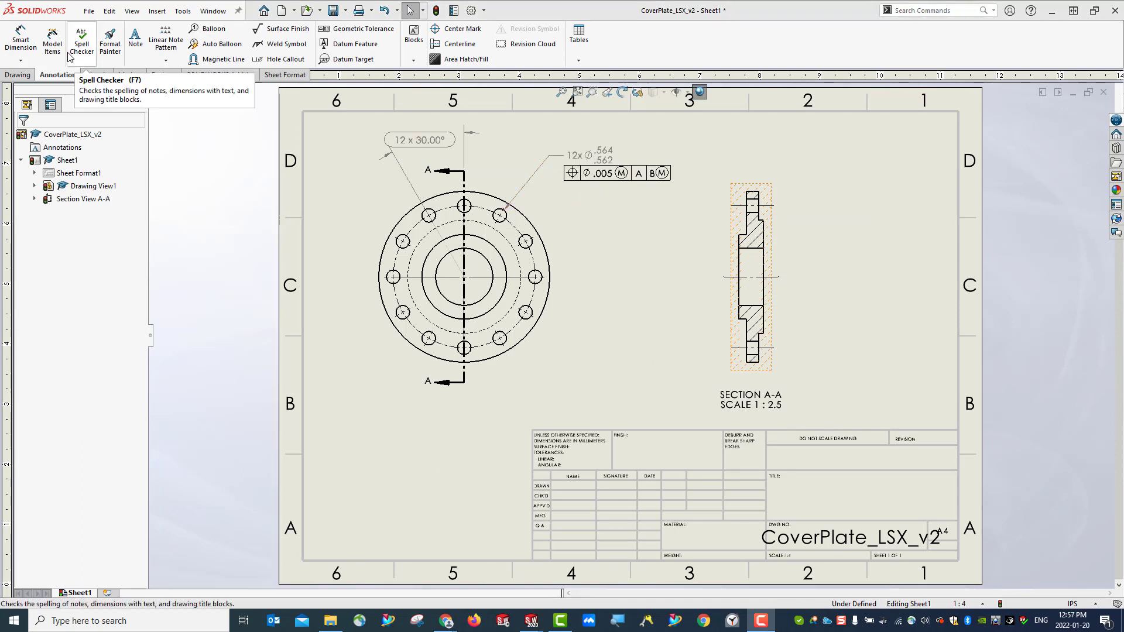
Step: Dimension the bolt circle in the front view and display the dimension as a diameter
left_click(21, 38)
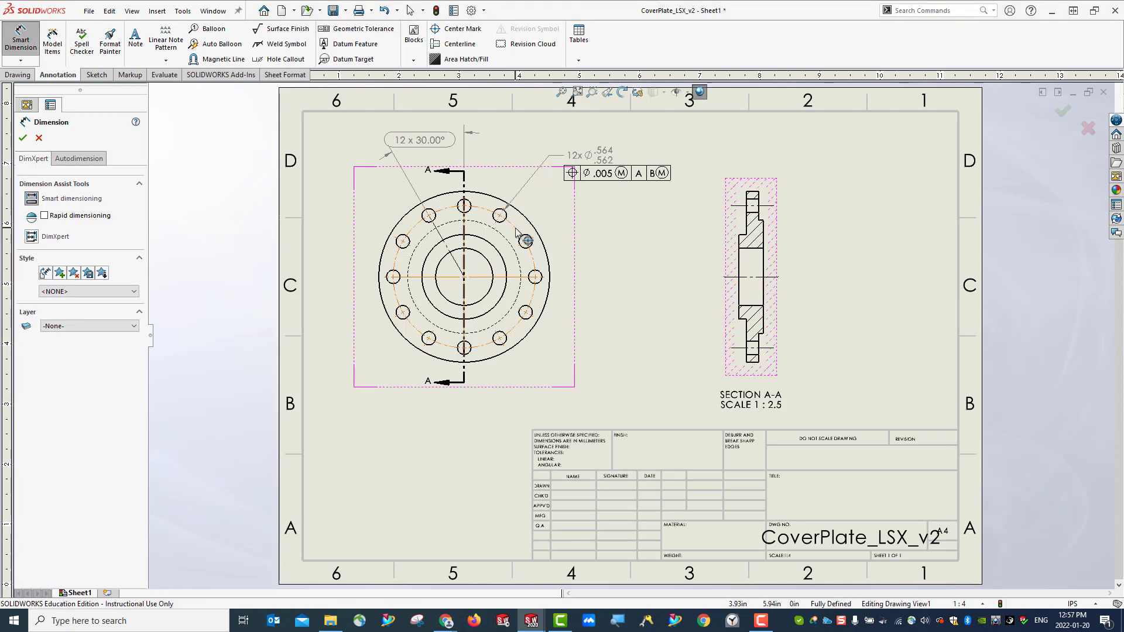
left_click(528, 243)
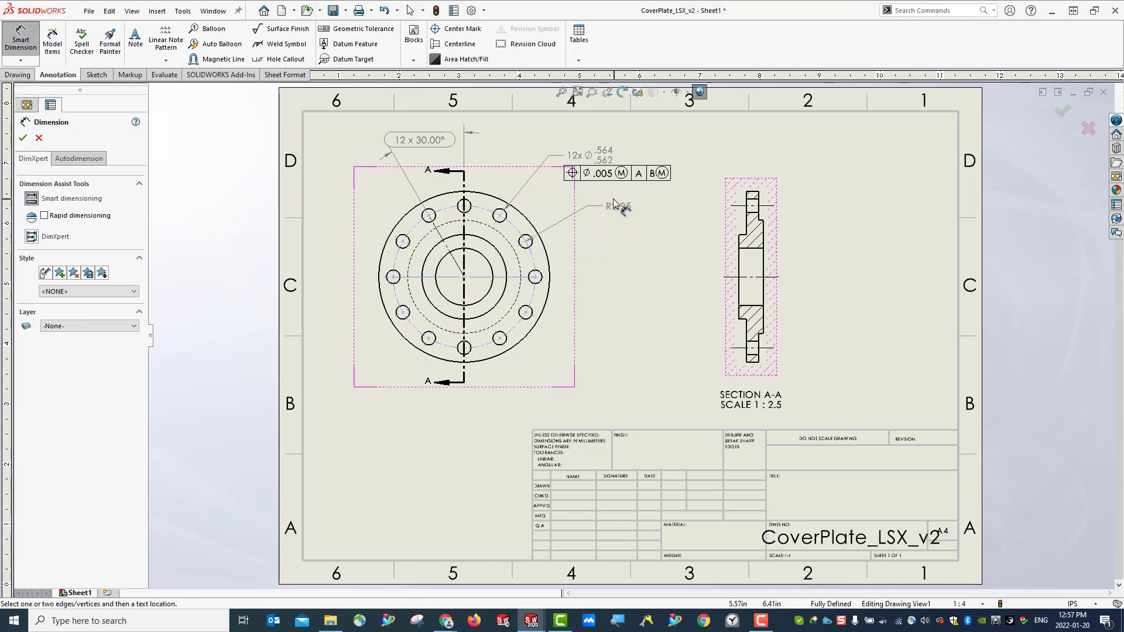
left_click(583, 199)
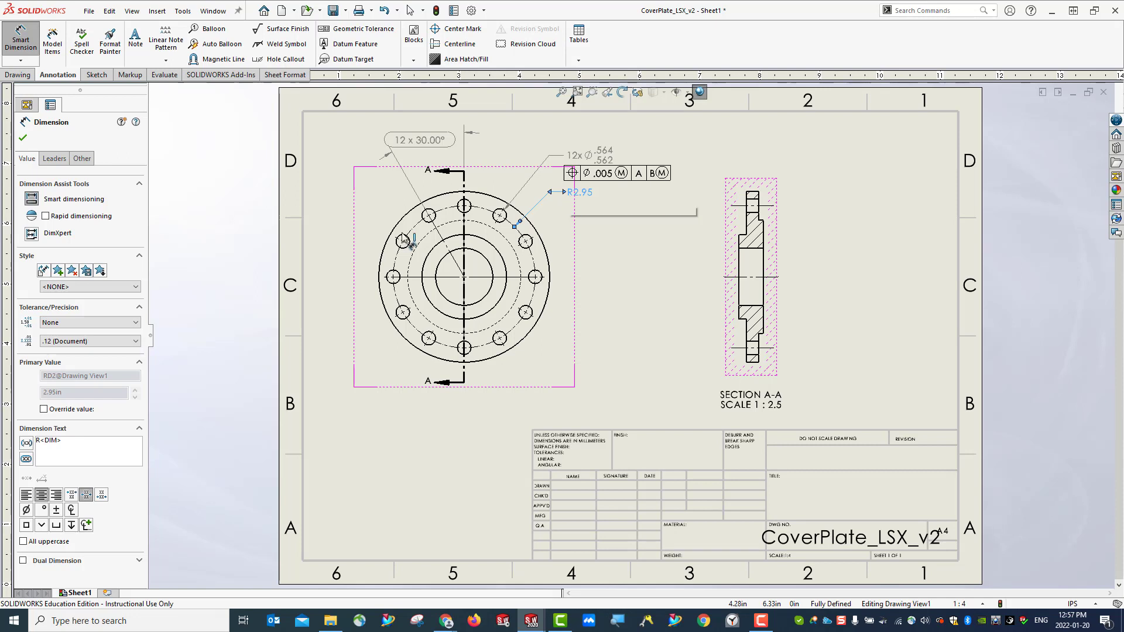
left_click(55, 159)
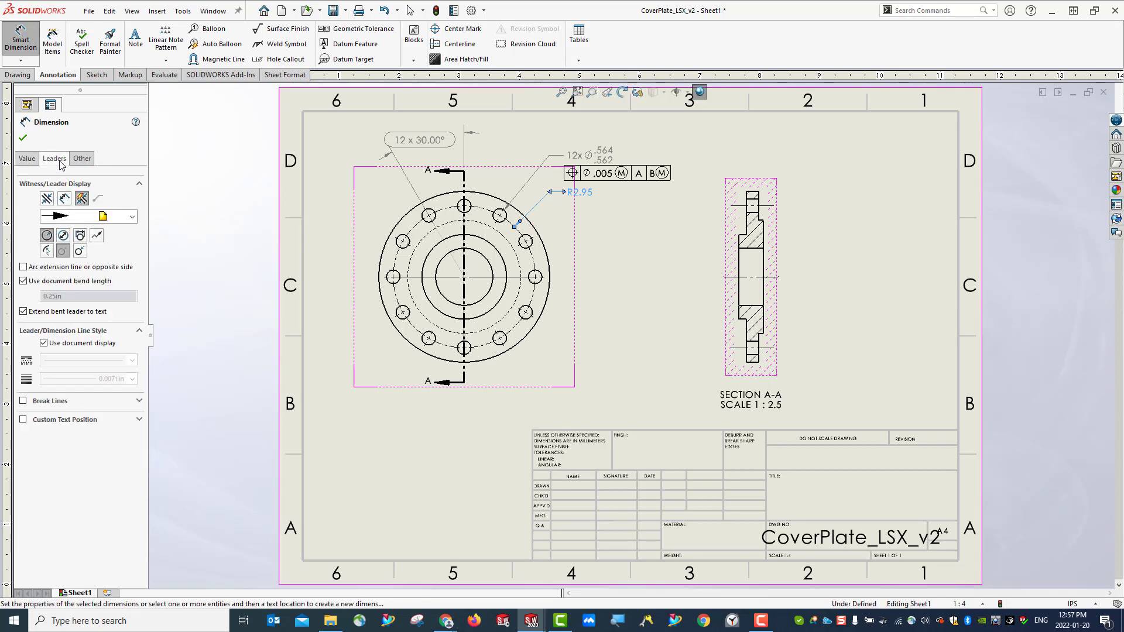
left_click(64, 236)
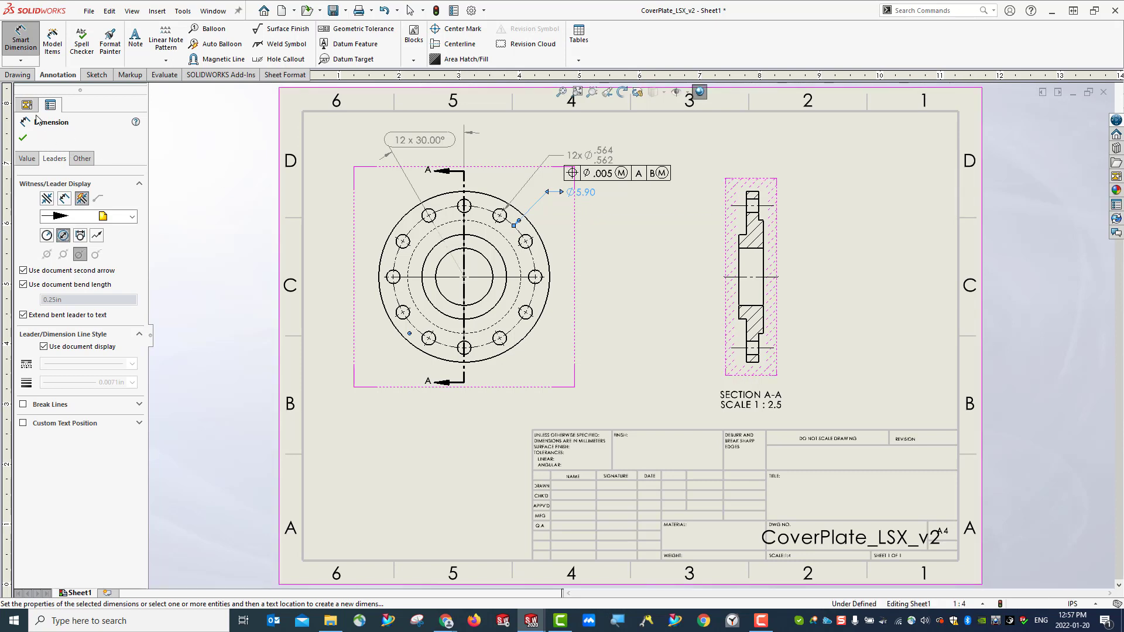
Step: Set the bolt circle diameter dimension's precision to .123 and finish the dimension
left_click(27, 158)
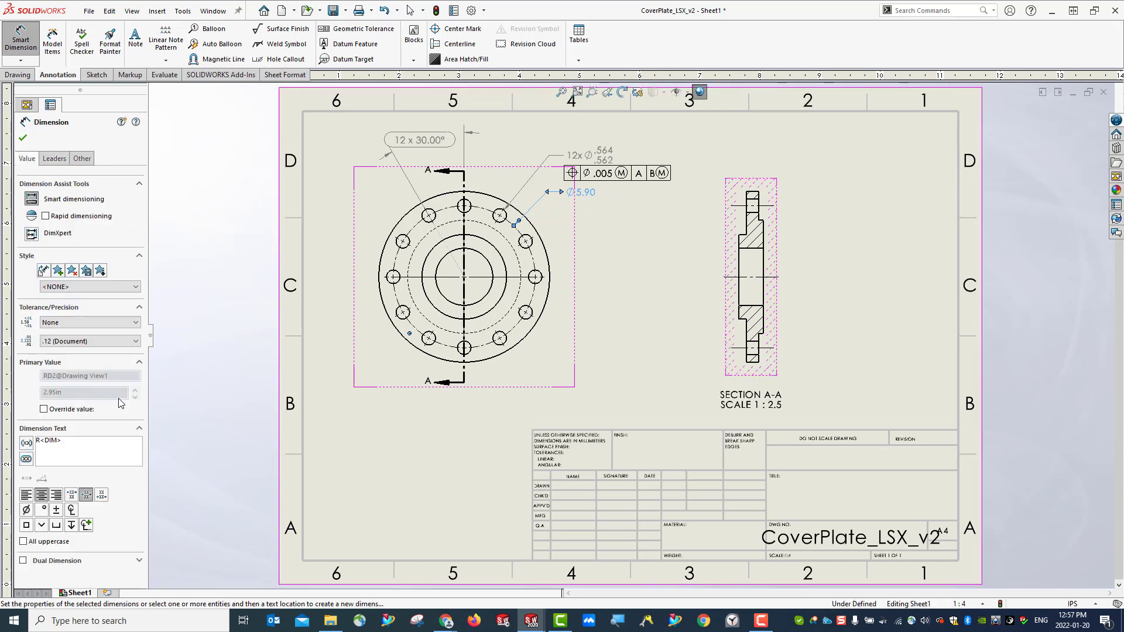
left_click(74, 343)
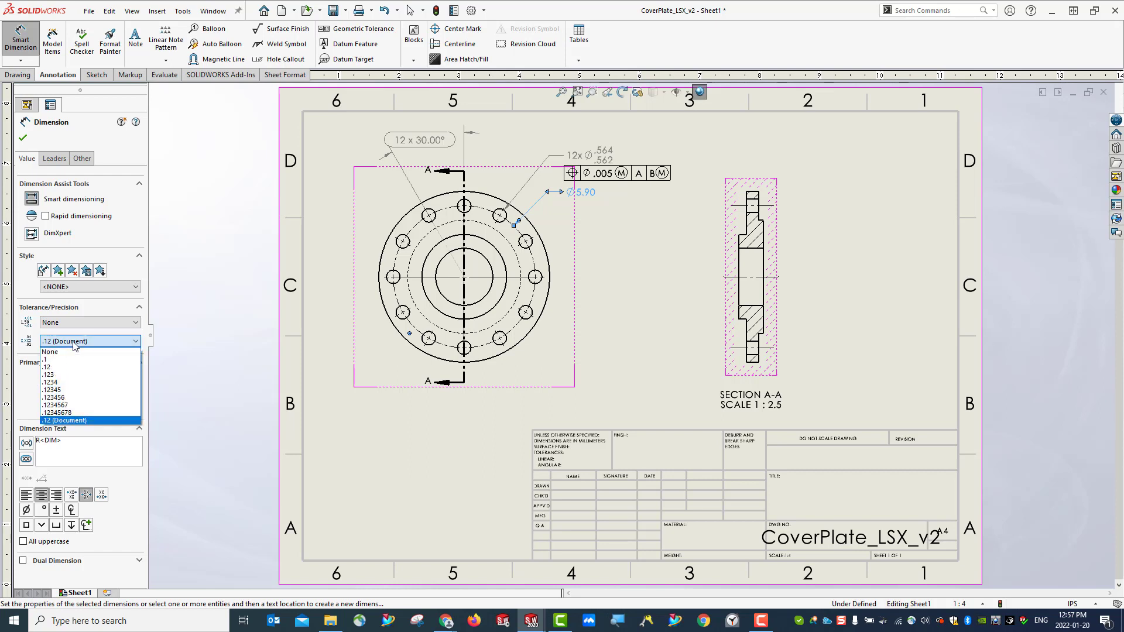
left_click(71, 375)
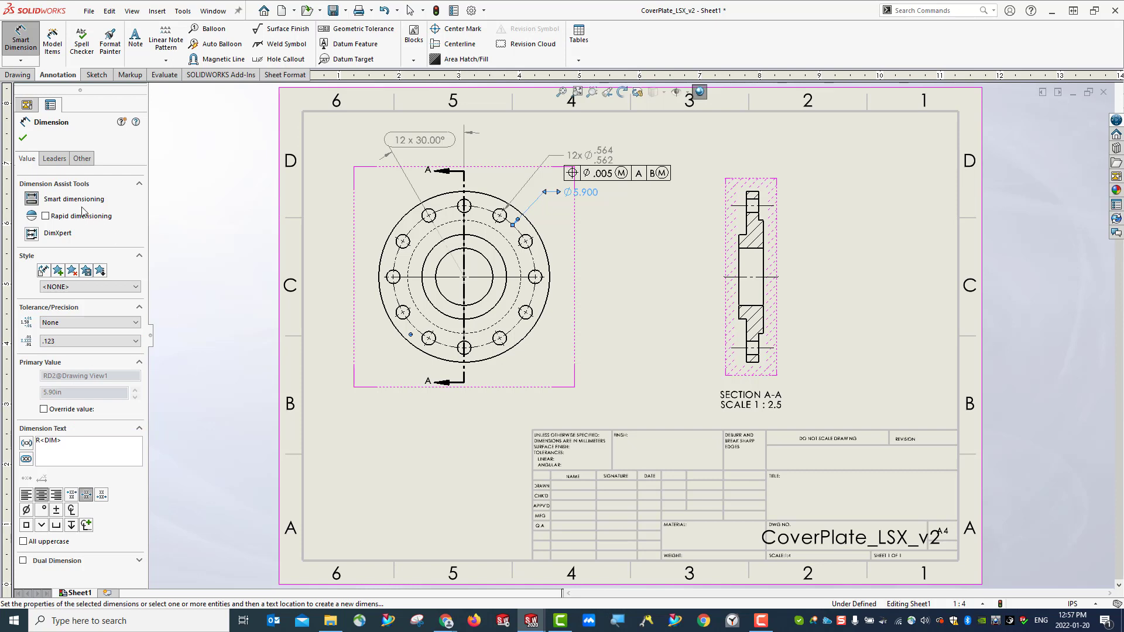
left_click(23, 141)
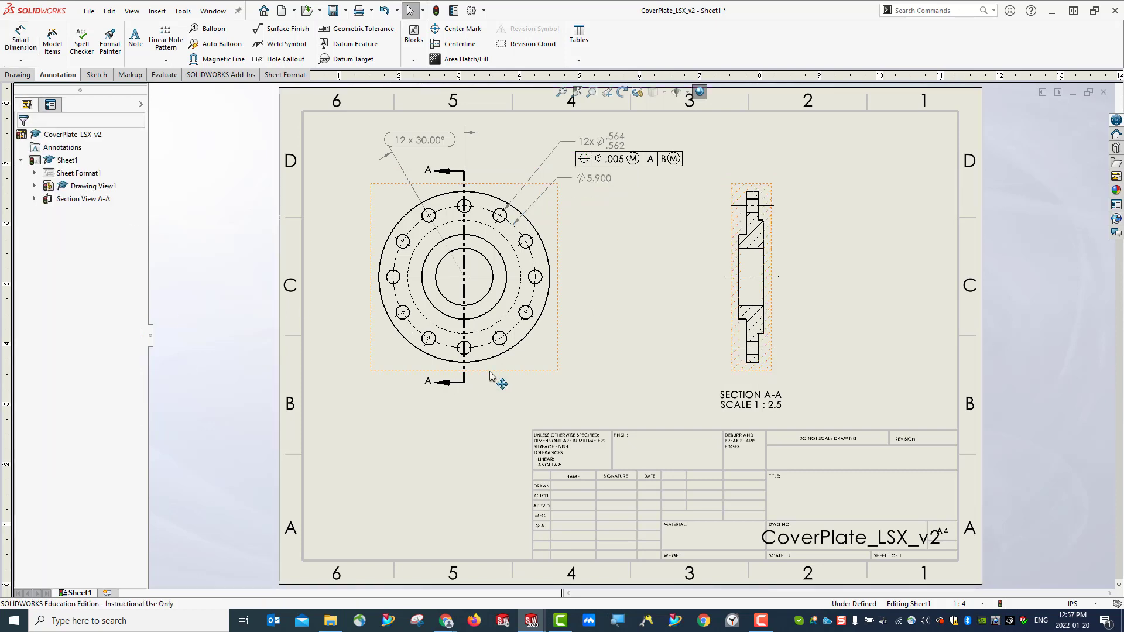
Step: Reposition the bolt circle diameter dimension below the hole's tolerance frame and save the drawing
left_click_drag(590, 181, 597, 192)
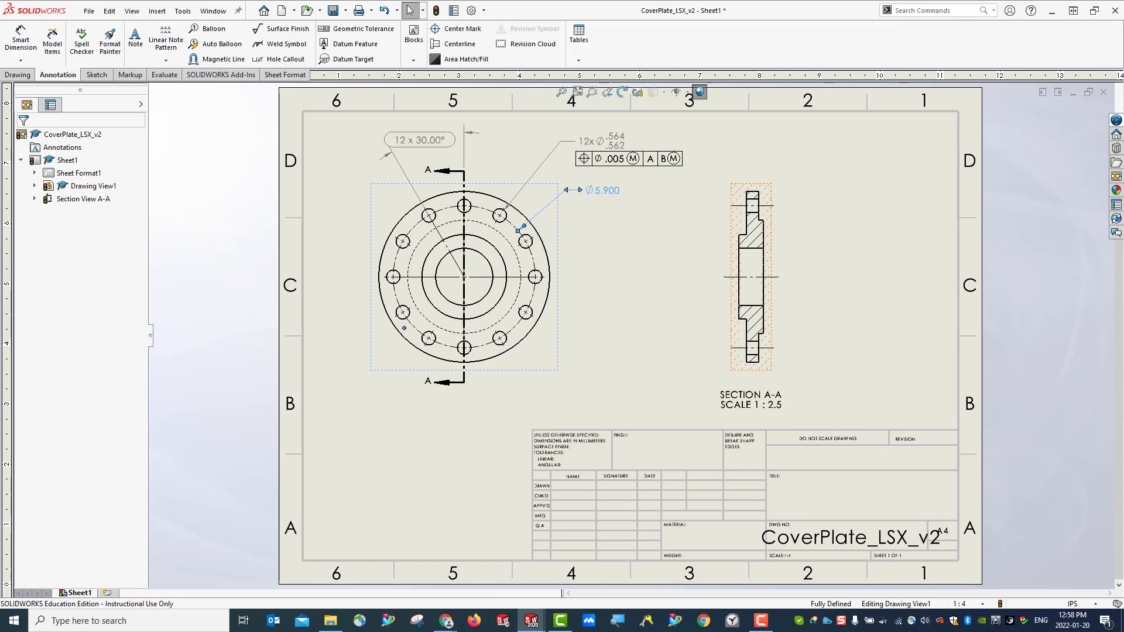
left_click(620, 298)
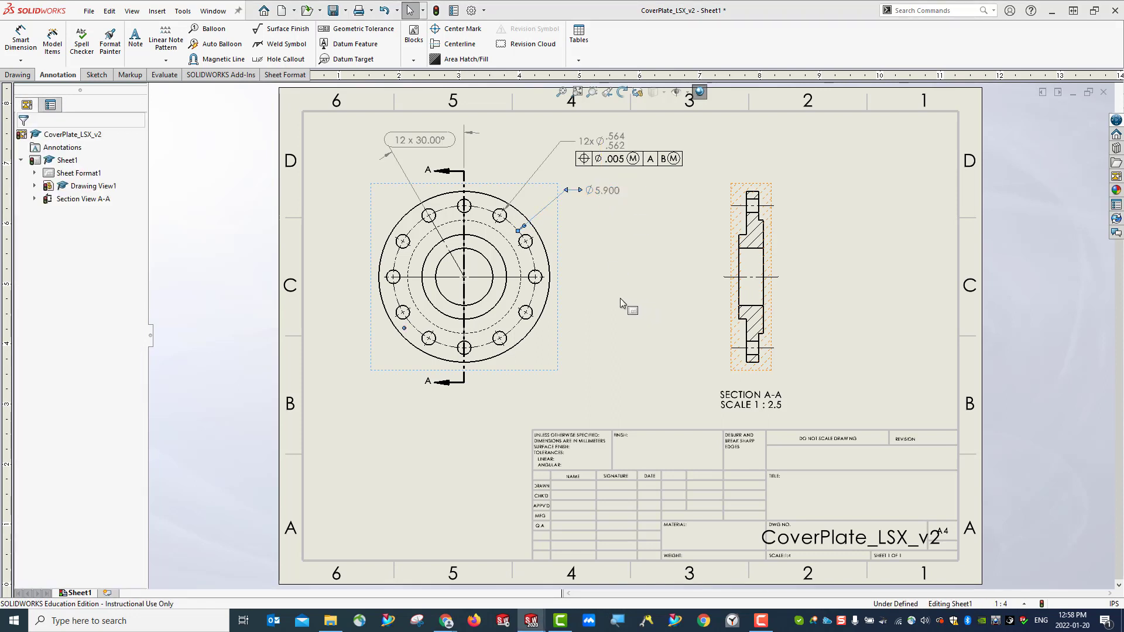
left_click(333, 10)
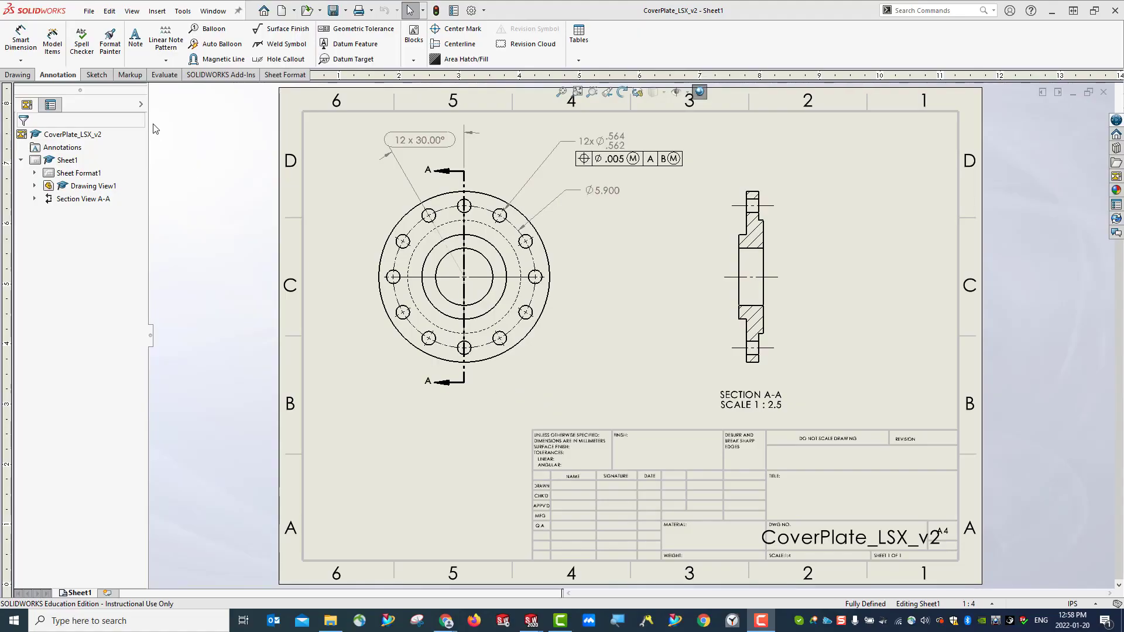
Step: Dimension the central bore's diameter in the front view and set the dimension's precision to .1234
left_click(20, 38)
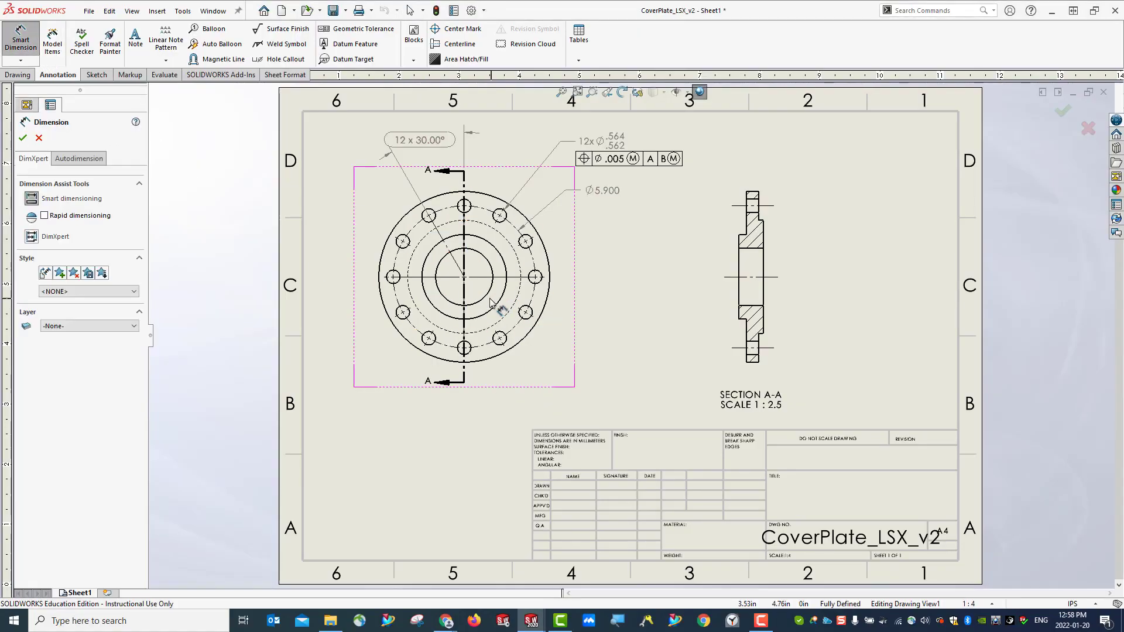
left_click(485, 300)
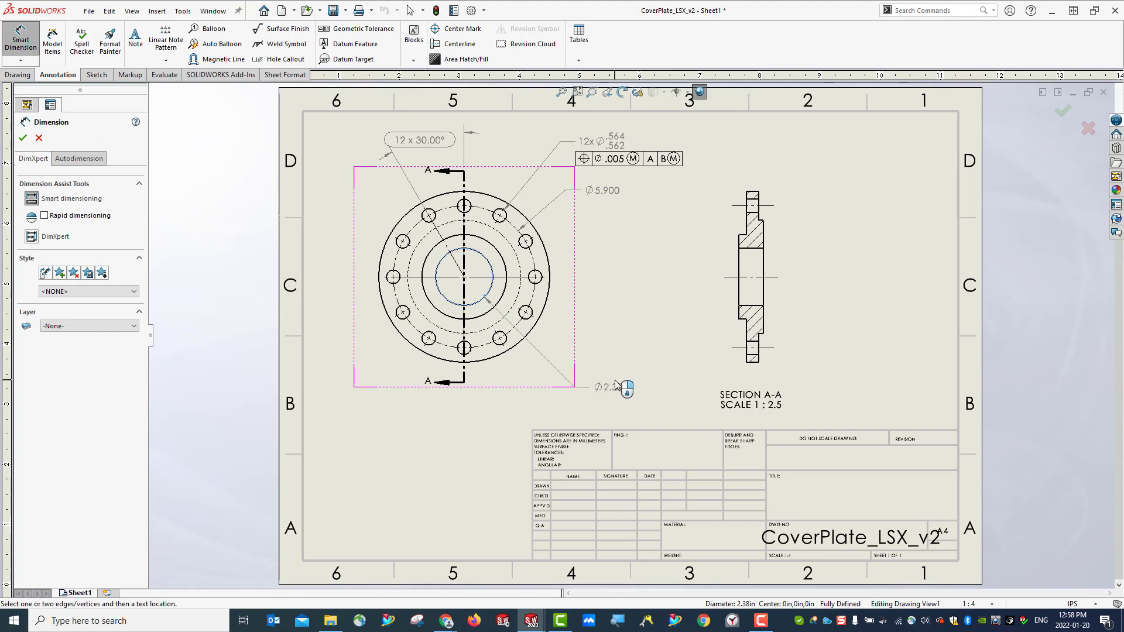
left_click(616, 381)
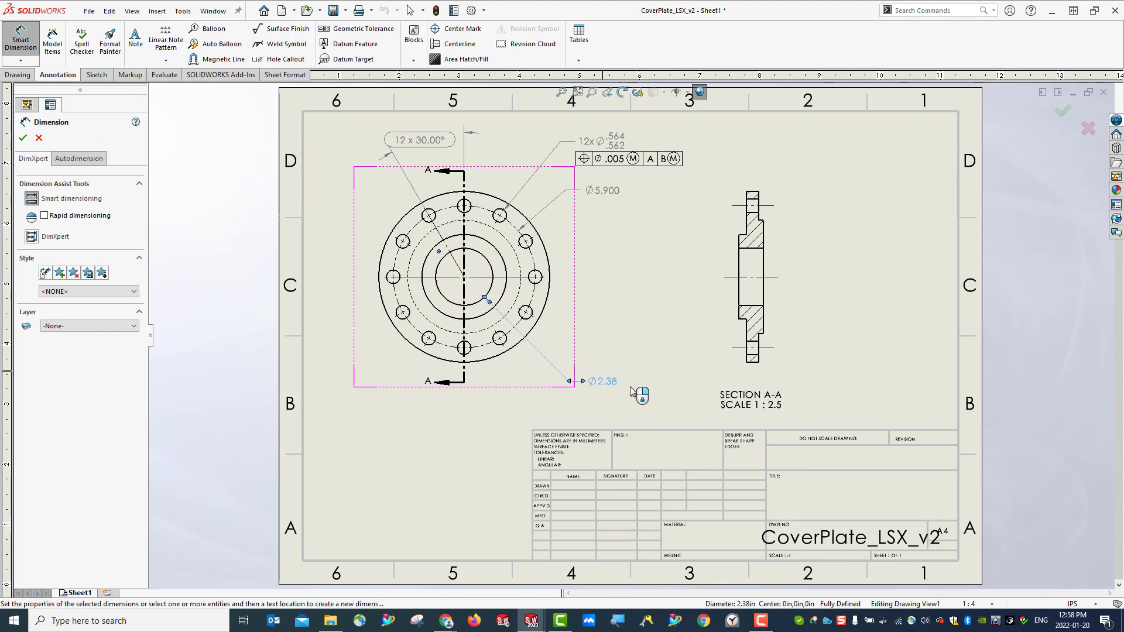
mouse_move(661, 352)
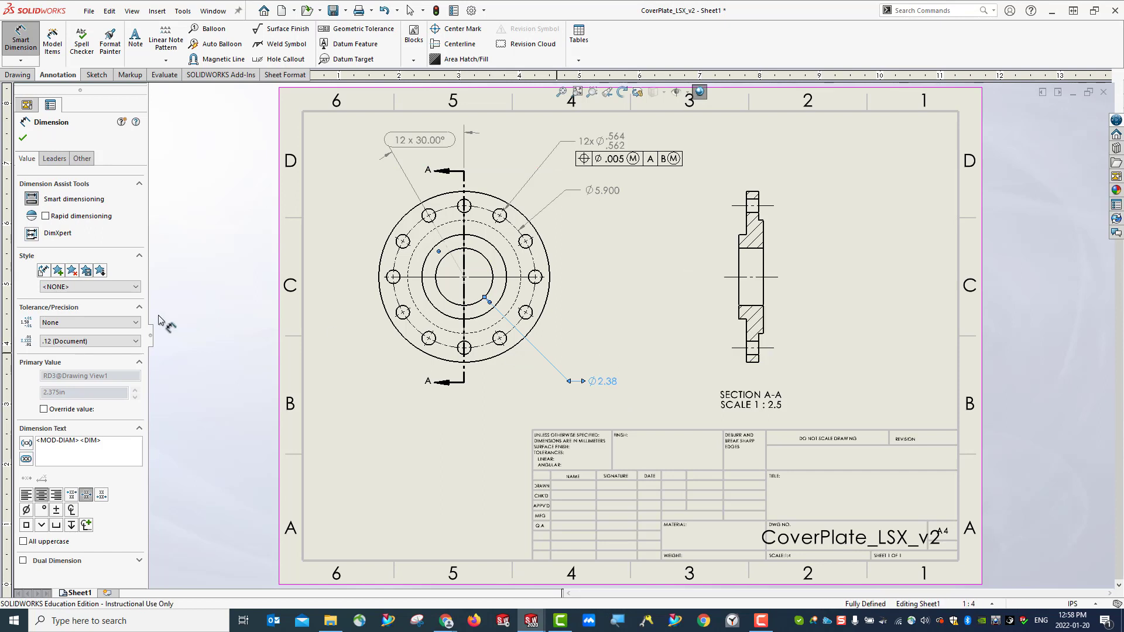
left_click(65, 342)
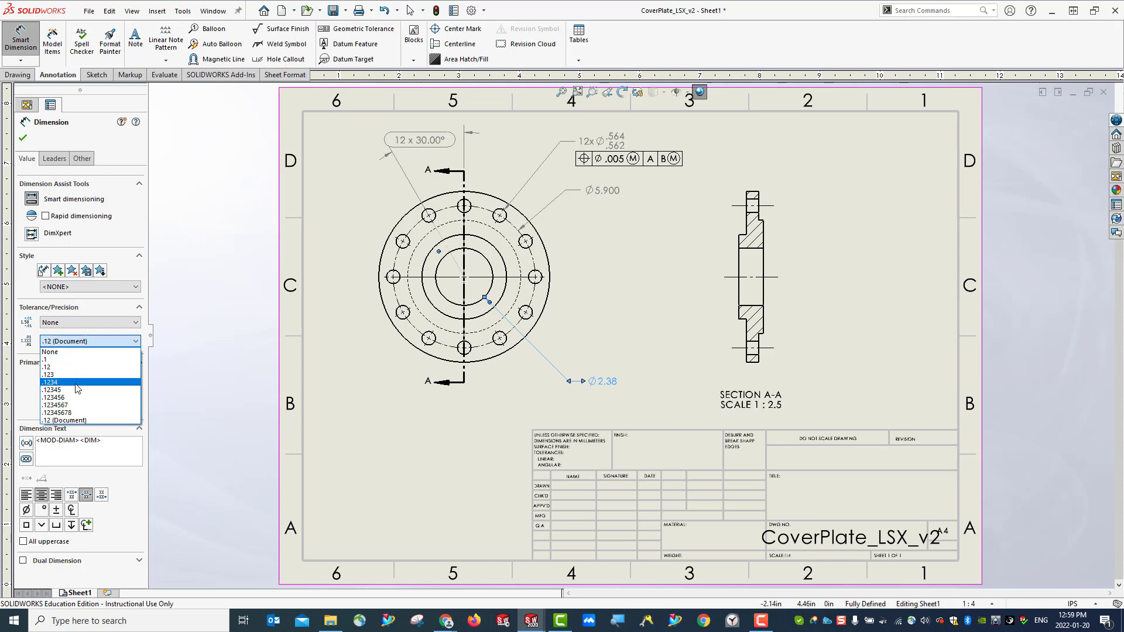
left_click(77, 383)
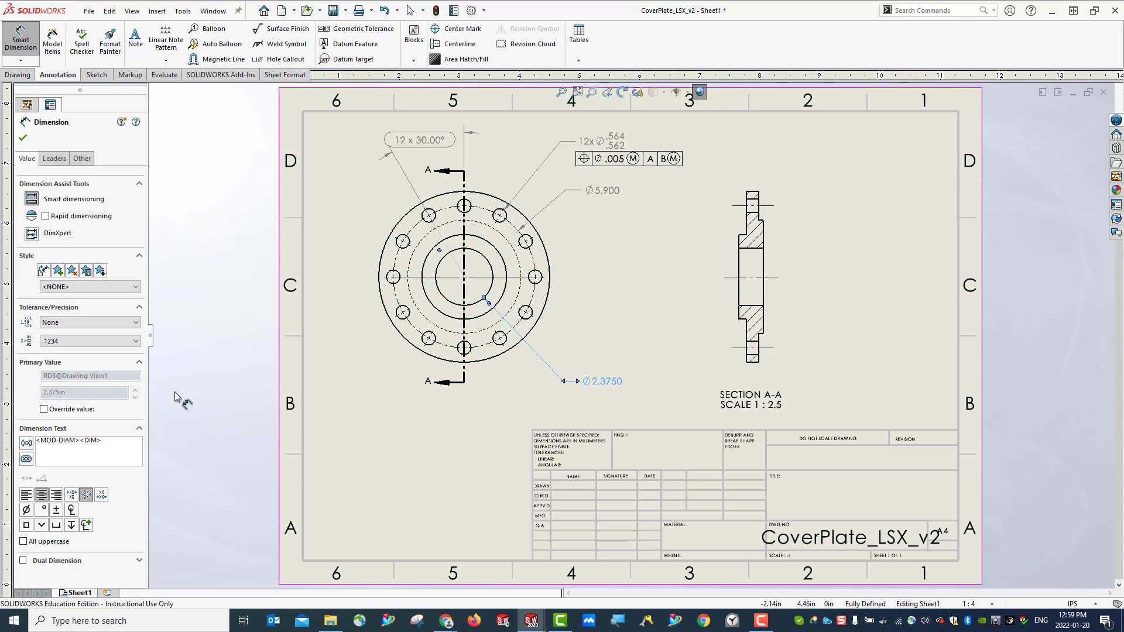
Step: Give the bore diameter dimension a Limit tolerance with a plus value of 0.0007 in and finish the dimension
left_click(75, 322)
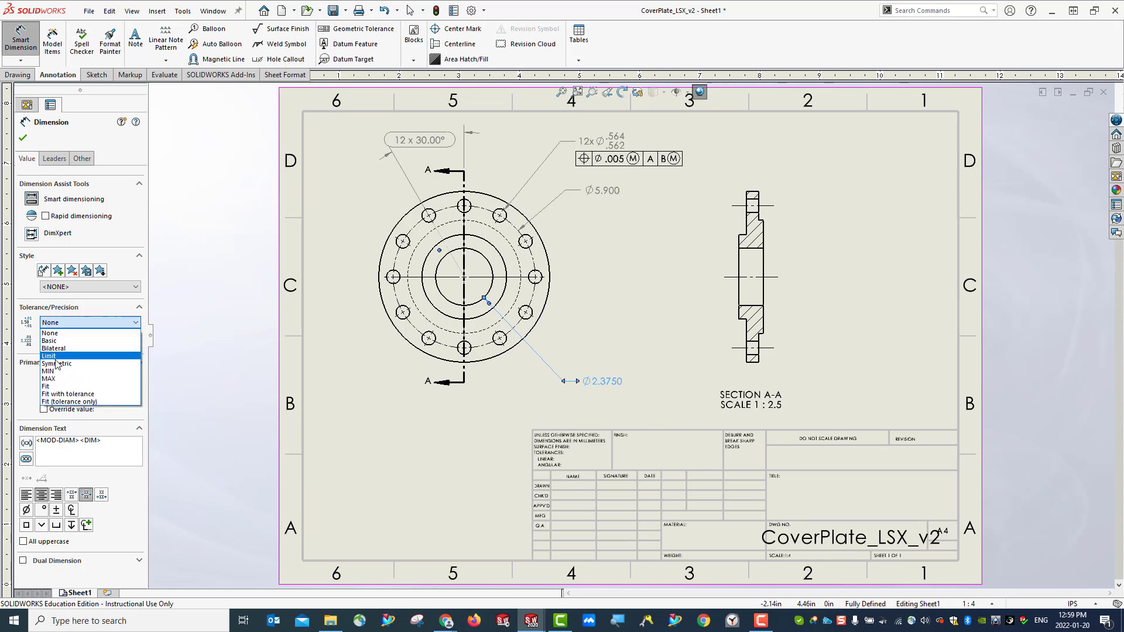
left_click(59, 355)
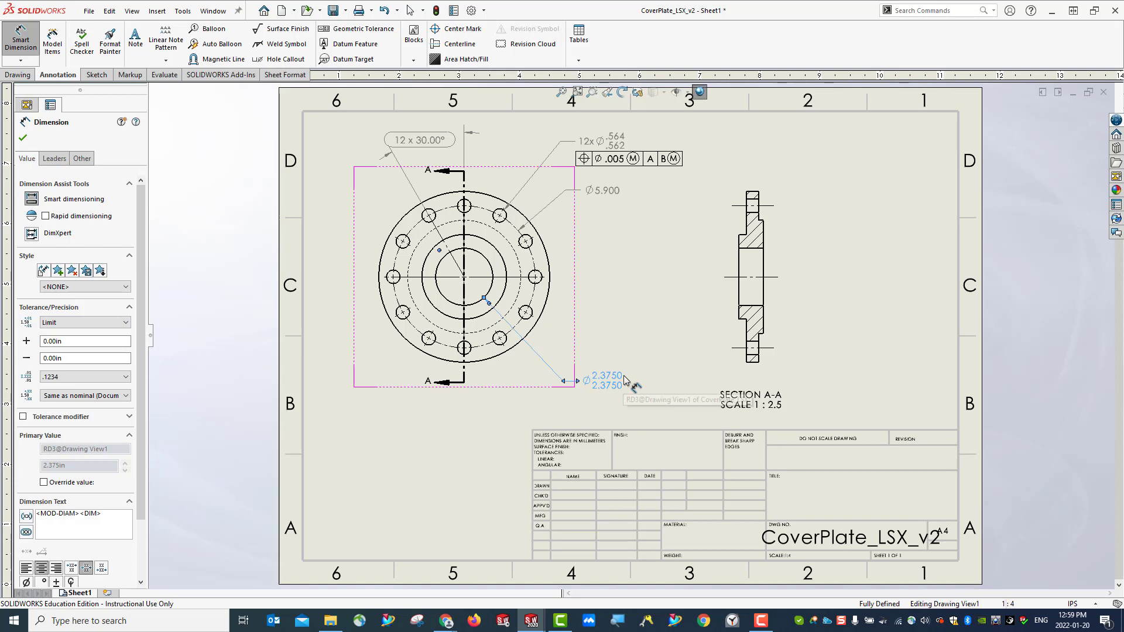
left_click(57, 340)
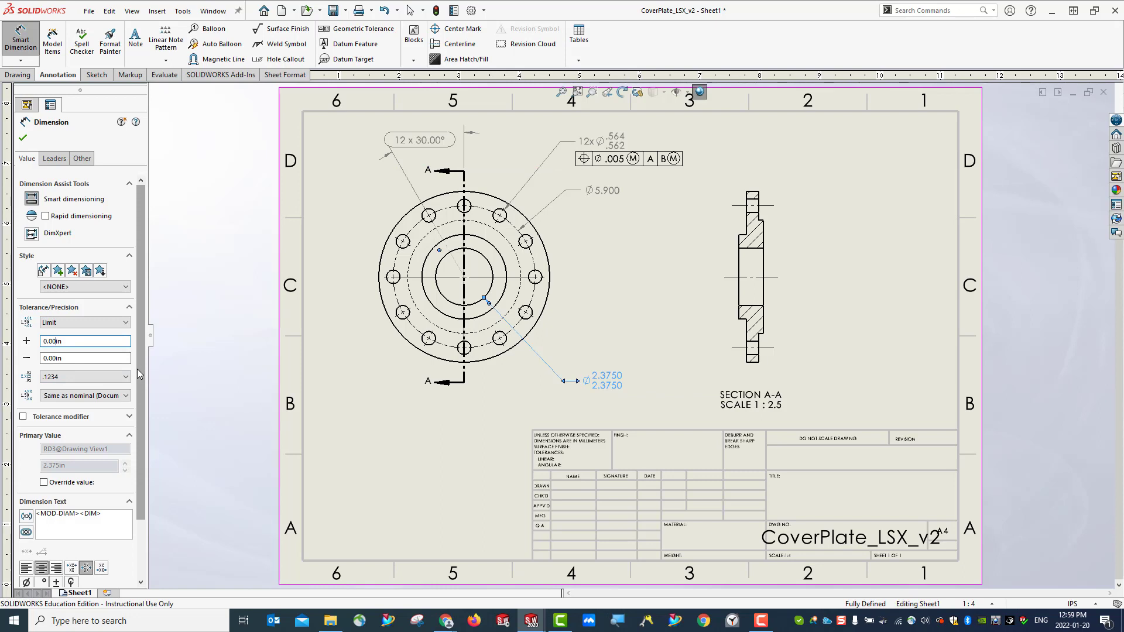
type("07")
left_click(103, 358)
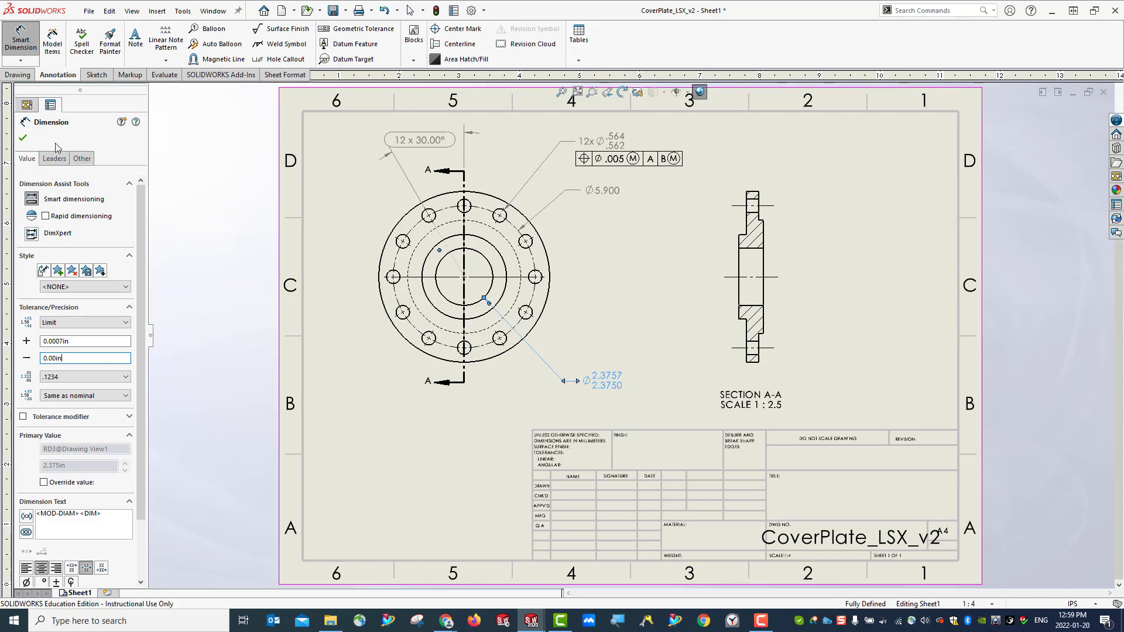
left_click(23, 138)
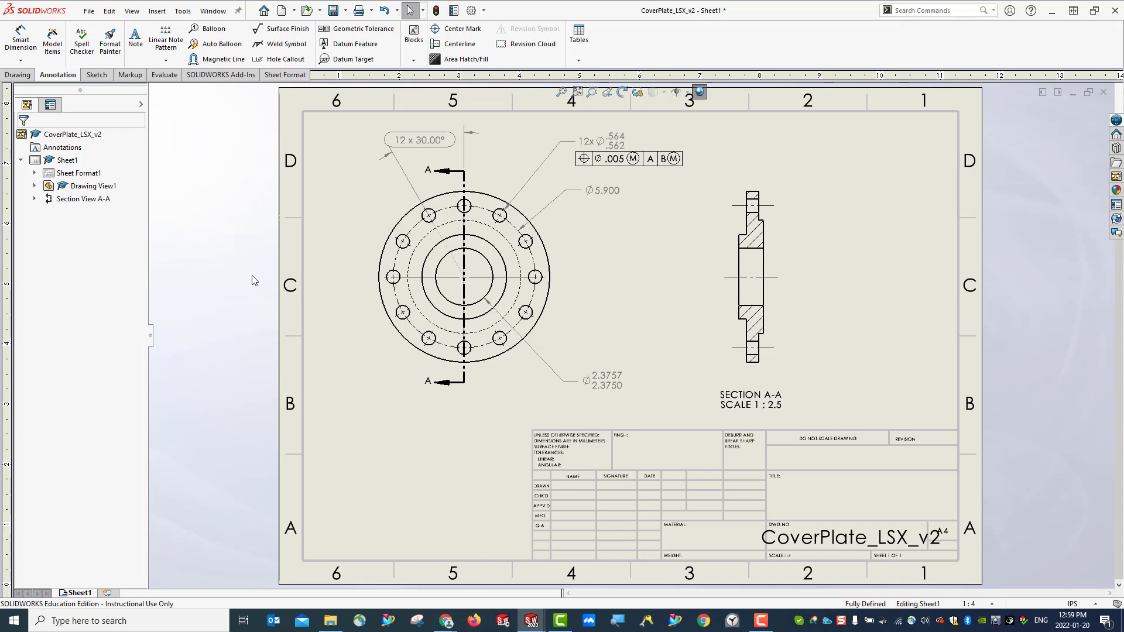
Step: Move the bore diameter dimension slightly up beside the front view and save the drawing
left_click_drag(591, 373, 595, 350)
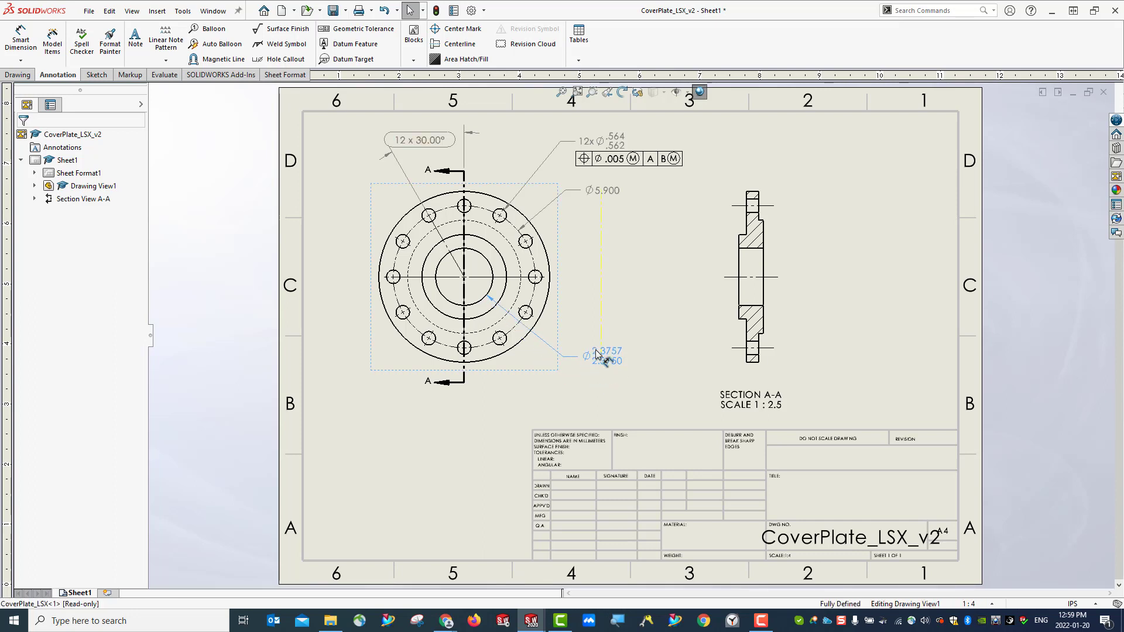
left_click(394, 402)
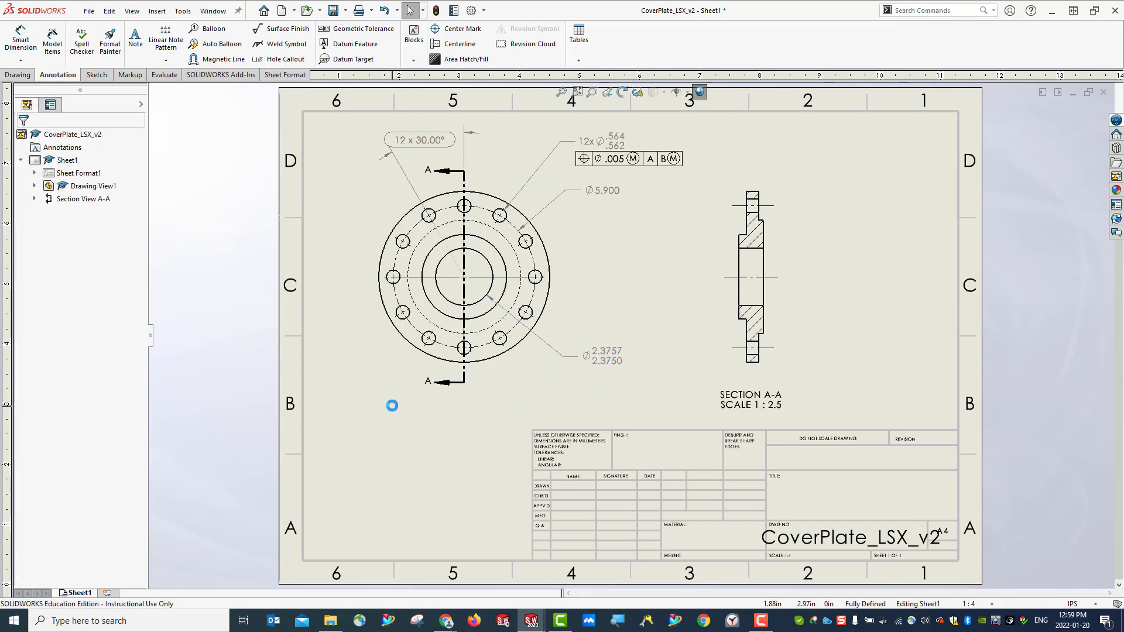
left_click(333, 10)
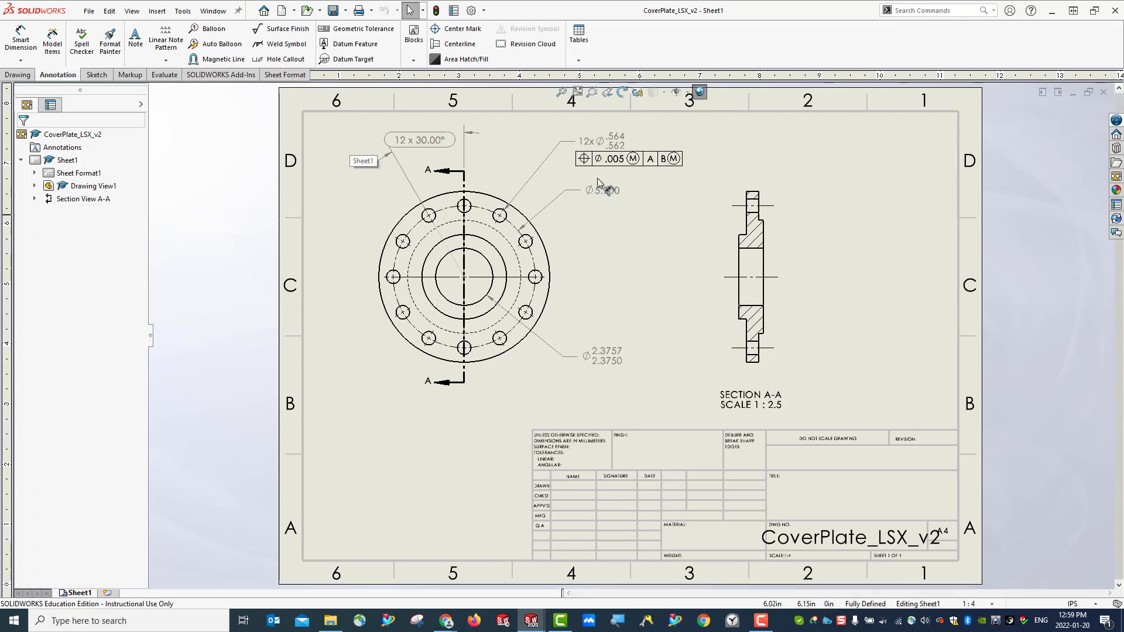
Step: Attach a geometric tolerance frame to the bore diameter dimension and give it the perpendicularity symbol
left_click(346, 33)
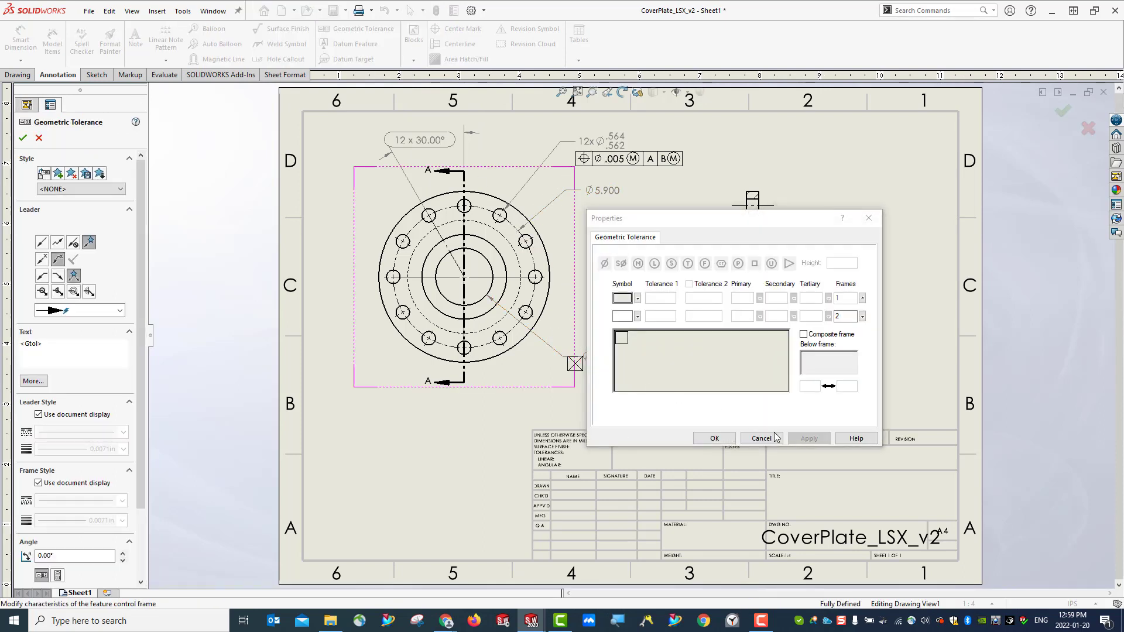
left_click(715, 438)
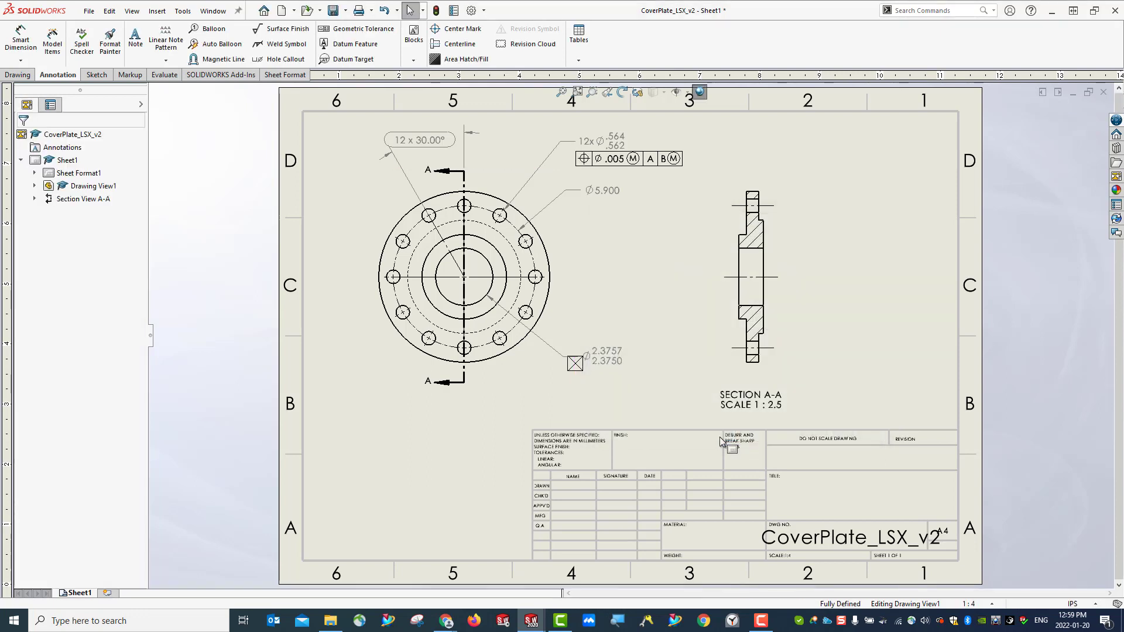
left_click(574, 368)
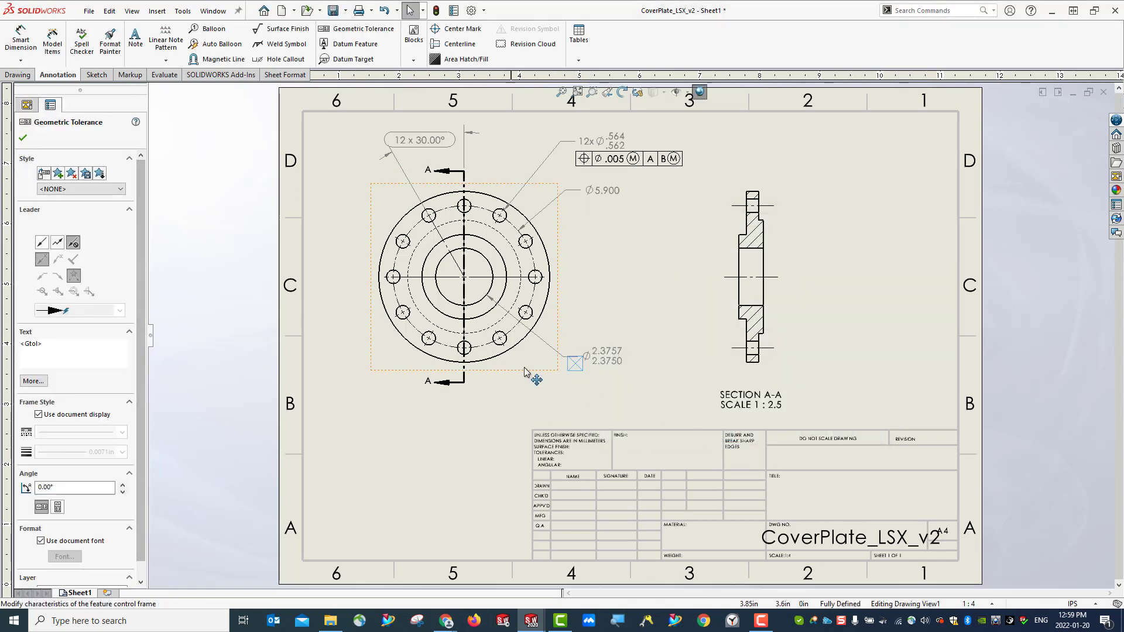
left_click(572, 367)
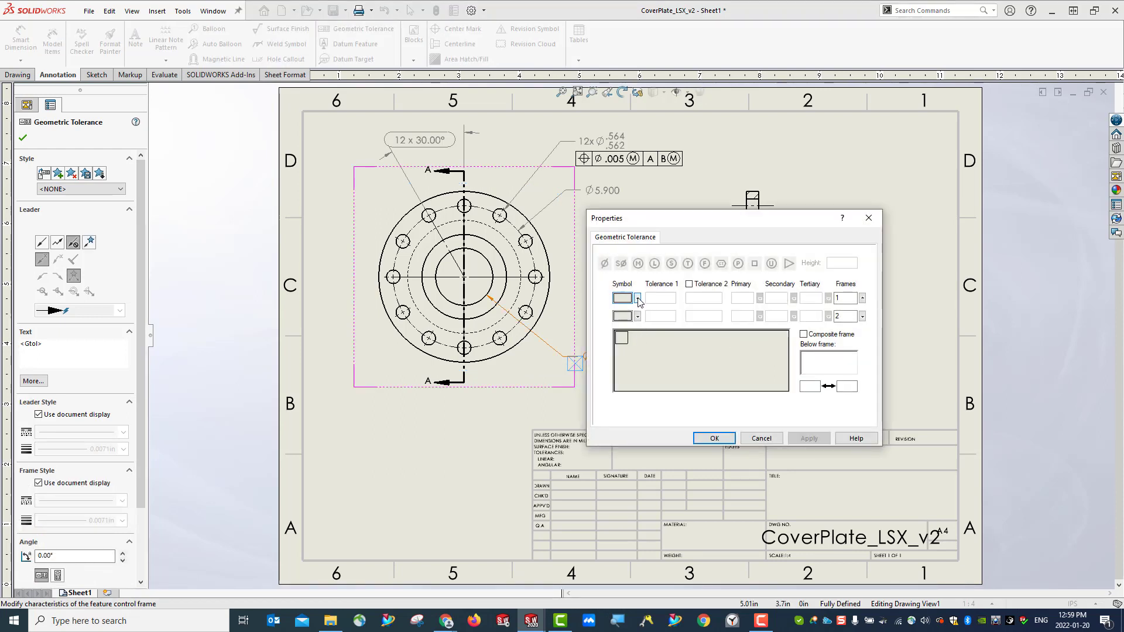
left_click(637, 297)
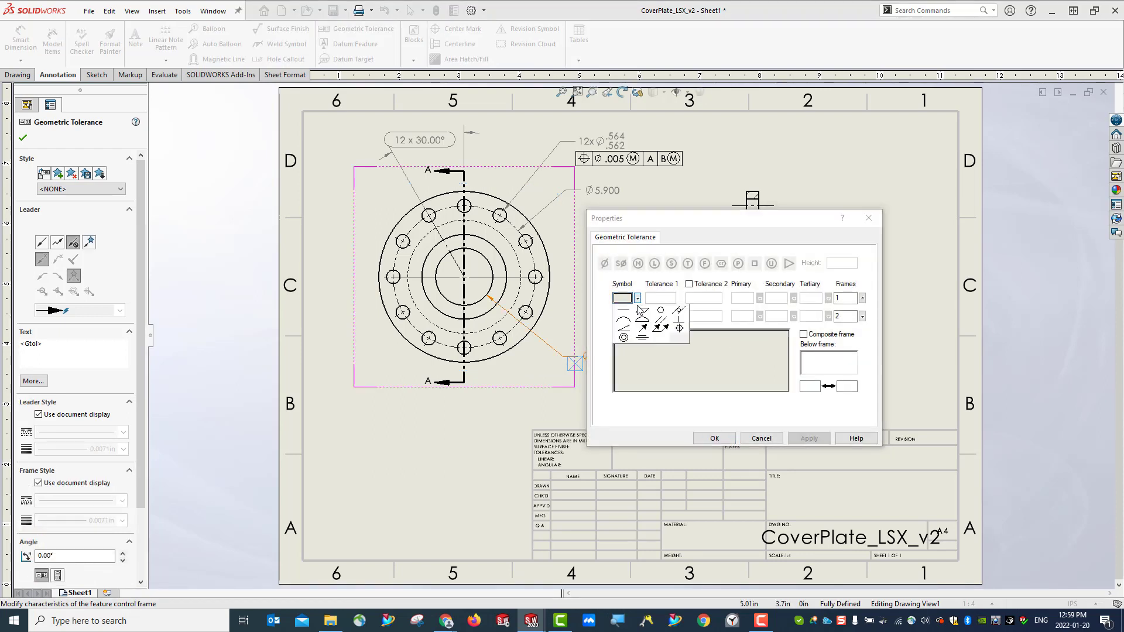
left_click(679, 318)
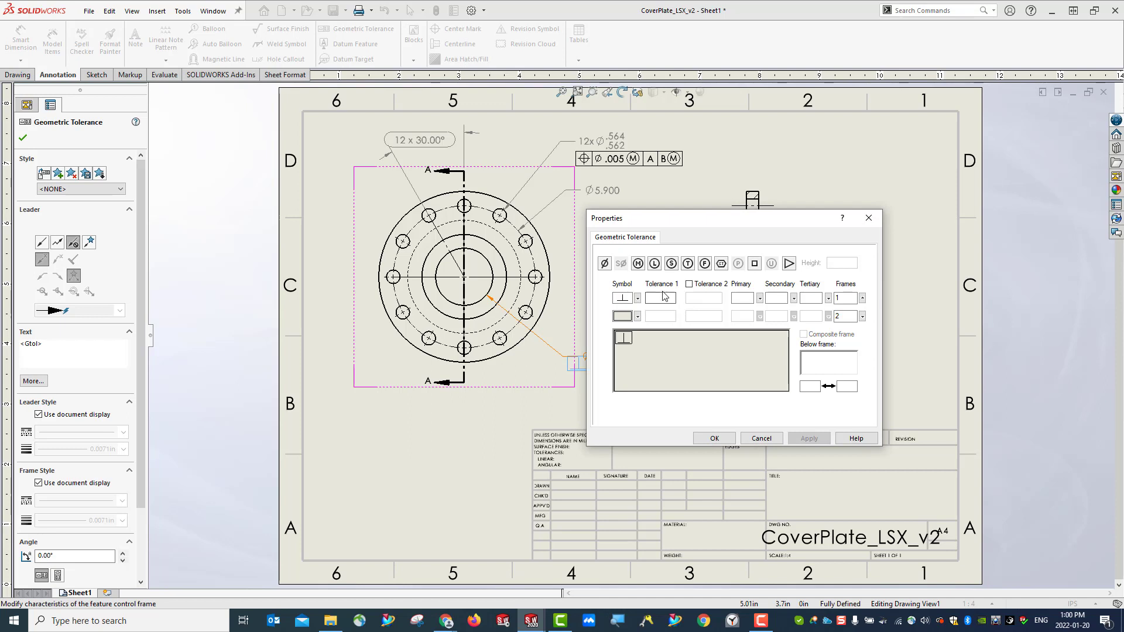
Step: Set the perpendicularity tolerance to a diameter zone of .0003 at maximum material condition
left_click(665, 298)
left_click(604, 263)
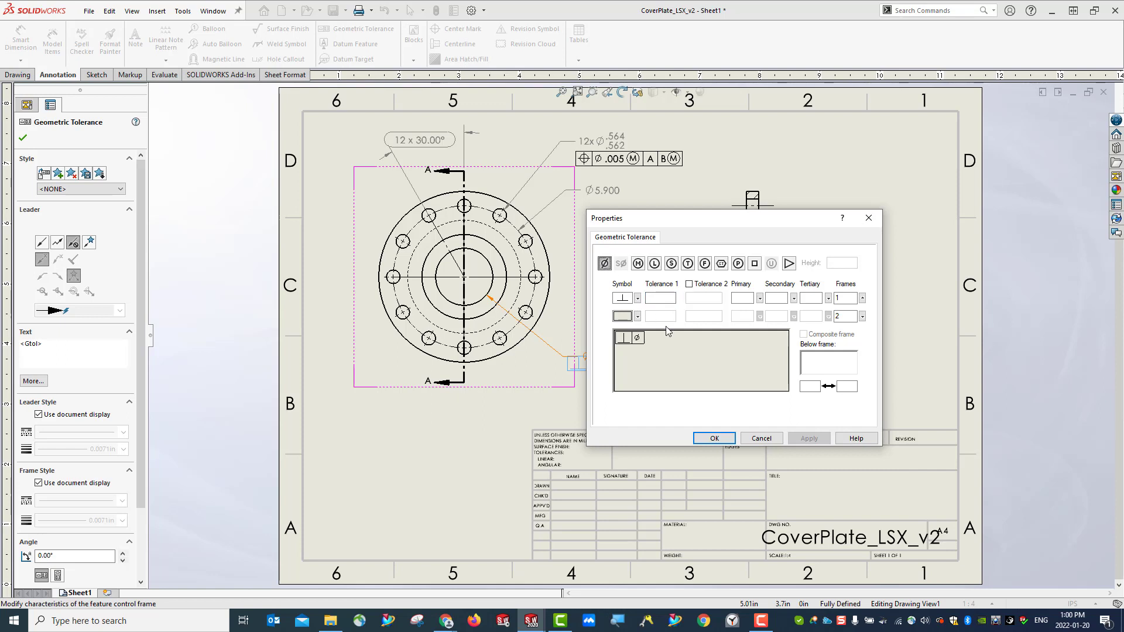
left_click(653, 298)
type(".0003")
left_click(638, 264)
Step: Add primary datum A and secondary datum B at maximum material condition, and confirm the perpendicularity frame
left_click(743, 299)
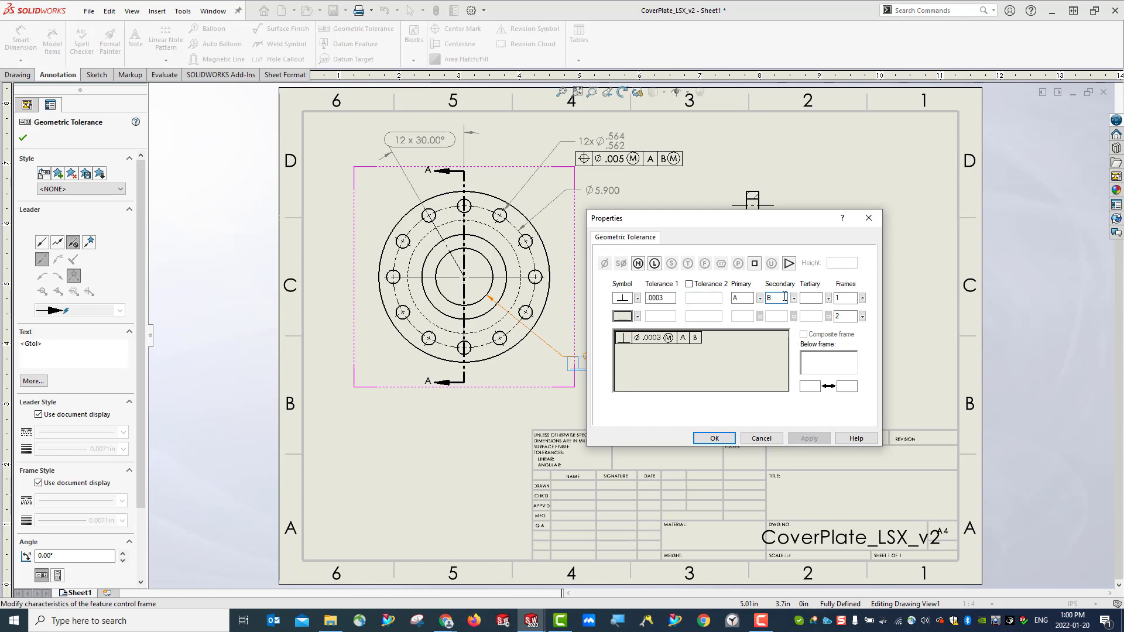
left_click(638, 264)
left_click(714, 438)
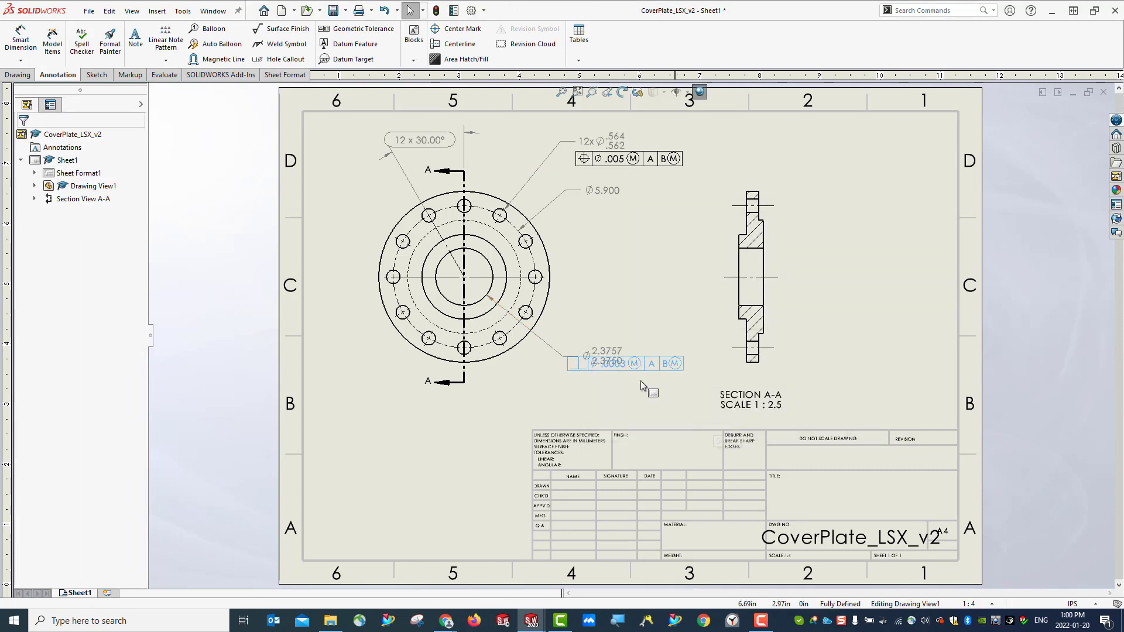
Step: Arrange the bore diameter dimension and its perpendicularity frame so the frame sits clear below the limit values
left_click_drag(621, 366, 636, 362)
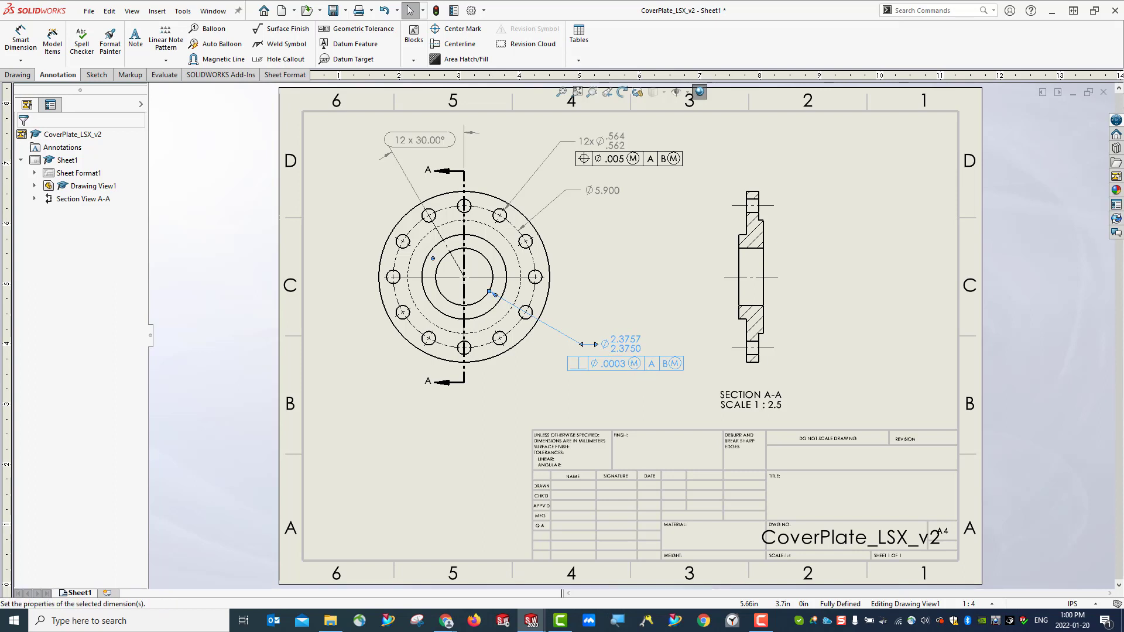
left_click(633, 366)
double_click(599, 369)
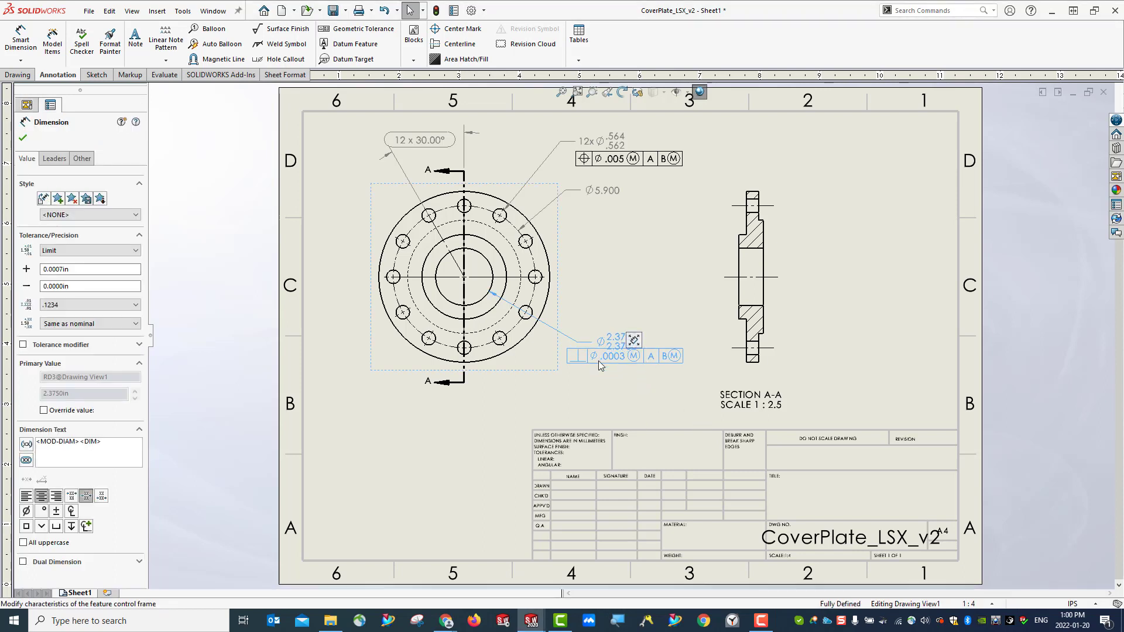
left_click(627, 386)
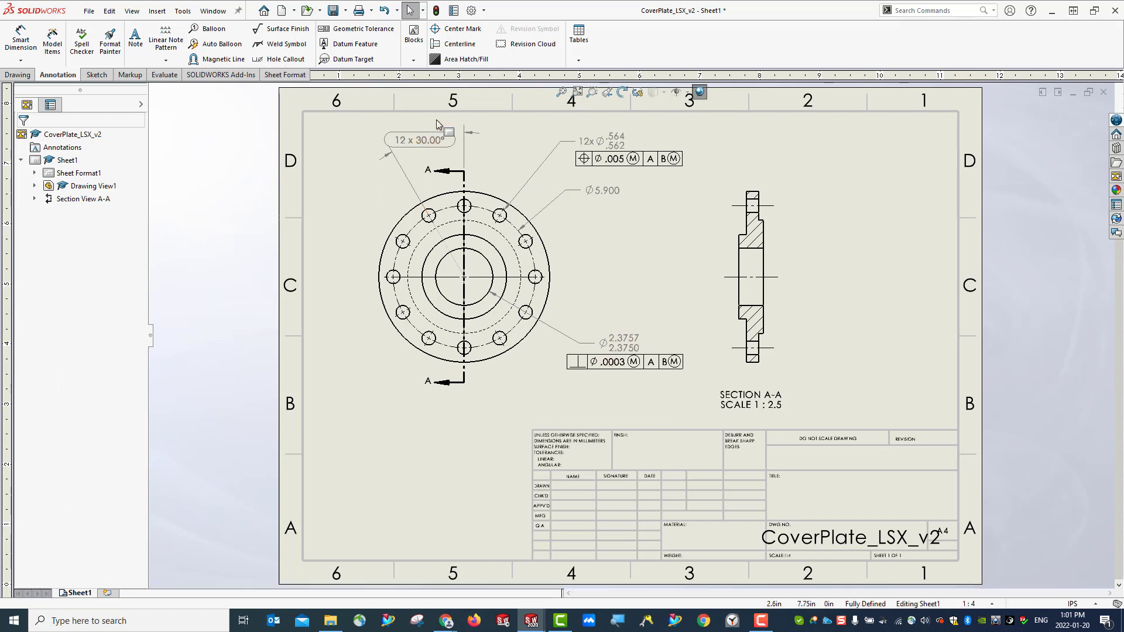
Step: Attach a single datum feature symbol beneath the bore's perpendicularity tolerance frame
left_click(338, 50)
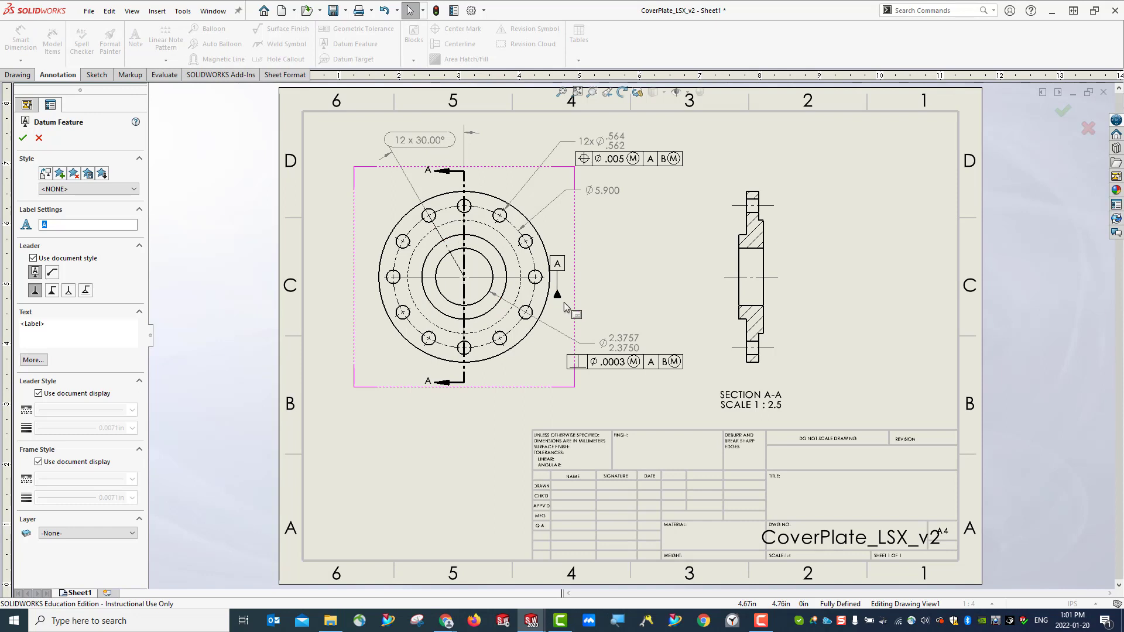
left_click(634, 363)
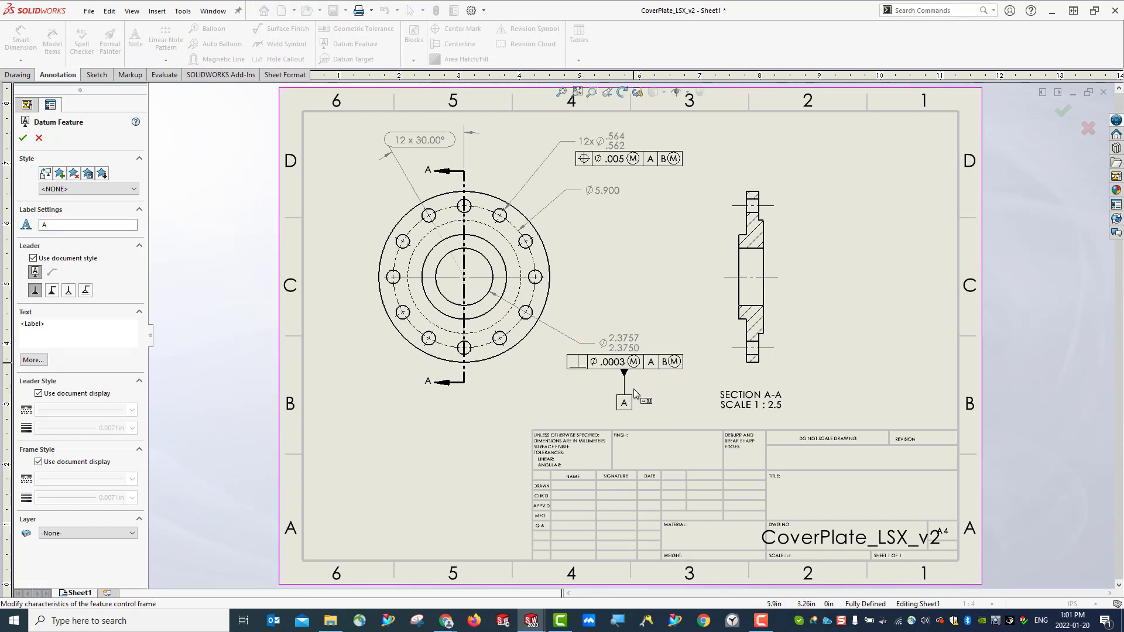
left_click(635, 393)
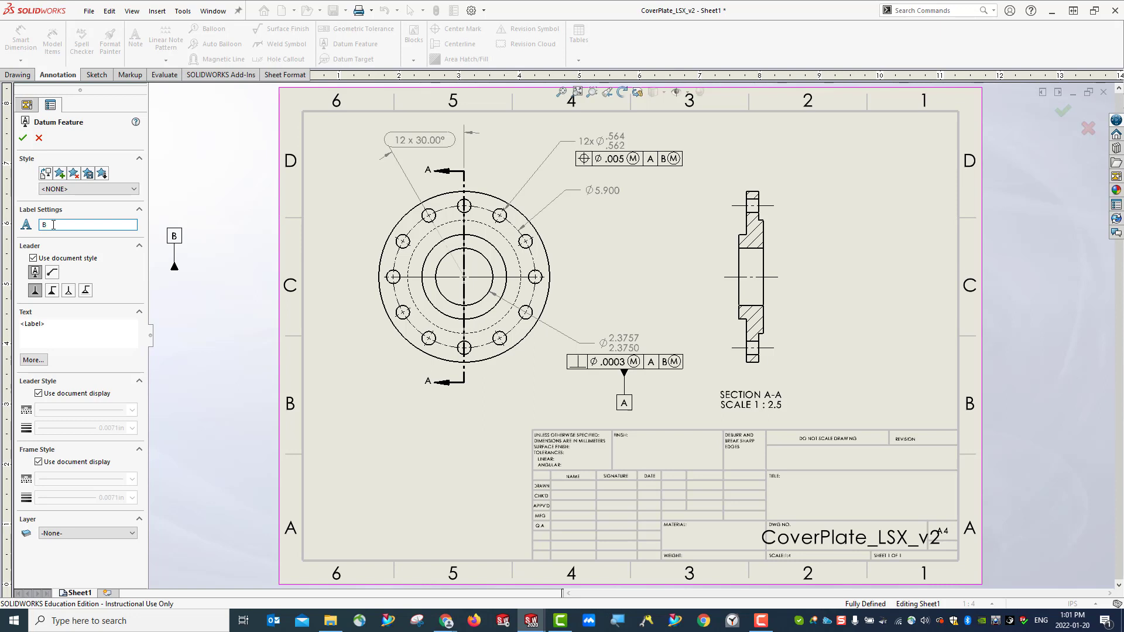
key("Escape")
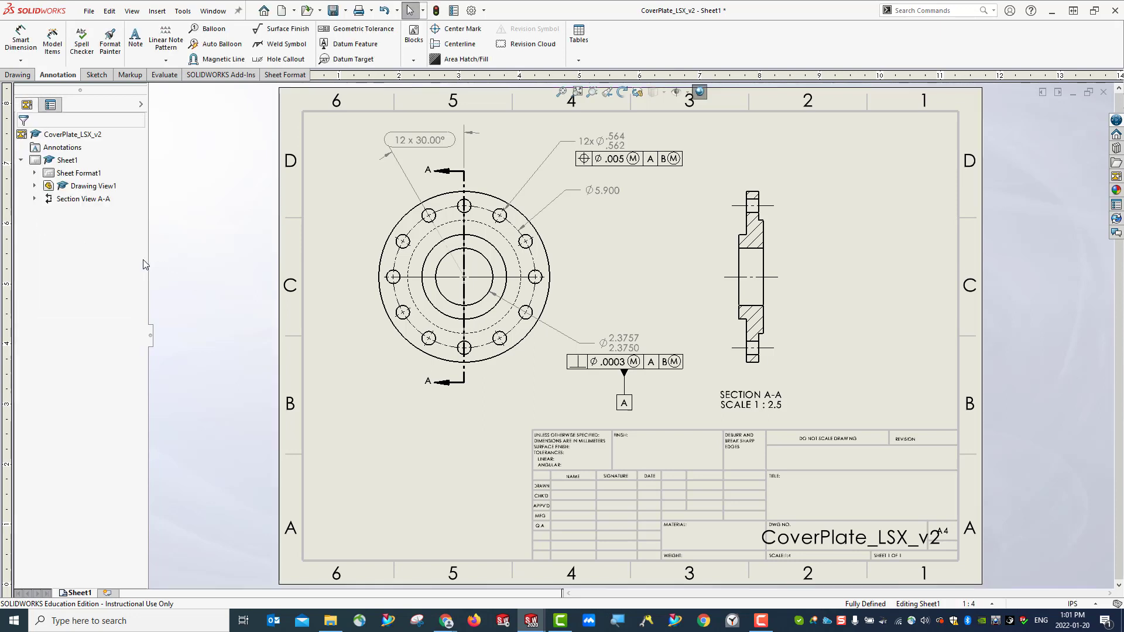
Step: Change the label of the datum feature symbol under the perpendicularity frame to B
left_click(624, 402)
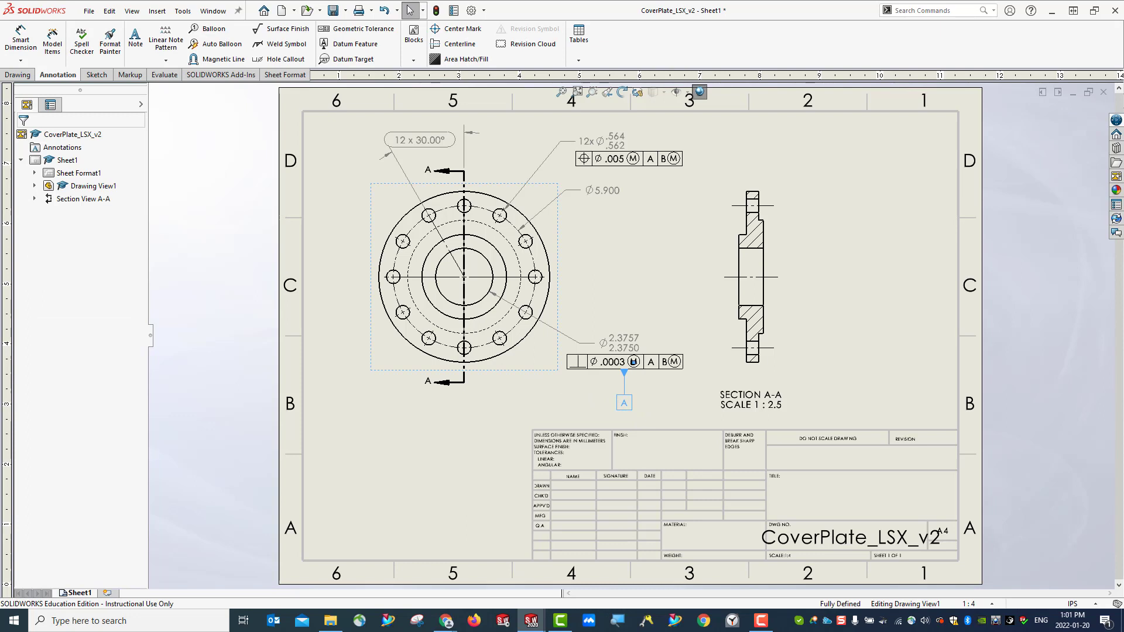
double_click(46, 226)
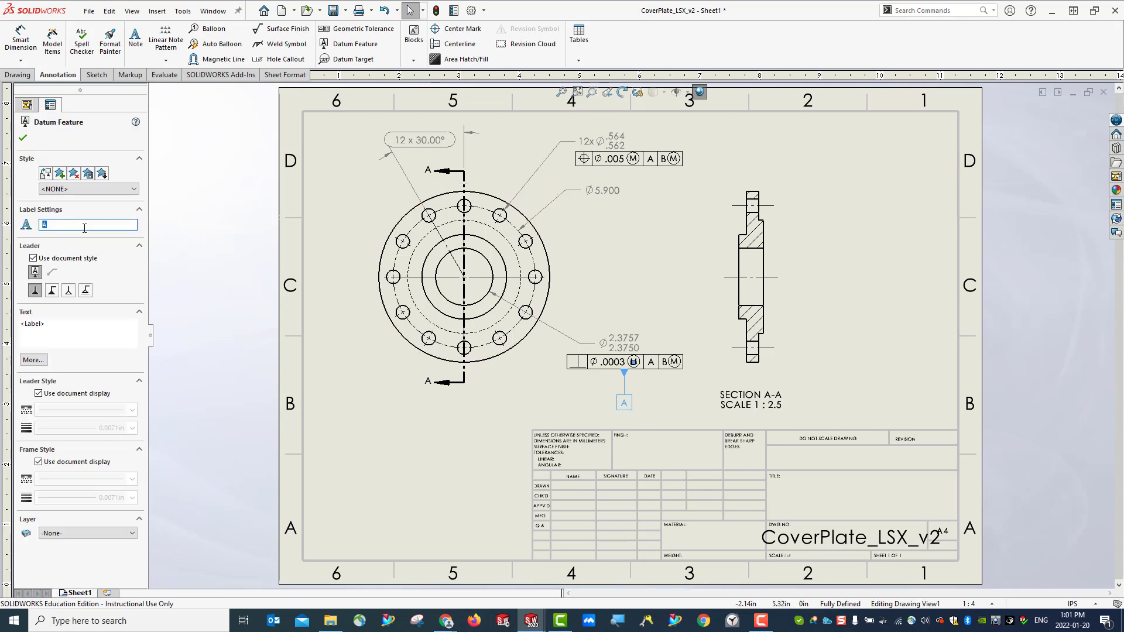
type("B")
left_click(23, 139)
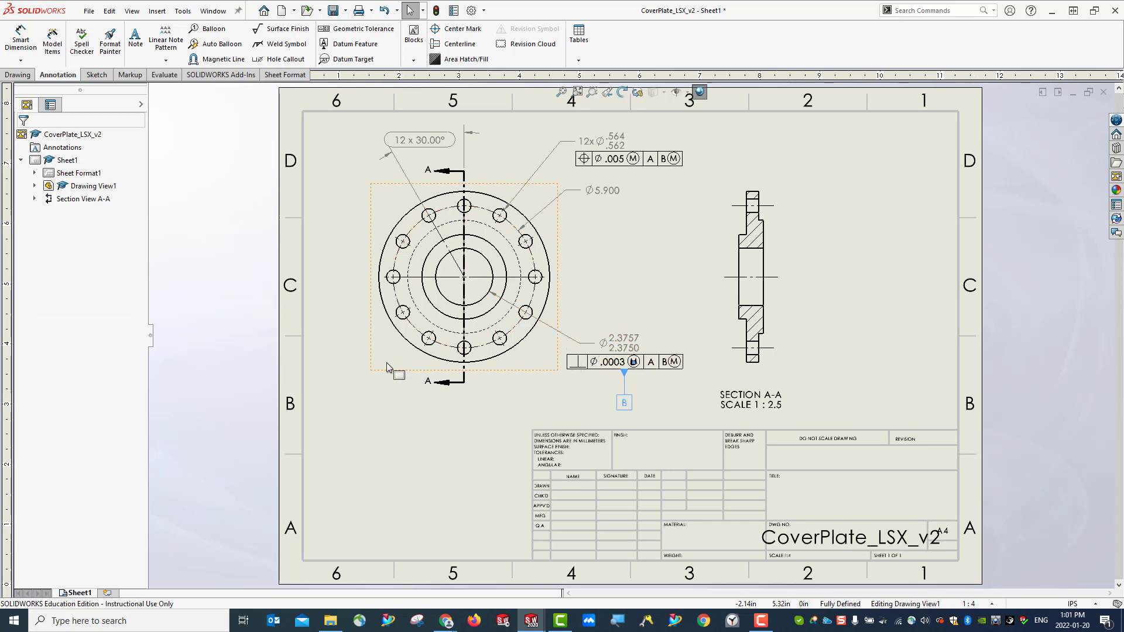
Step: Move the front view with its annotations farther from the section view, toward the sheet's left border, and deselect it
left_click_drag(373, 370, 341, 372)
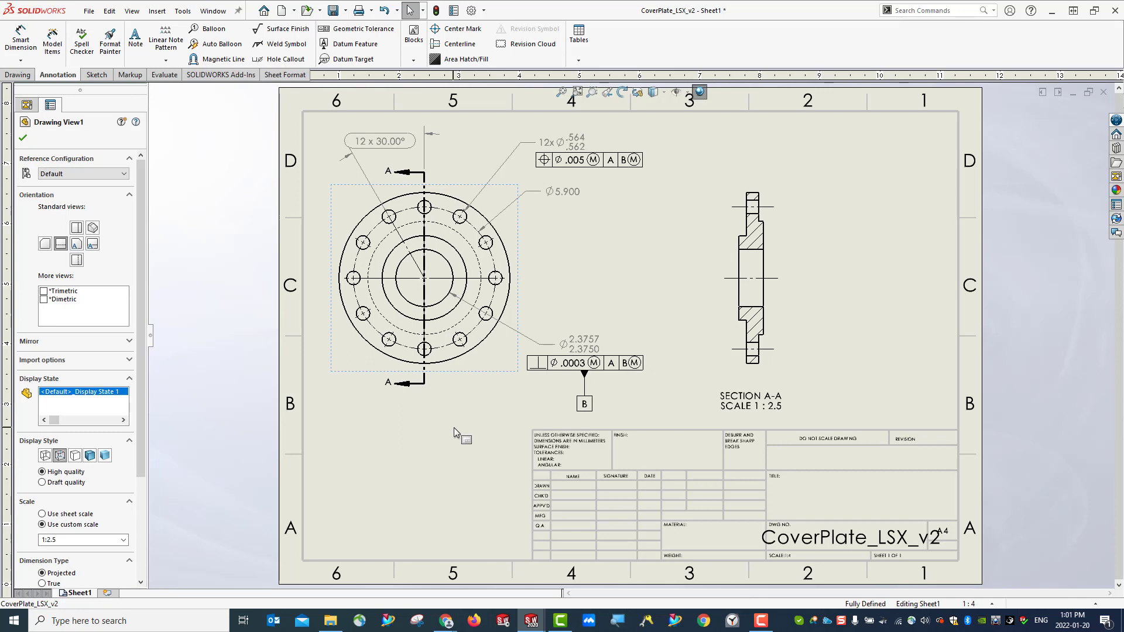
left_click(454, 427)
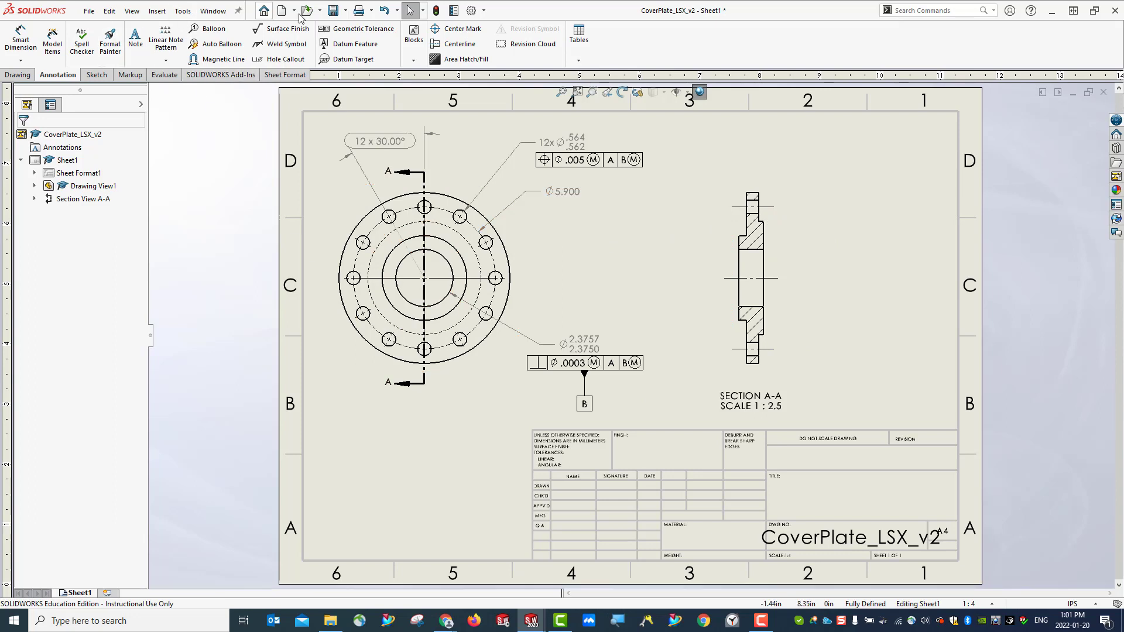
Step: Save the drawing and dimension the flange's outer diameter on section view A-A, displayed with three-decimal (.123) precision
left_click(333, 10)
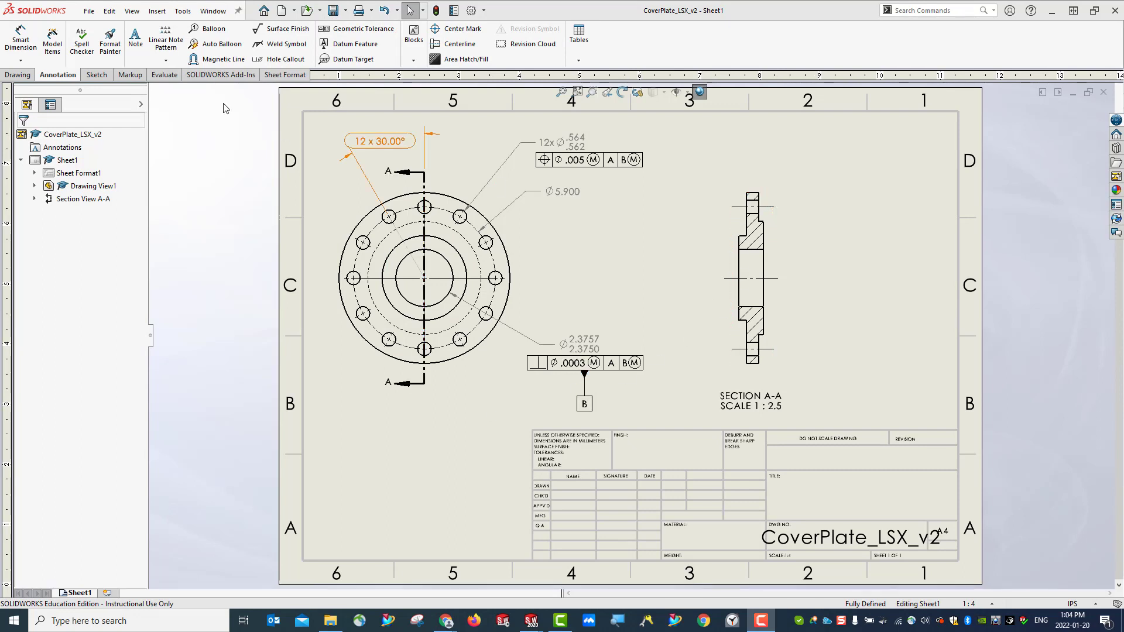
left_click(20, 41)
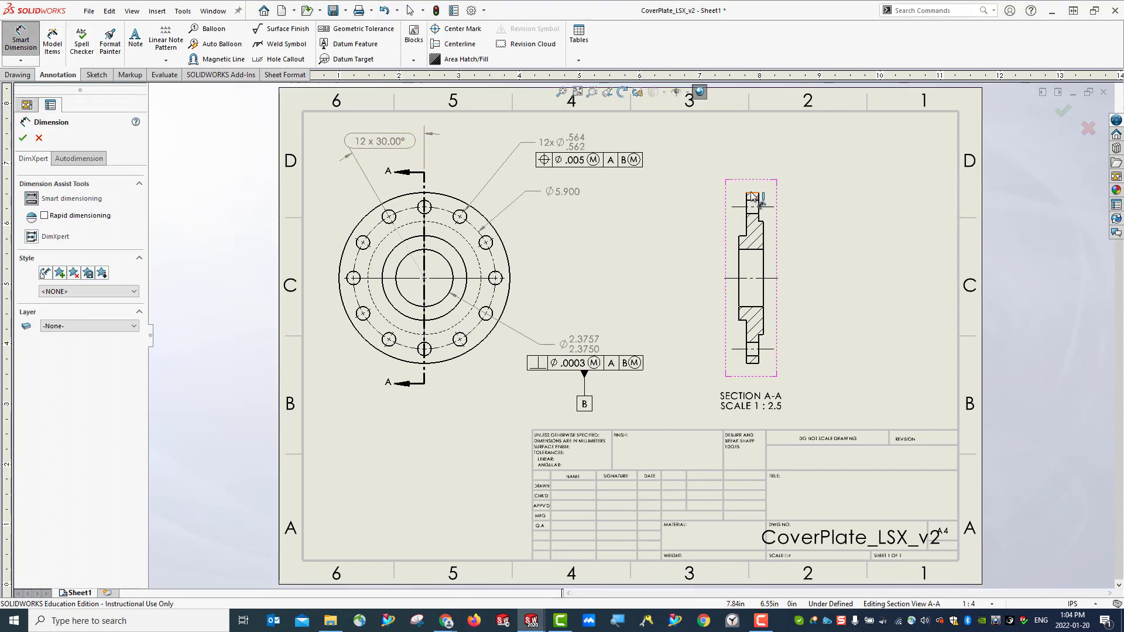
left_click(755, 366)
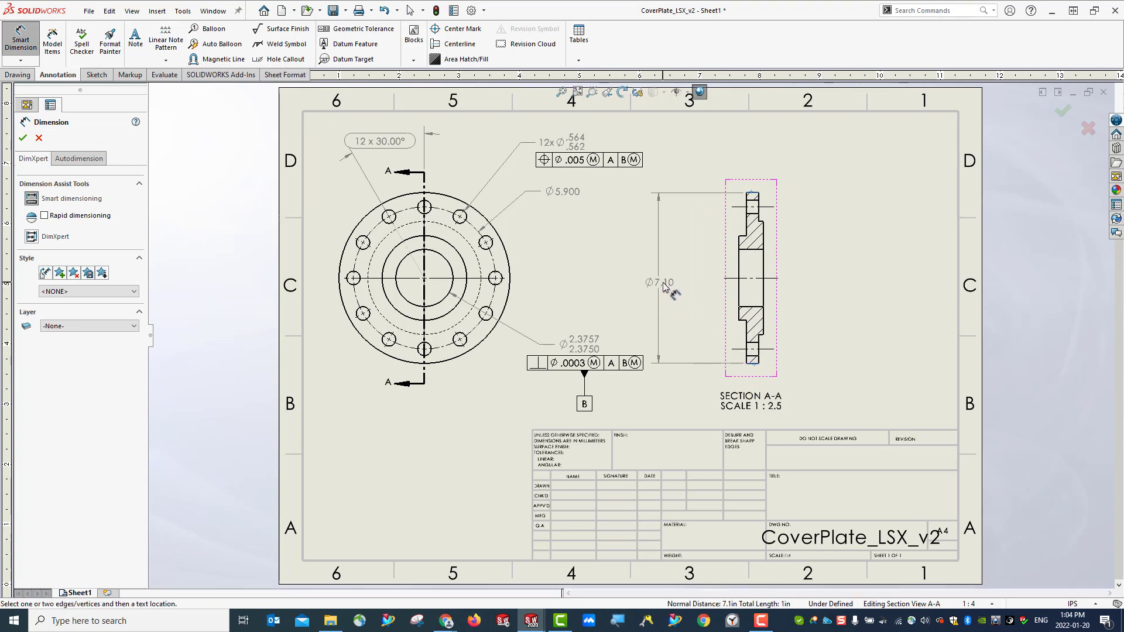
left_click(662, 284)
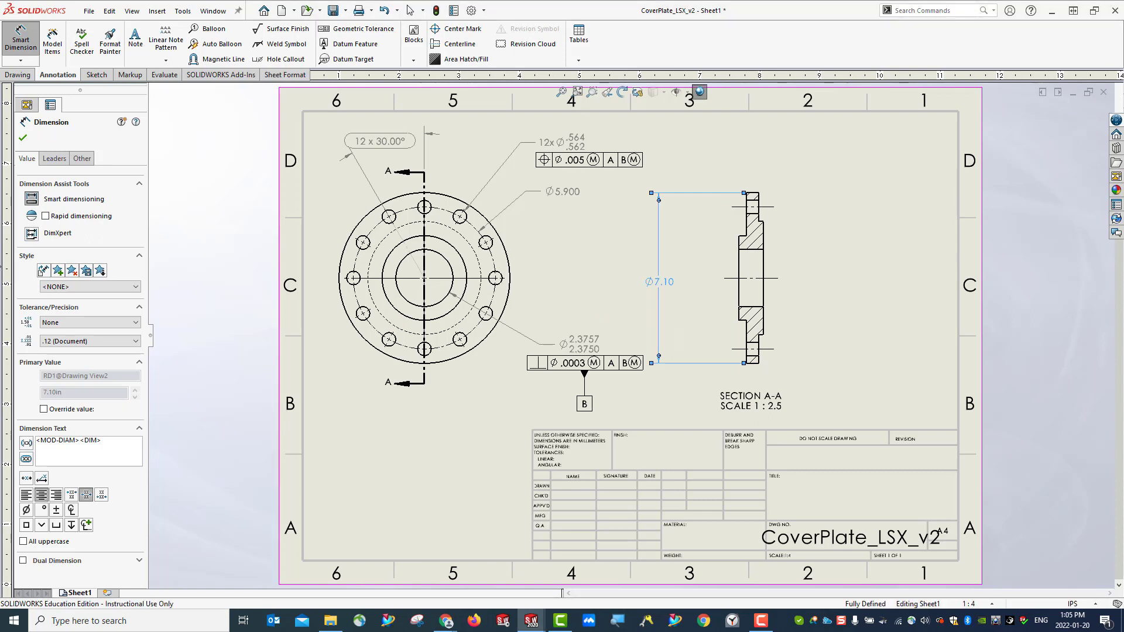
left_click(90, 344)
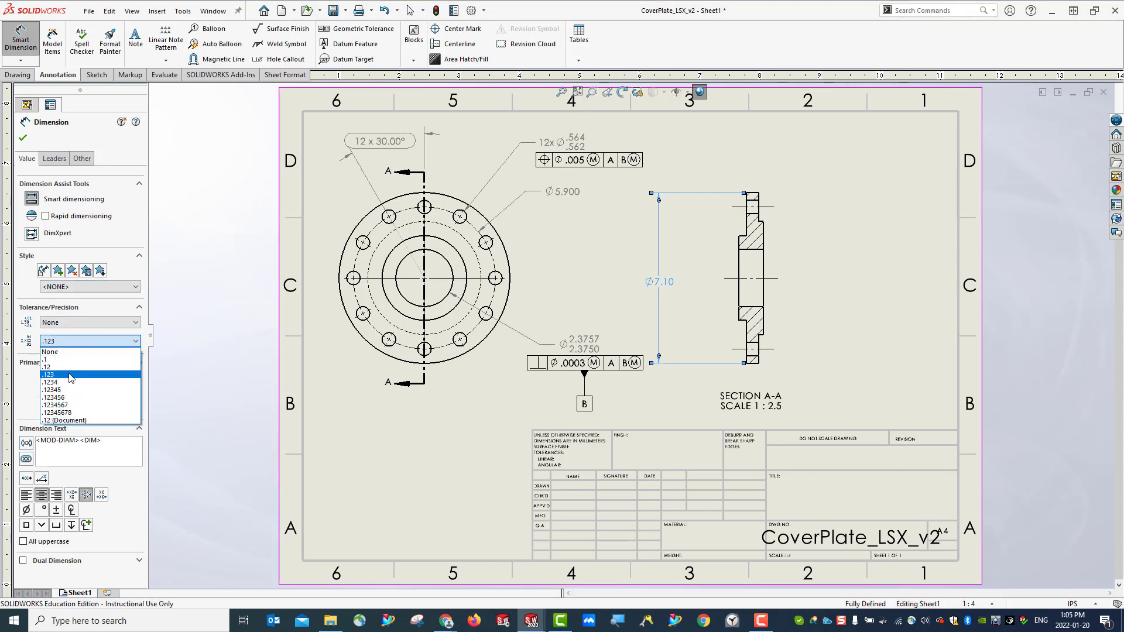
left_click(69, 375)
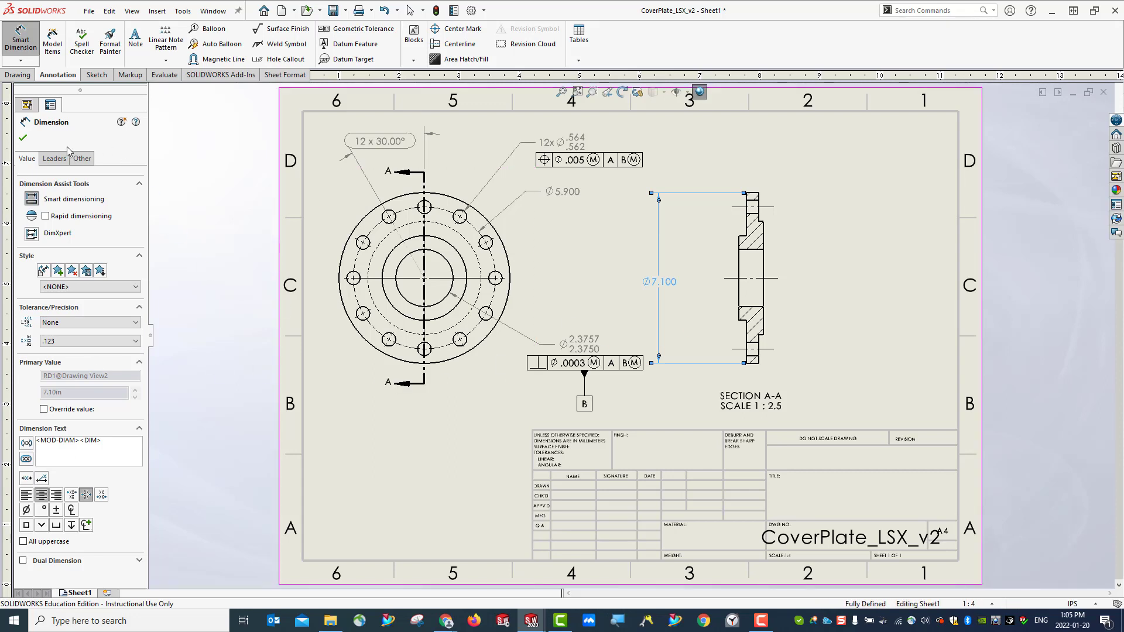
left_click(24, 139)
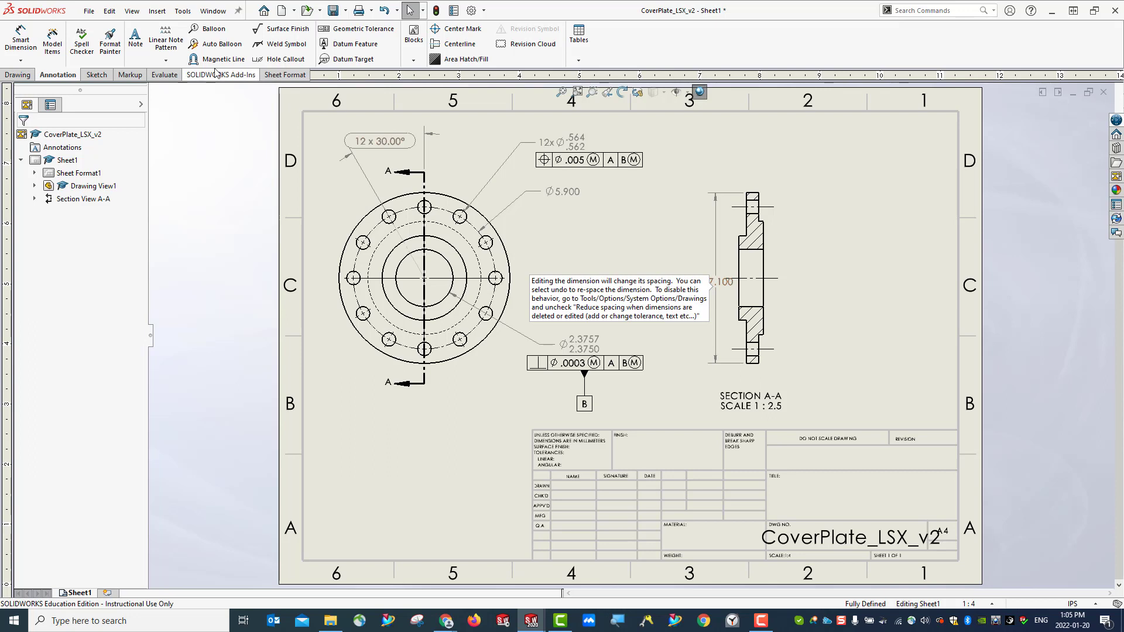
Step: Save the drawing and move the outer diameter dimension slightly farther from the section view's left side
left_click(331, 10)
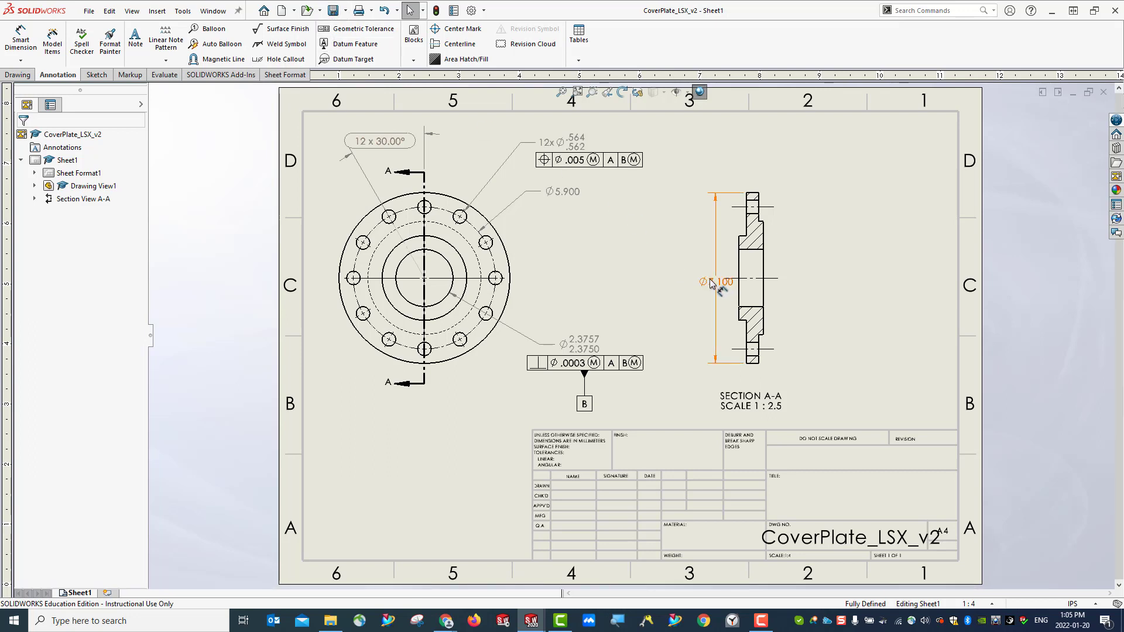
left_click(702, 281)
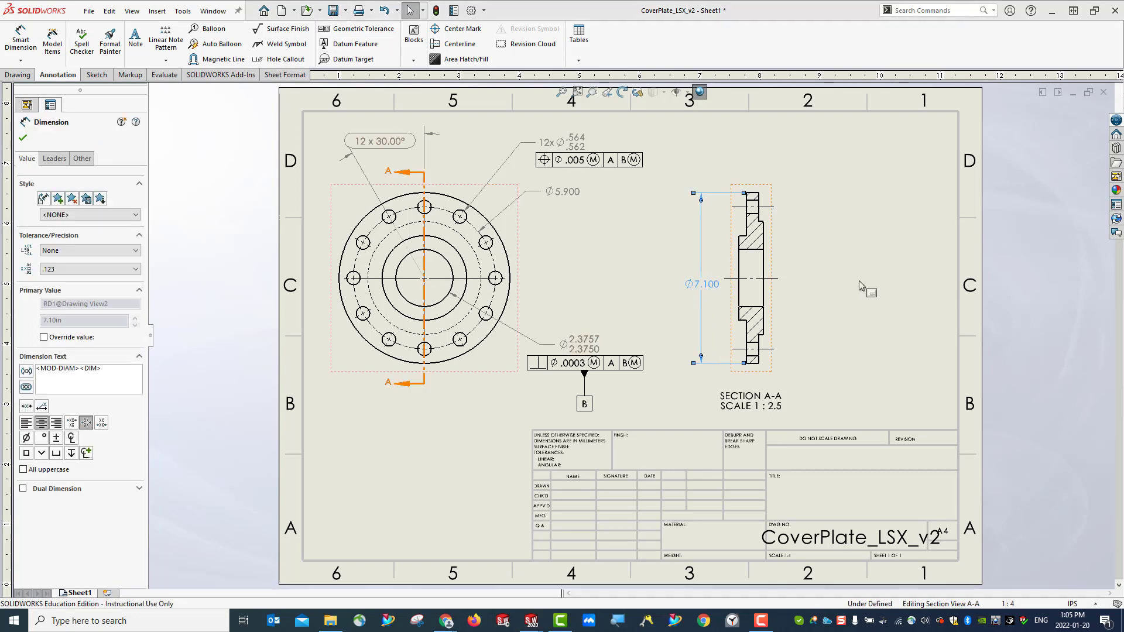
left_click(808, 301)
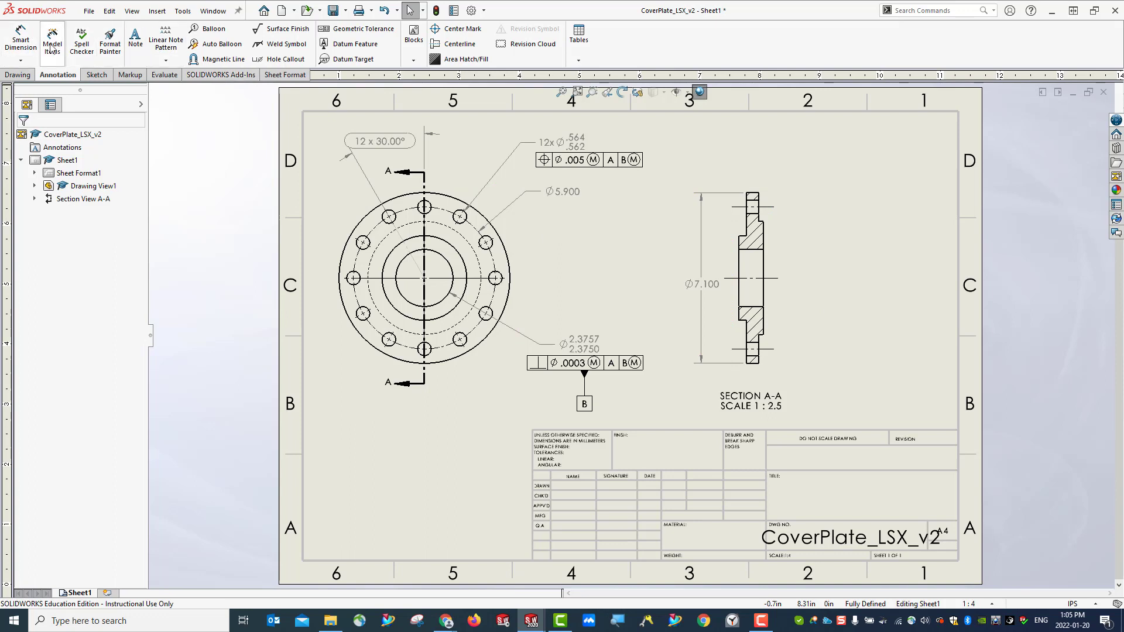
Step: Dimension the diameter of the smaller left-hand hub on section view A-A and set its precision to three decimals (.123)
left_click(21, 40)
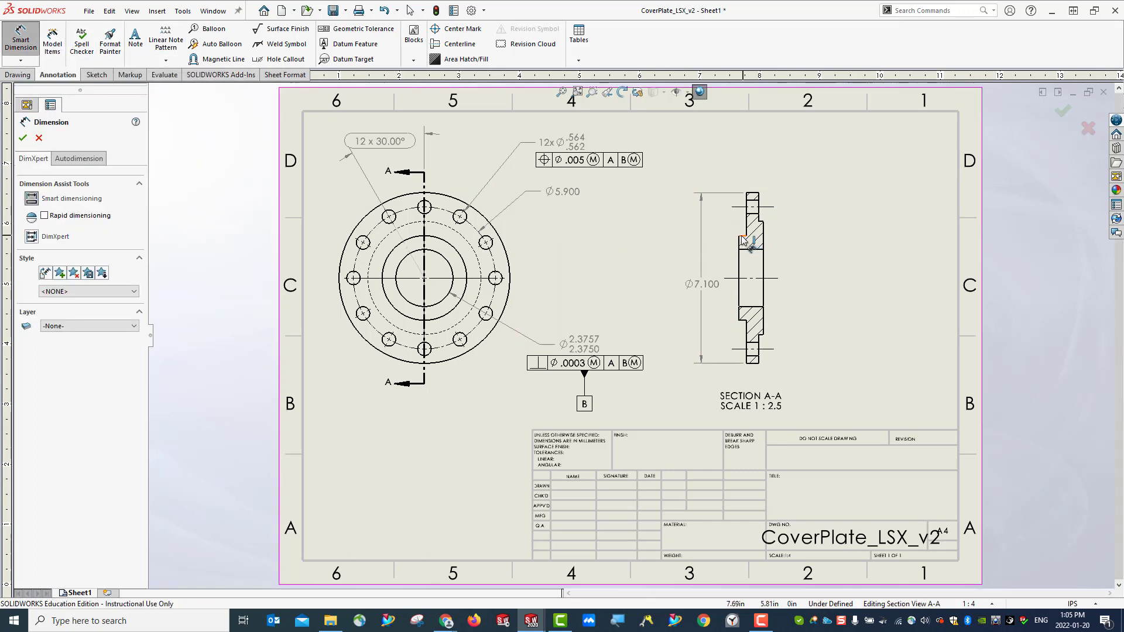
left_click(743, 321)
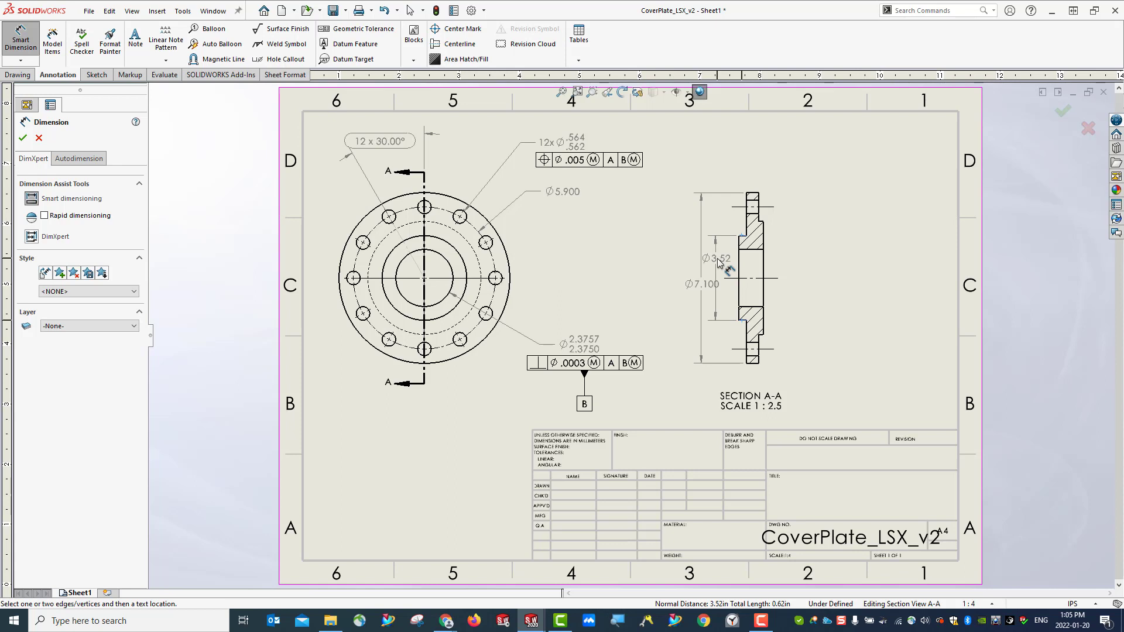
left_click(719, 262)
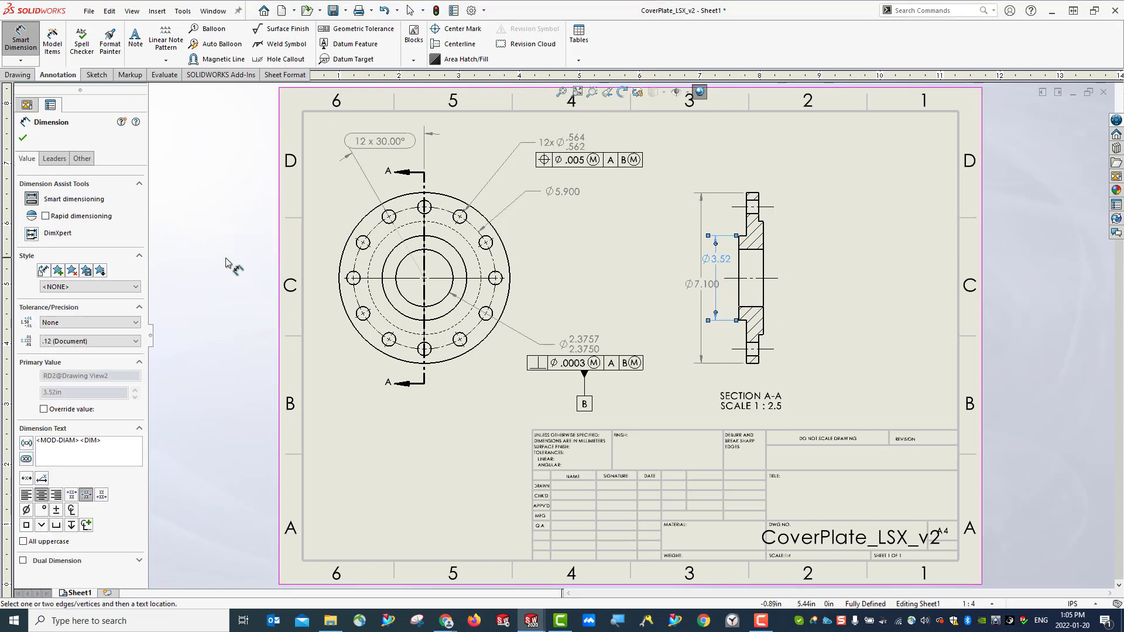
left_click(88, 348)
left_click(75, 363)
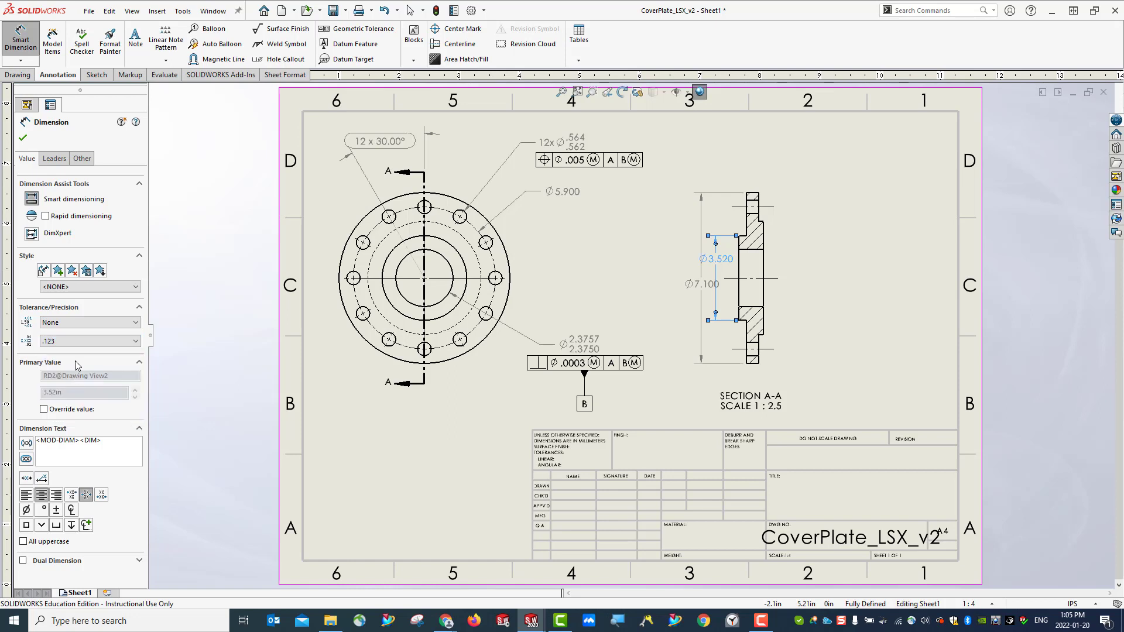
Step: Apply a Limit tolerance to the left hub's diameter dimension with an upper variation of 0.04 in and a lower variation of 0.00 in
left_click(75, 323)
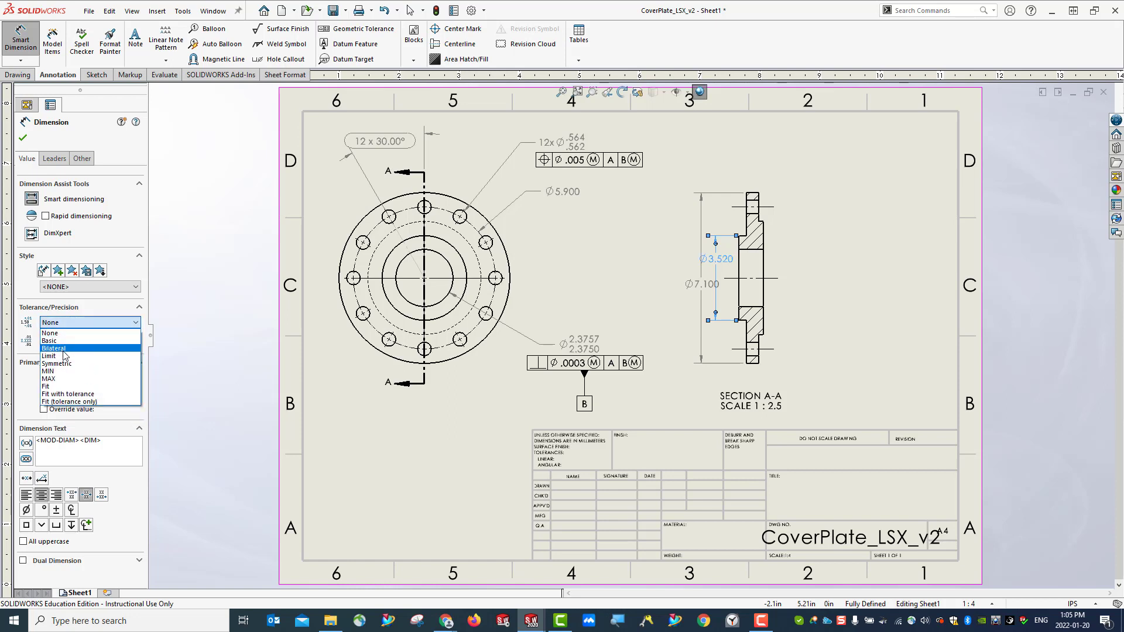
left_click(65, 355)
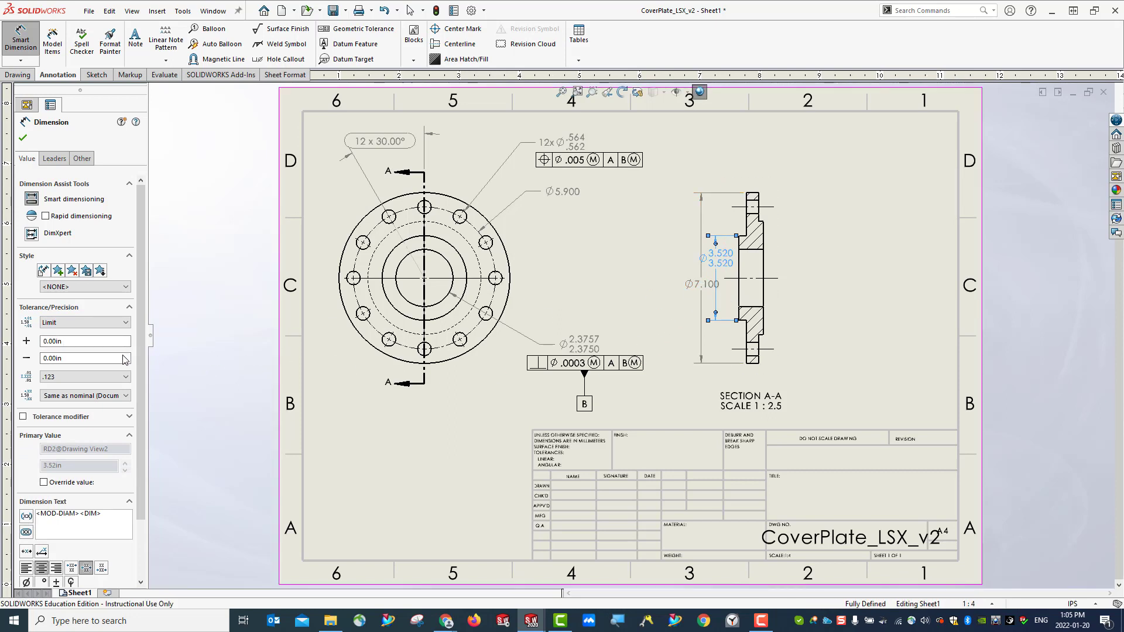
left_click(54, 341)
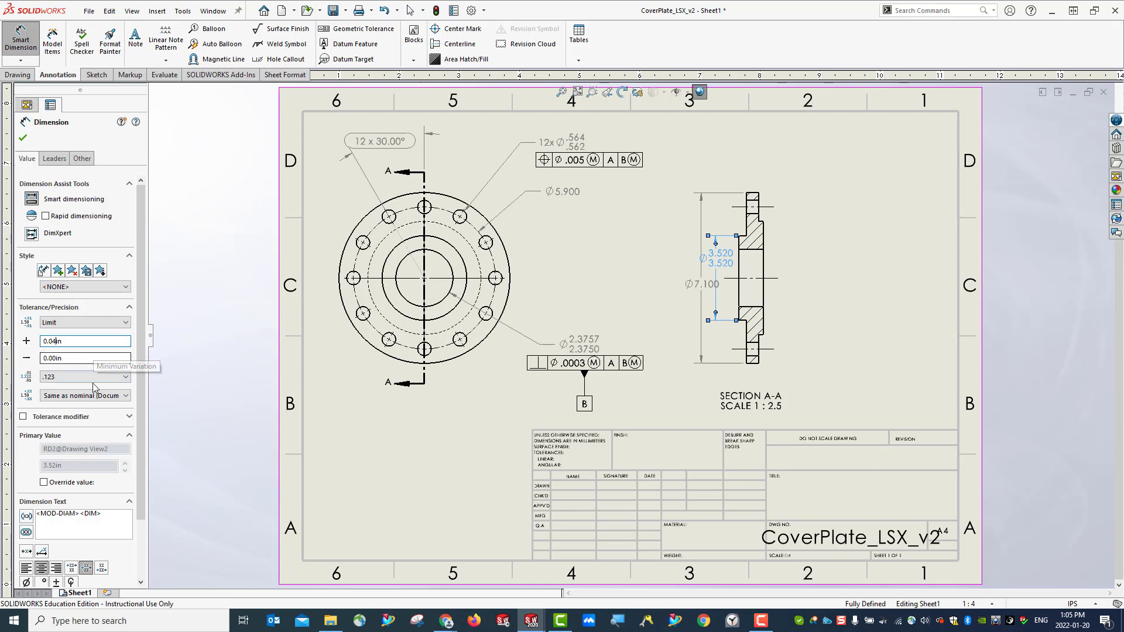
left_click(83, 358)
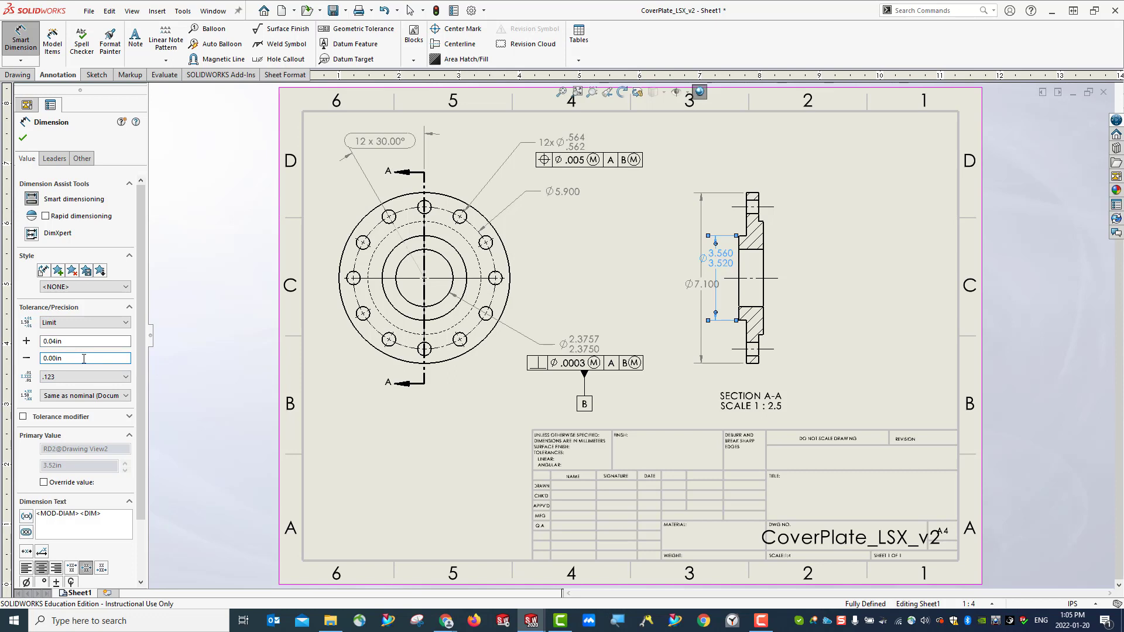
left_click(23, 139)
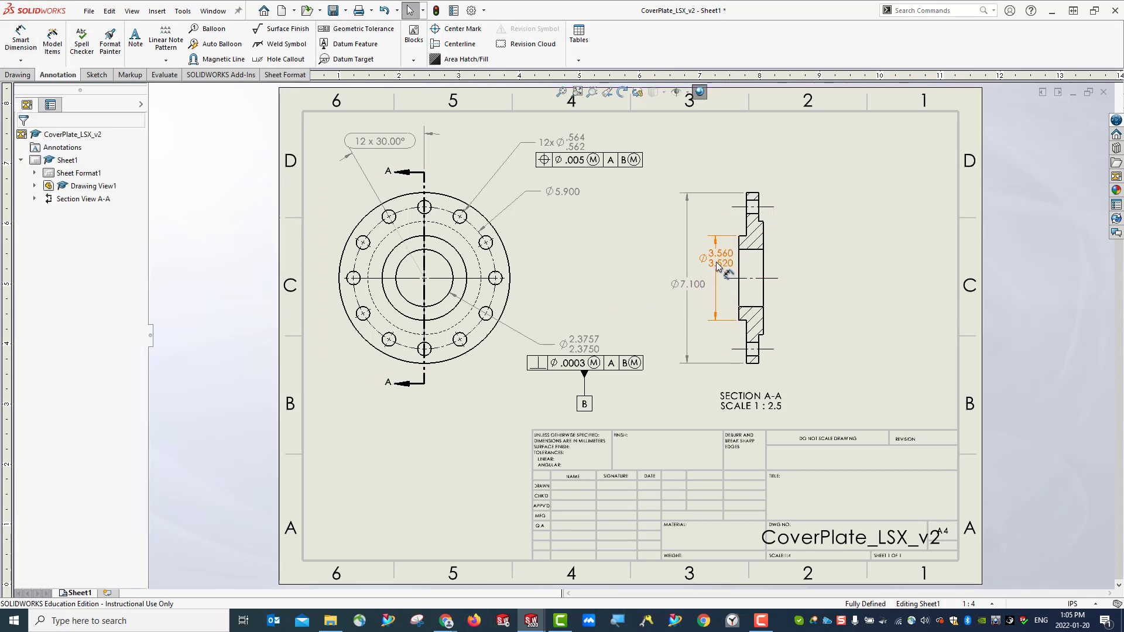
Step: Move the hub diameter's limit values lower along their dimension line, deselect them and save the drawing
left_click_drag(718, 267, 721, 303)
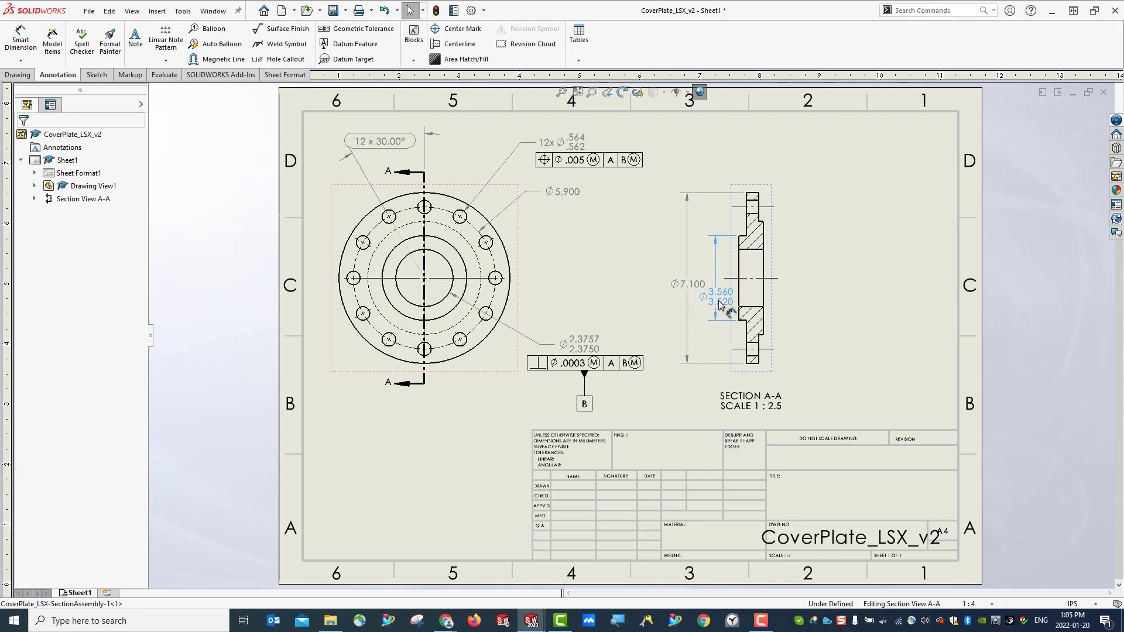
key("Escape")
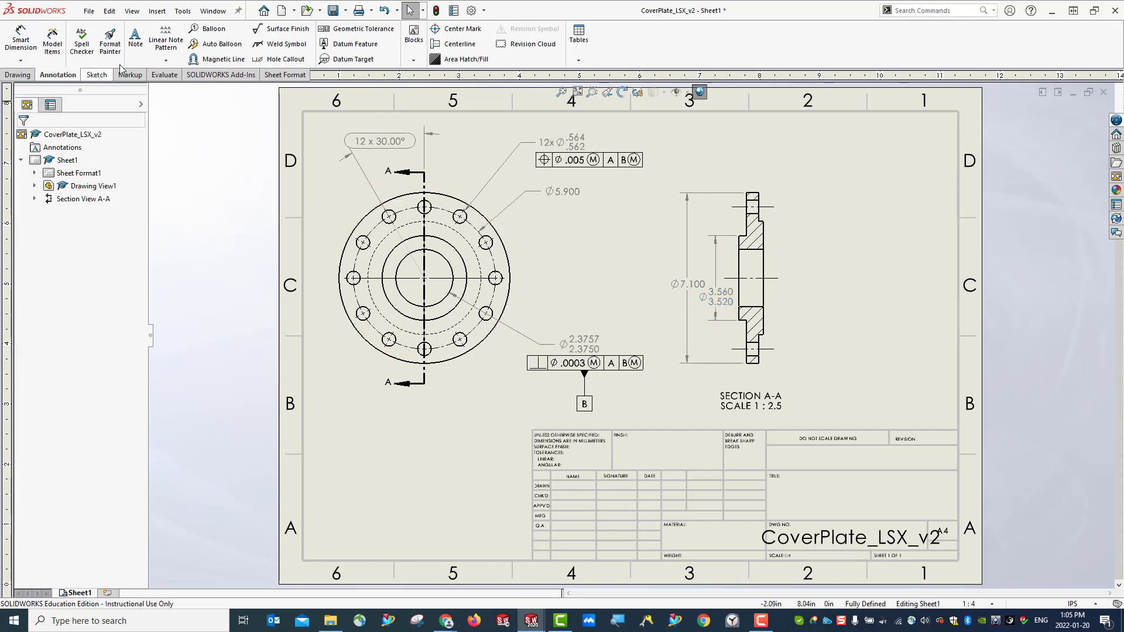
left_click(333, 10)
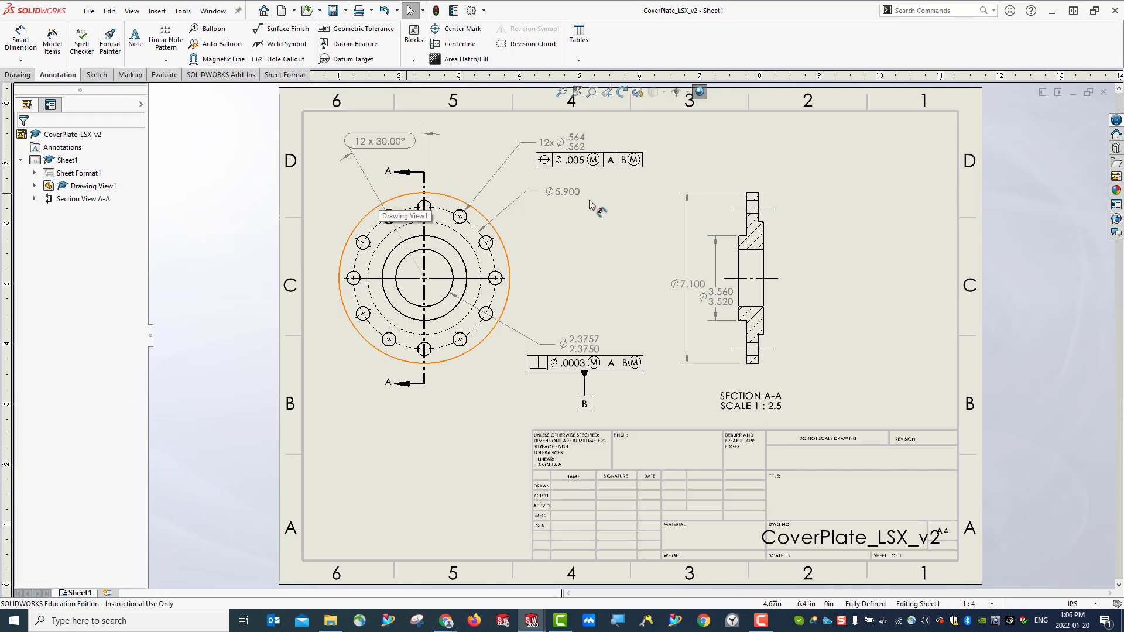
Step: Dimension the diameter of the right-hand shoulder on section view A-A, place it beside the view and set its precision to three decimals (.123)
left_click(21, 42)
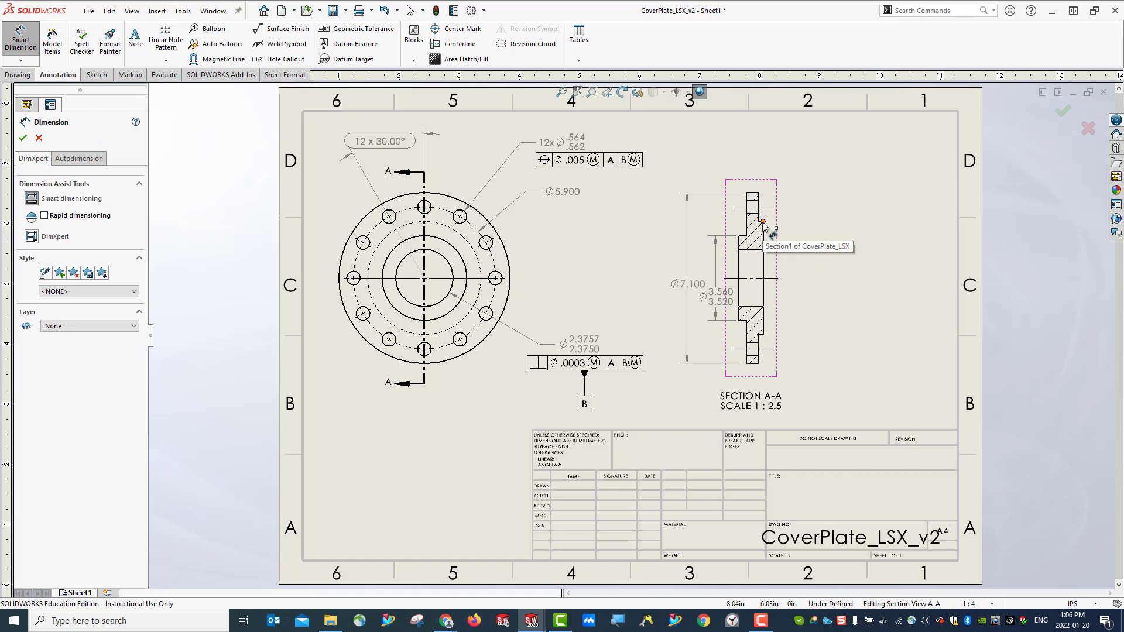
scroll(763, 229, "up", 5)
scroll(719, 275, "down", 3)
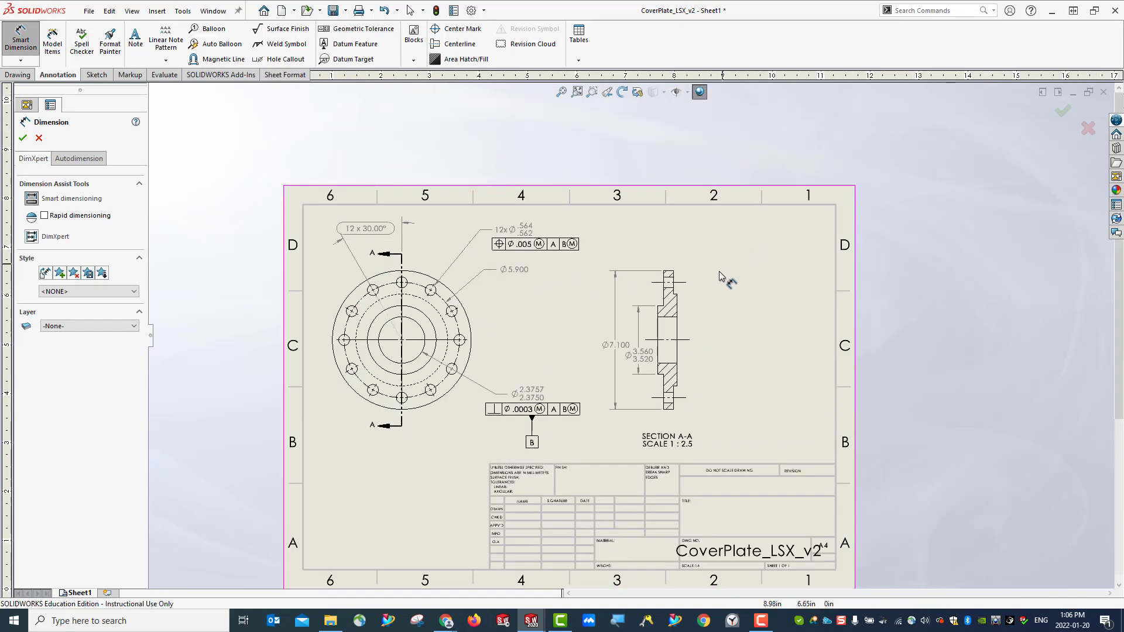
scroll(721, 275, "down", 4)
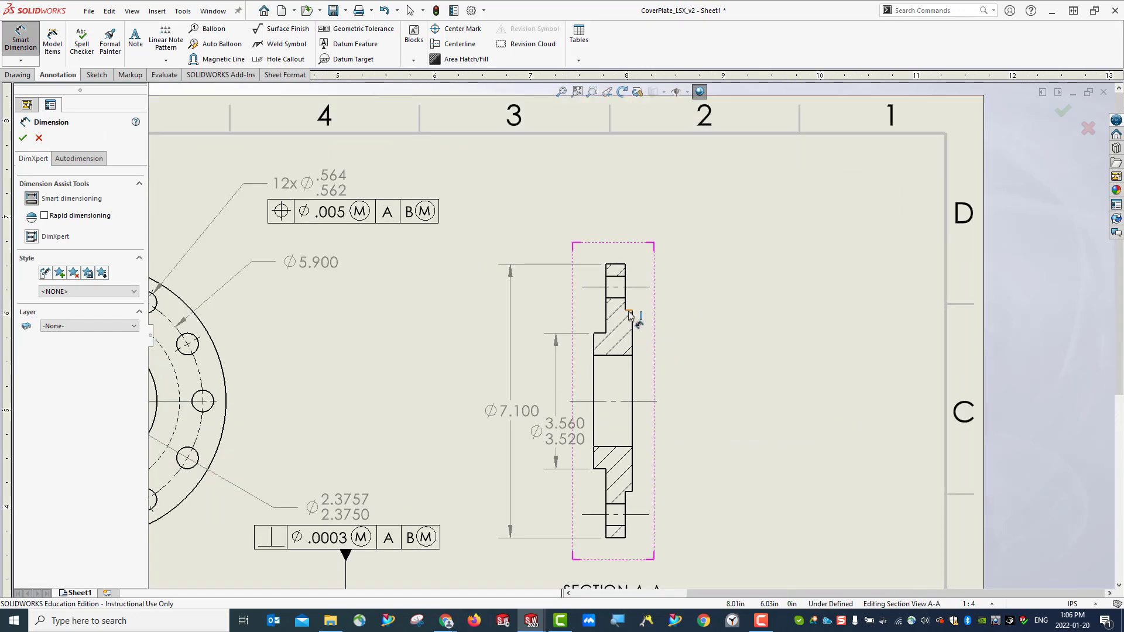
left_click(629, 313)
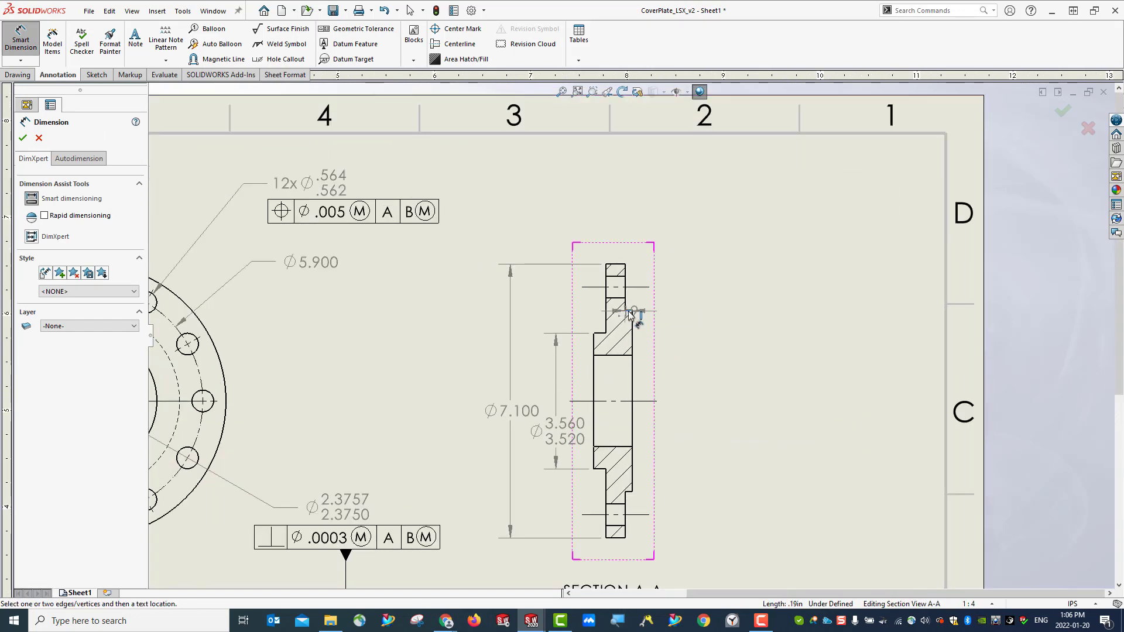
left_click(632, 493)
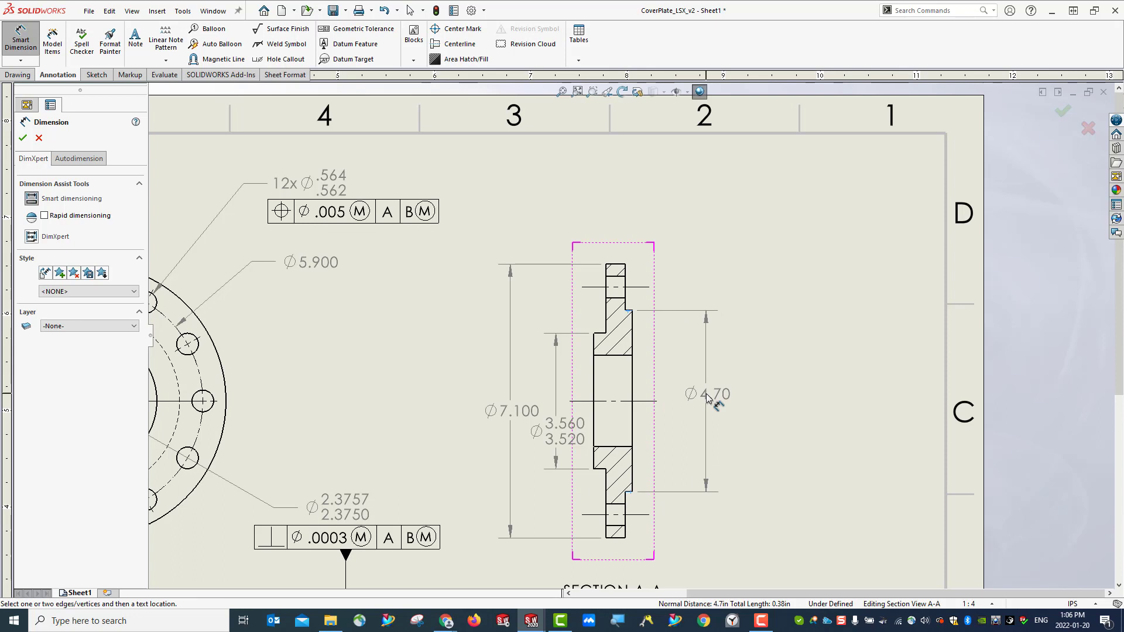
left_click(708, 398)
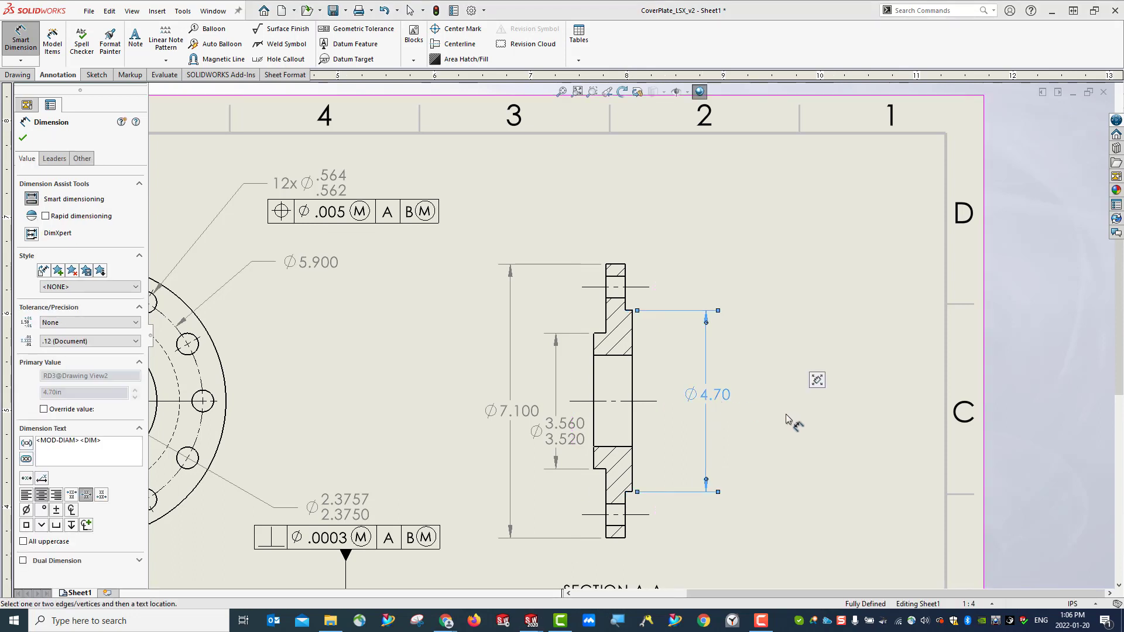
mouse_move(818, 381)
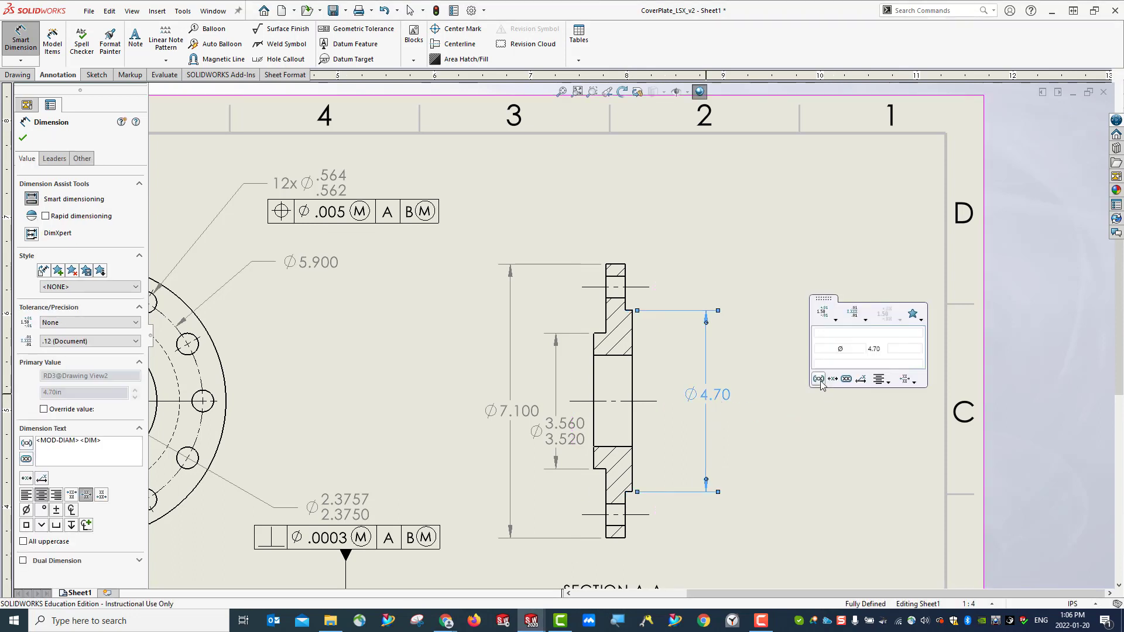
left_click(866, 321)
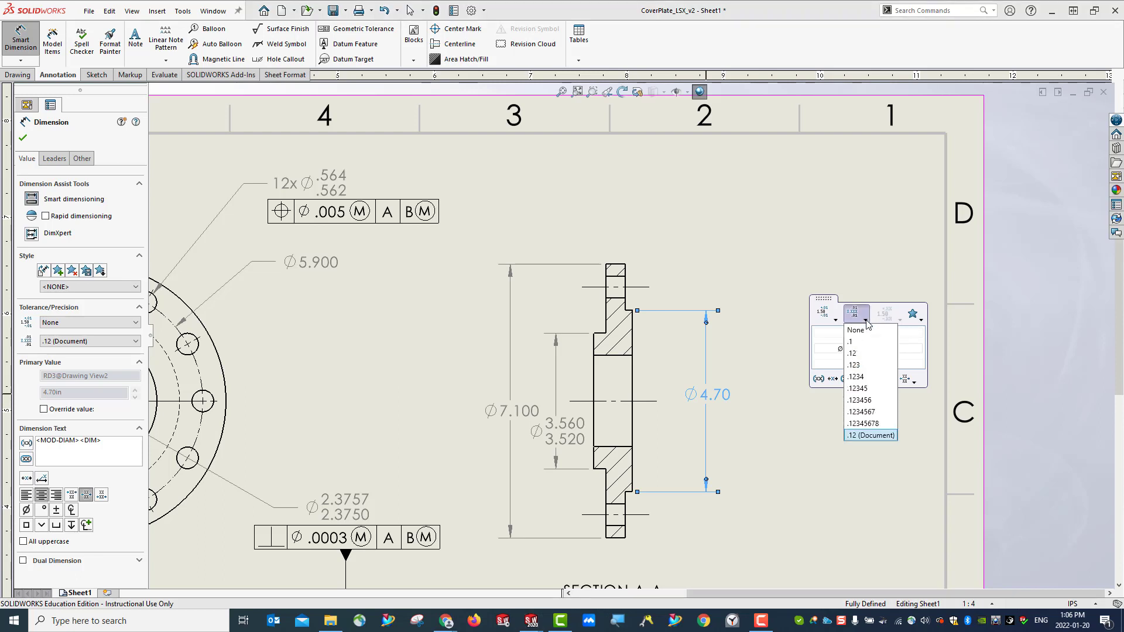
left_click(871, 366)
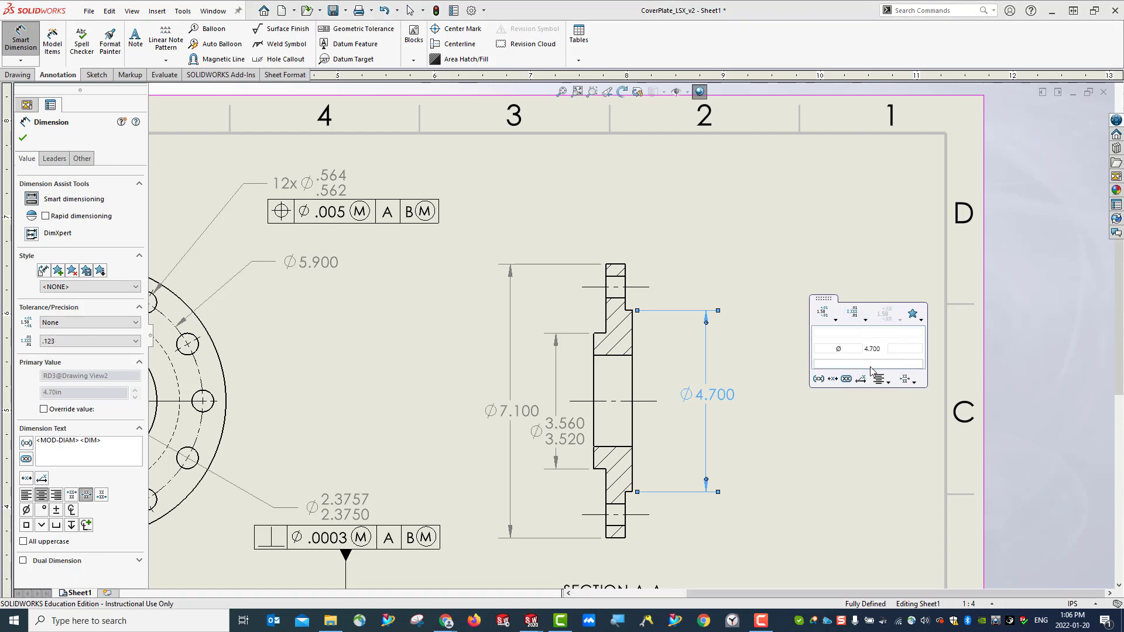
Step: Apply a Limit tolerance to the right shoulder's diameter, upper variation 0.02 in, tolerance precision .123, and place the dimension slightly farther from the section
left_click(835, 320)
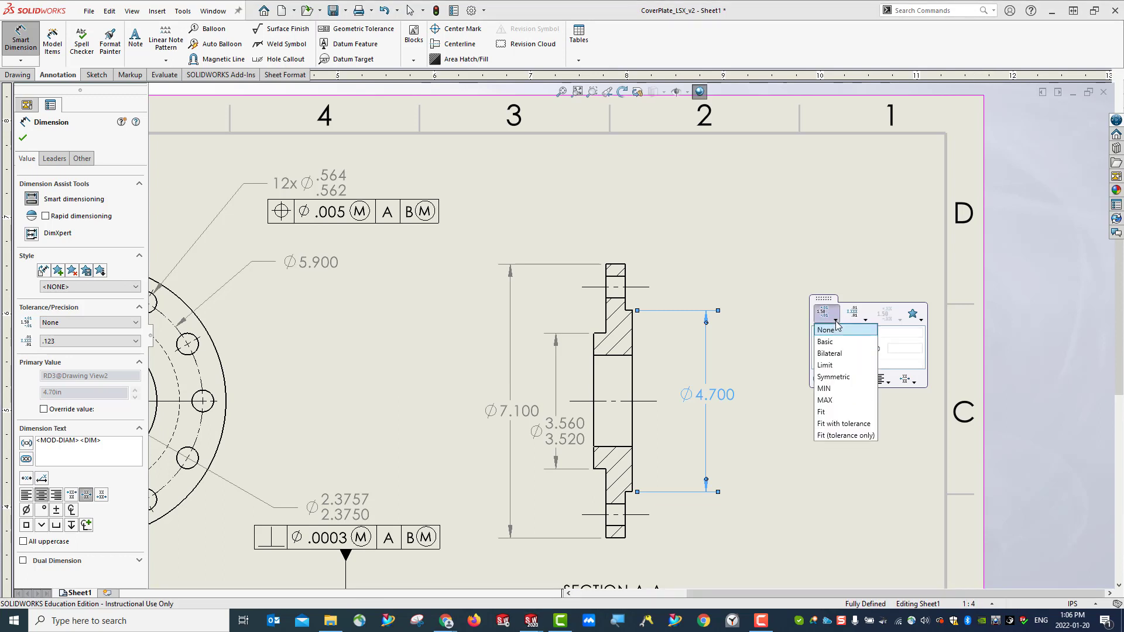
left_click(826, 364)
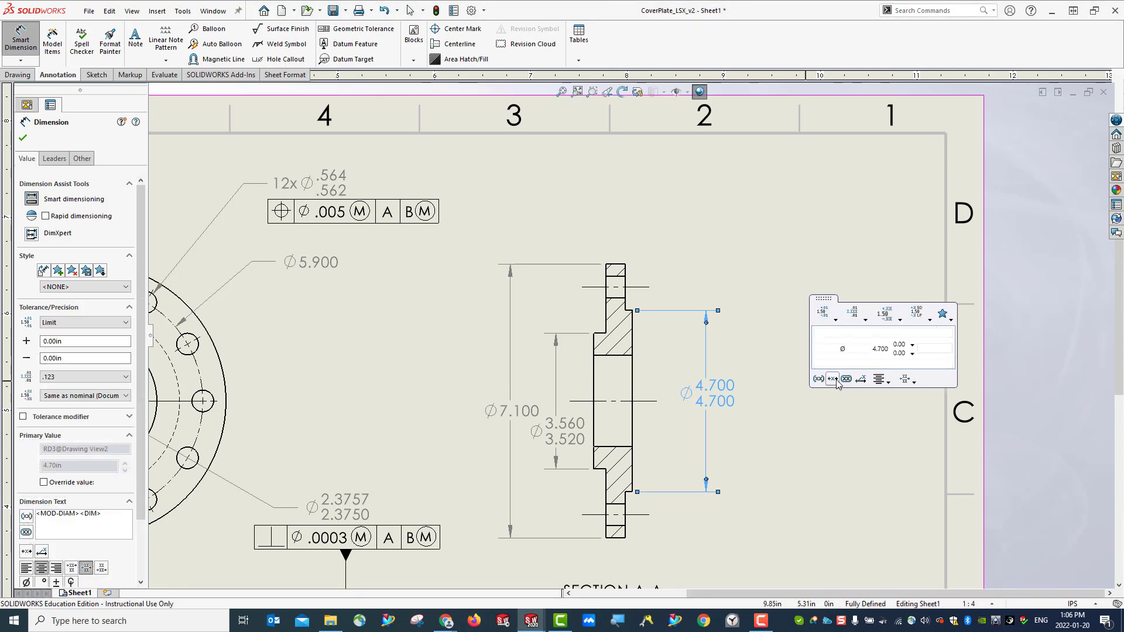
double_click(904, 345)
type("0.02")
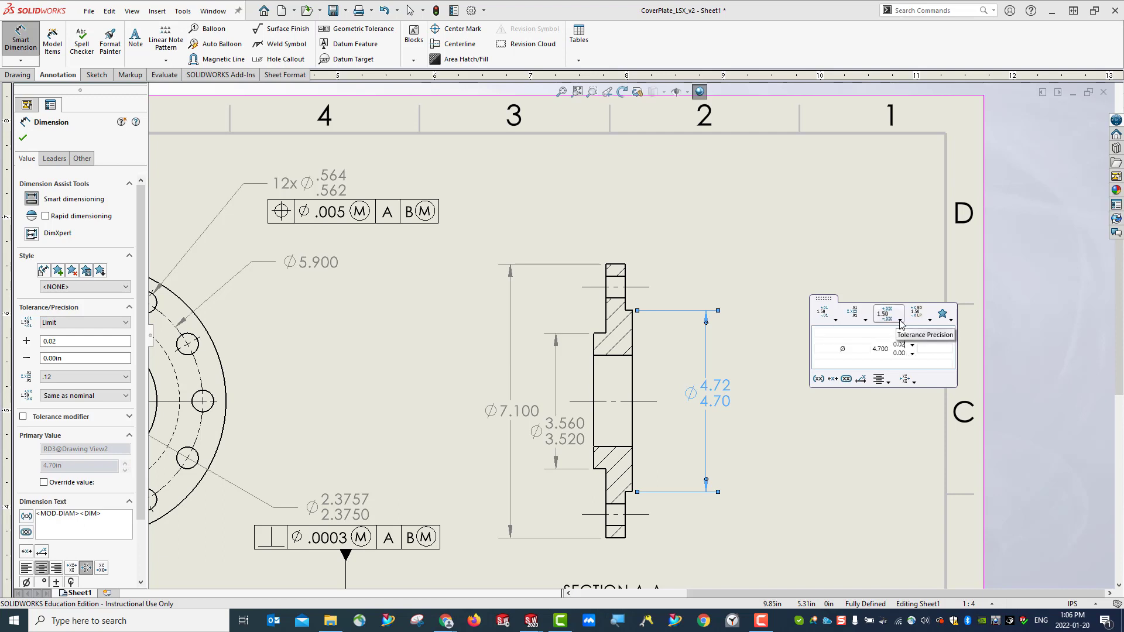
left_click(899, 320)
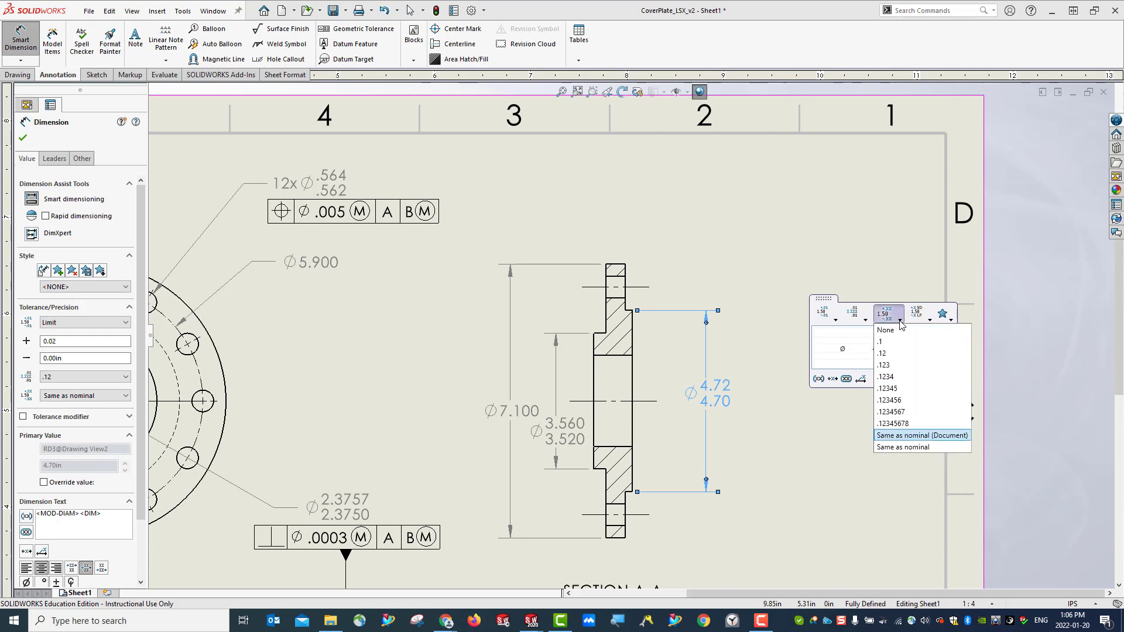
left_click(899, 370)
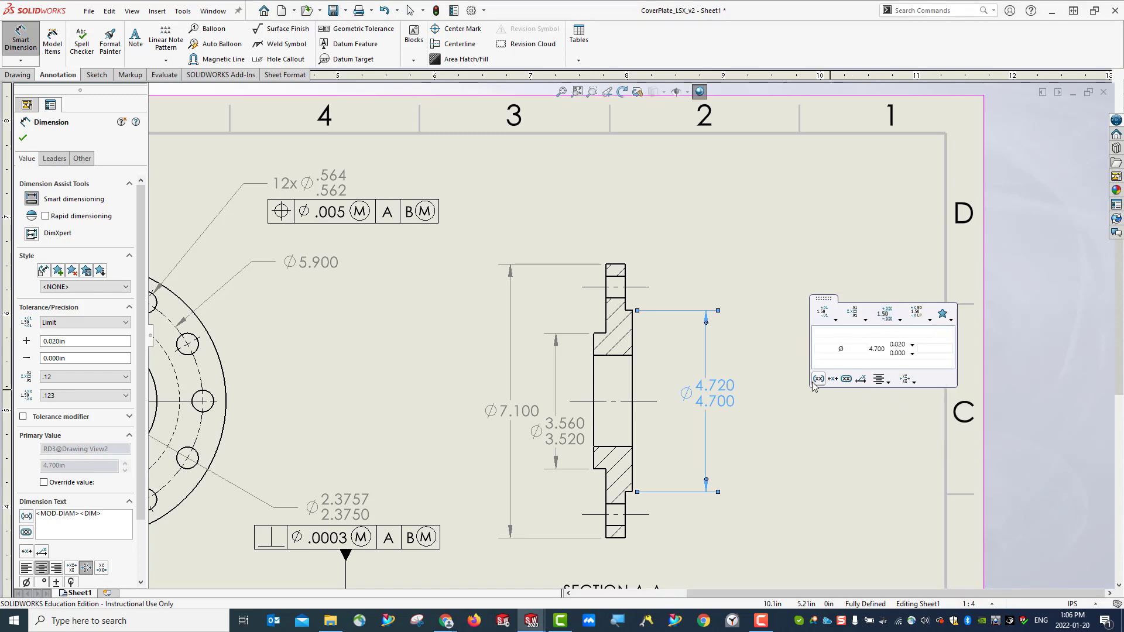
left_click(744, 433)
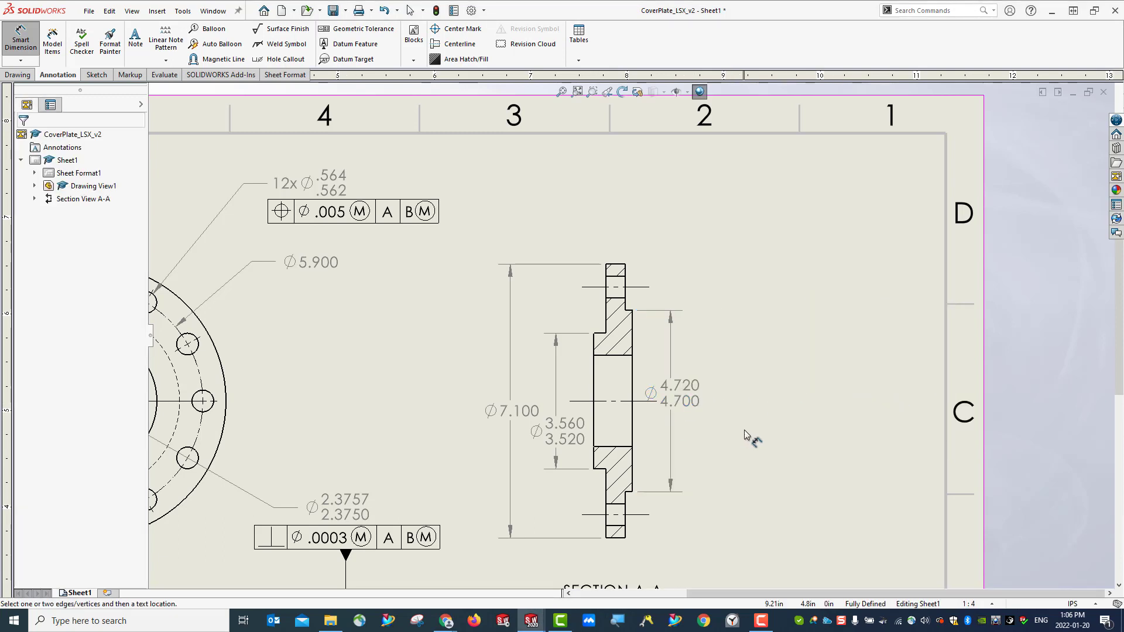
mouse_move(683, 387)
left_mouse_down()
mouse_move(713, 389)
mouse_move(694, 388)
left_mouse_up()
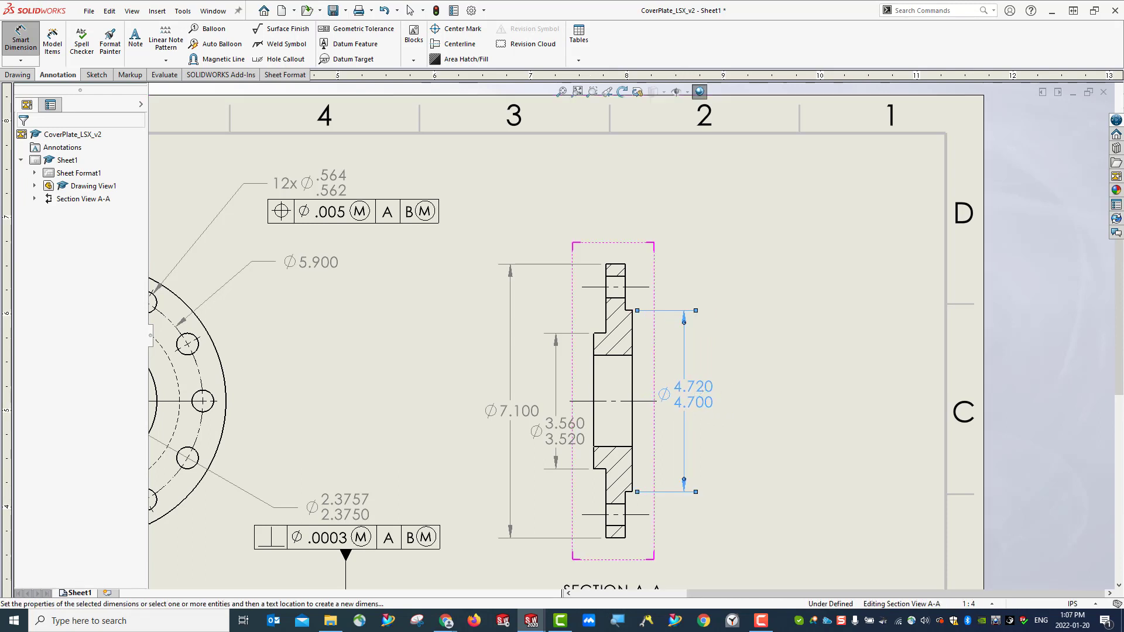
left_click(751, 440)
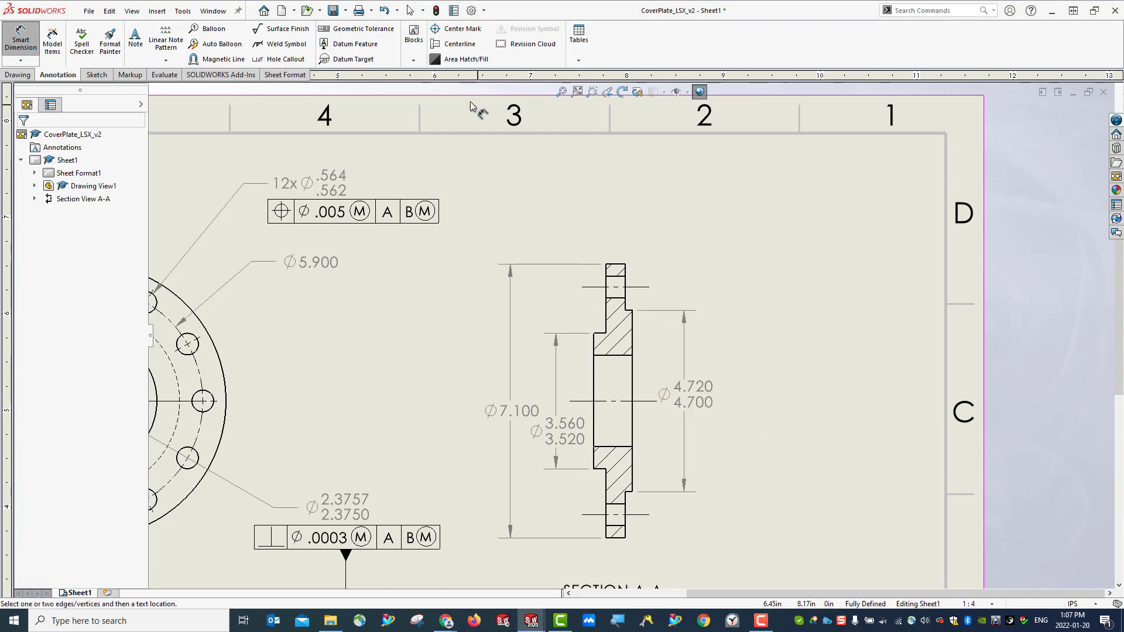
Step: Attach a geometric tolerance to the right shoulder's diameter dimension with the position symbol and a diametral tolerance of .005 at maximum material condition
left_click(700, 398)
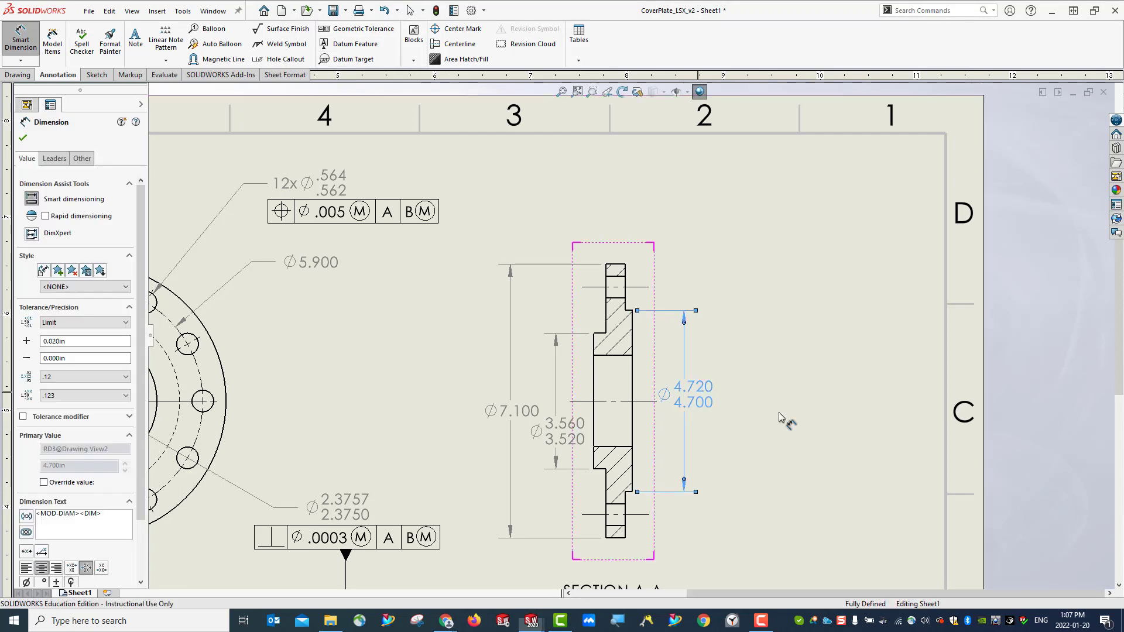
left_click(362, 29)
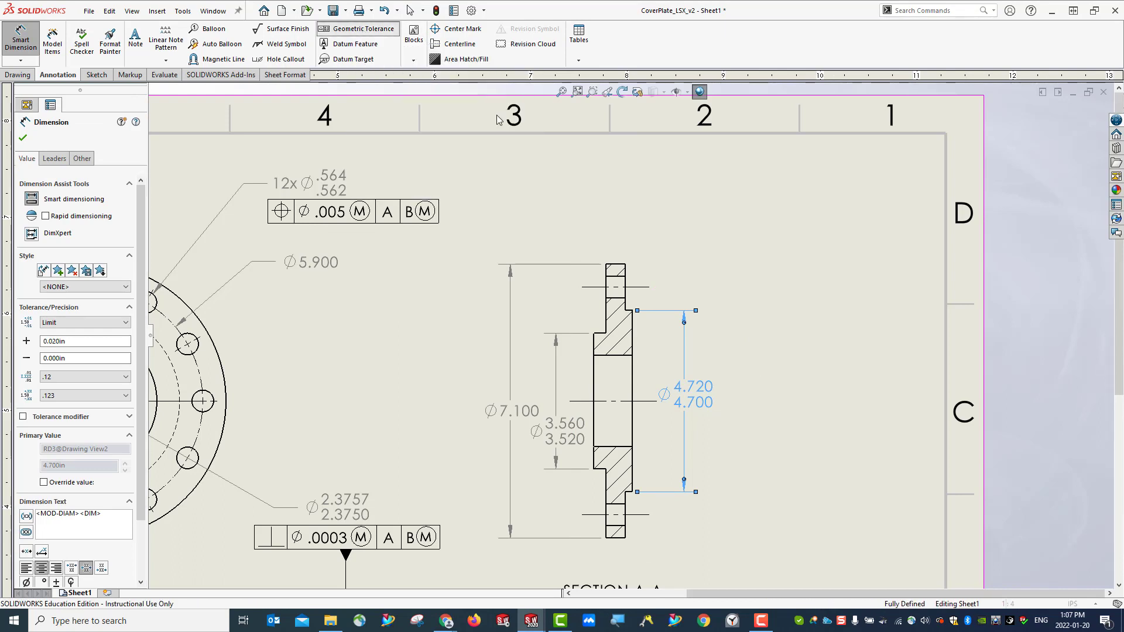
left_click_drag(697, 227, 780, 229)
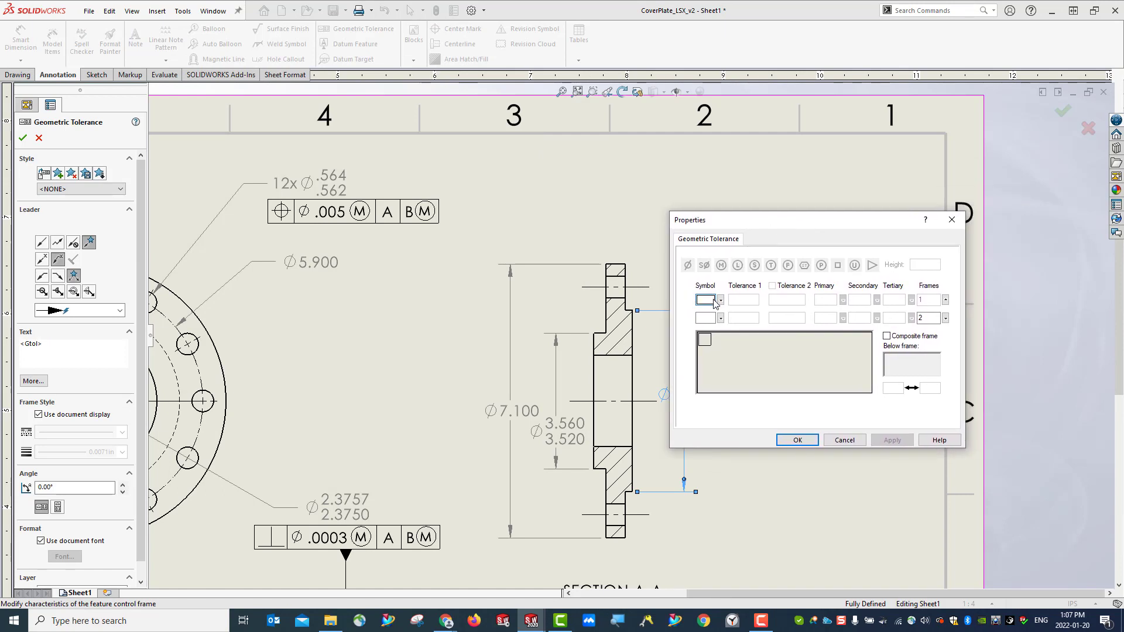
left_click(719, 300)
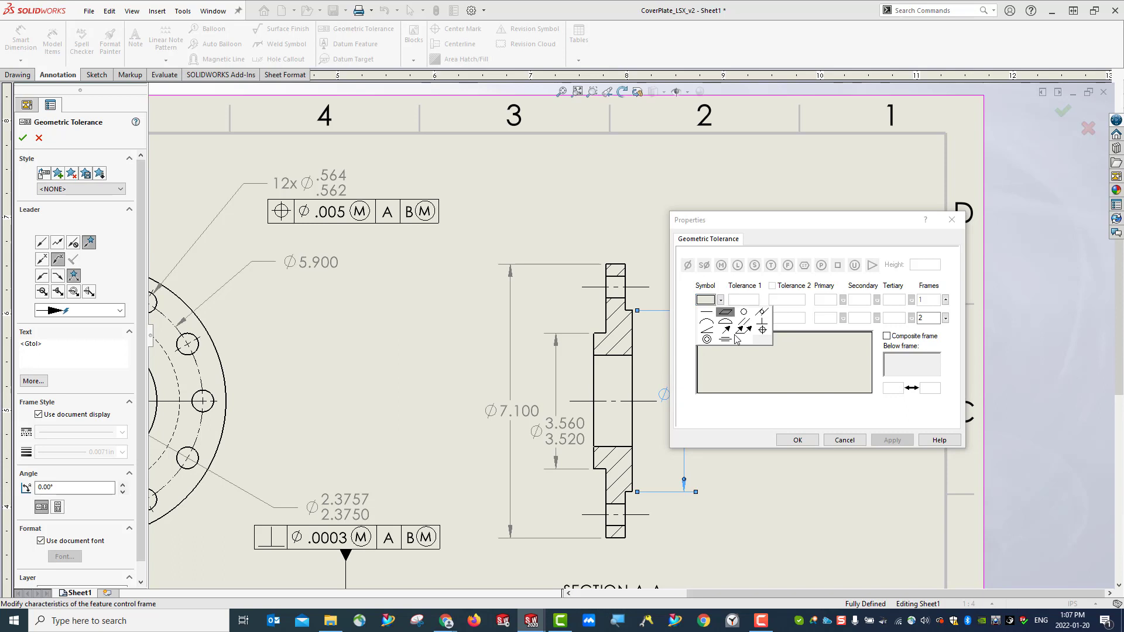
left_click(763, 330)
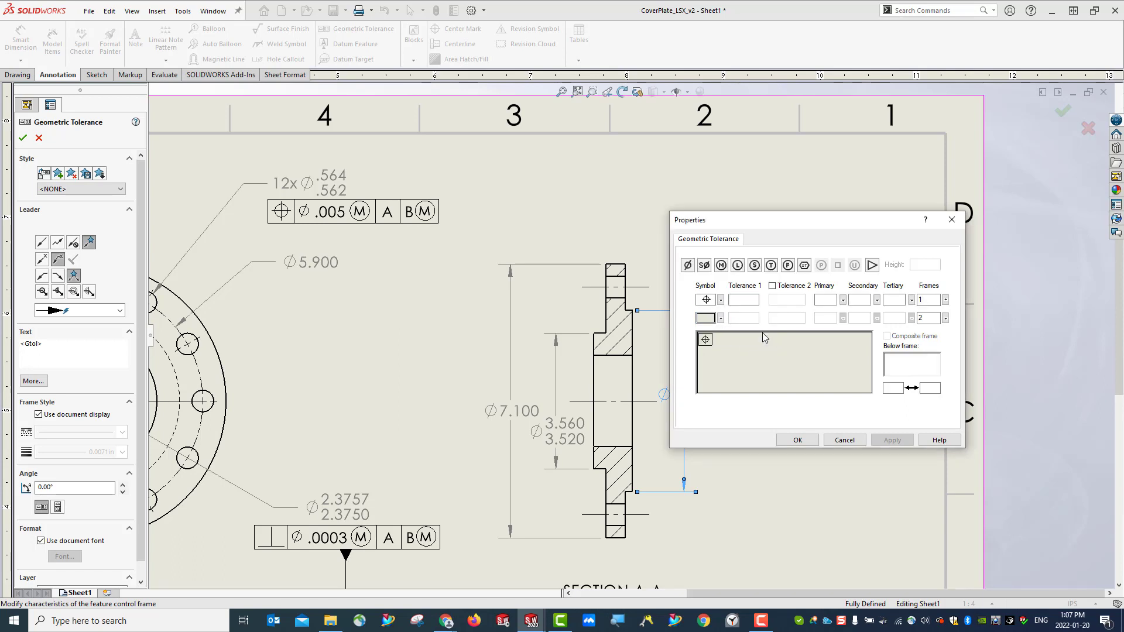
left_click(737, 301)
left_click(688, 266)
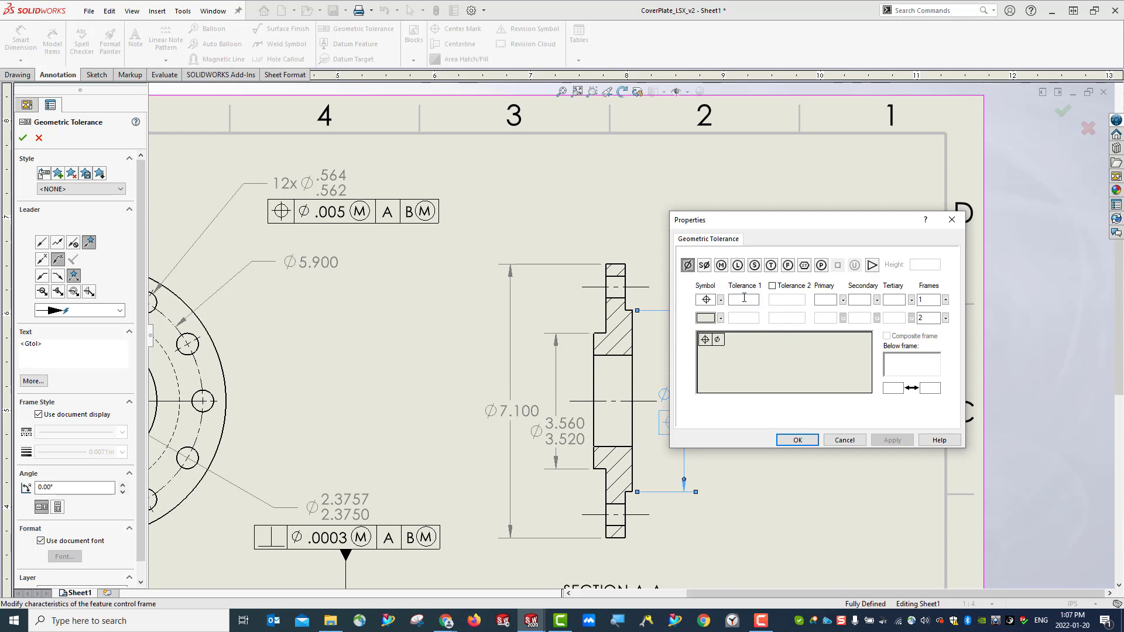
left_click(743, 299)
left_click(721, 266)
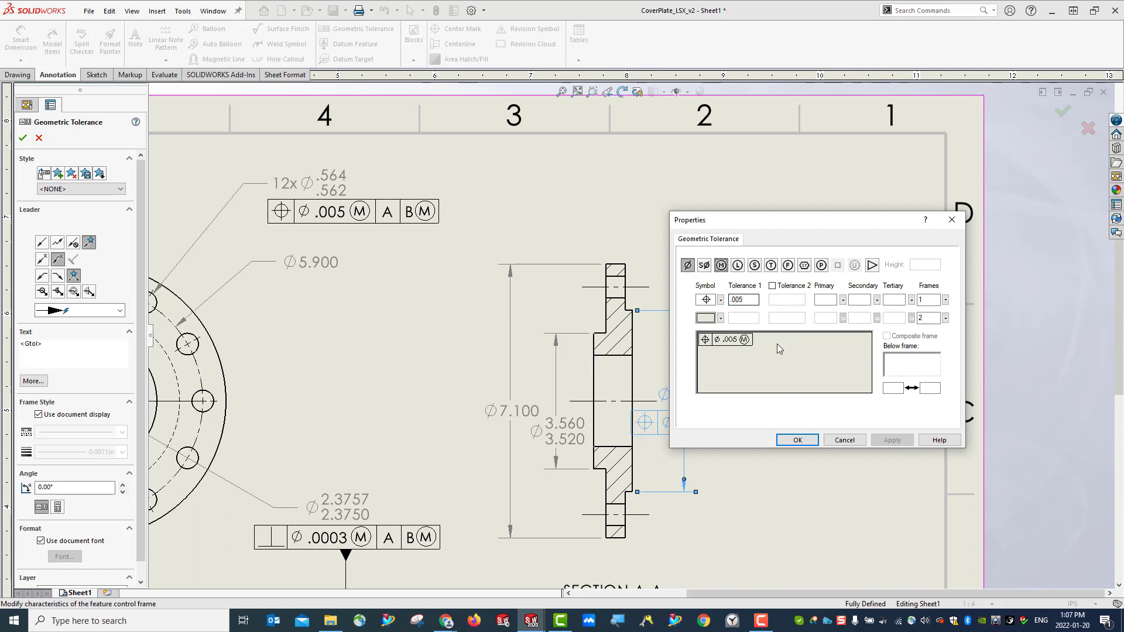
Step: Reference datum A as primary and datum B at maximum material condition as secondary in the position tolerance, and confirm it
left_click(825, 300)
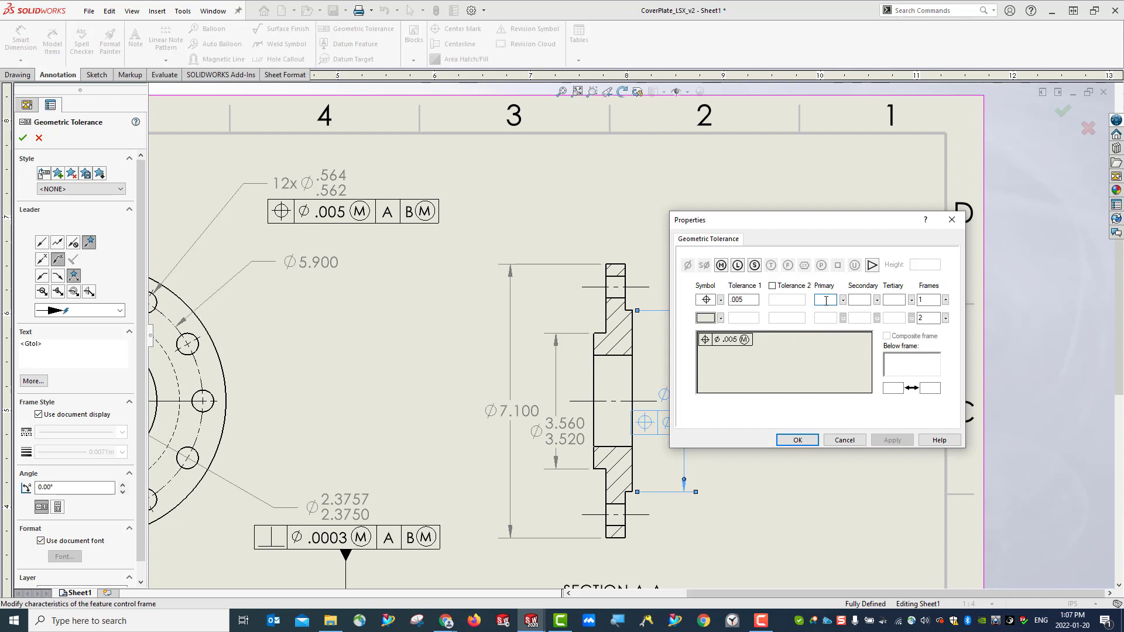
left_click(858, 300)
left_click(721, 265)
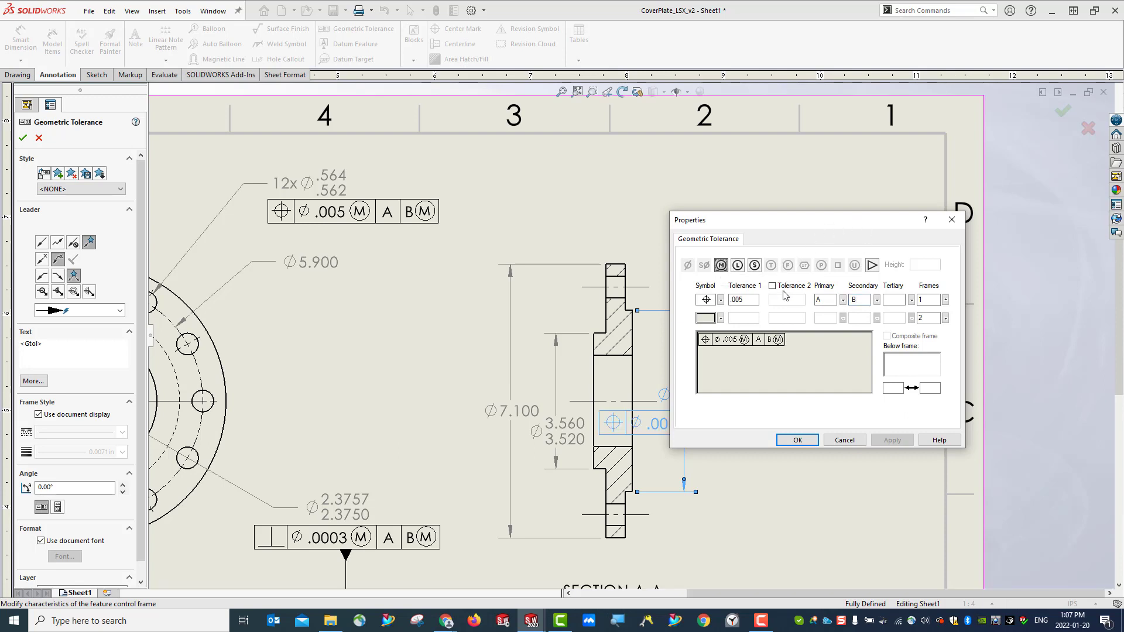
left_click(797, 441)
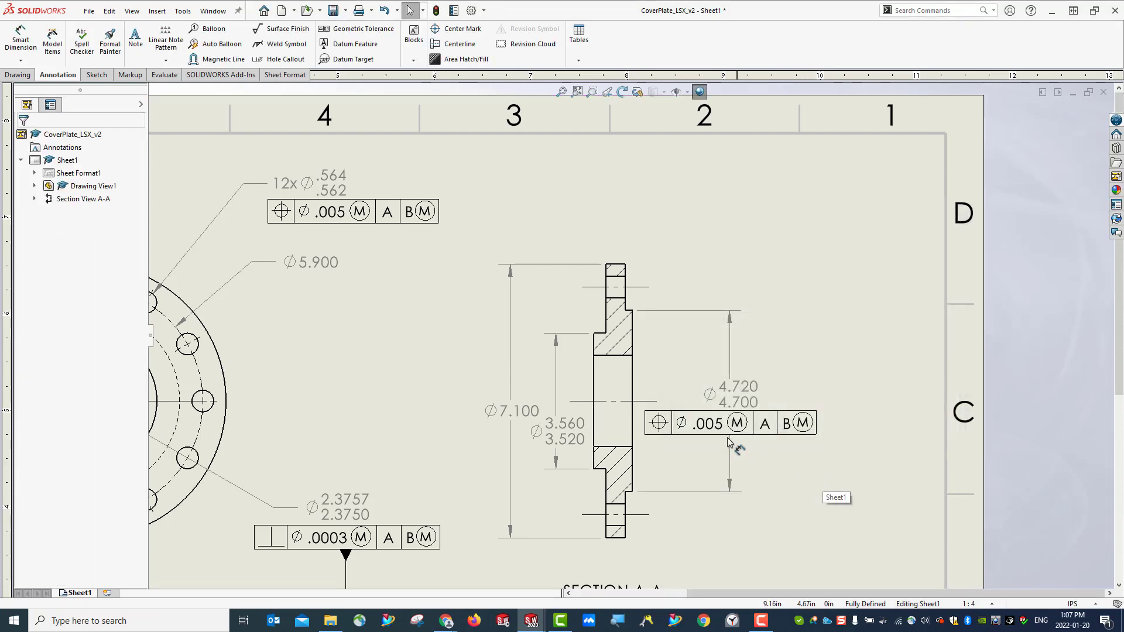
left_click_drag(725, 417, 760, 388)
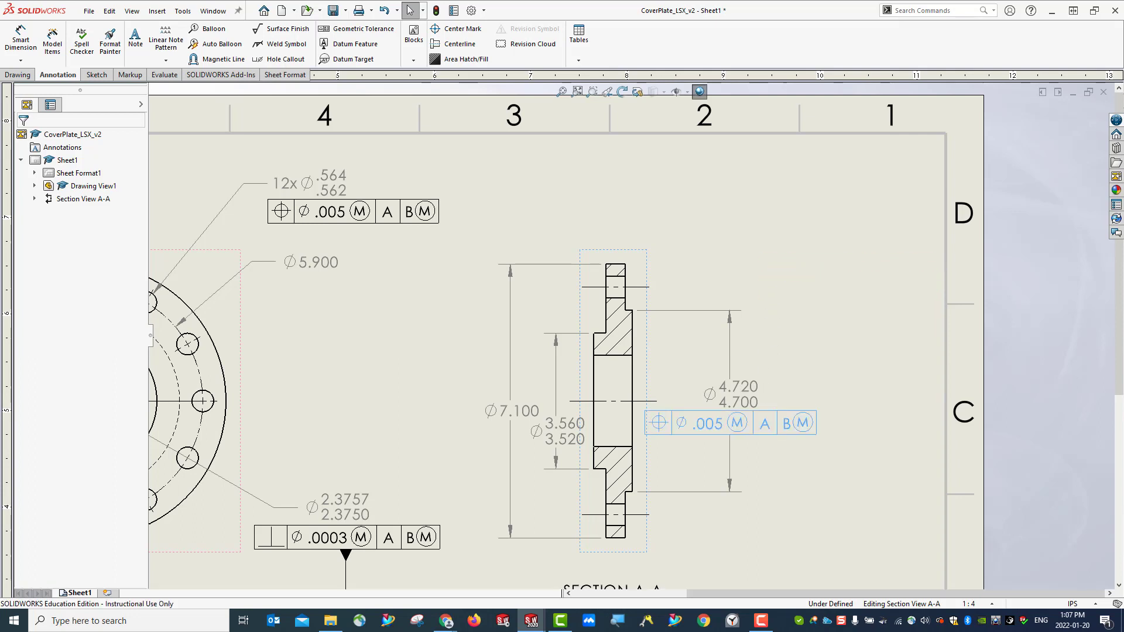
left_click(719, 399)
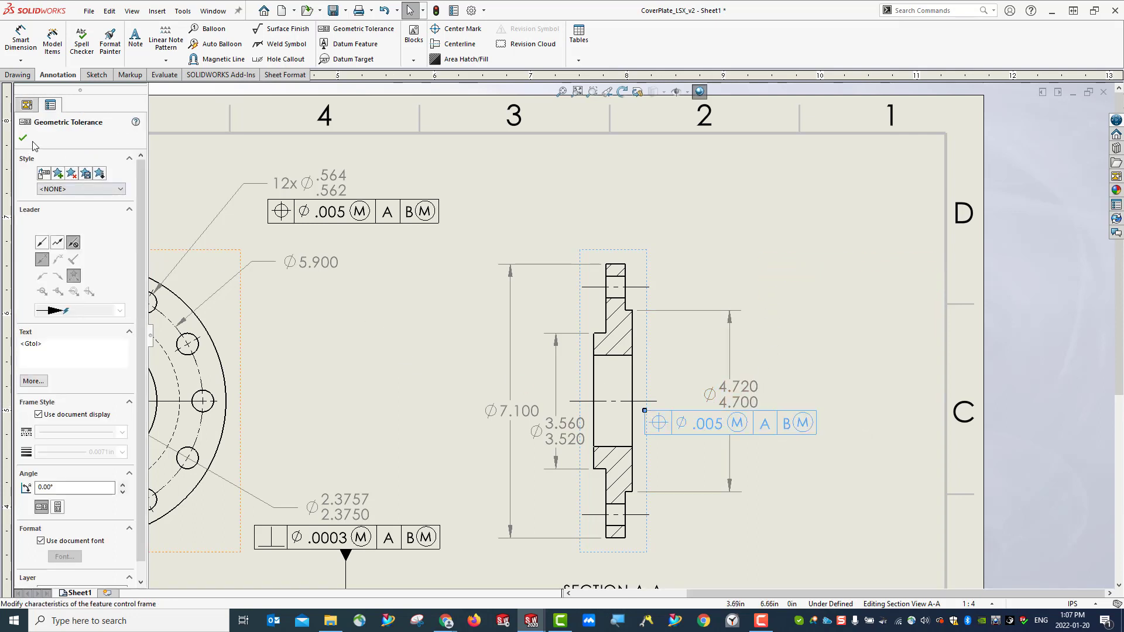
key("Return")
Step: Move the right shoulder's diameter text and tolerance frame above its extension lines, bring the dimension line closer to the section and save
left_click_drag(719, 389, 721, 247)
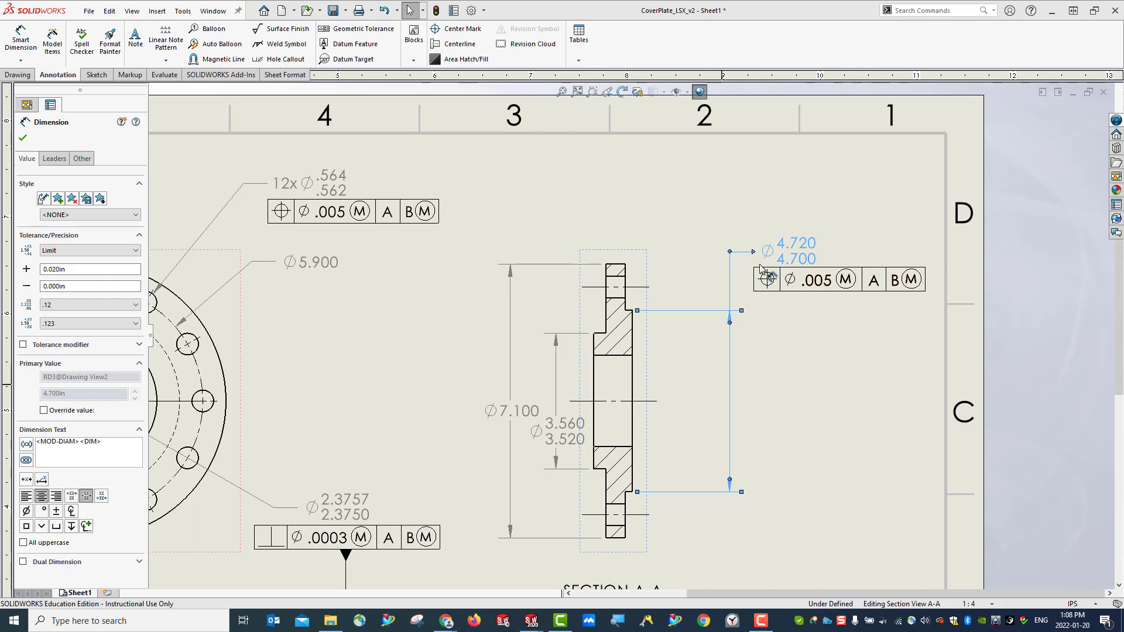
left_click_drag(729, 320, 670, 321)
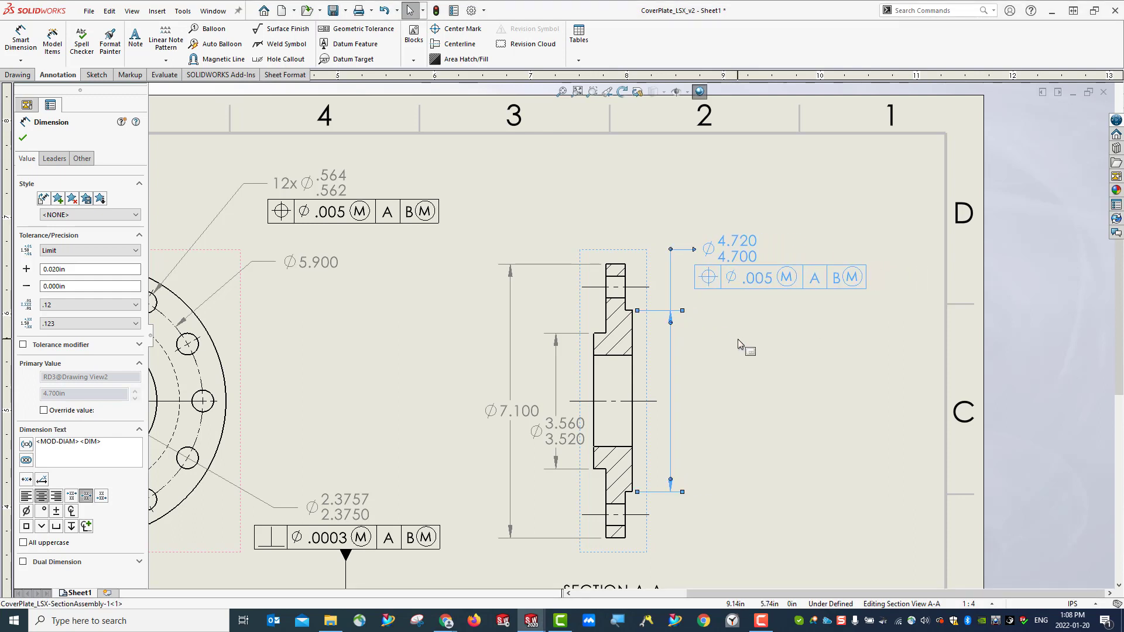
left_click(24, 138)
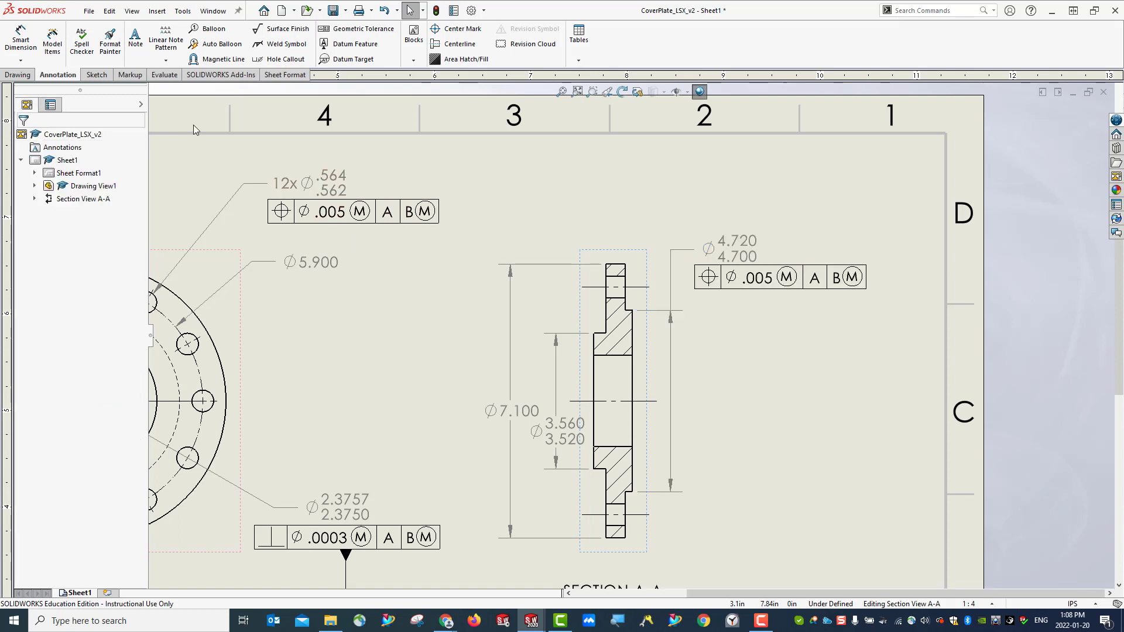
left_click(333, 10)
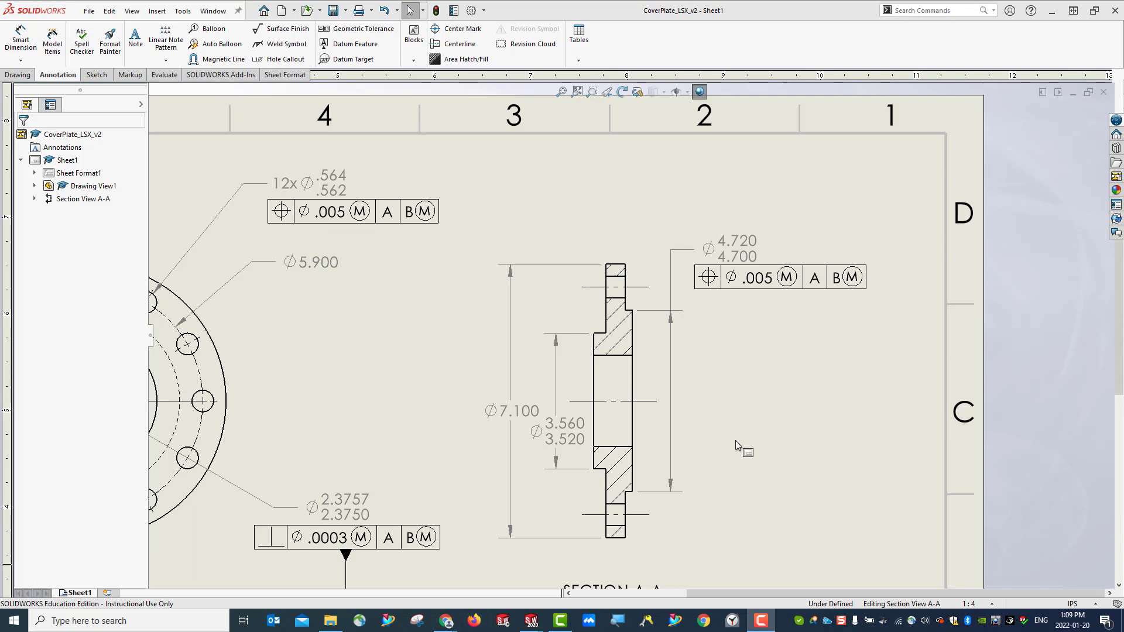
Step: Dimension the horizontal distance between the left hub's end face and the flange's left face, placing it above section view A-A
left_click(20, 39)
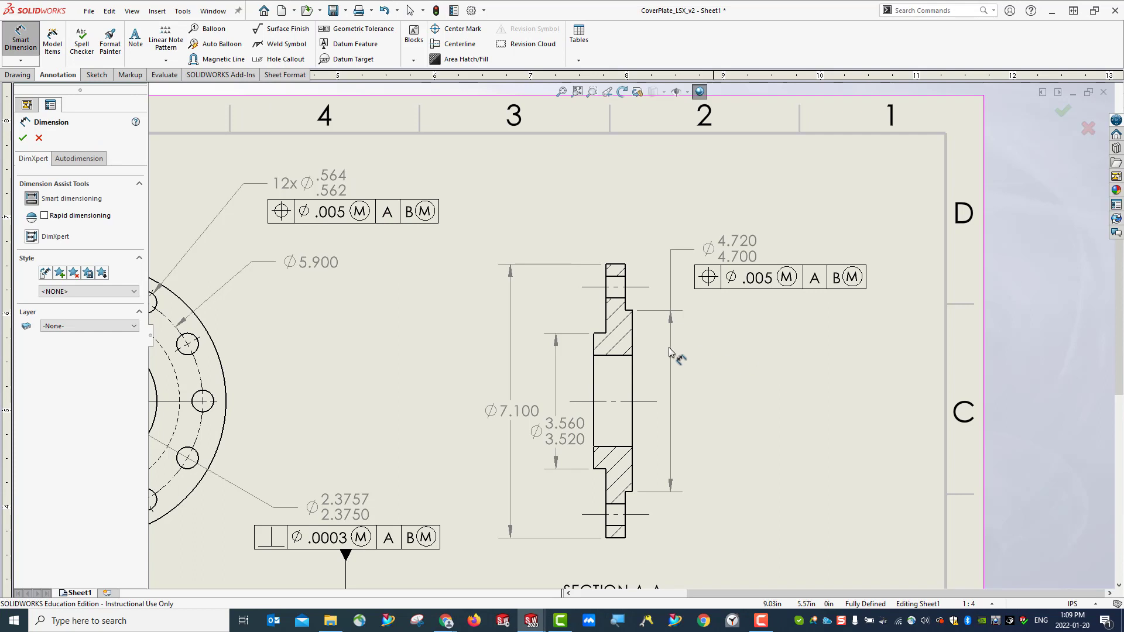
left_click(595, 370)
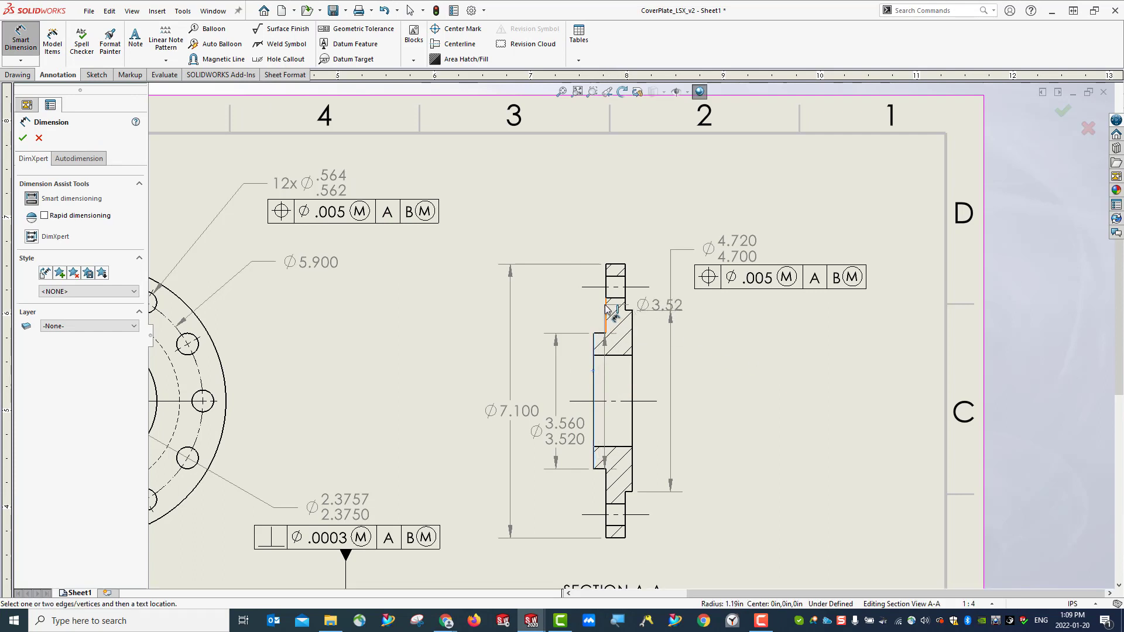
left_click(608, 274)
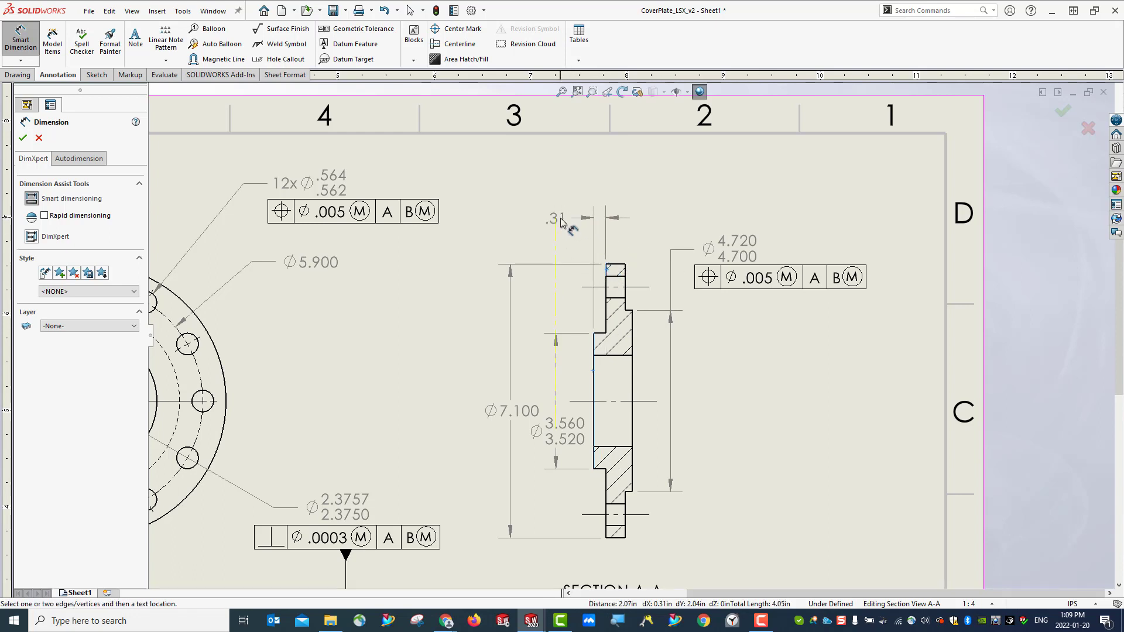
left_click(561, 221)
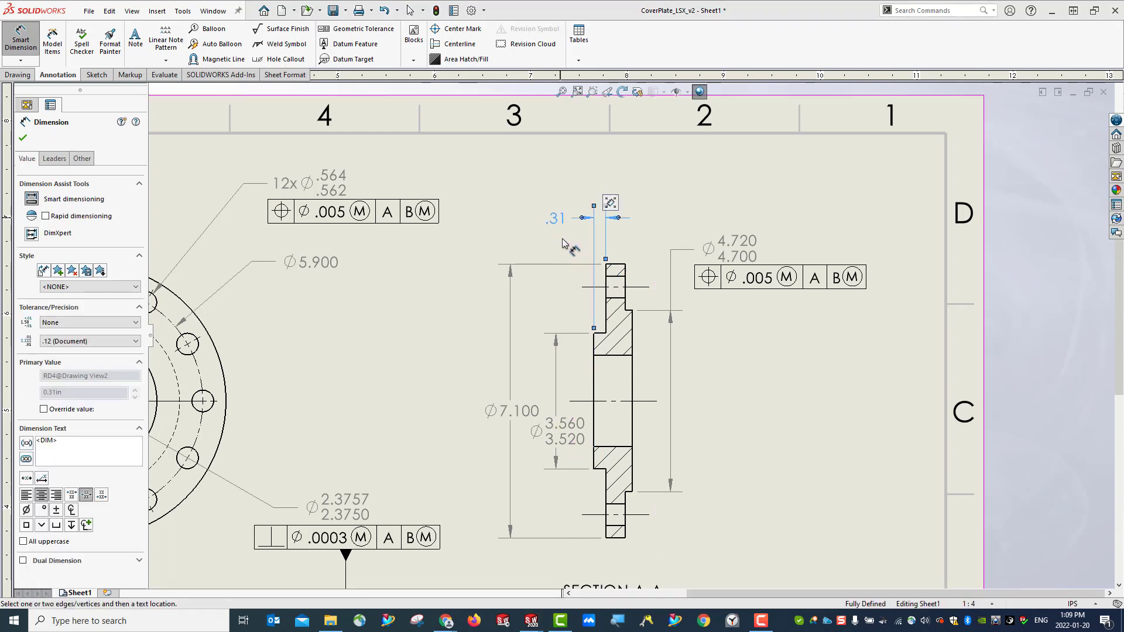
Step: Format the hub's depth dimension with parentheses and an inspection frame, and set its precision to three decimals (.123)
left_click(613, 205)
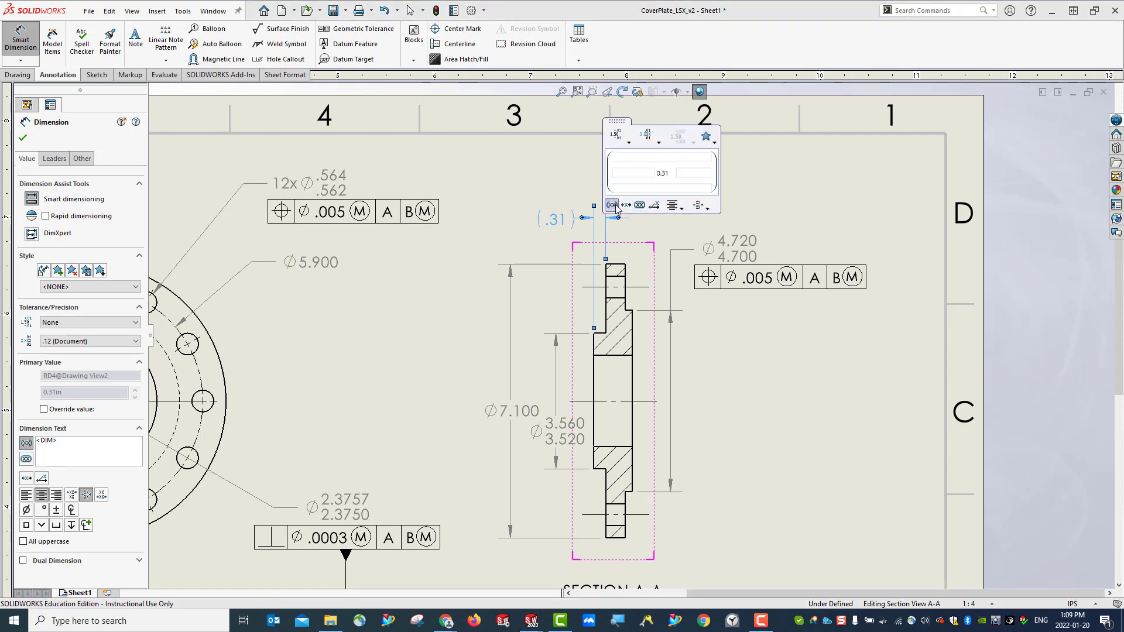
left_click(640, 206)
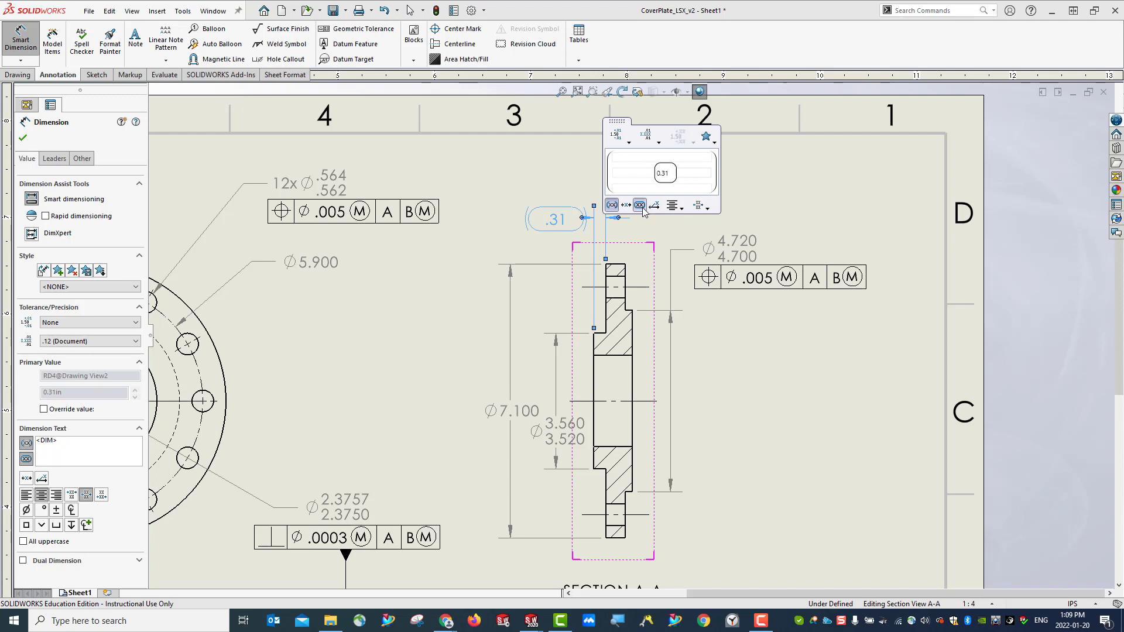
left_click(659, 142)
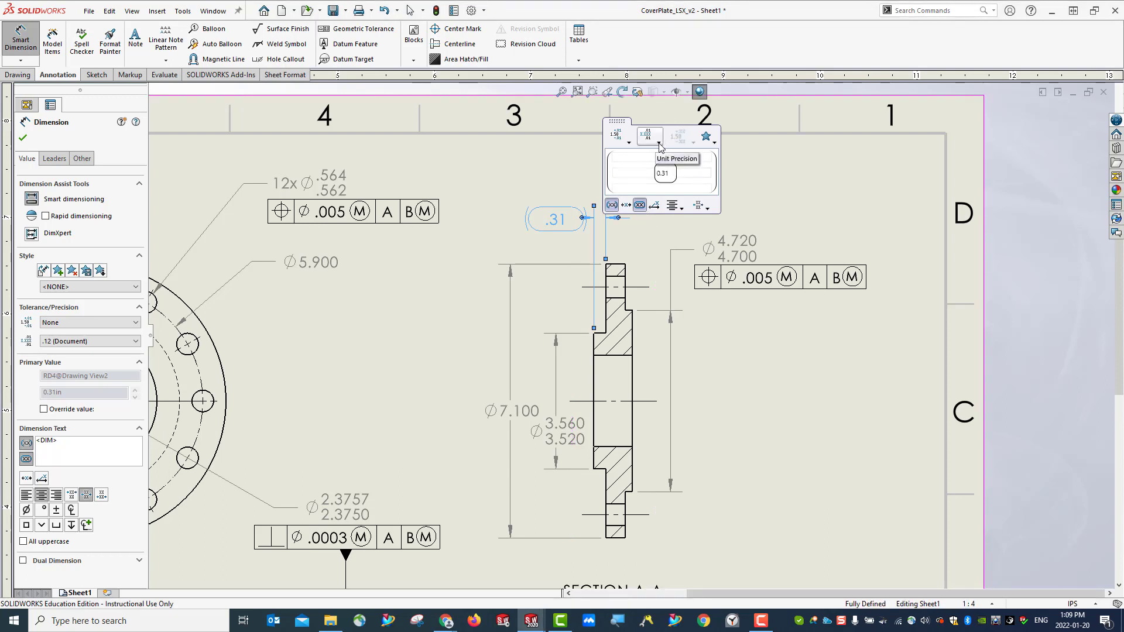
left_click(646, 187)
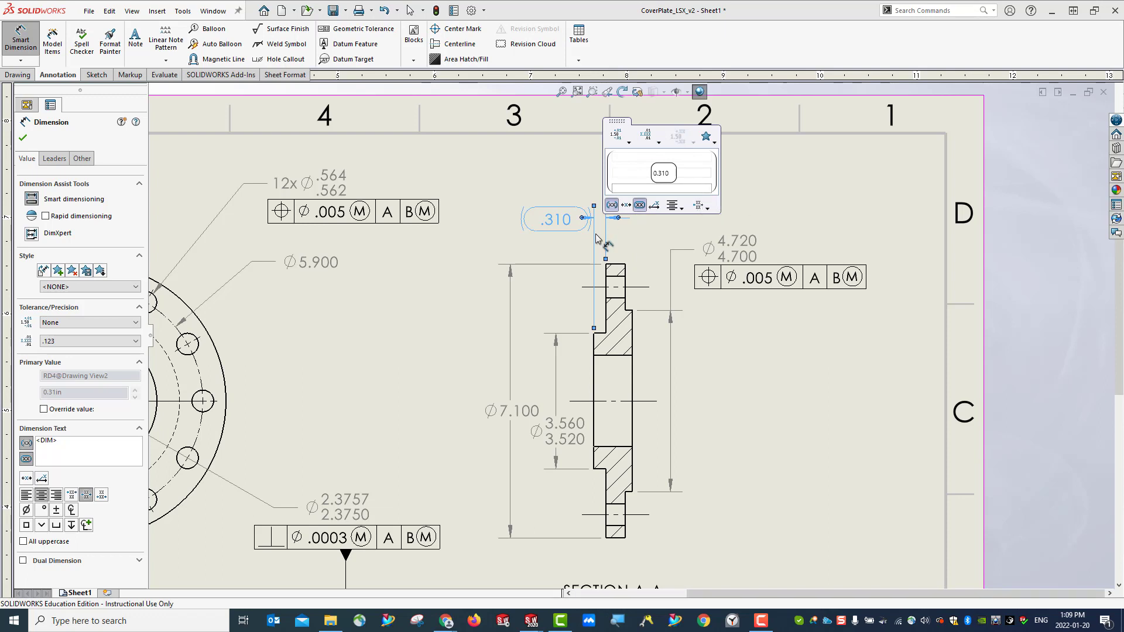
left_click(23, 139)
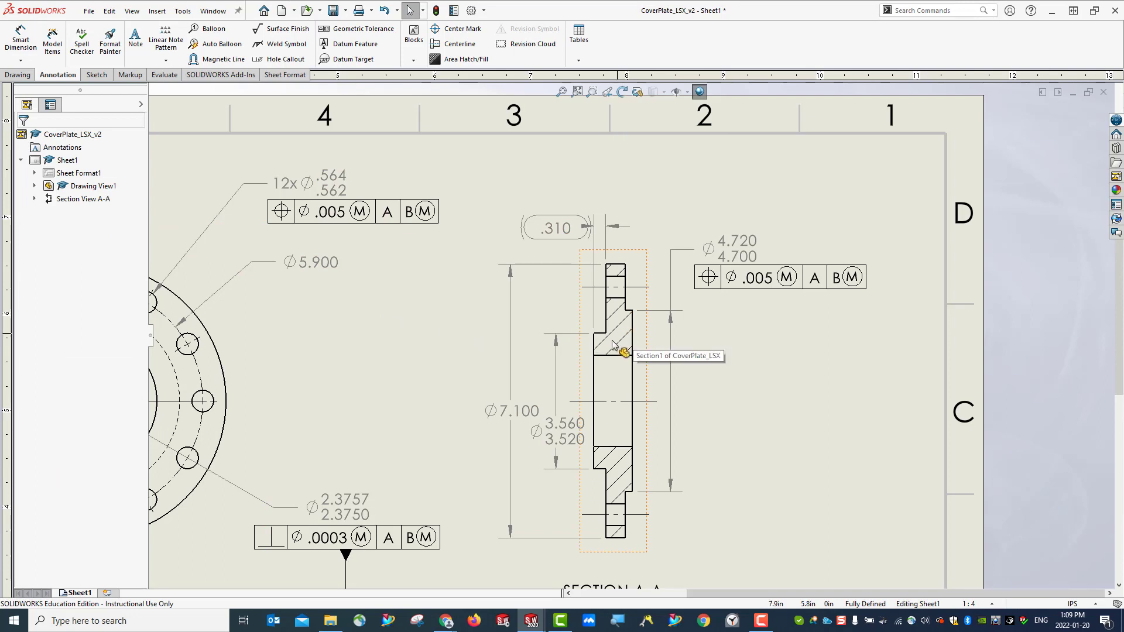
Step: Dimension the overall thickness in section view A-A, from the left hub's end face to the right shoulder's end face, placing it above the hub's depth dimension
left_click(595, 368)
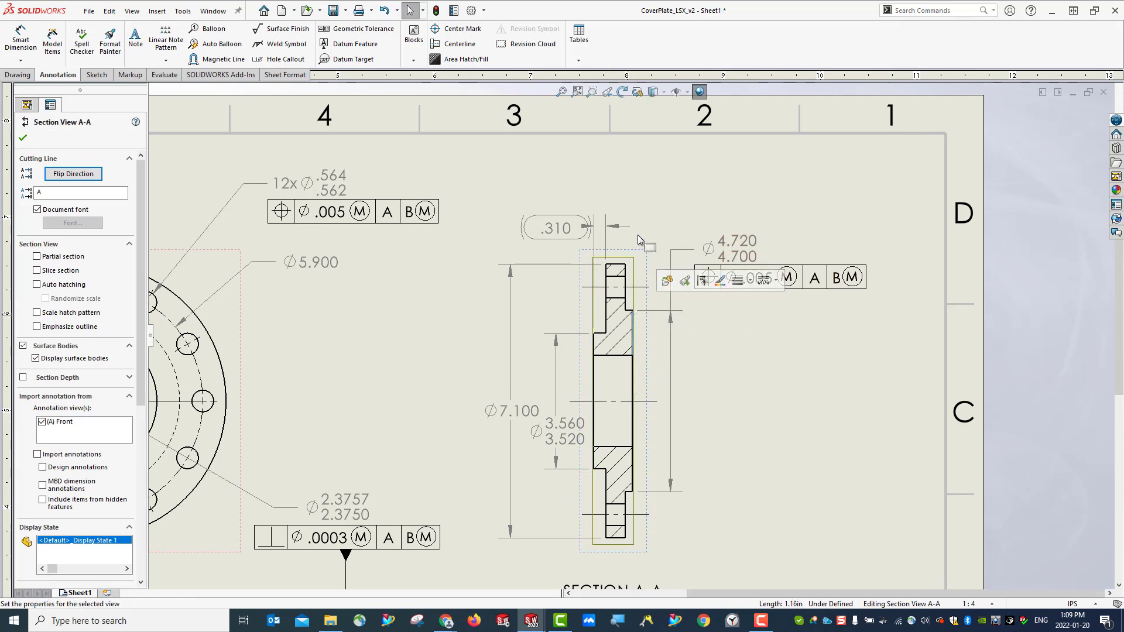
left_click(22, 42)
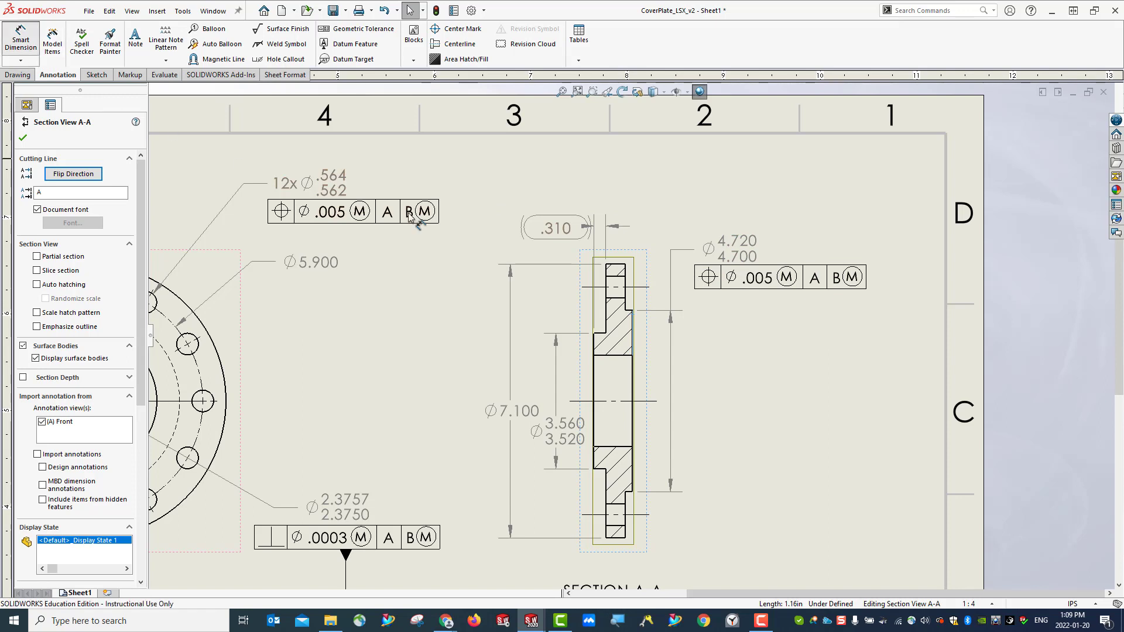
left_click(595, 347)
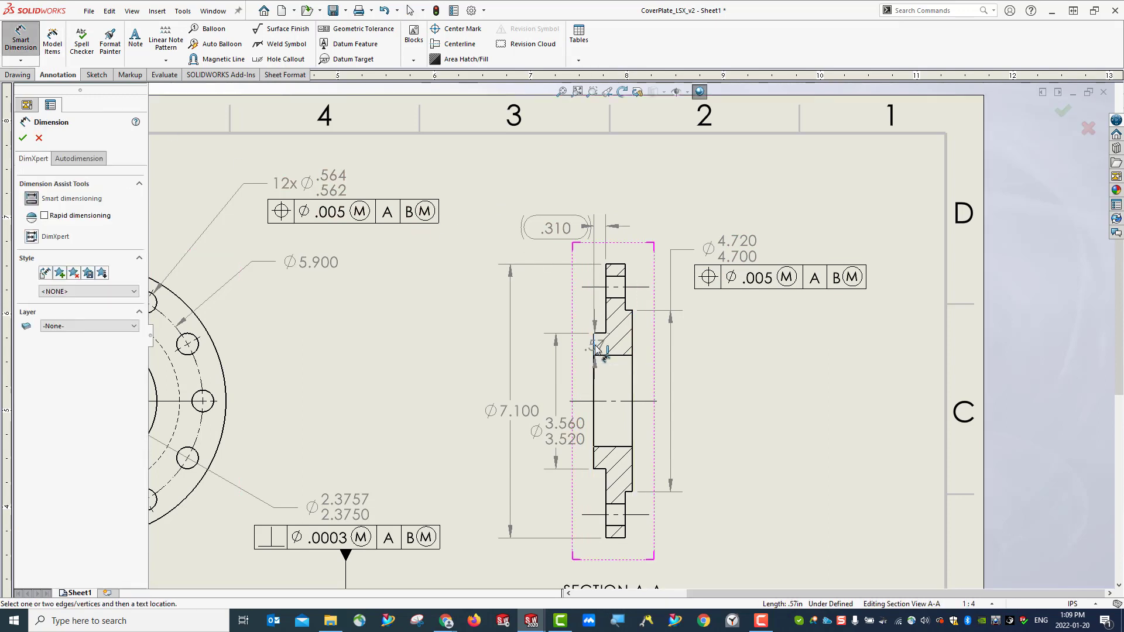
left_click(633, 328)
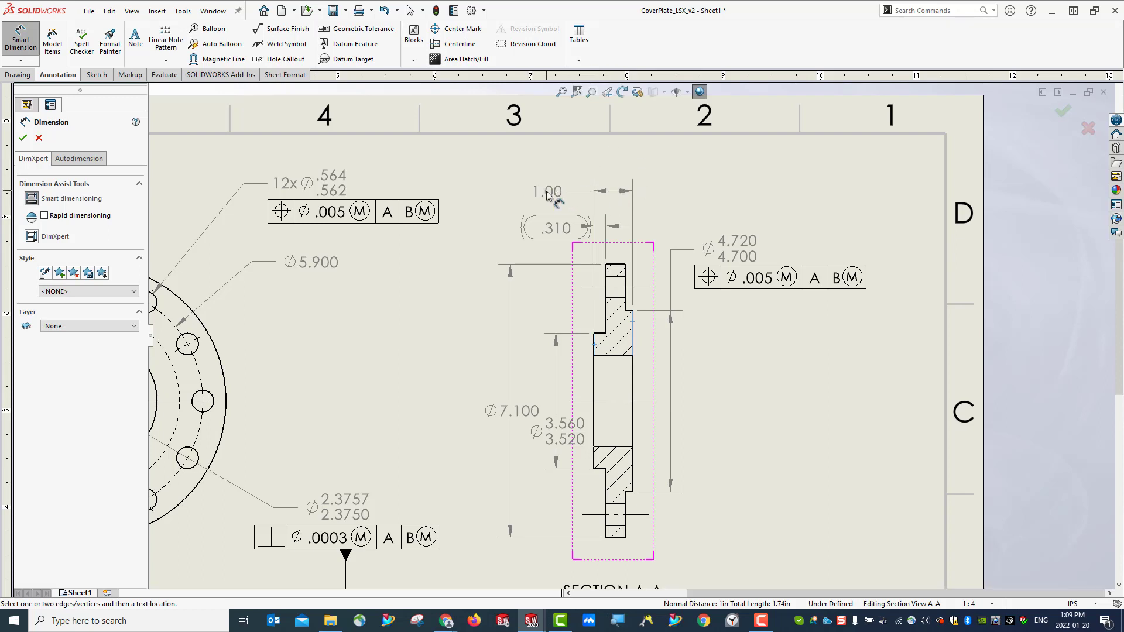
left_click(550, 196)
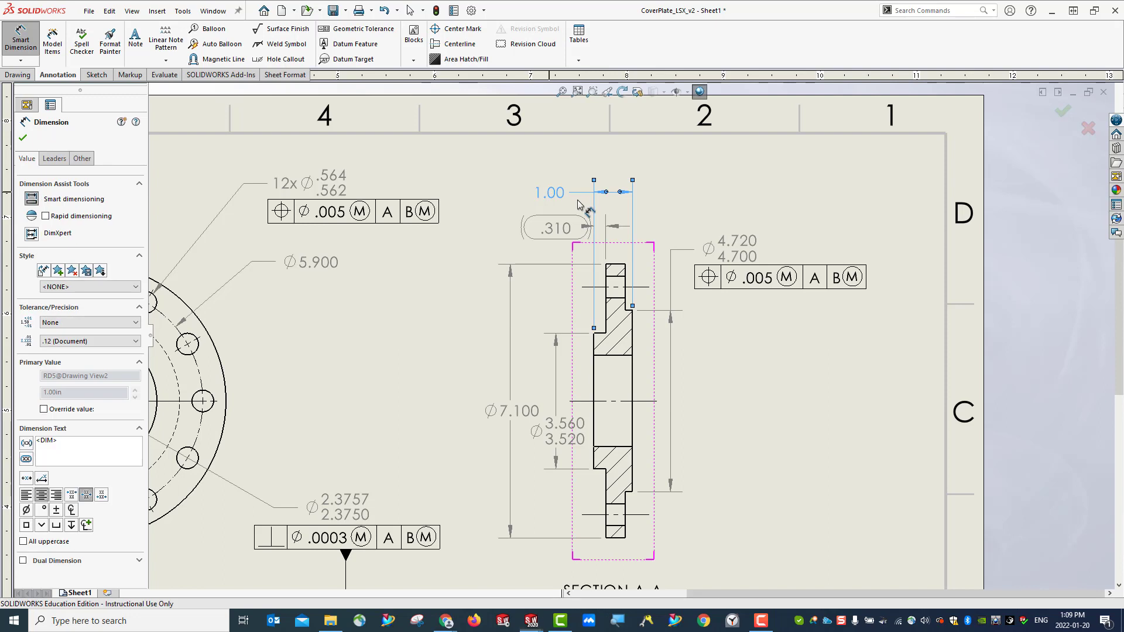
Step: Set the overall thickness dimension to three-decimal precision (.123) and give it an inspection frame
left_click(82, 342)
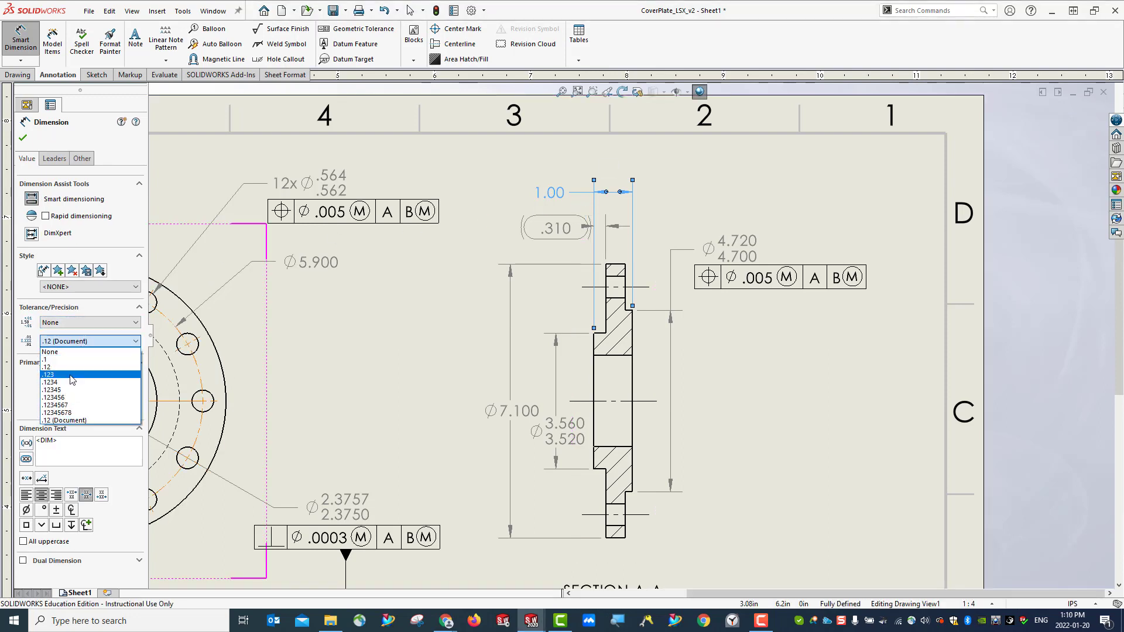
left_click(70, 375)
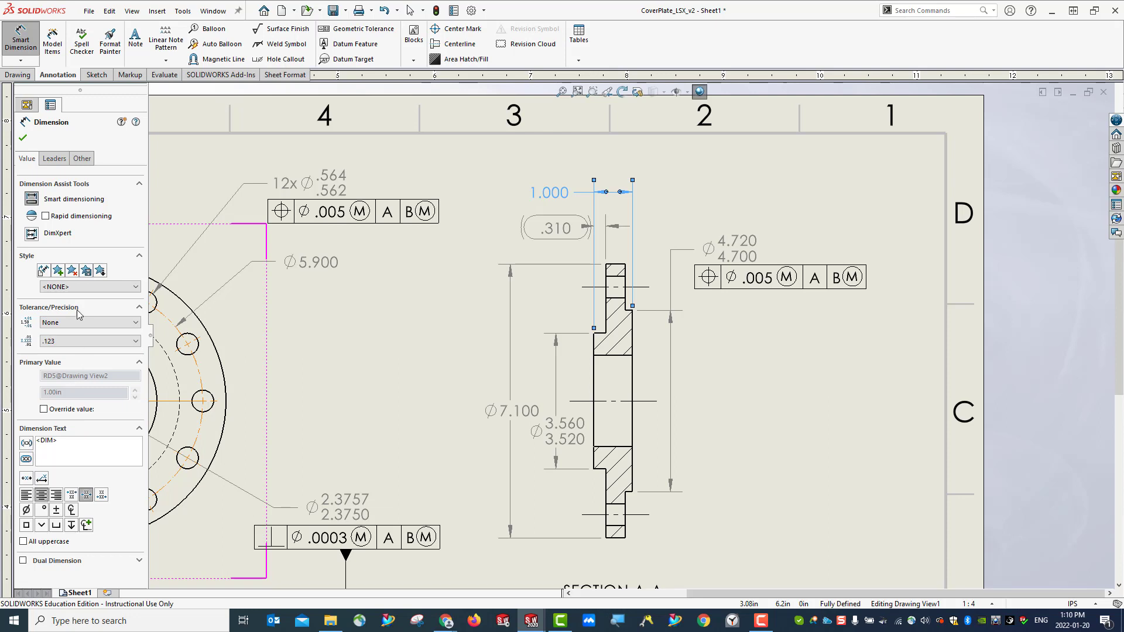
left_click(27, 459)
left_click(23, 137)
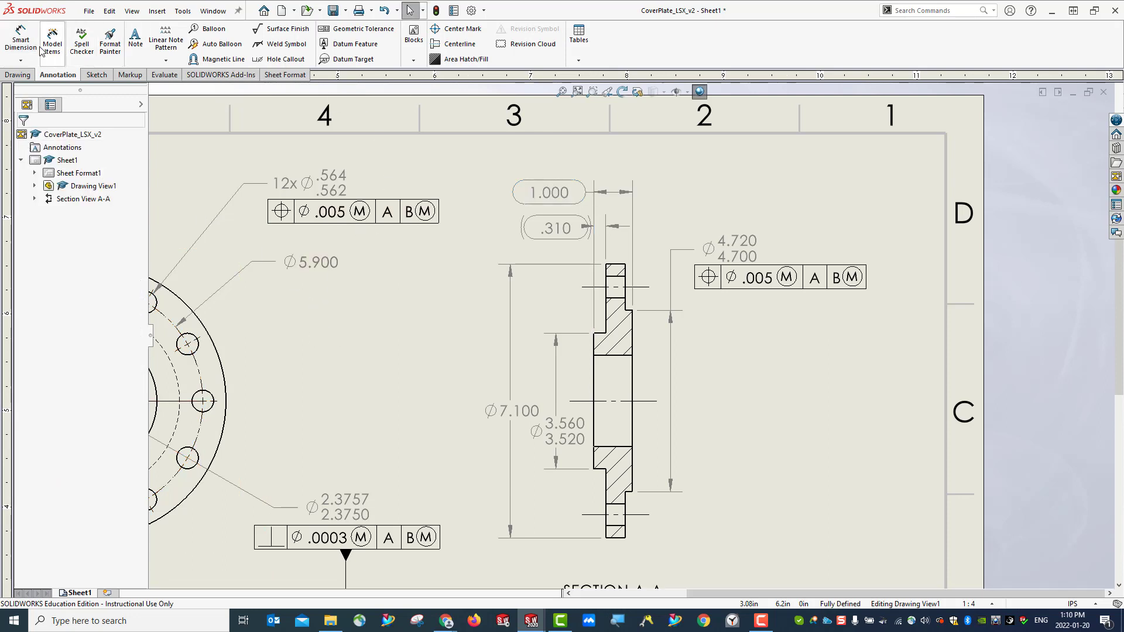
Step: Dimension the horizontal distance between the flange's right face and the right shoulder's end face, placing it above the section
left_click(21, 42)
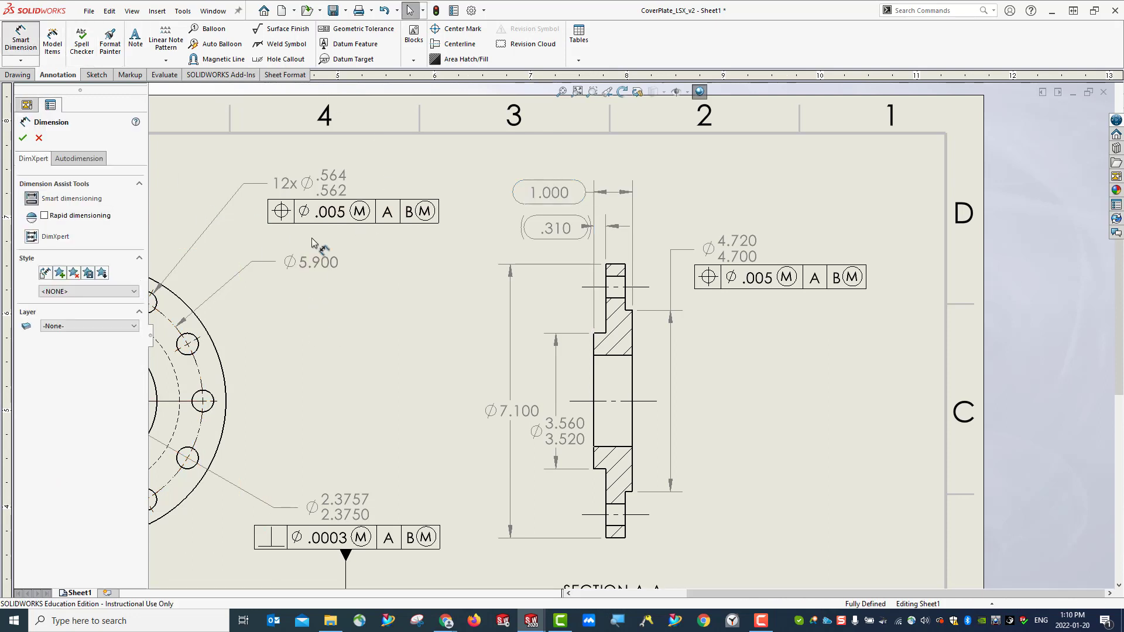
left_click(626, 270)
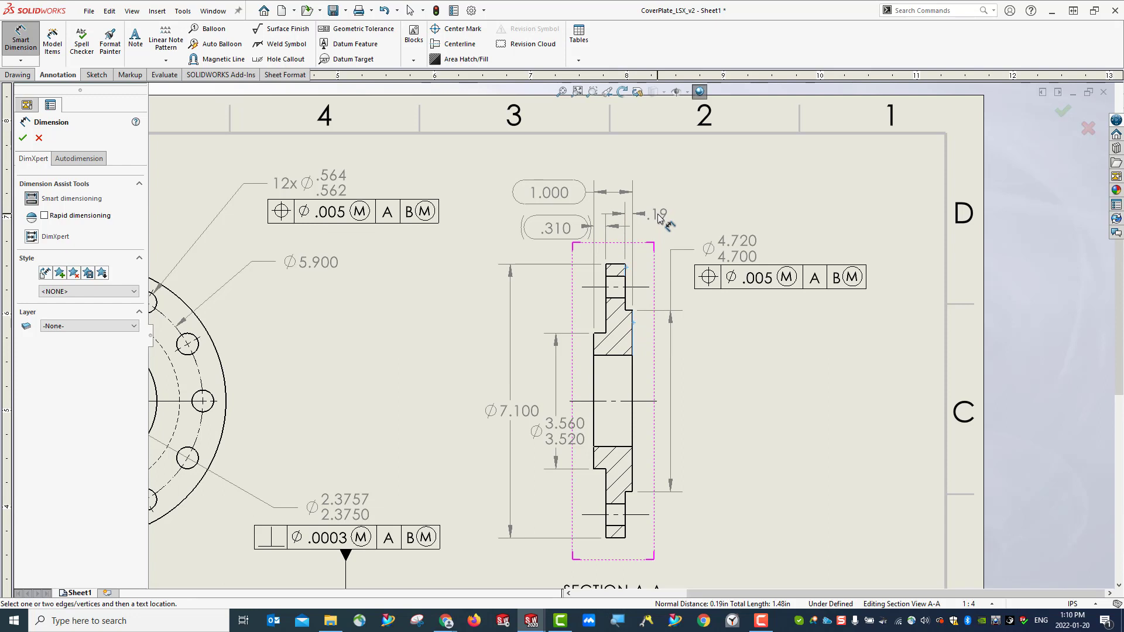
left_click(659, 217)
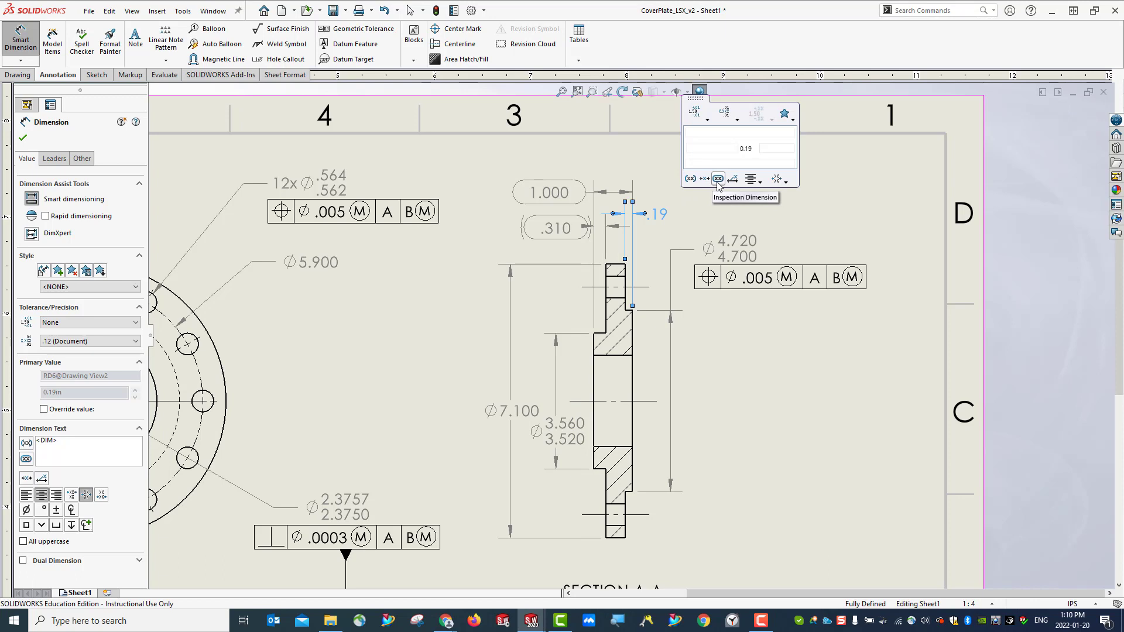
Step: Give the right shoulder's depth dimension an inspection frame and three-decimal precision (.123), and move its text rightward, clear of the arrows
left_click(717, 180)
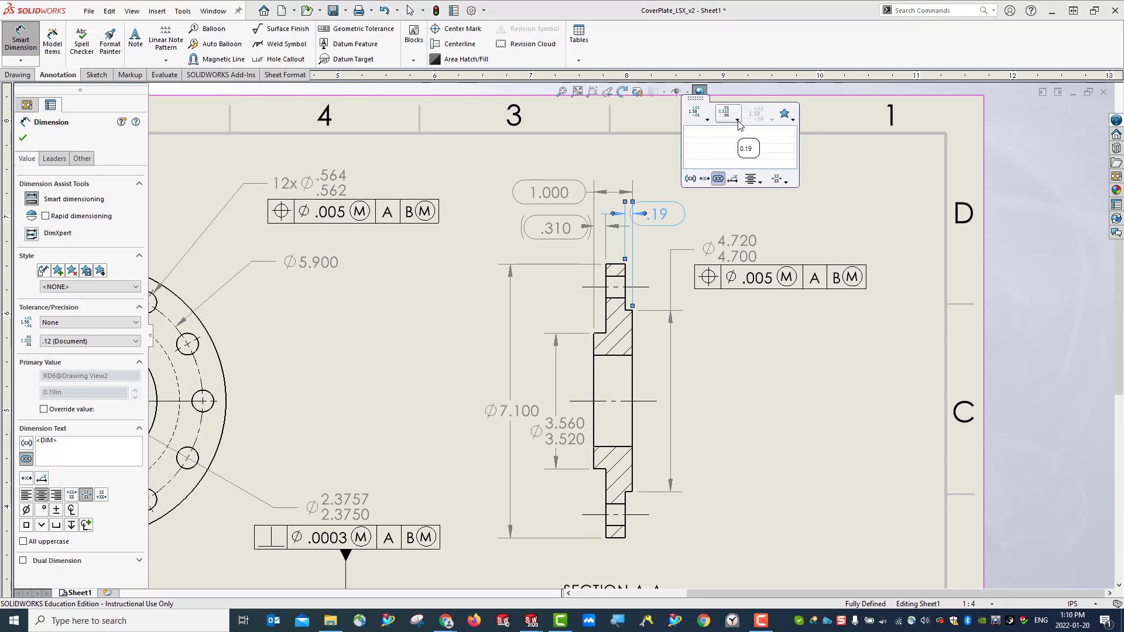
left_click(736, 118)
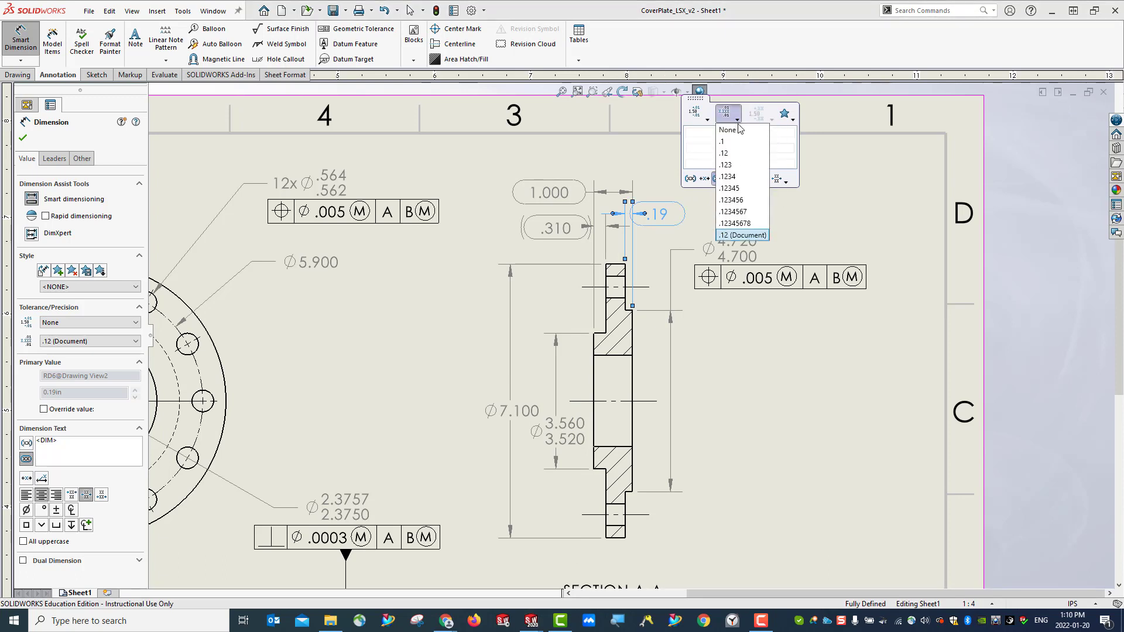
left_click(732, 165)
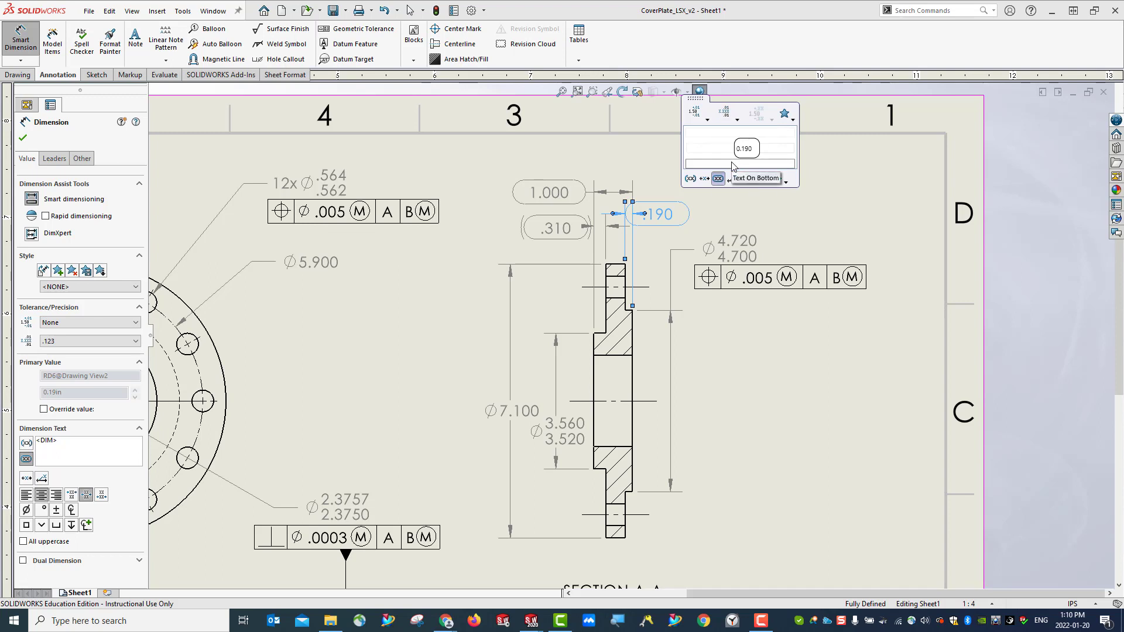
left_click(23, 140)
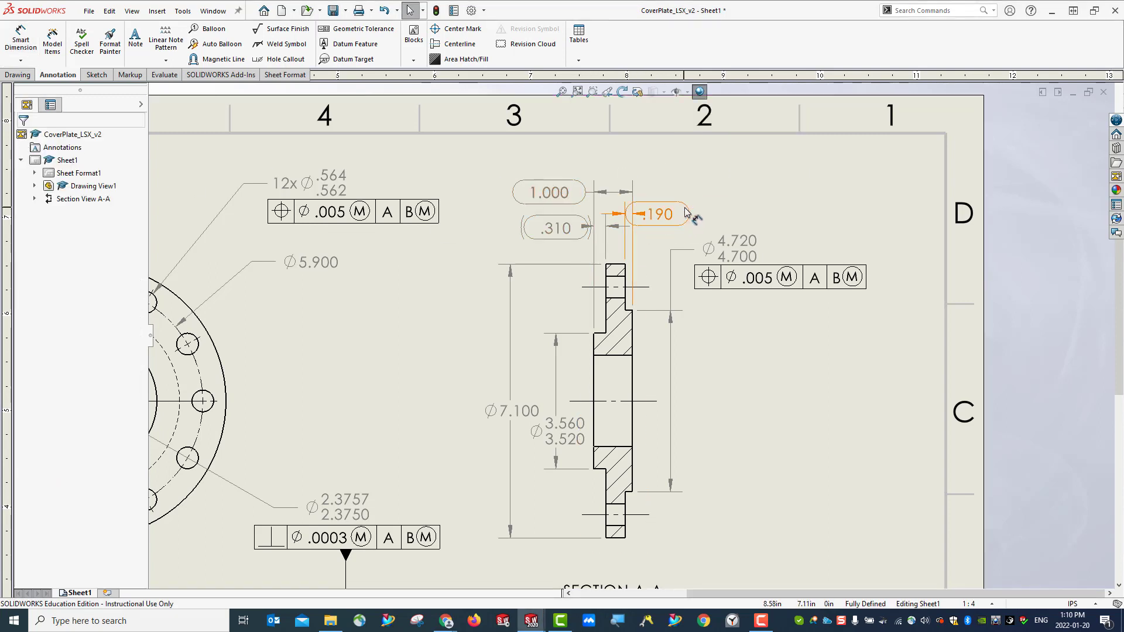
left_click_drag(690, 212, 724, 213)
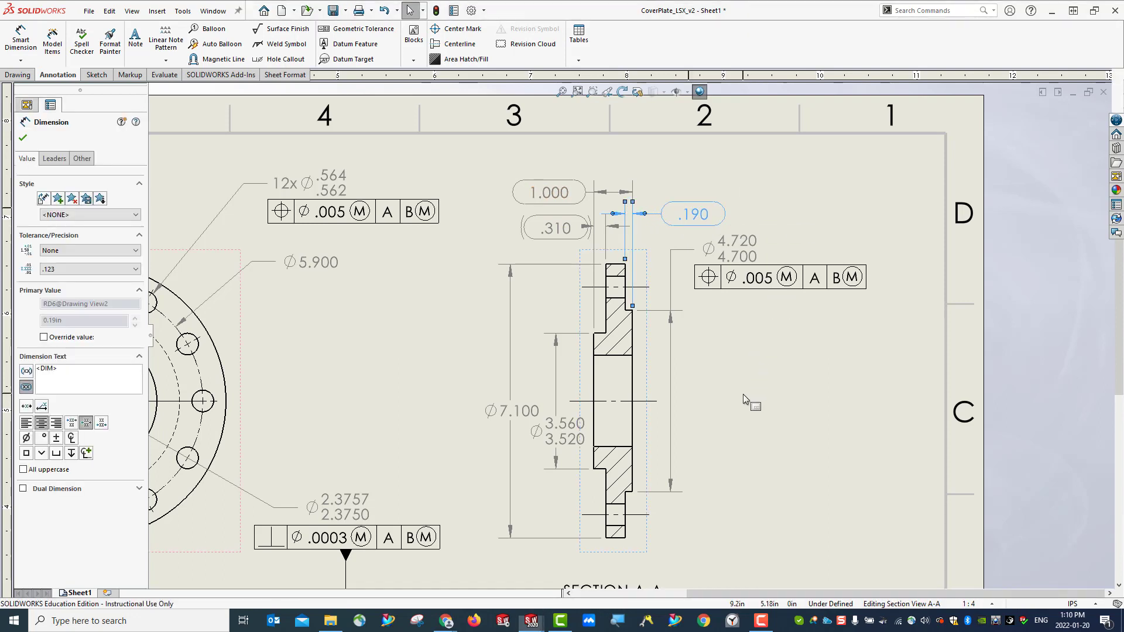
left_click(726, 388)
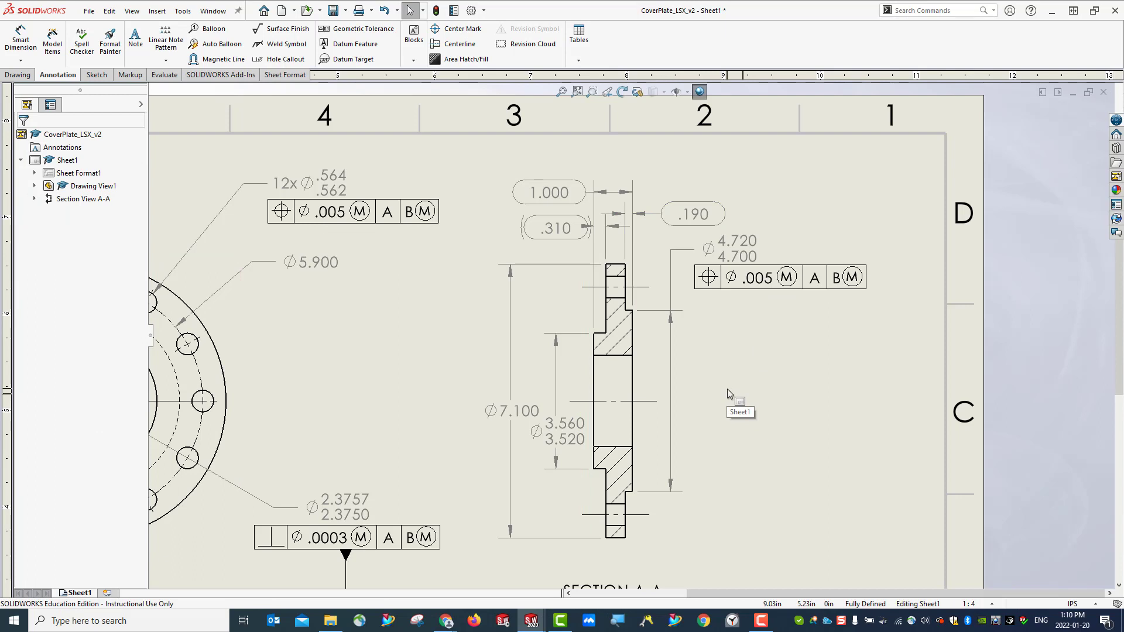
Step: Attach a new geometric tolerance frame to the flange's upper left edge in the section and choose Profile of Surface as its symbol
left_click(338, 31)
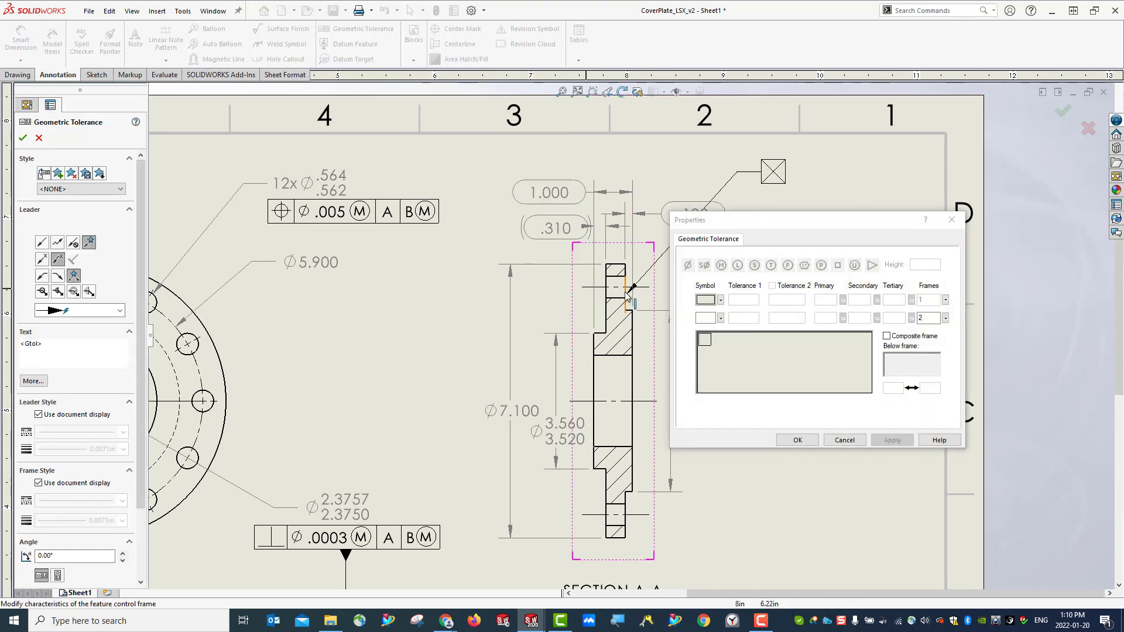
left_click(607, 264)
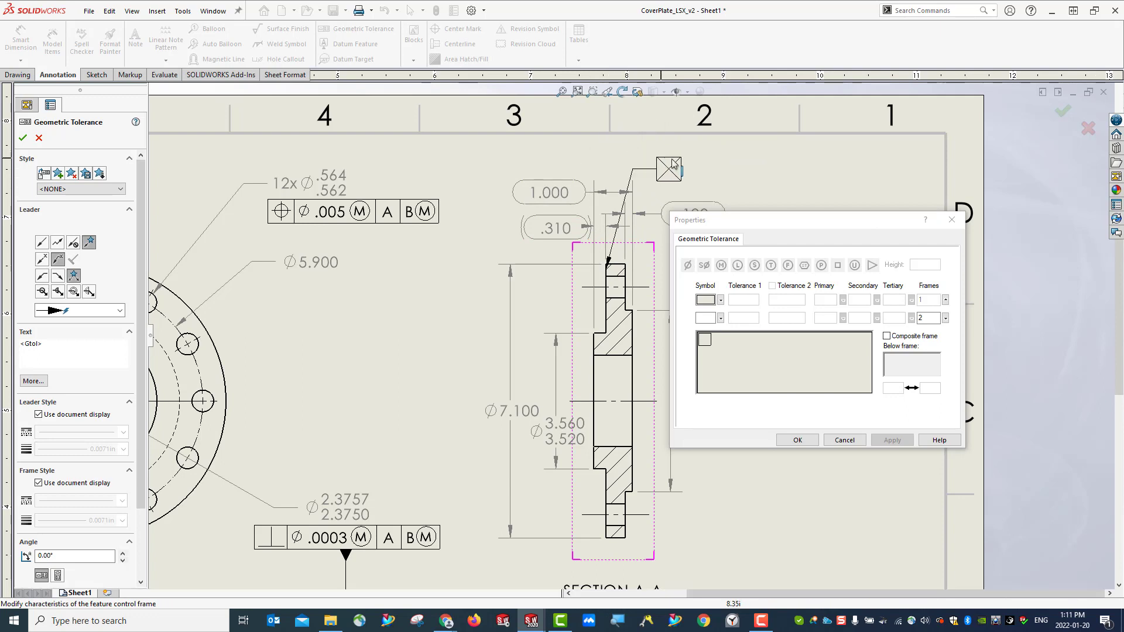
left_click(722, 301)
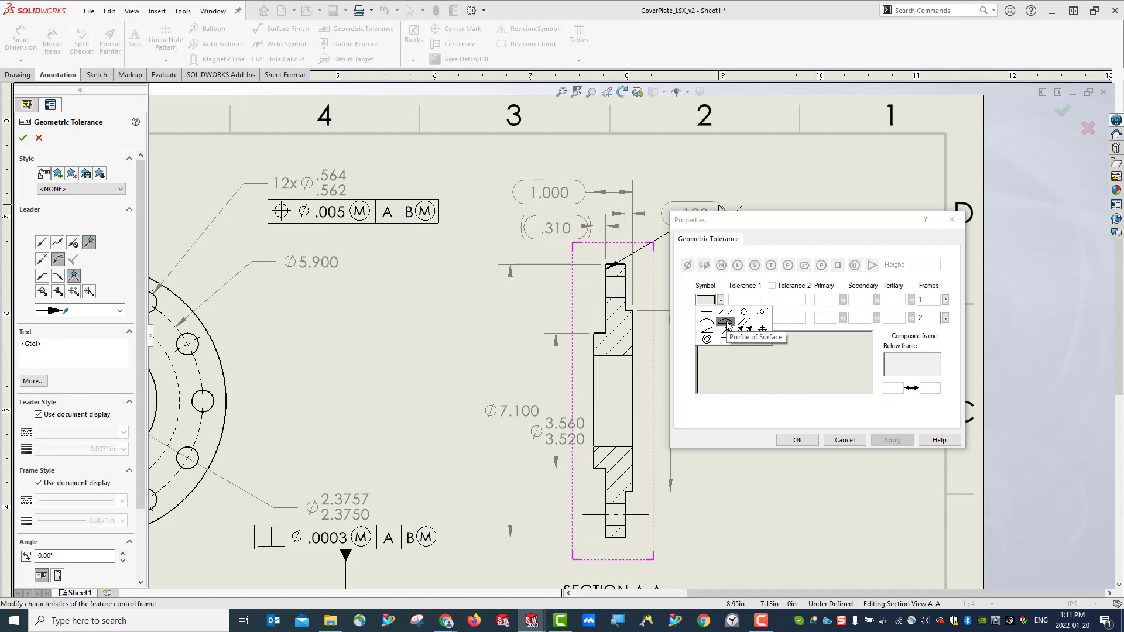
left_click(726, 323)
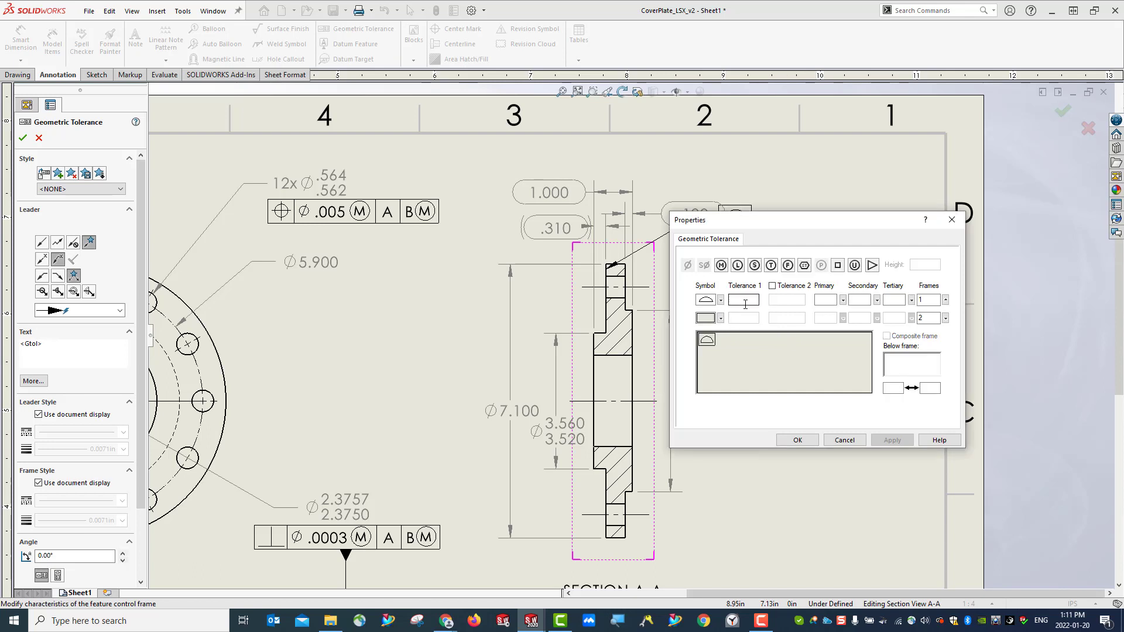
Step: Set the surface profile tolerance to .004 with datum A as primary and datum B at maximum material condition as secondary, and confirm it
left_click(746, 303)
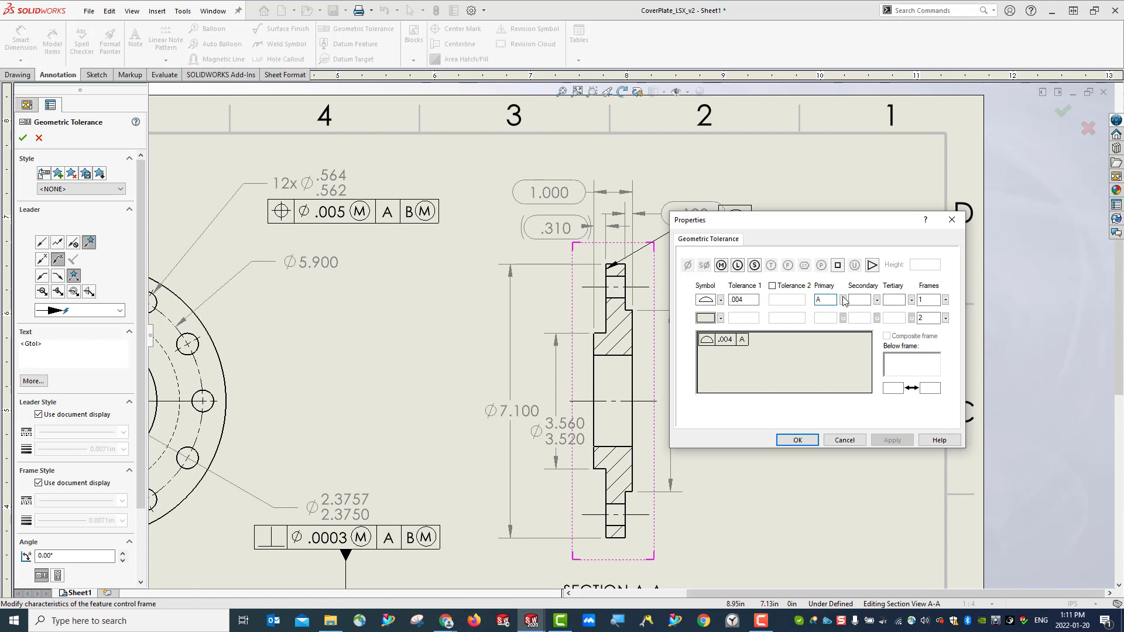
left_click(858, 299)
left_click(721, 265)
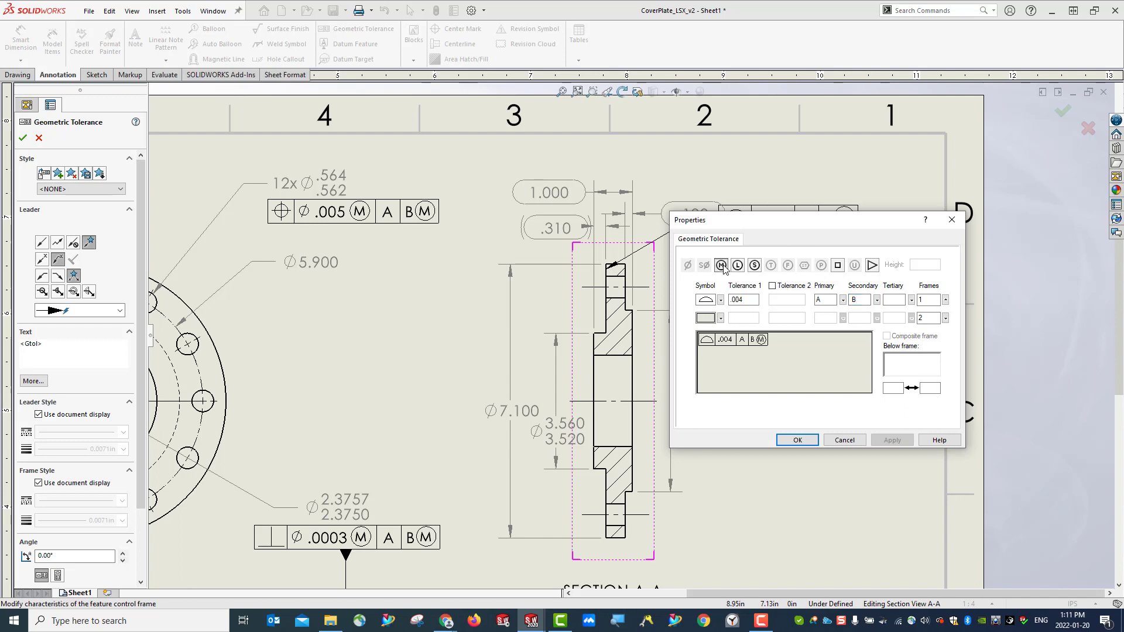
left_click(797, 440)
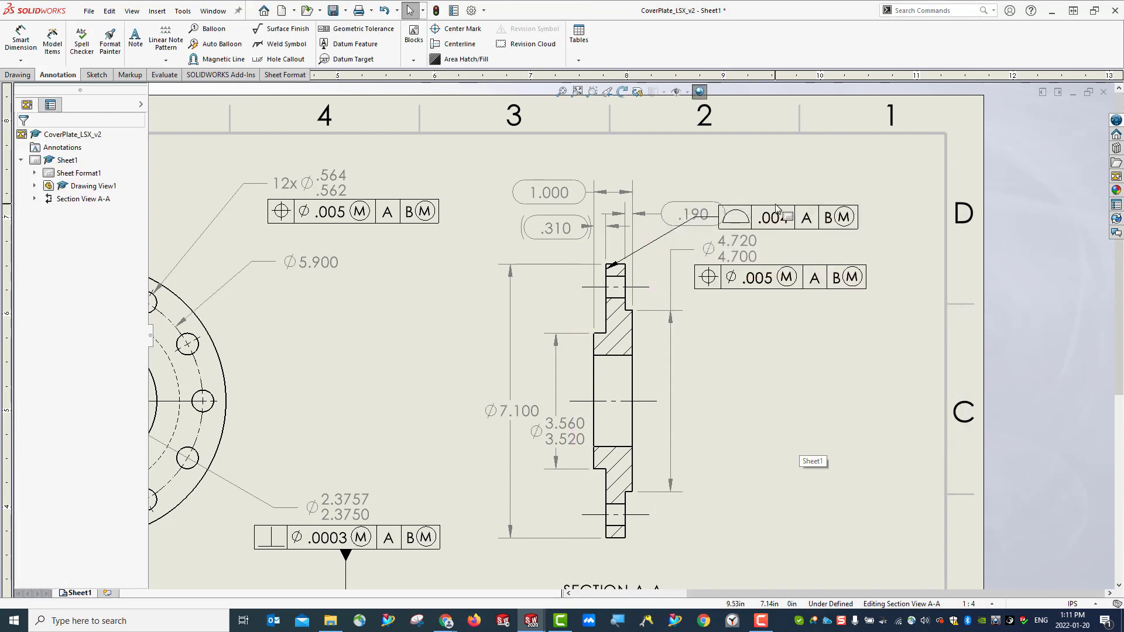
Step: Move the .004 surface profile frame above the overall thickness dimension, in line with the flange's left face
left_click_drag(776, 209, 500, 153)
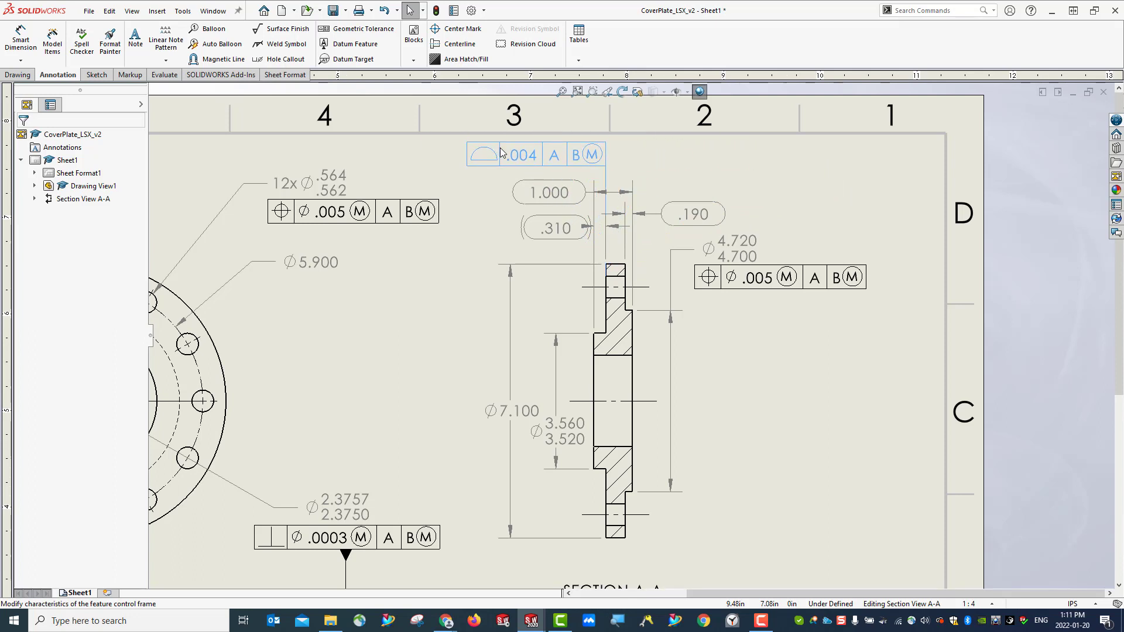
left_click_drag(500, 153, 501, 153)
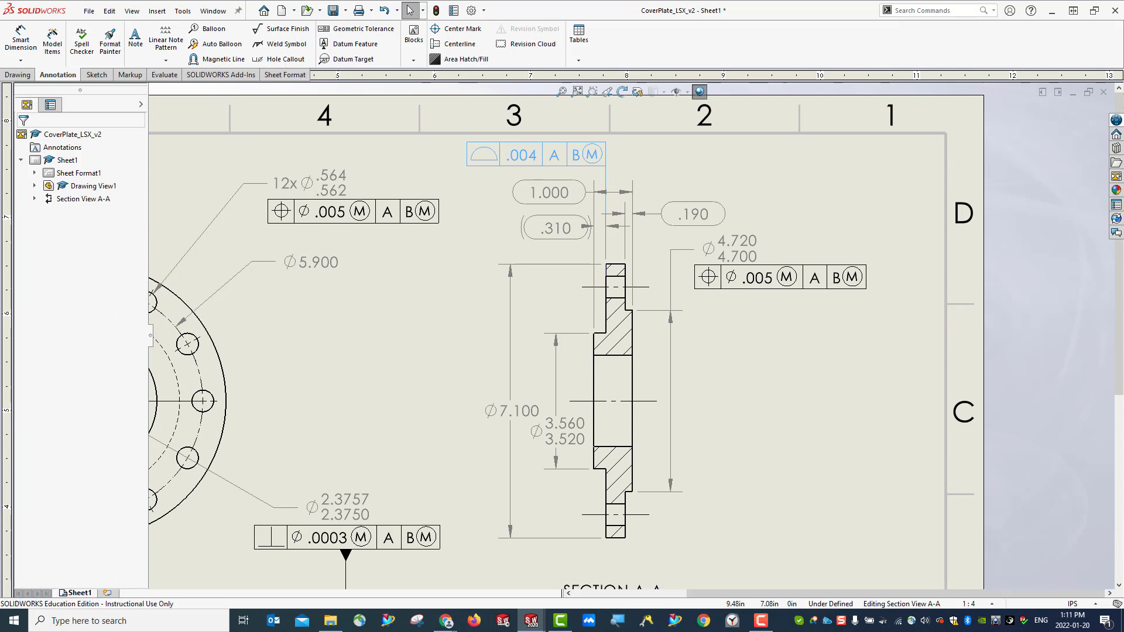
left_click(629, 233)
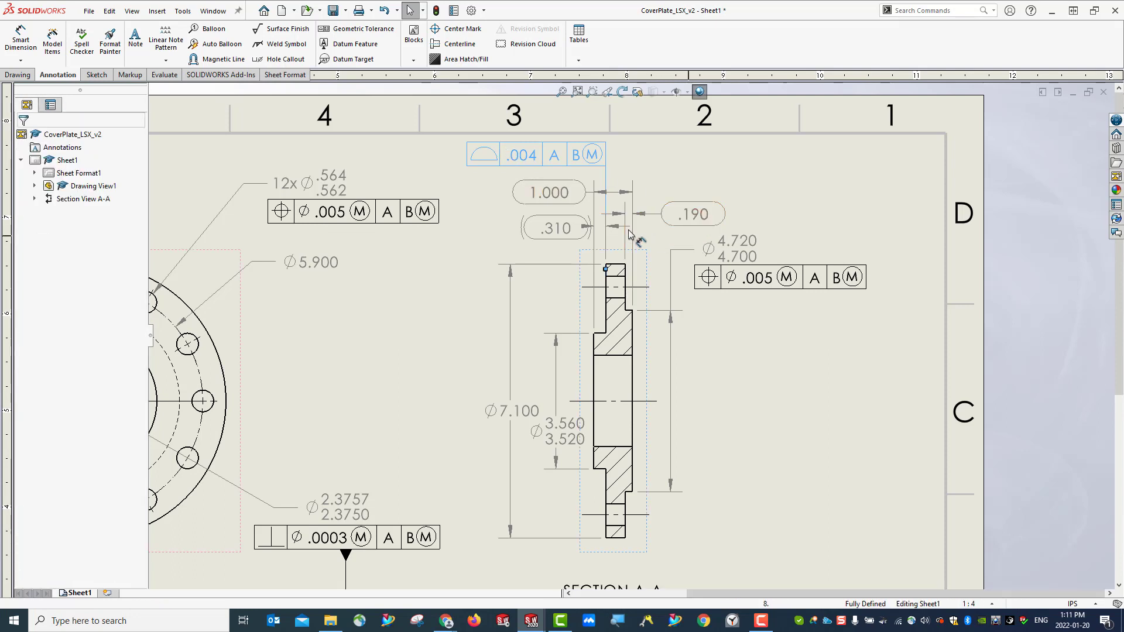
left_click(608, 190)
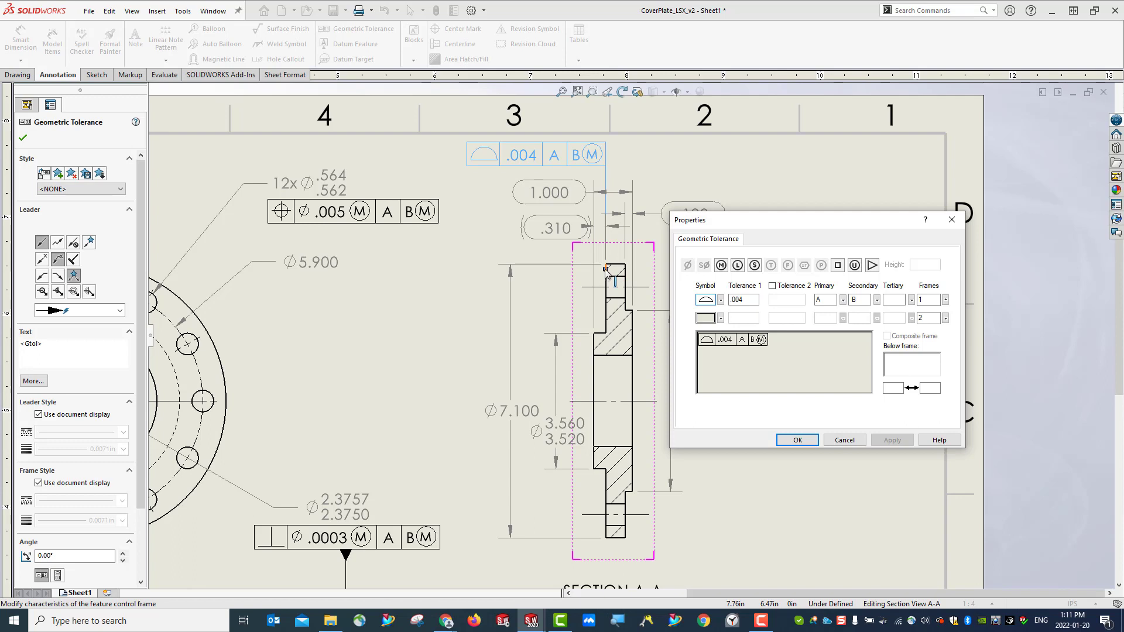
left_click(605, 269)
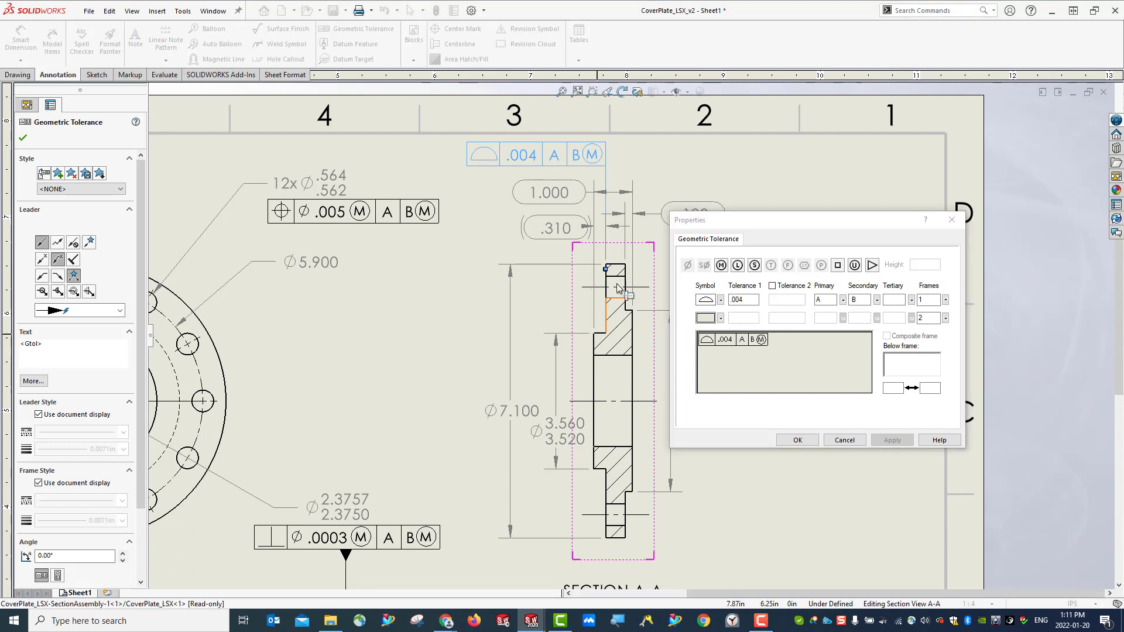
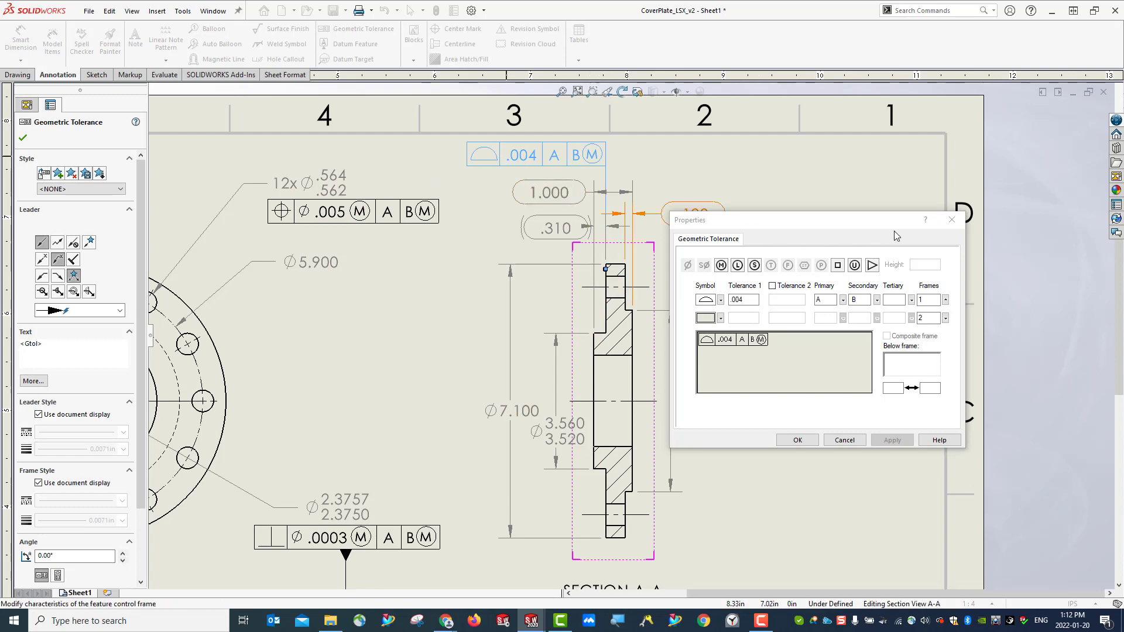
key("Return")
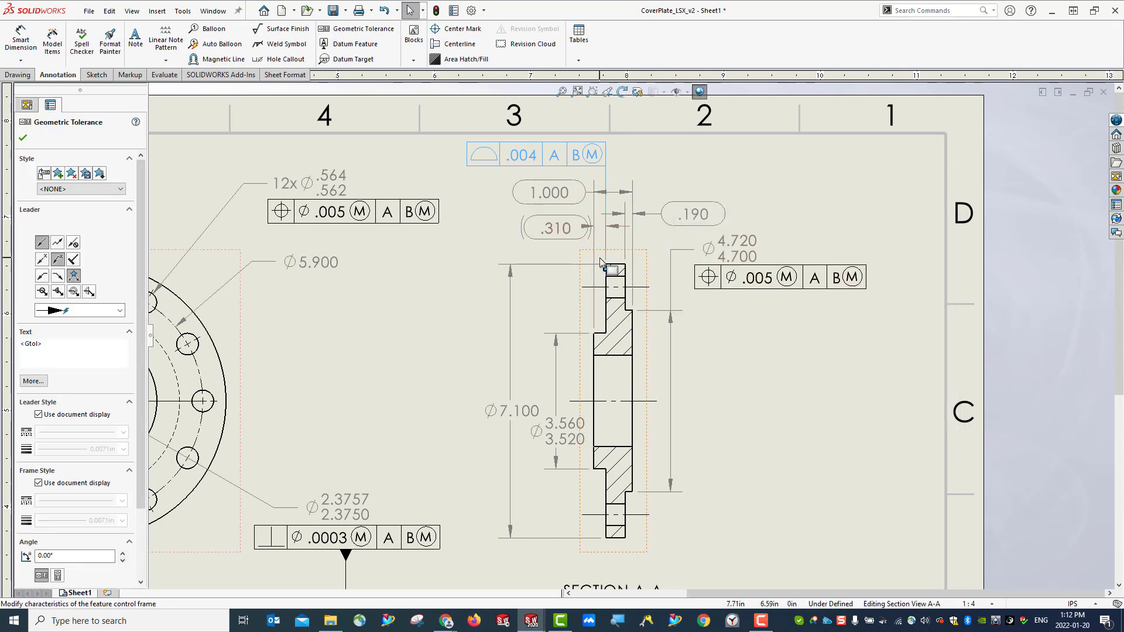
Step: Reattach the surface profile frame's leader to the left hub's end face and shift the frame left to line up with that face
left_click_drag(605, 269, 595, 347)
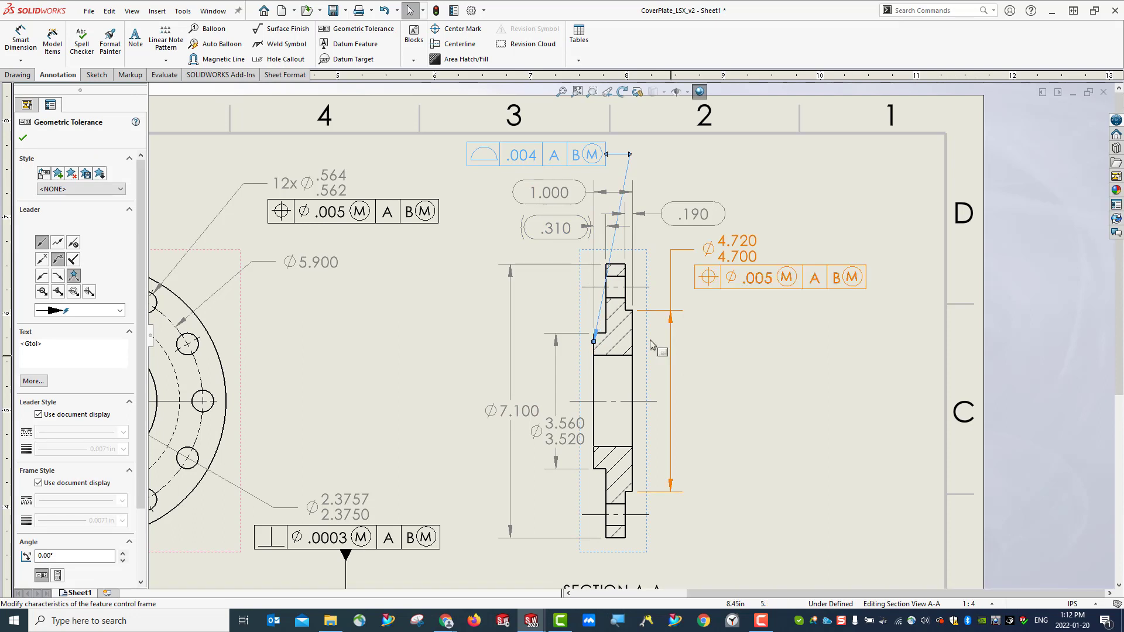
left_click_drag(478, 158, 466, 155)
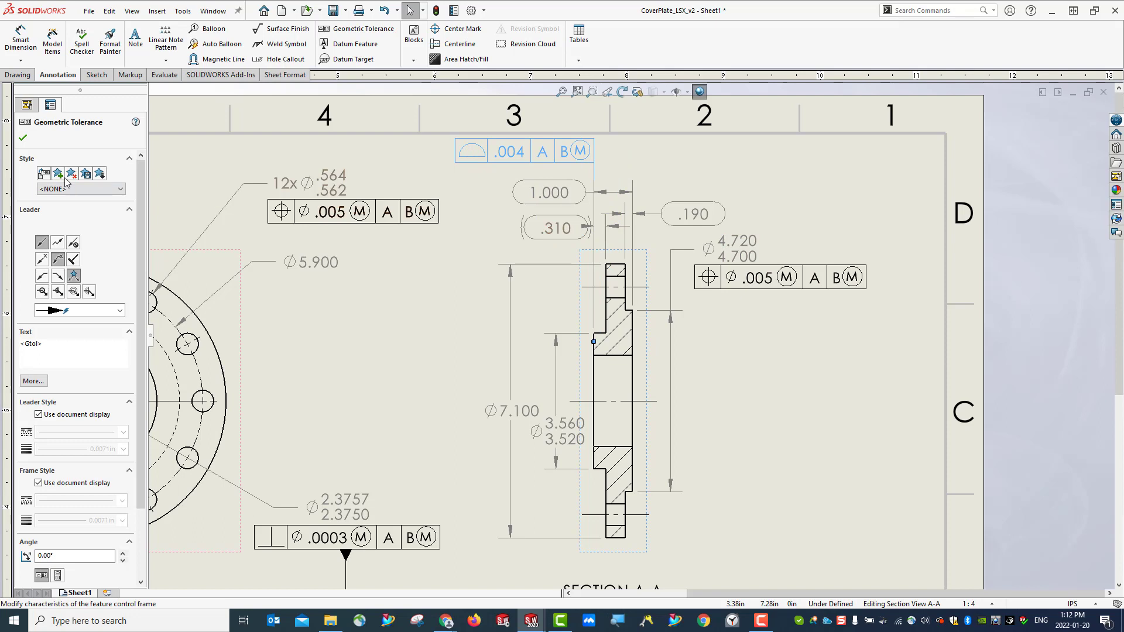
left_click(23, 138)
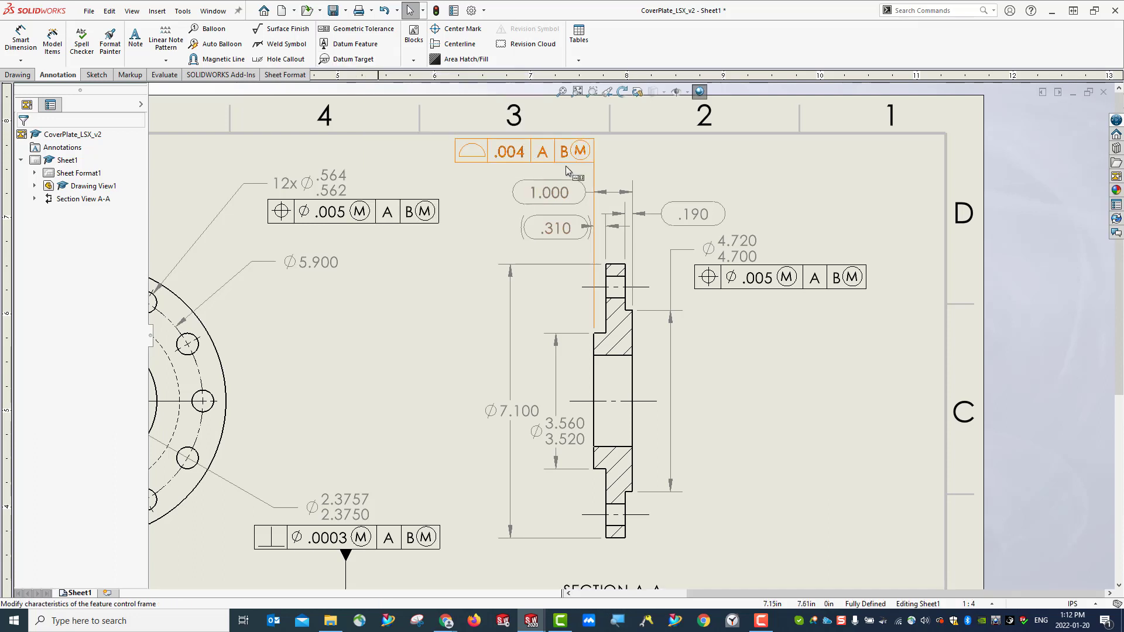
left_click(459, 146)
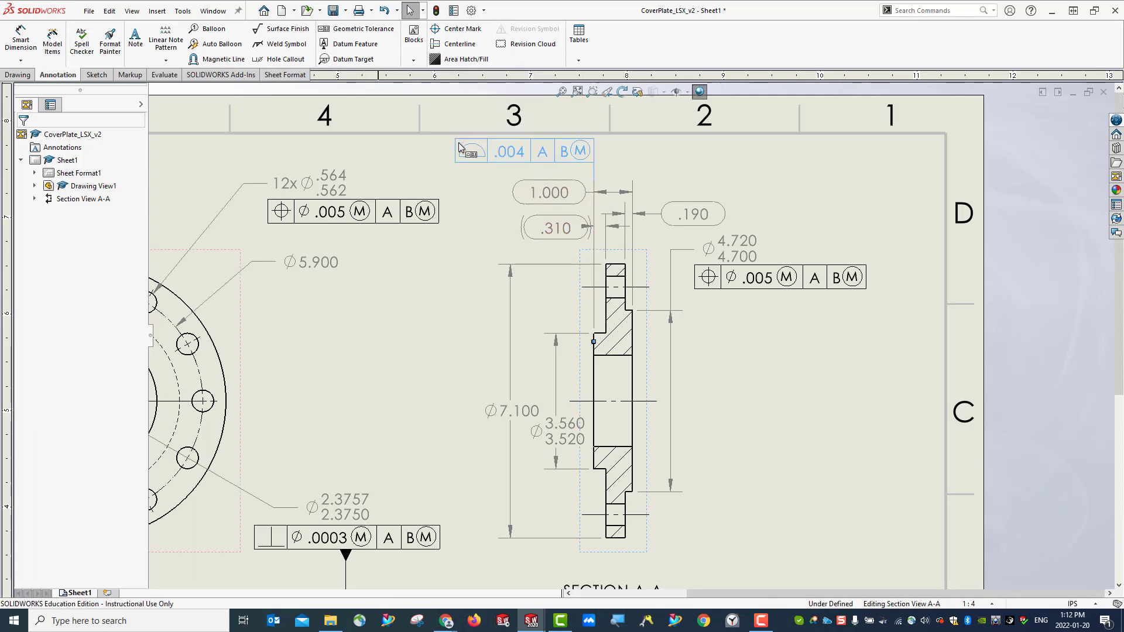
right_click(460, 146)
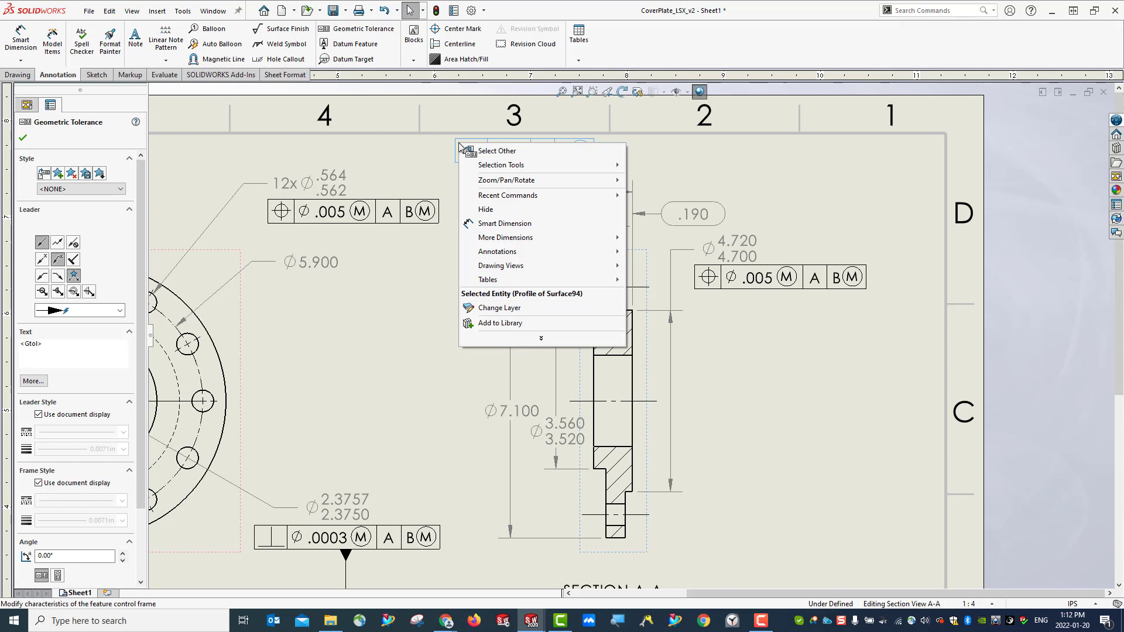
key("Escape")
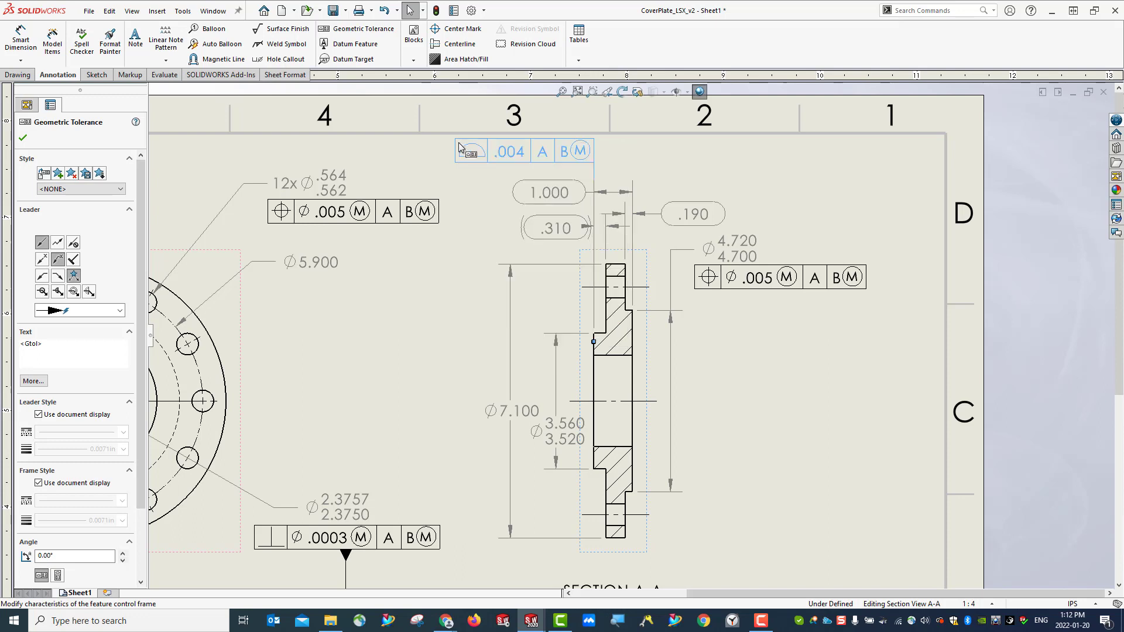
right_click(551, 163)
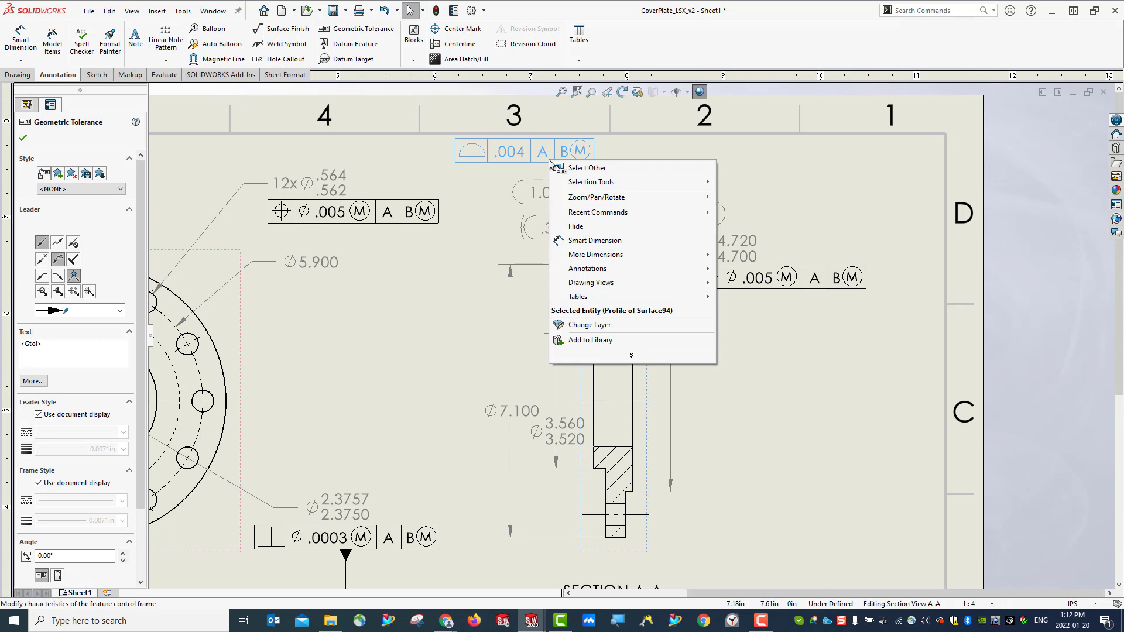
key("Escape")
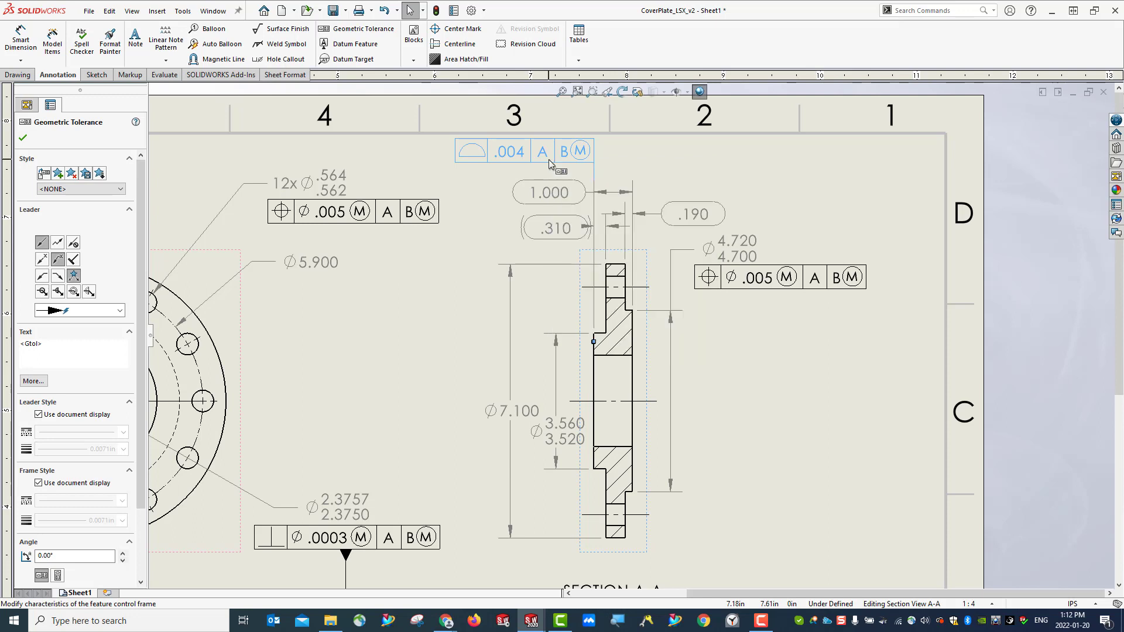
key("Escape")
Step: Attach a new geometric tolerance frame to the right hub's end face in the section and choose Profile of Surface as its symbol
left_click(335, 30)
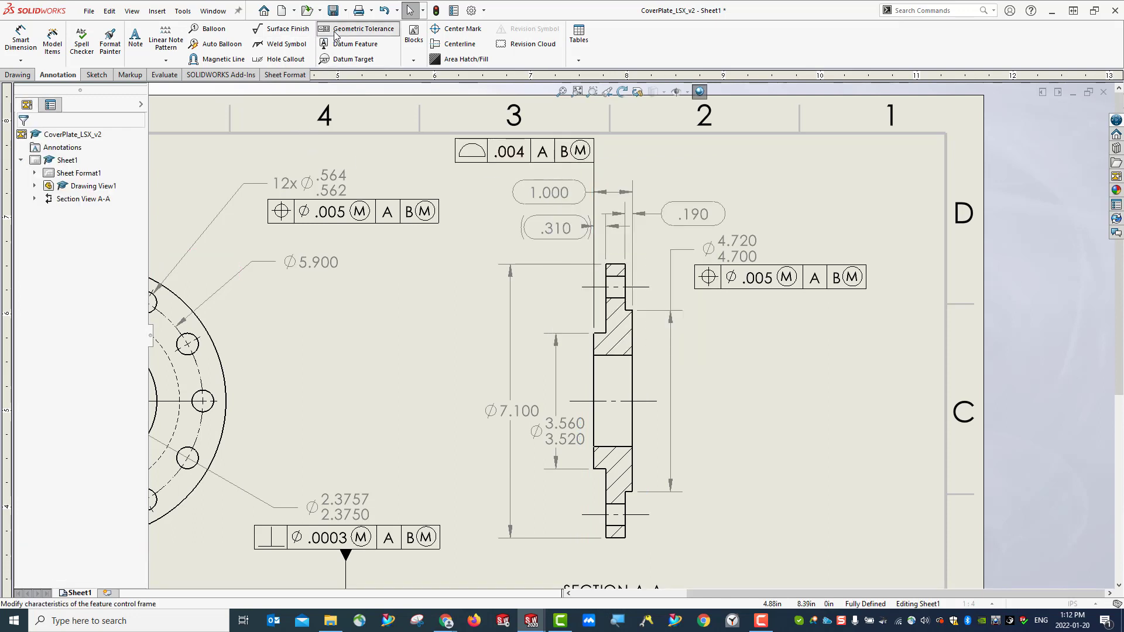
left_click(635, 321)
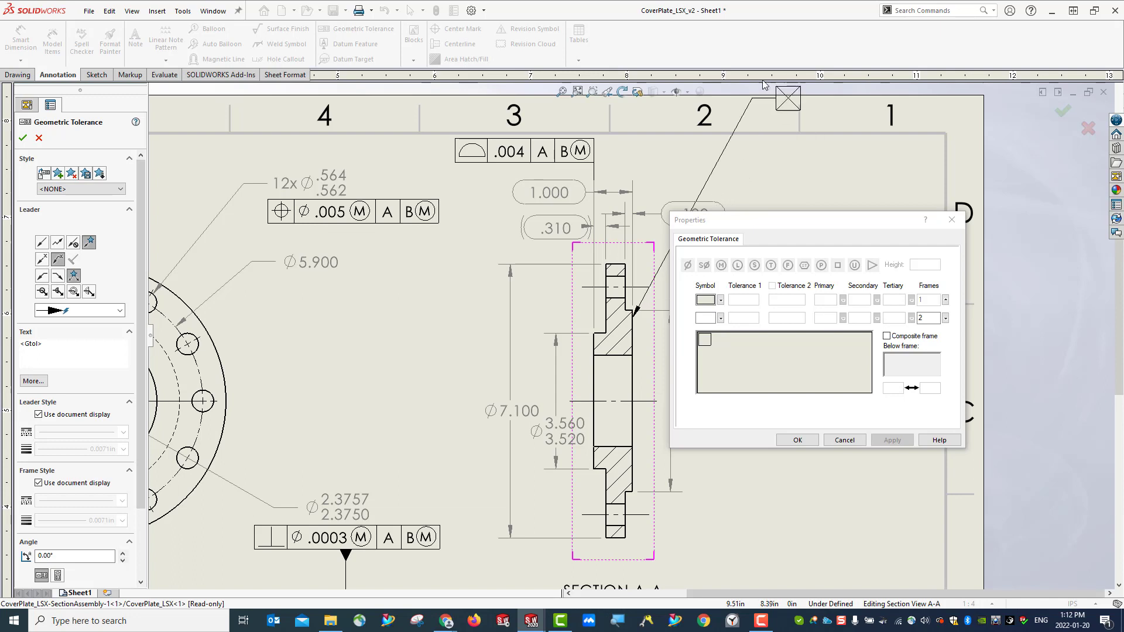
left_click(720, 300)
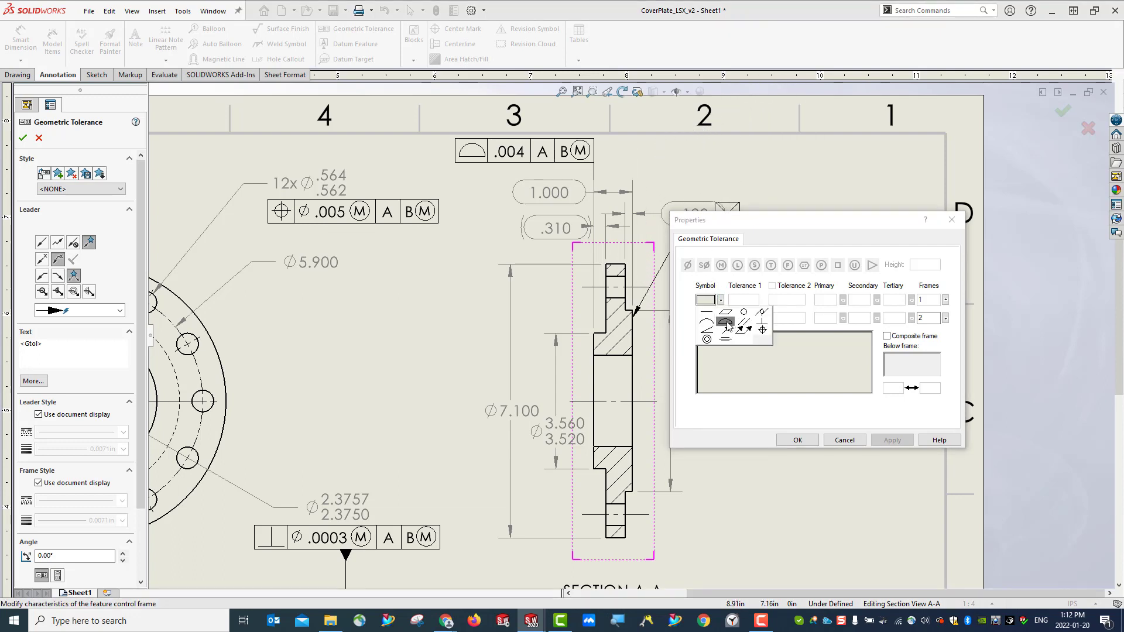
left_click(726, 323)
Step: Set the surface profile tolerance to .004 with datums A and B at maximum material condition, and align the frame above the right hub face
left_click(743, 300)
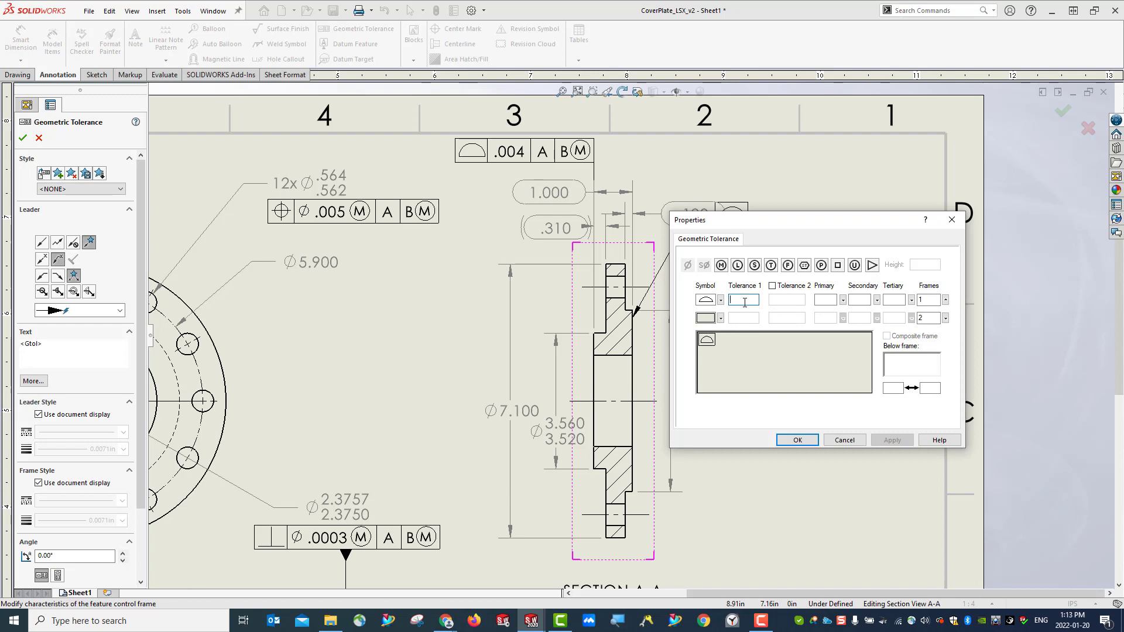
key("Tab")
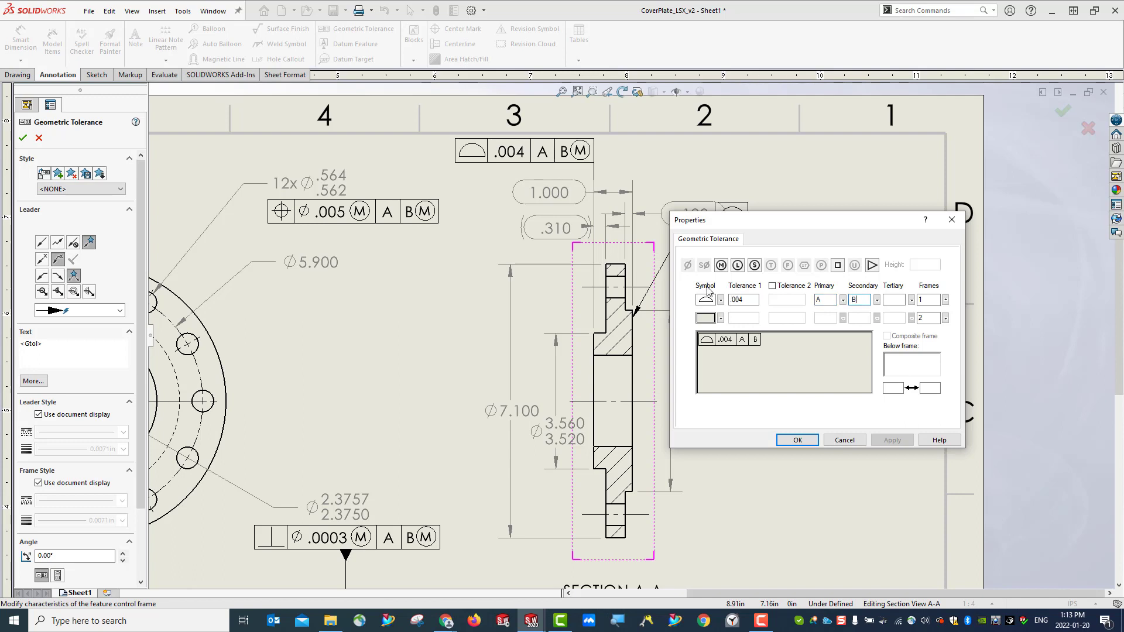
left_click(723, 266)
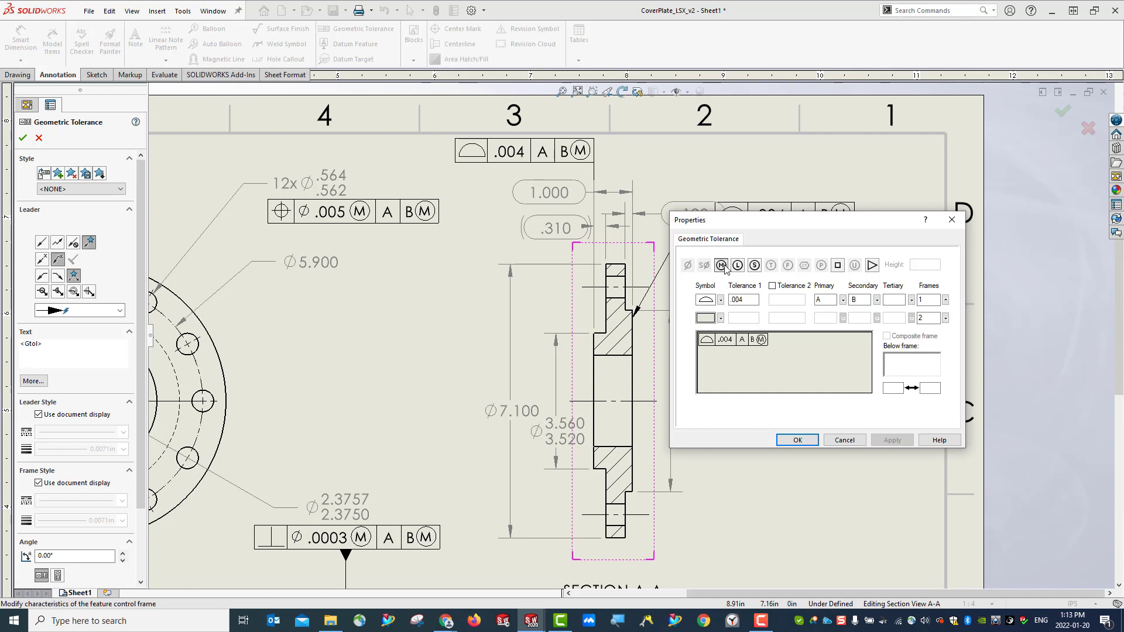
left_click(796, 439)
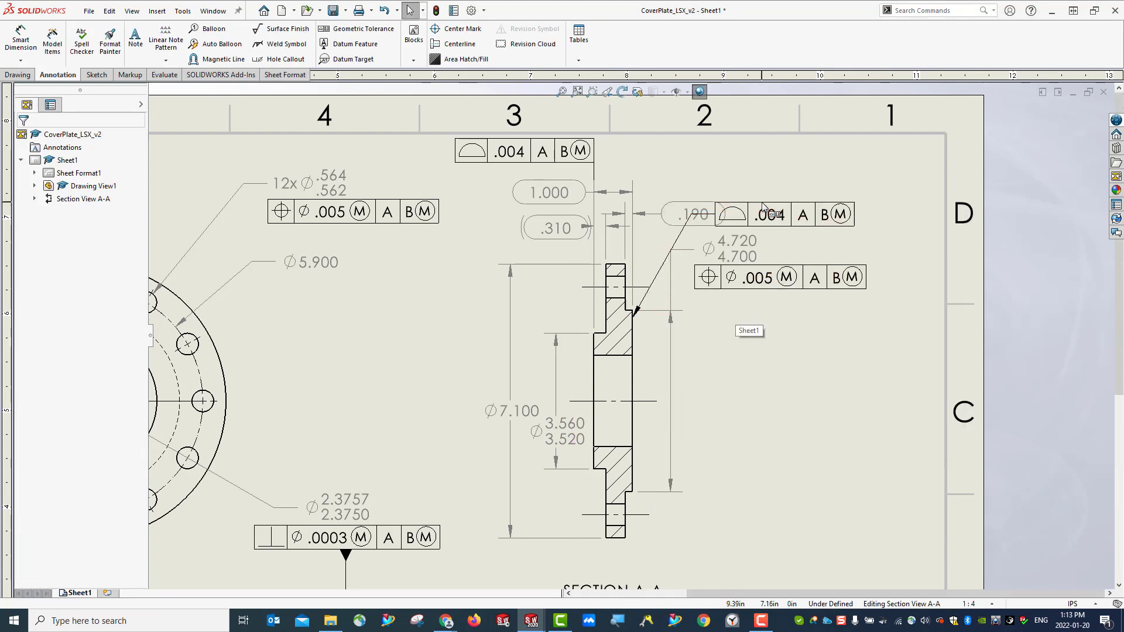
left_click_drag(750, 211, 694, 145)
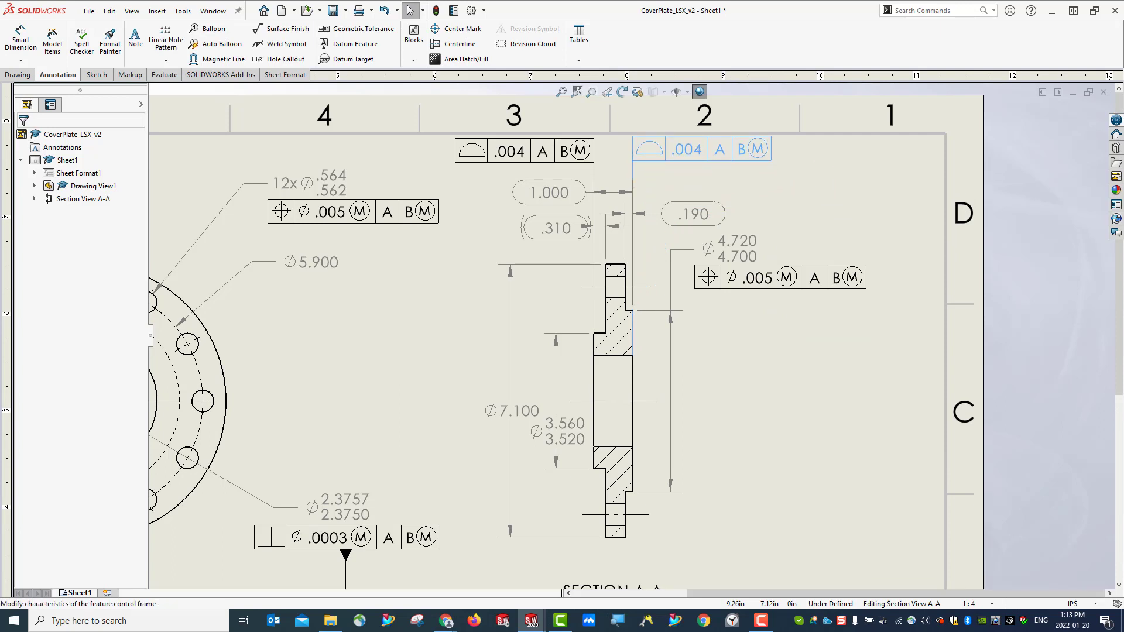
left_click(786, 196)
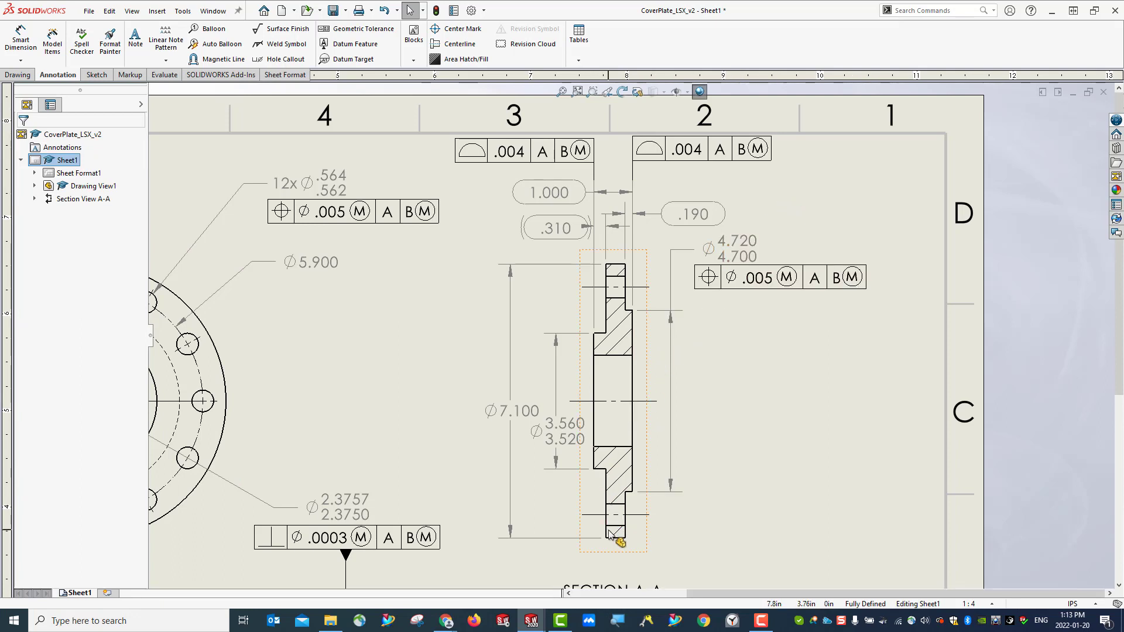
Step: Add a .004 Profile of Surface frame to the flange's lower left face, with primary datum A and secondary datum B at maximum material condition
left_click(339, 31)
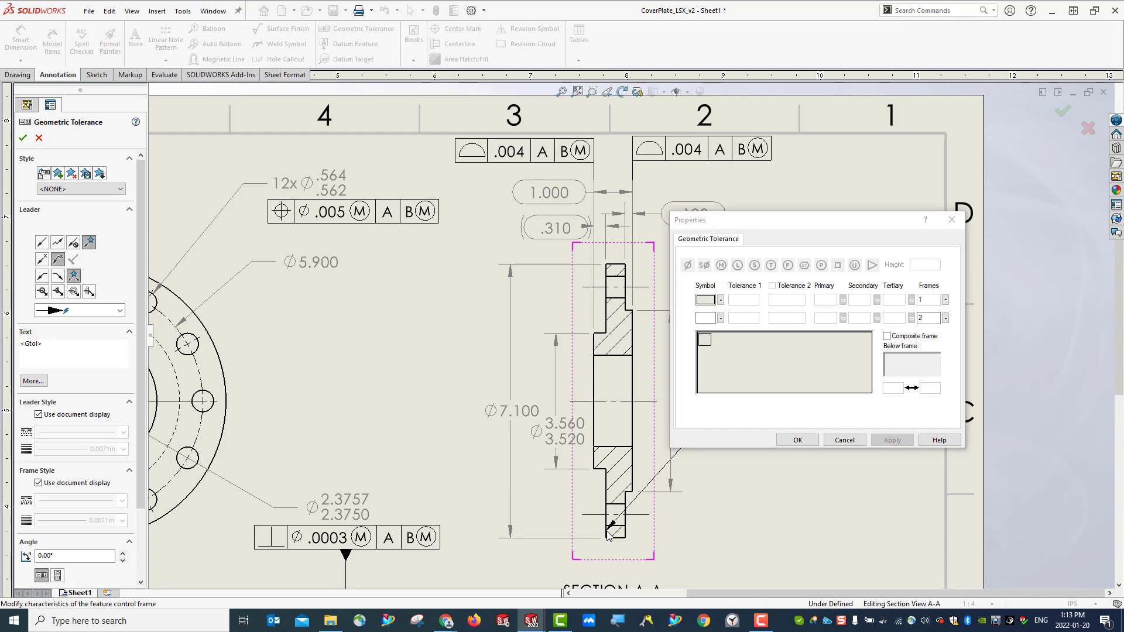
left_click(715, 300)
left_click(726, 322)
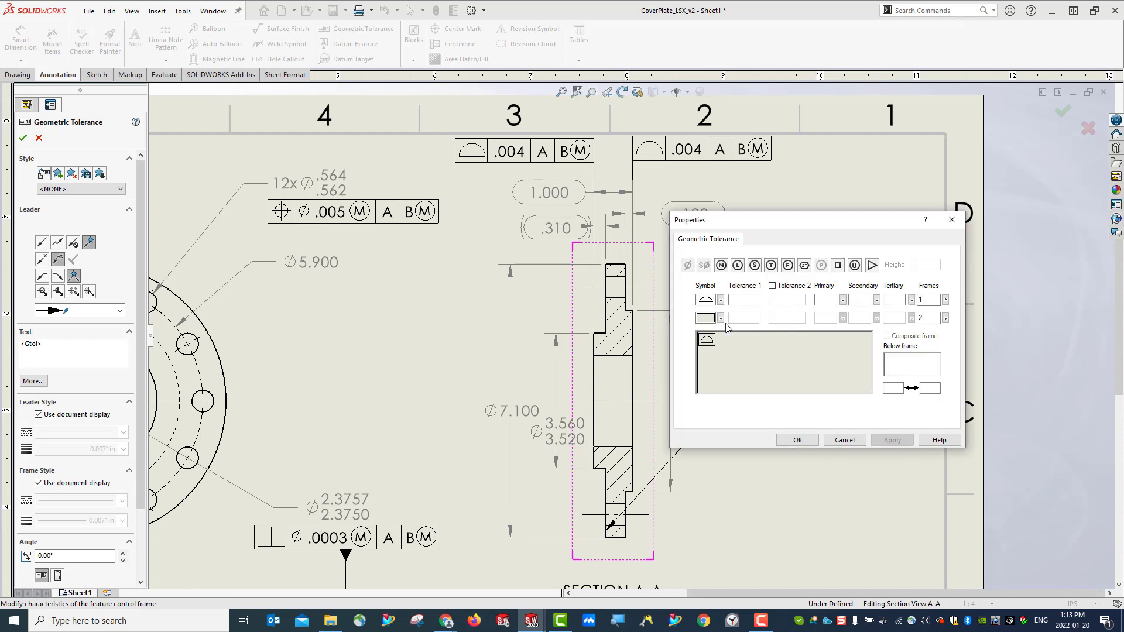
left_click(743, 302)
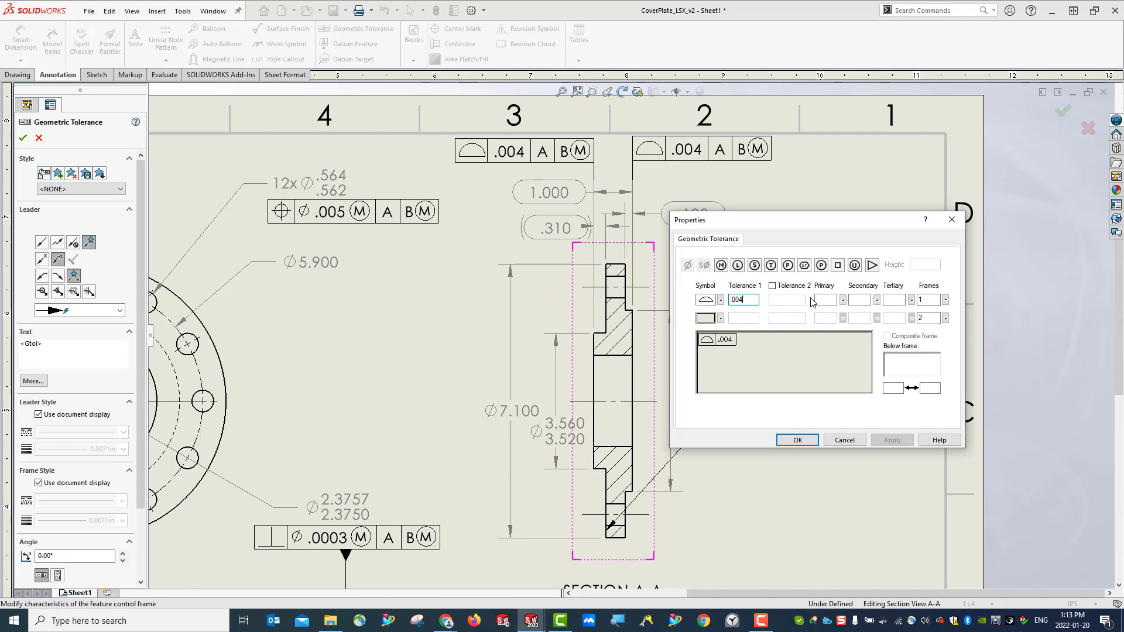
left_click(819, 300)
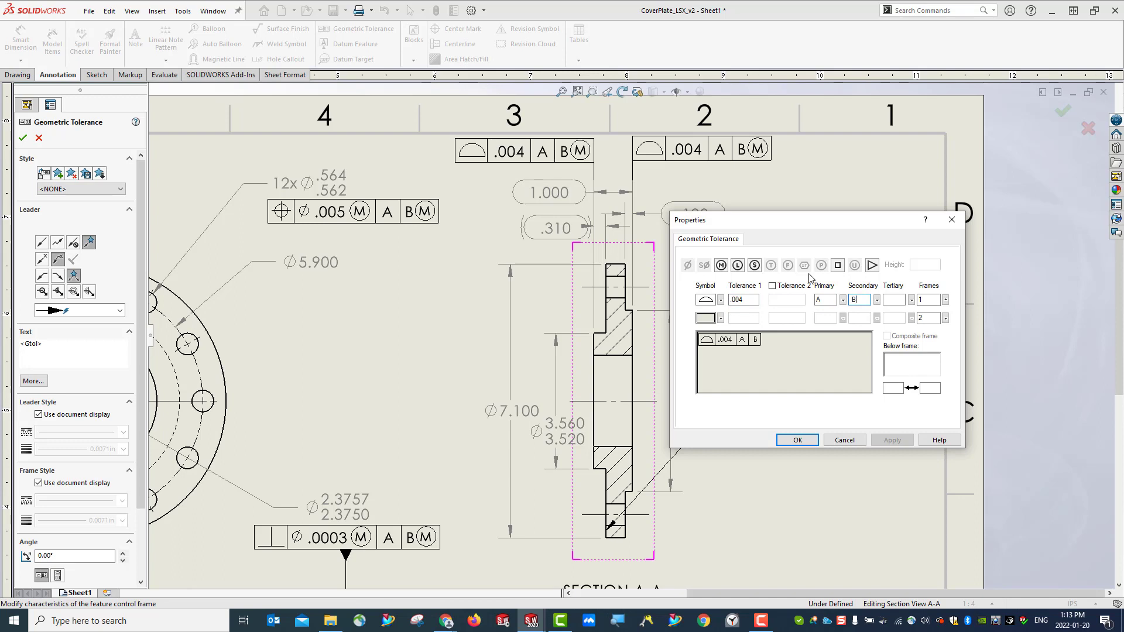
left_click(724, 267)
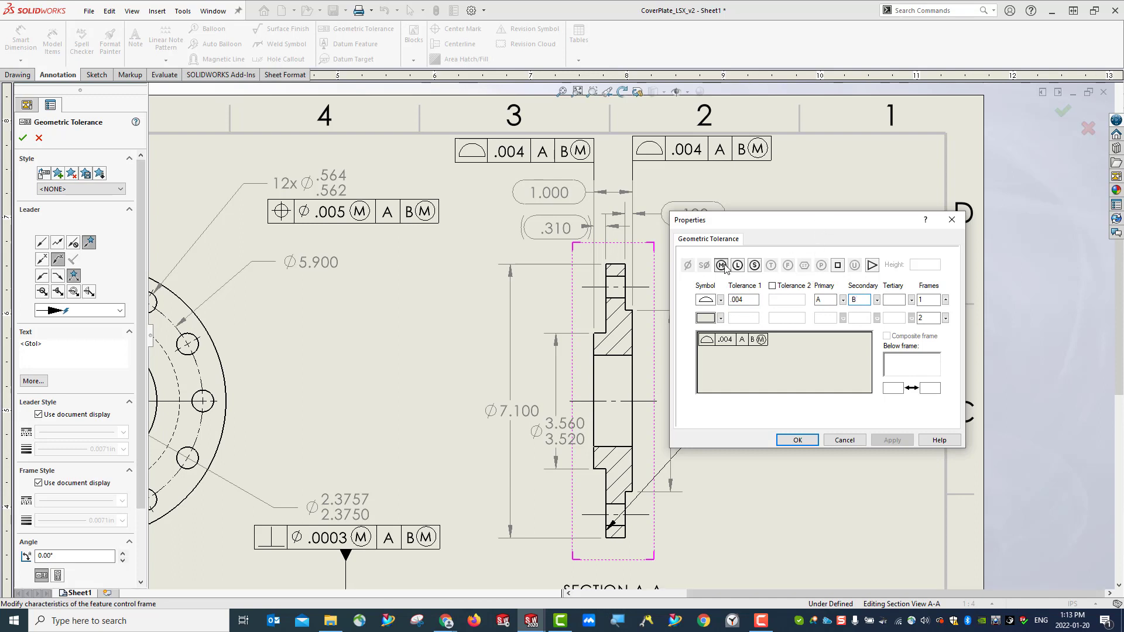
left_click(798, 440)
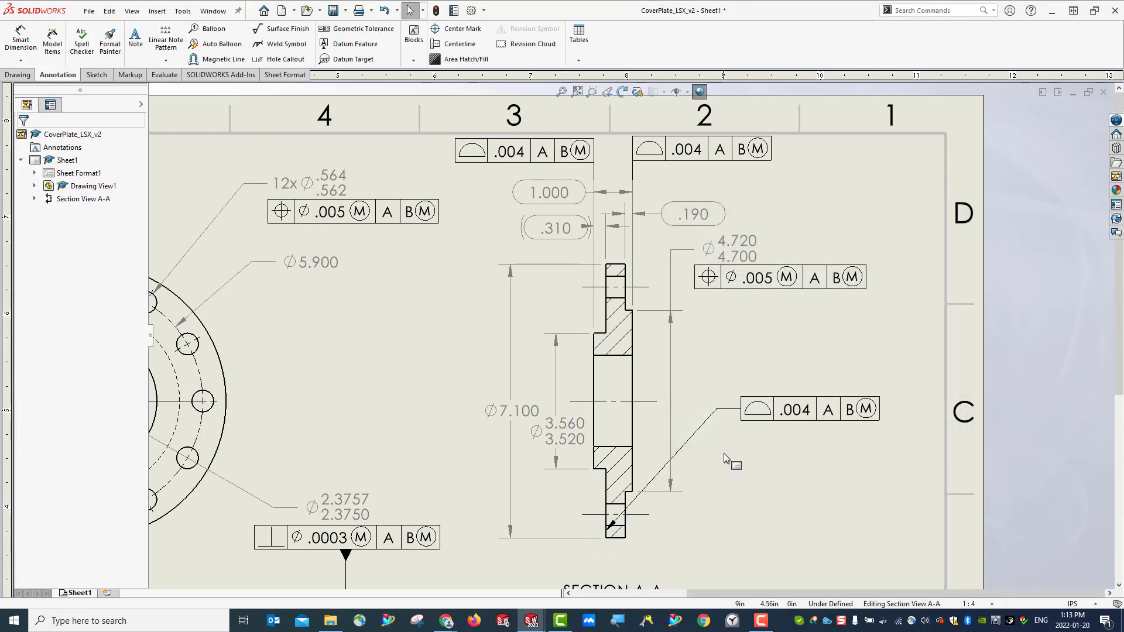
Step: Place the new surface profile frame below the flange's left face and shift the SECTION A-A label down to make room for it
left_click_drag(752, 417, 471, 574)
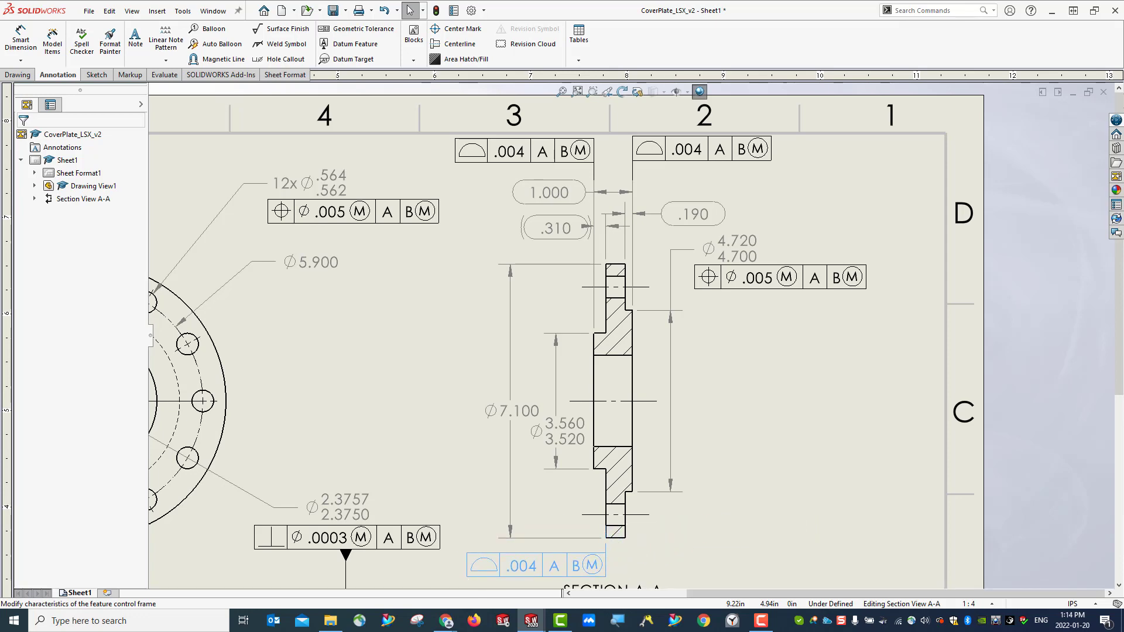
scroll(669, 437, "down", 2)
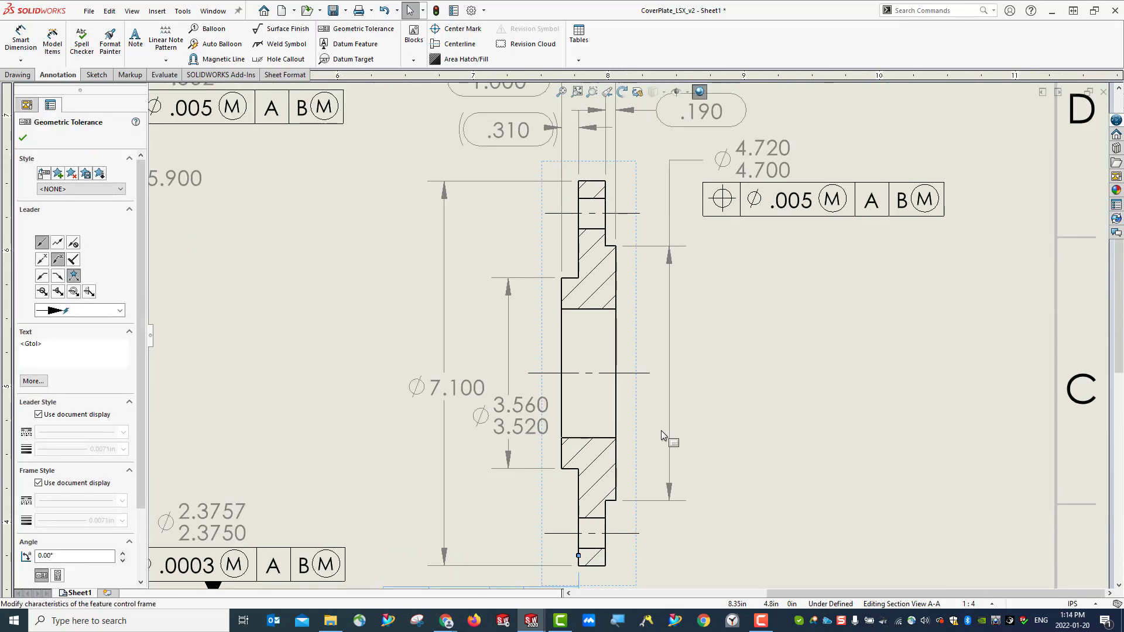
left_click(578, 93)
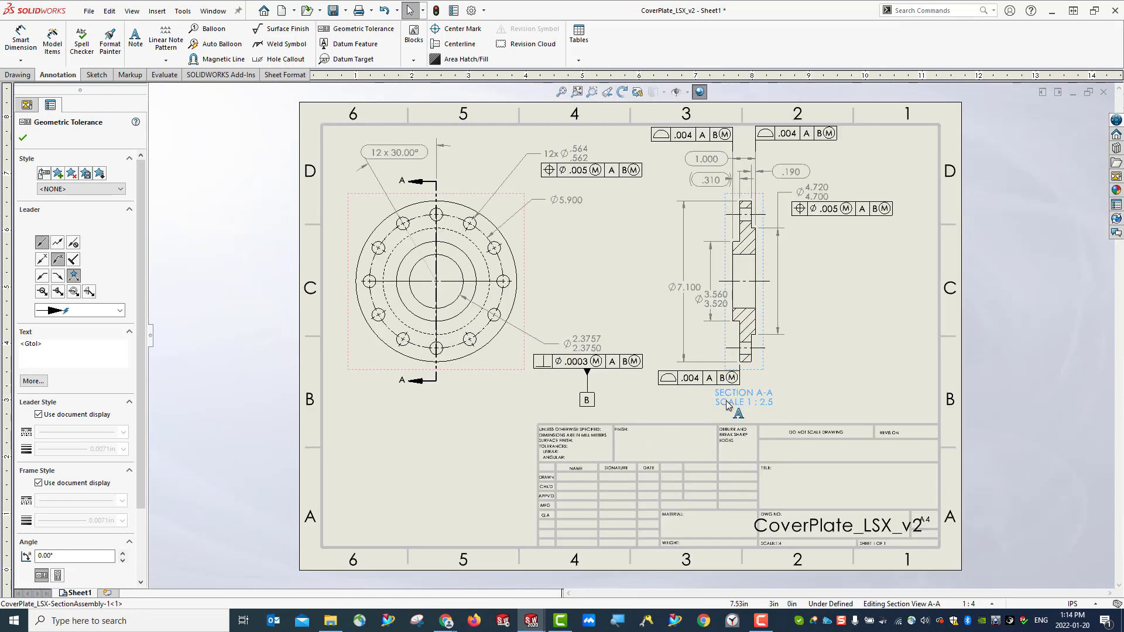
left_click_drag(728, 405, 729, 417)
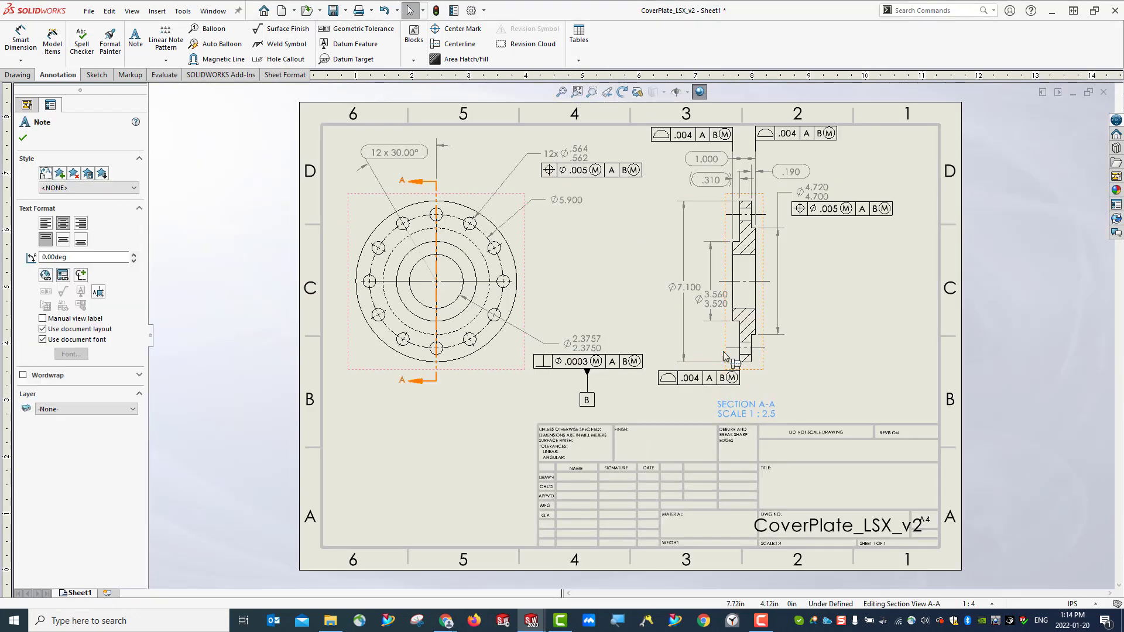
left_click_drag(686, 378, 686, 389)
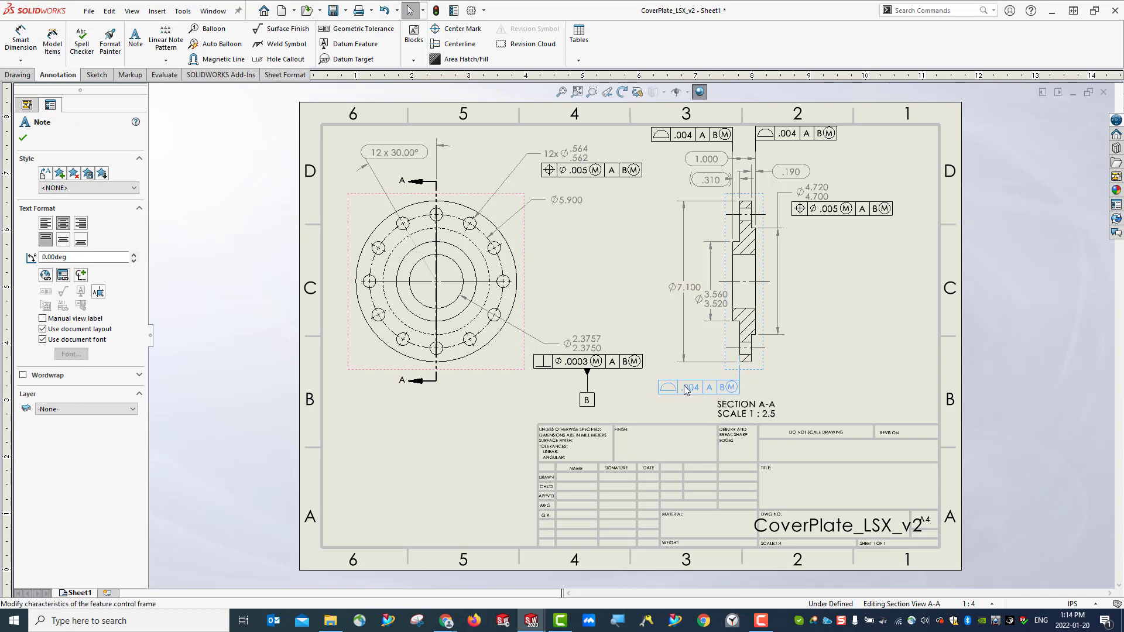
Step: Deselect the surface profile frame and save the drawing
left_click(835, 387)
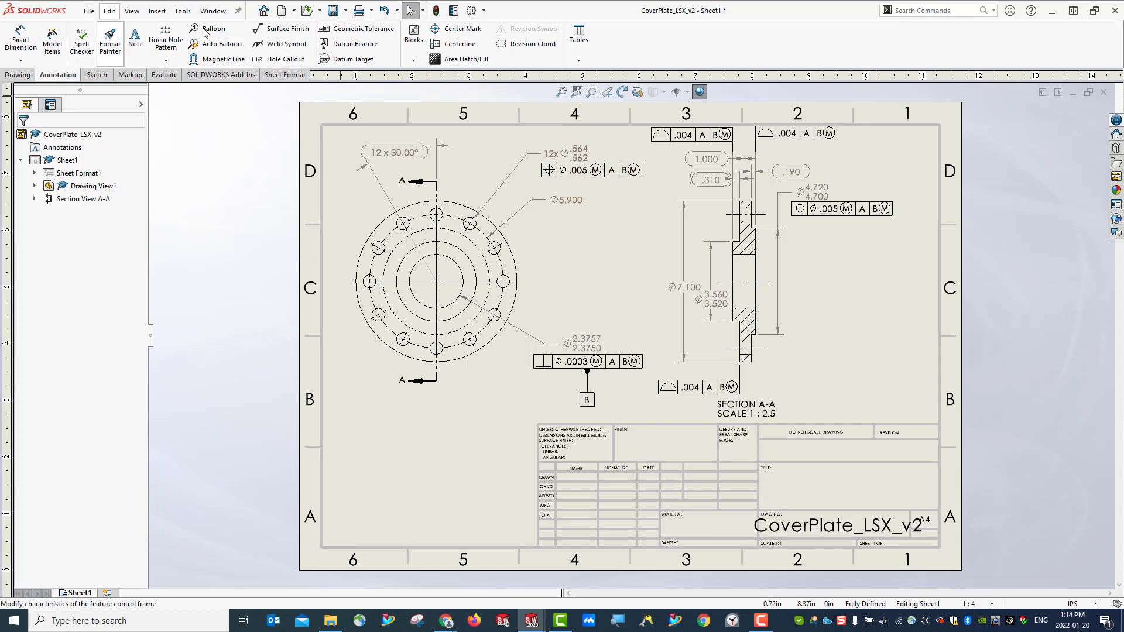
left_click(333, 11)
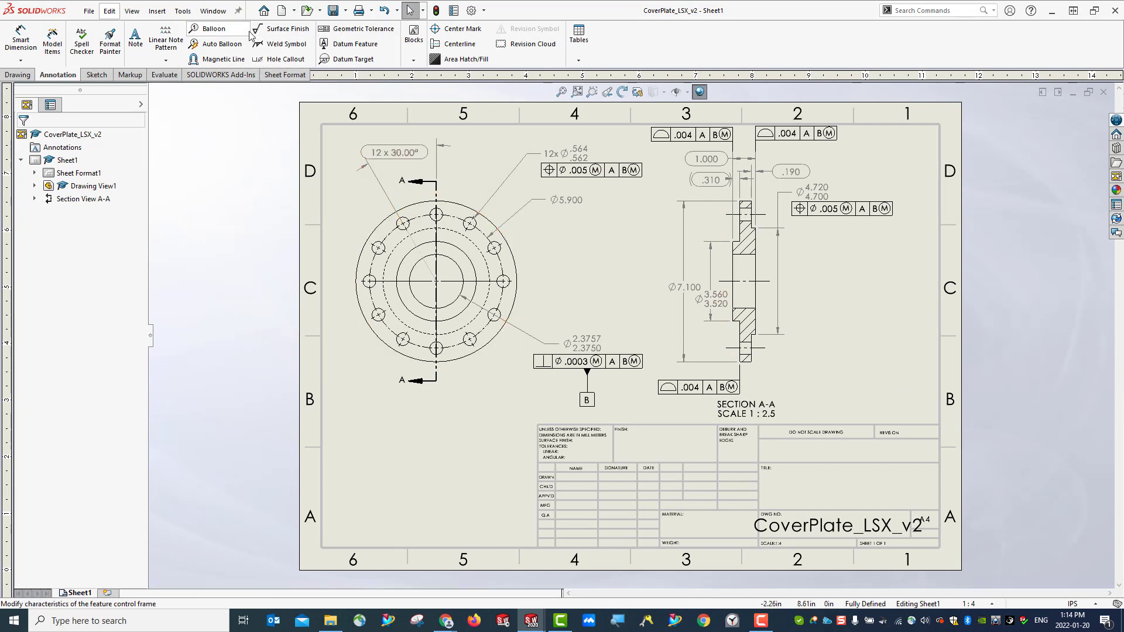
Step: Attach a new geometric tolerance frame to the lower end of the flange's right face in the section and choose Flatness as its symbol
left_click(350, 29)
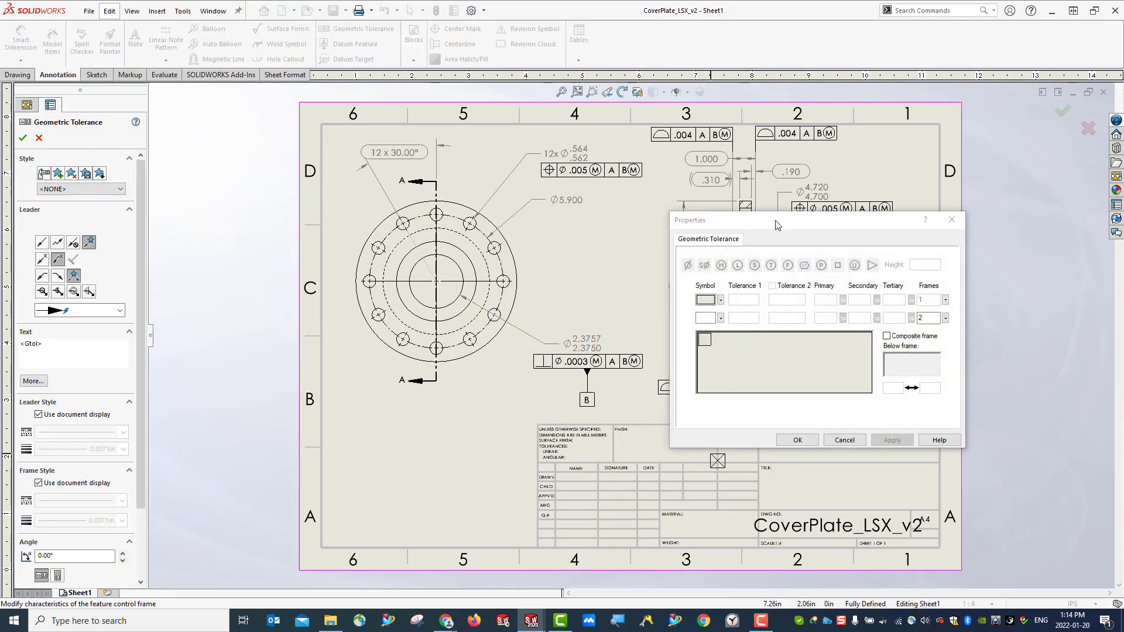
left_click_drag(775, 225, 420, 198)
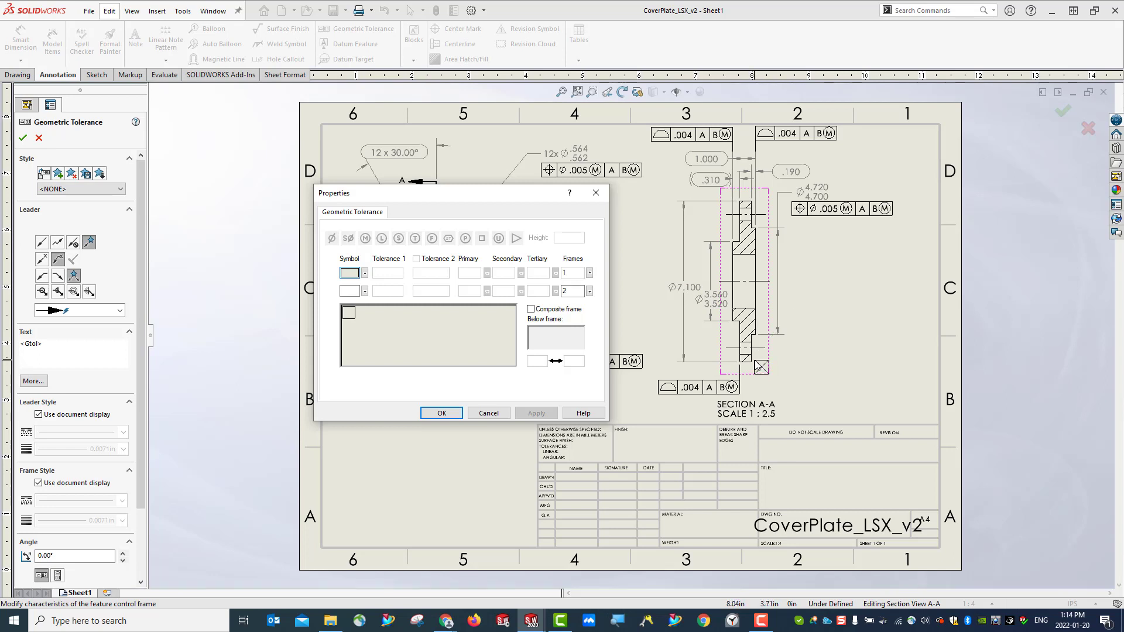
left_click(754, 363)
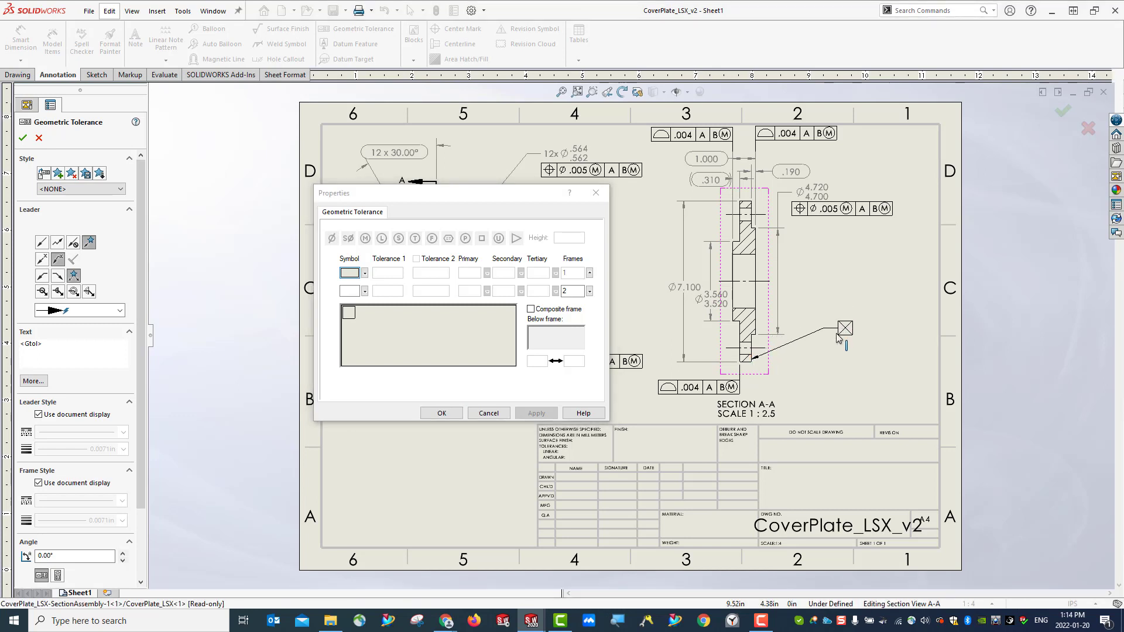
left_click(365, 273)
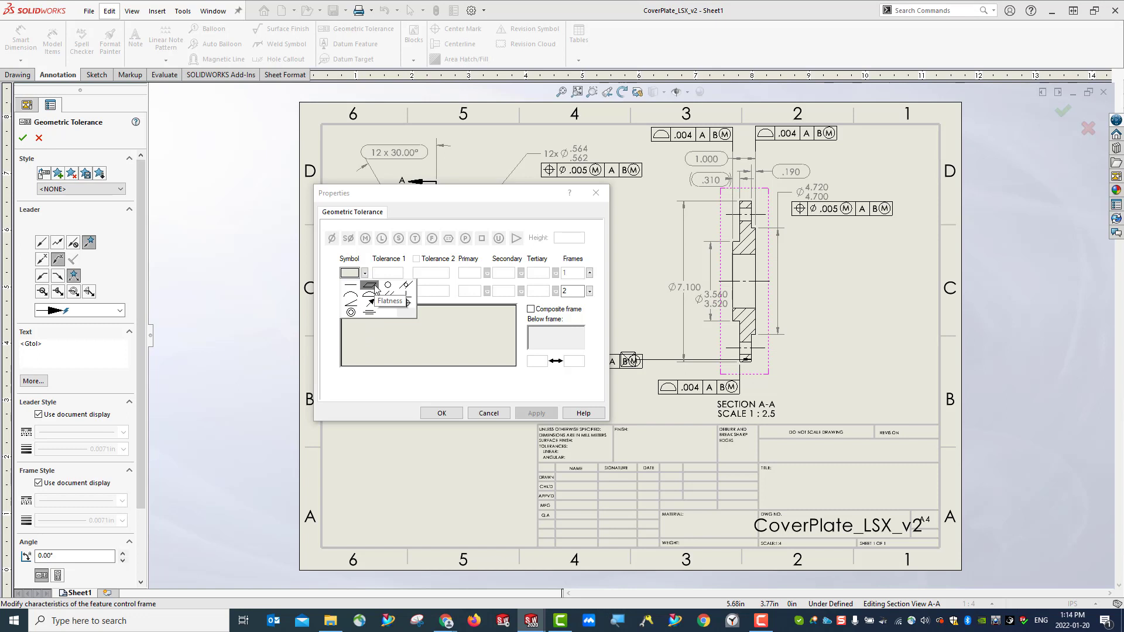
left_click(369, 285)
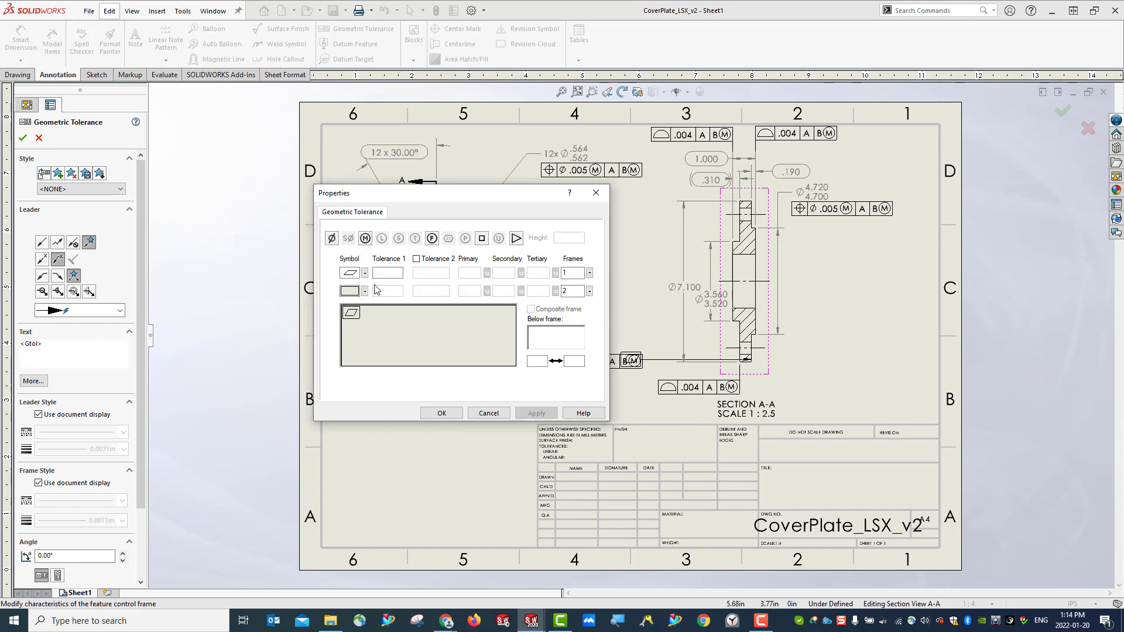
Step: Set the flatness tolerance to .004 and place its frame below the flange's right face, beside the lower surface profile frame
left_click(385, 274)
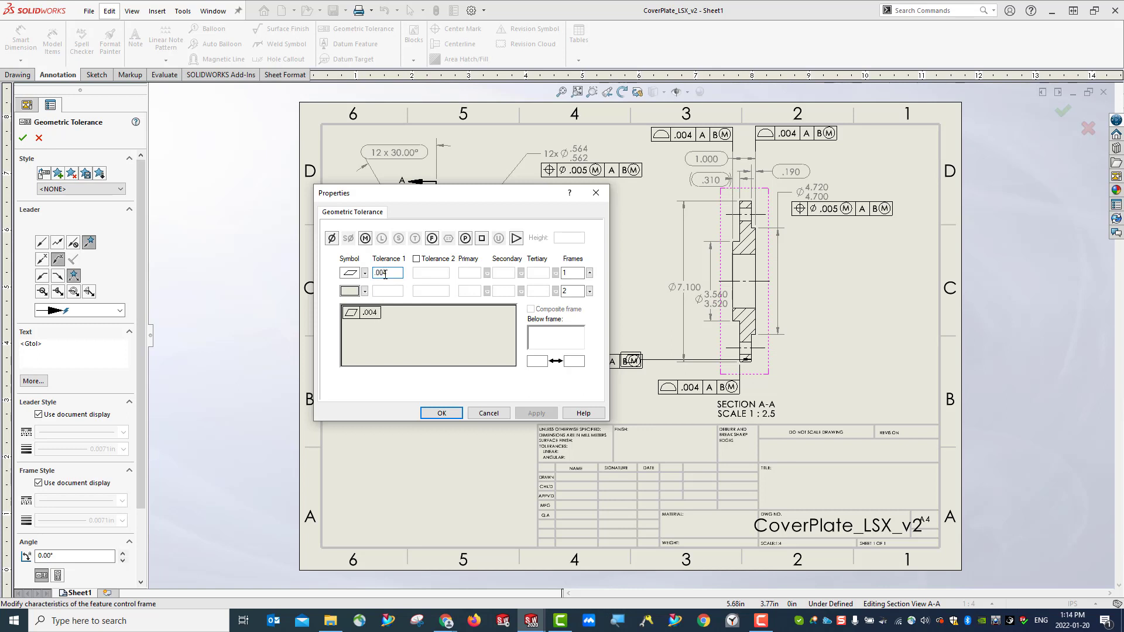
key("Tab")
left_click(391, 271)
left_click(437, 414)
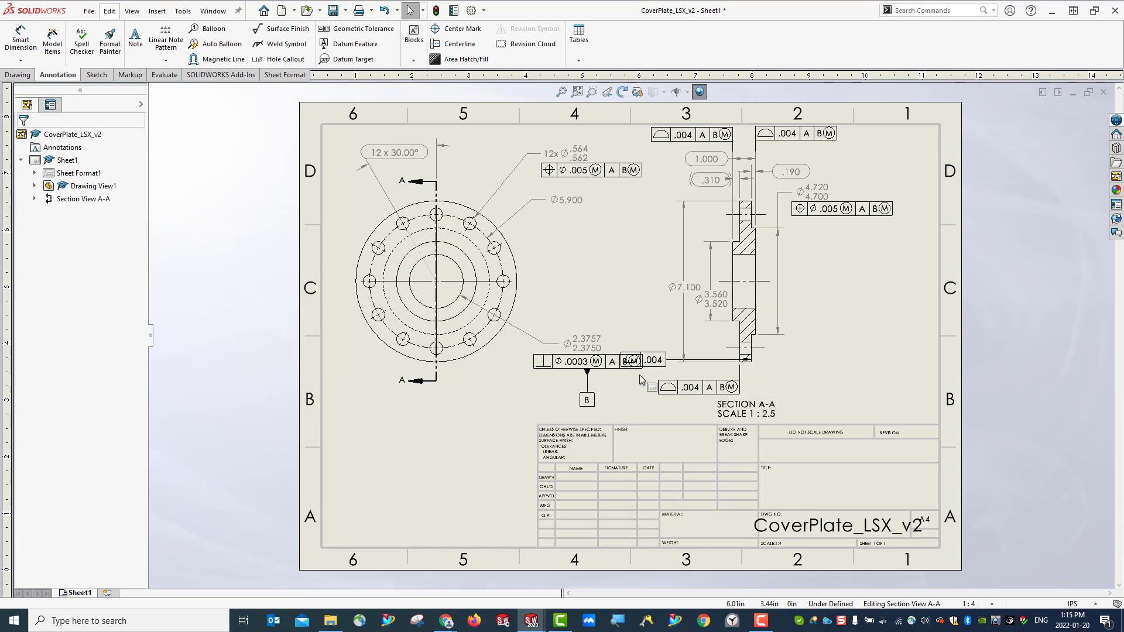
left_click(827, 379)
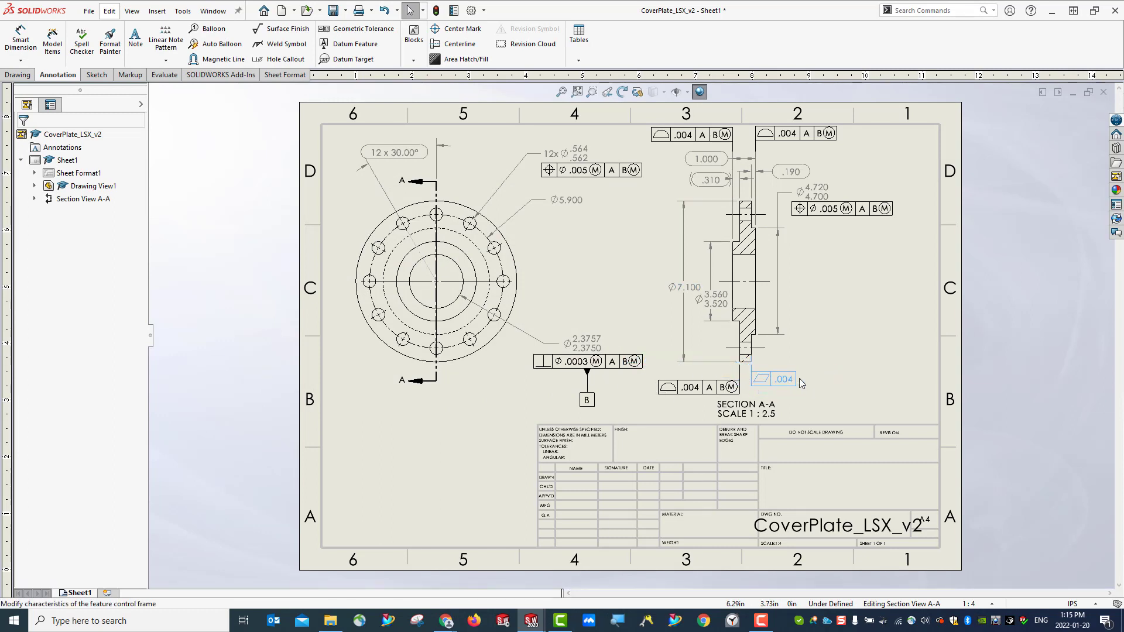
left_click(797, 384)
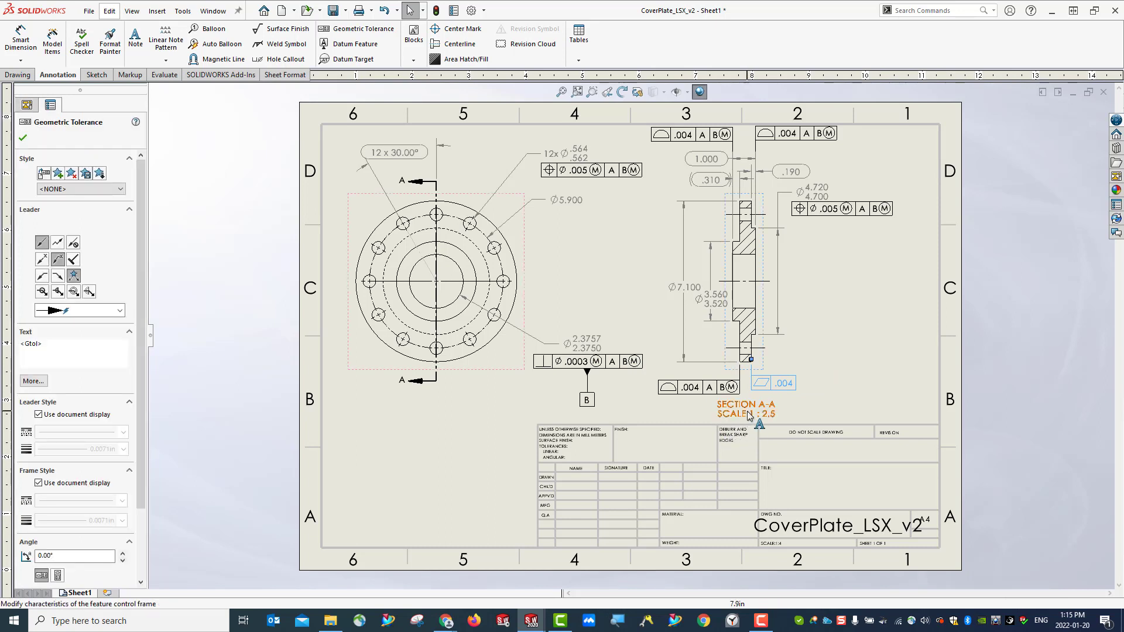
Step: Shift the SECTION A-A label left beneath the lower surface profile frame and nudge the flatness frame beside it
left_click_drag(716, 417, 698, 419)
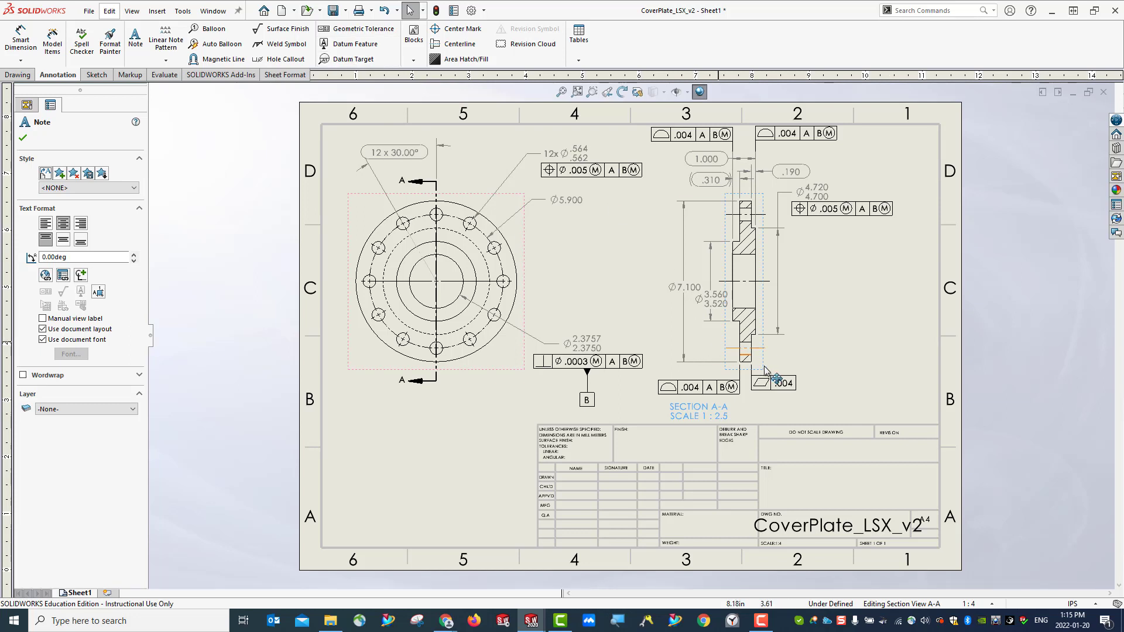
left_click(801, 377)
left_click(751, 358)
left_click(803, 372)
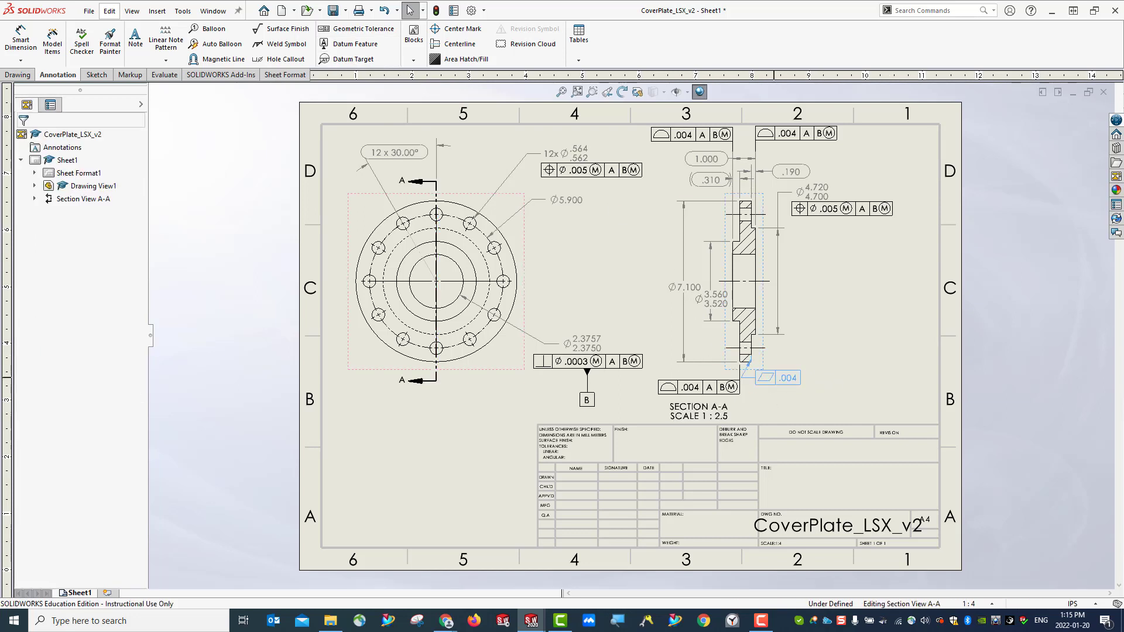
Step: Attach a datum feature symbol below the .004 flatness frame and label it A
left_click(351, 44)
left_click(777, 413)
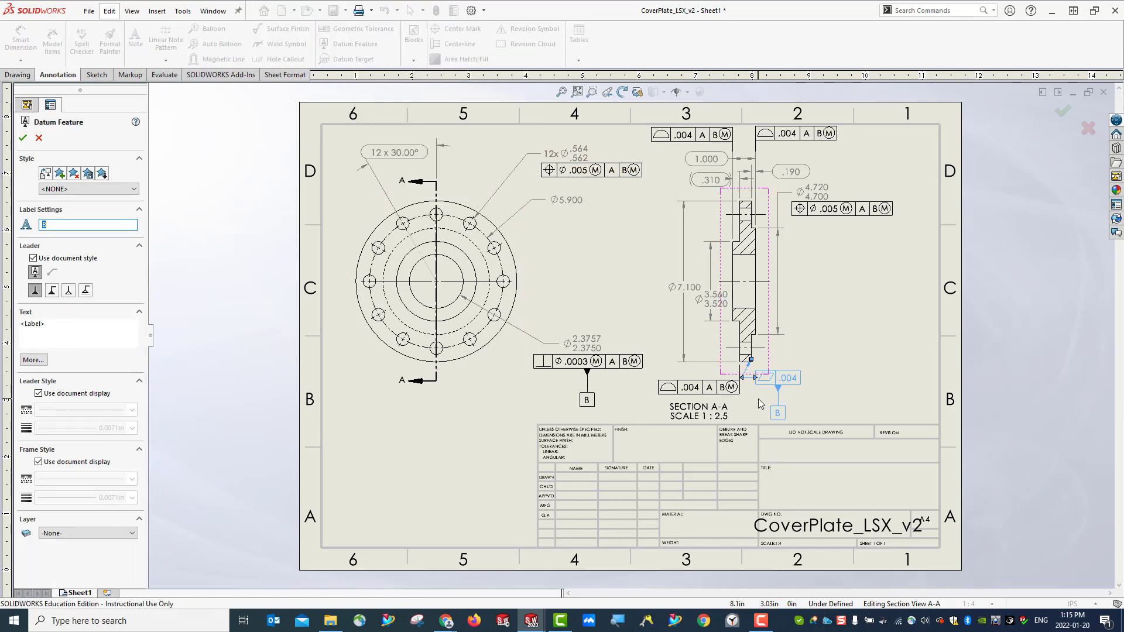
key("Escape")
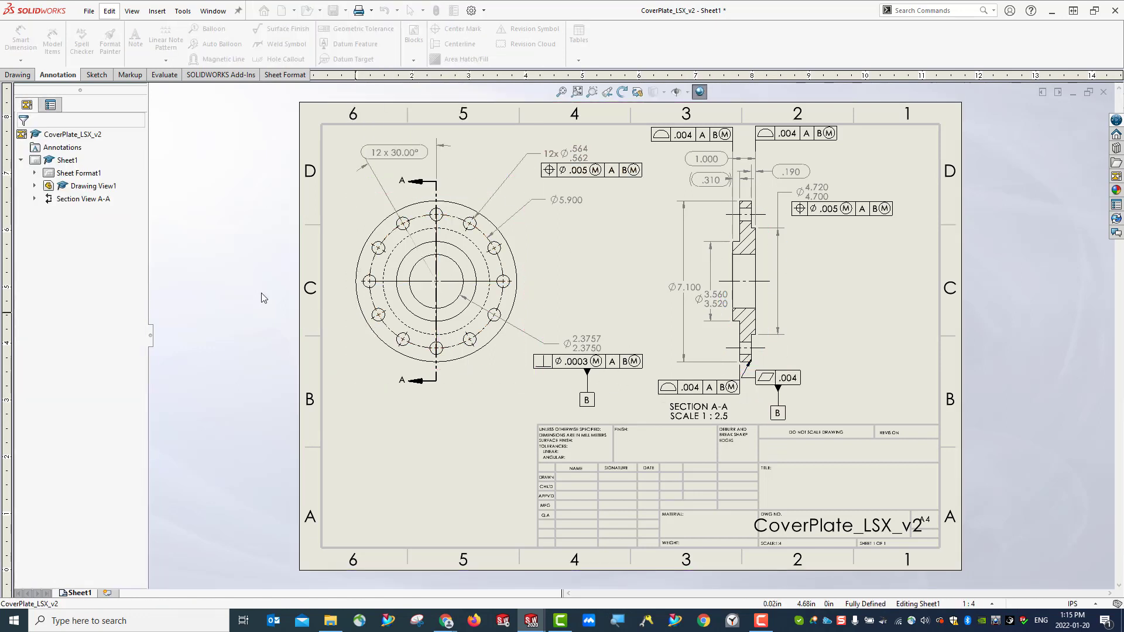
left_click(778, 412)
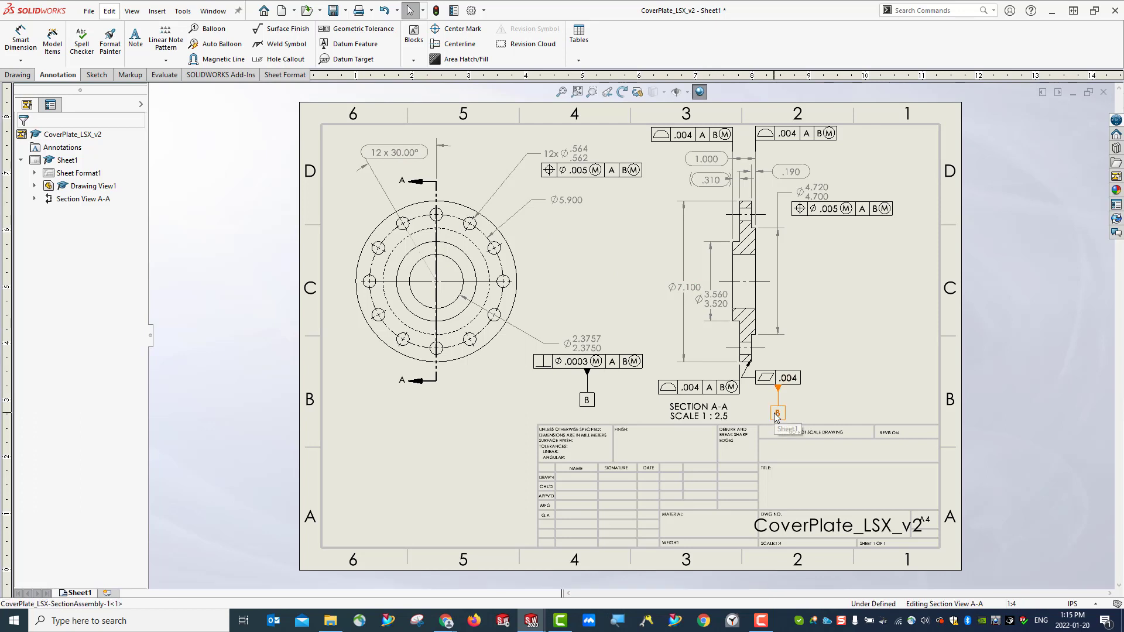
left_click(59, 228)
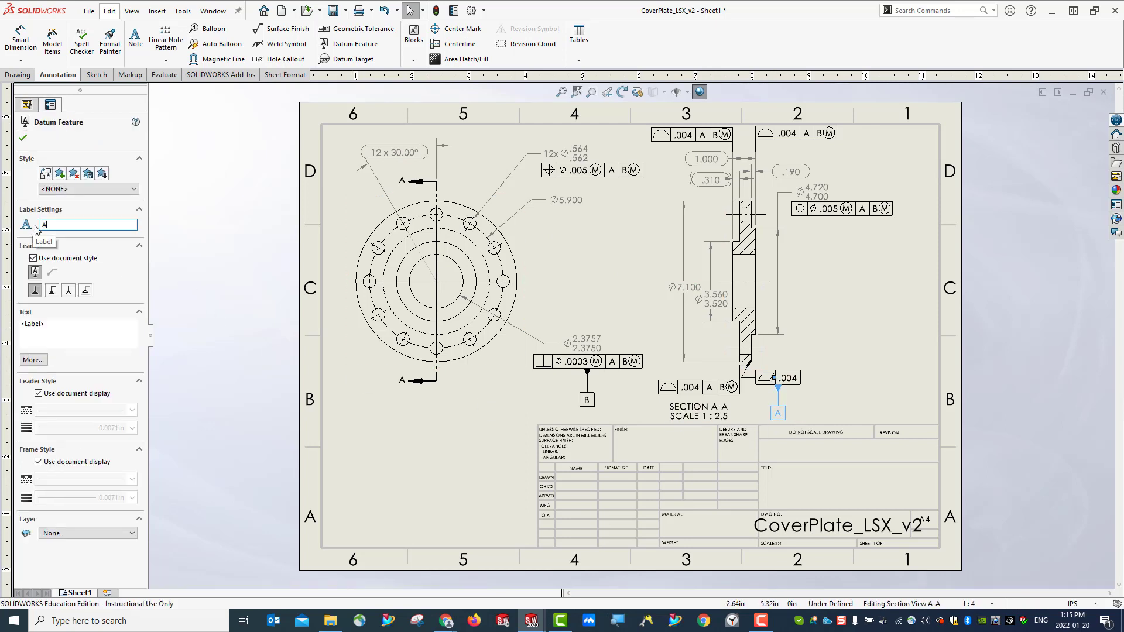
type("A")
left_click(24, 139)
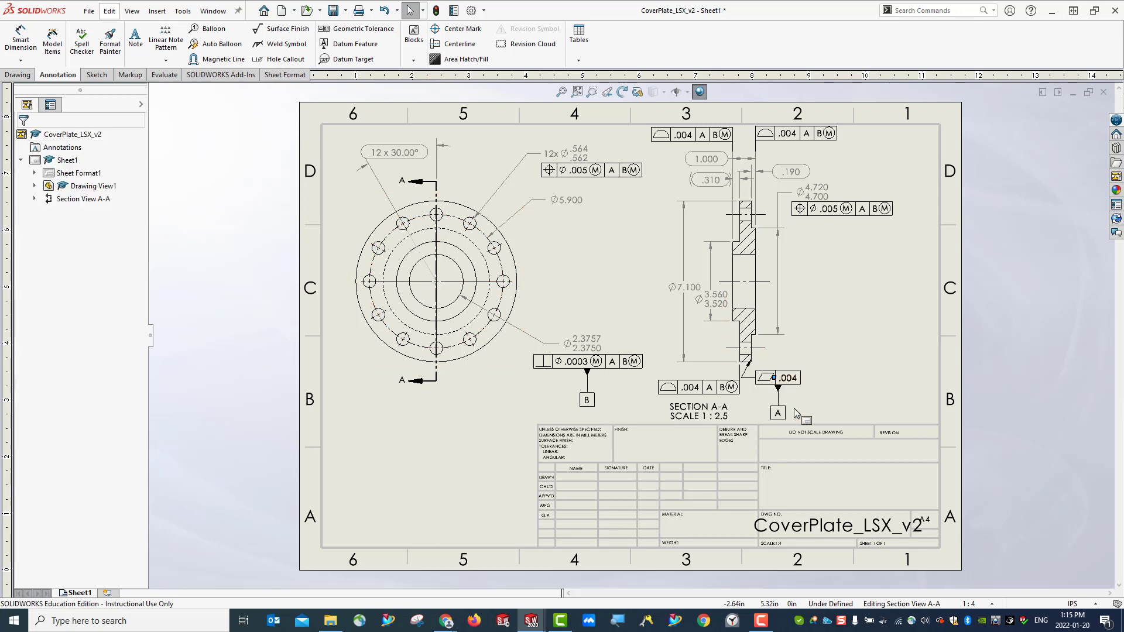
Step: Move the flatness frame back directly under the flange's right face and pull the datum A box closer to it
left_click(776, 386)
left_click_drag(777, 386, 780, 394)
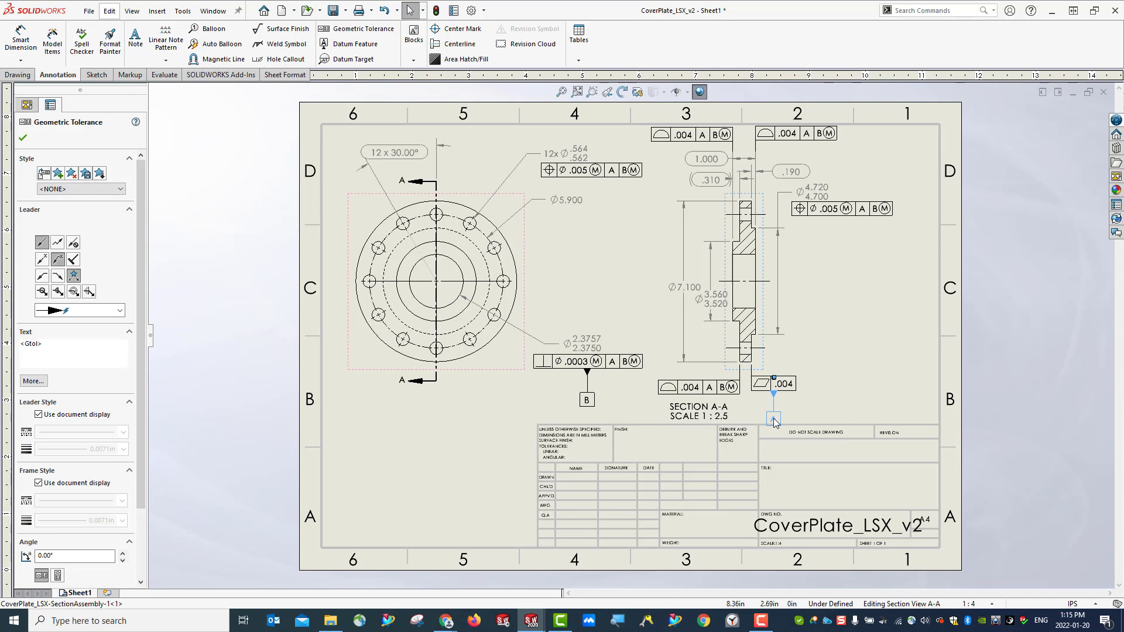
left_click(774, 410)
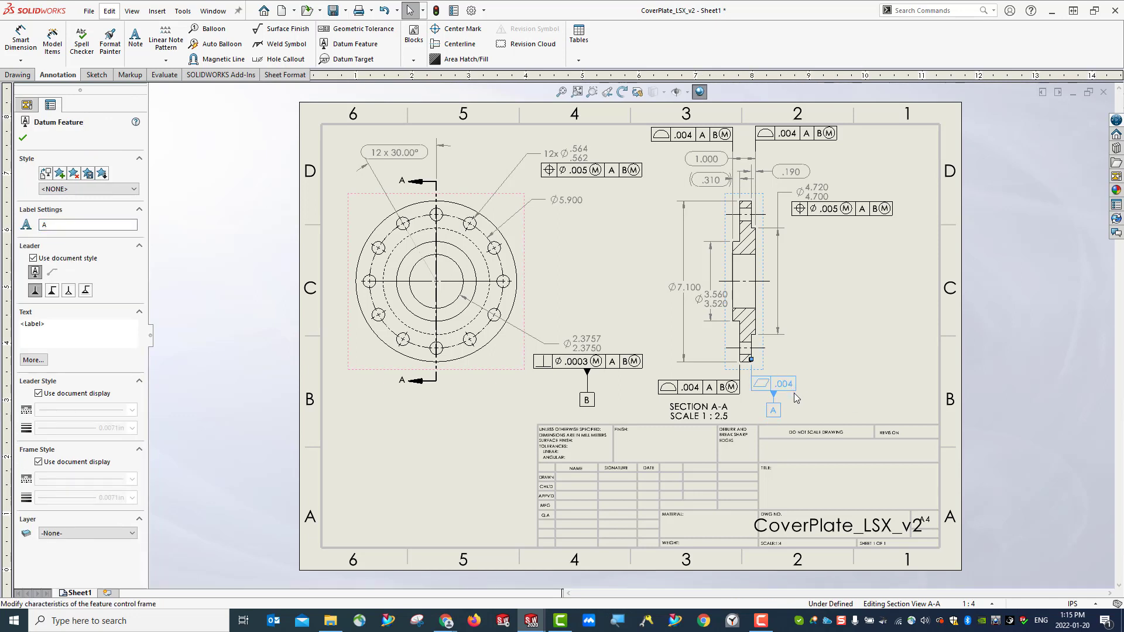
Step: Align the flatness frame's left edge with the extension line of the flange's right face and save the drawing
mouse_move(793, 392)
left_mouse_down()
mouse_move(811, 401)
mouse_move(814, 389)
mouse_move(815, 421)
mouse_move(806, 380)
left_mouse_up()
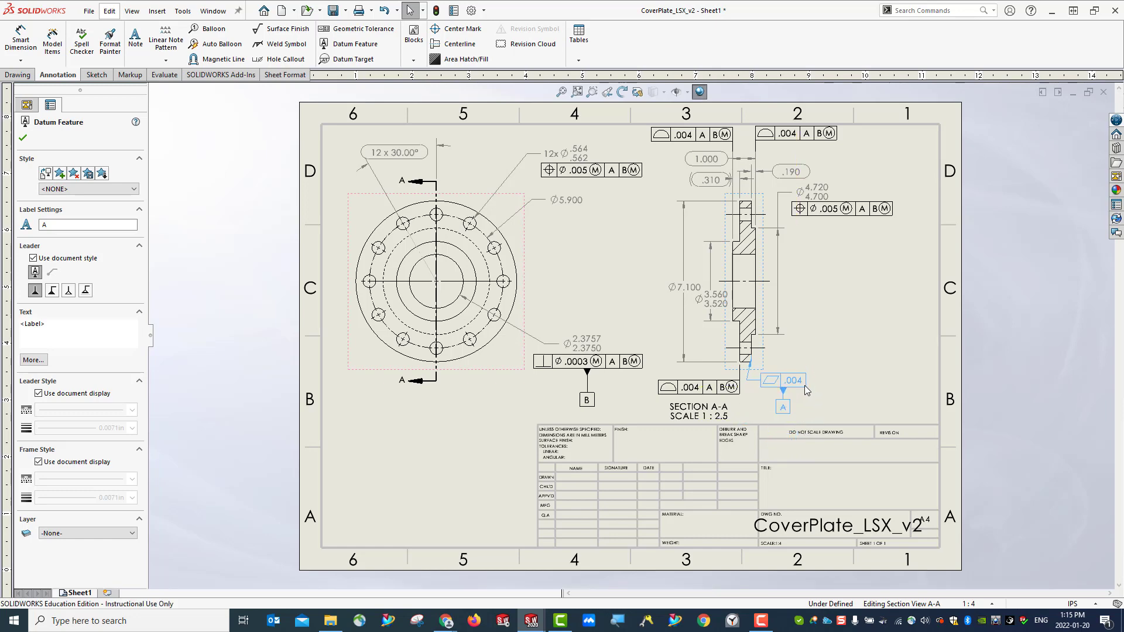
scroll(818, 387, "up", 3)
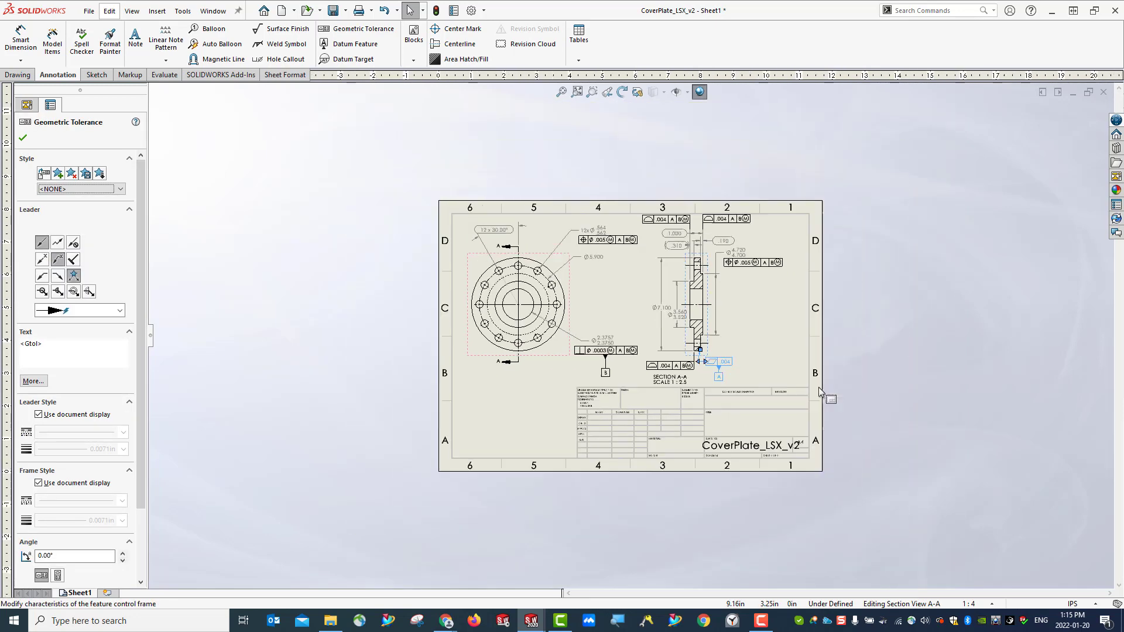
scroll(740, 373, "down", 3)
scroll(661, 338, "down", 5)
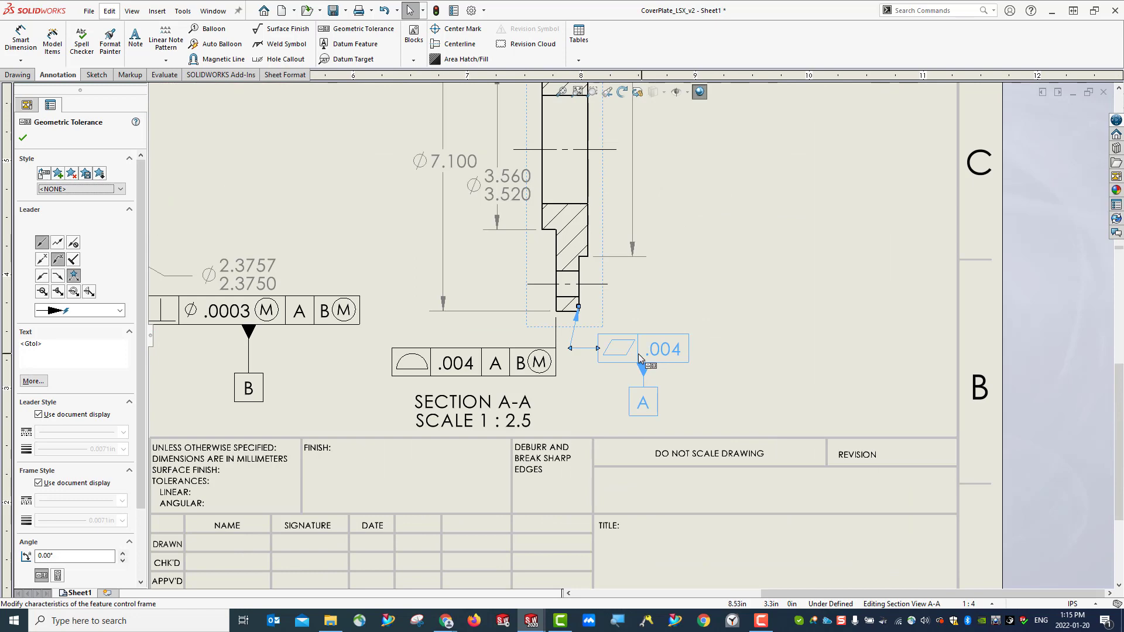
left_click_drag(574, 361, 573, 364)
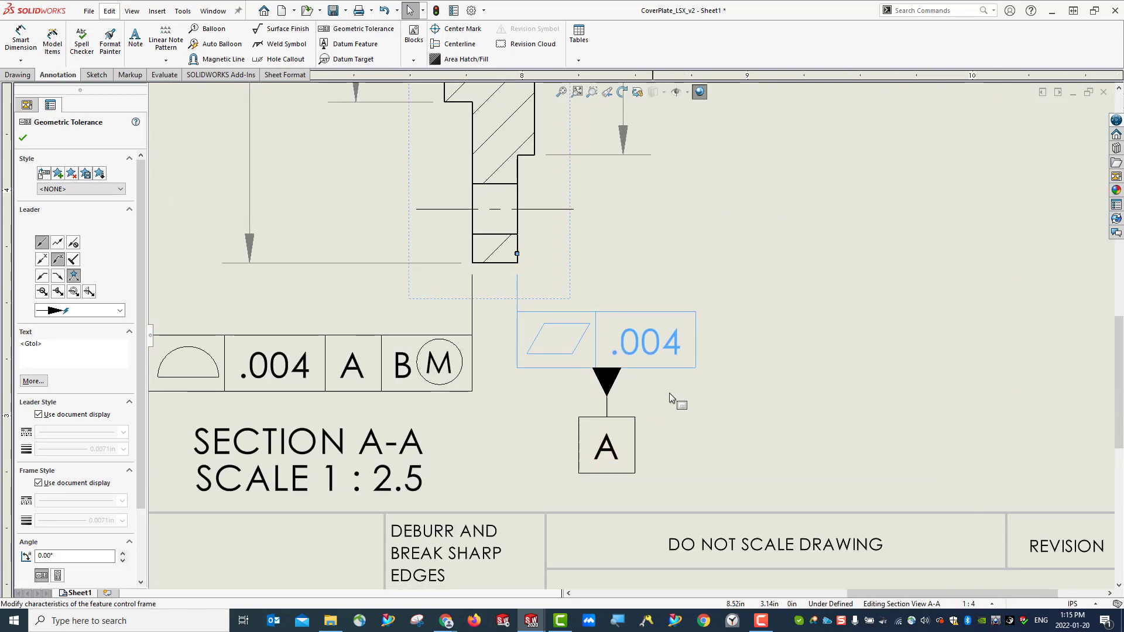
key("Escape")
scroll(720, 339, "up", 4)
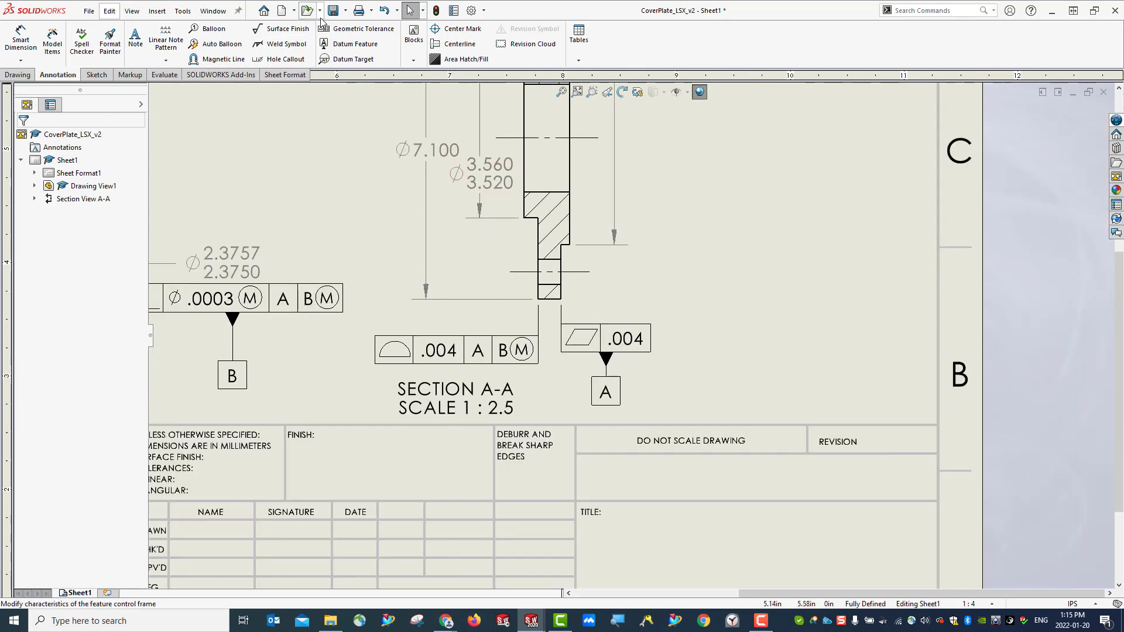
left_click(577, 92)
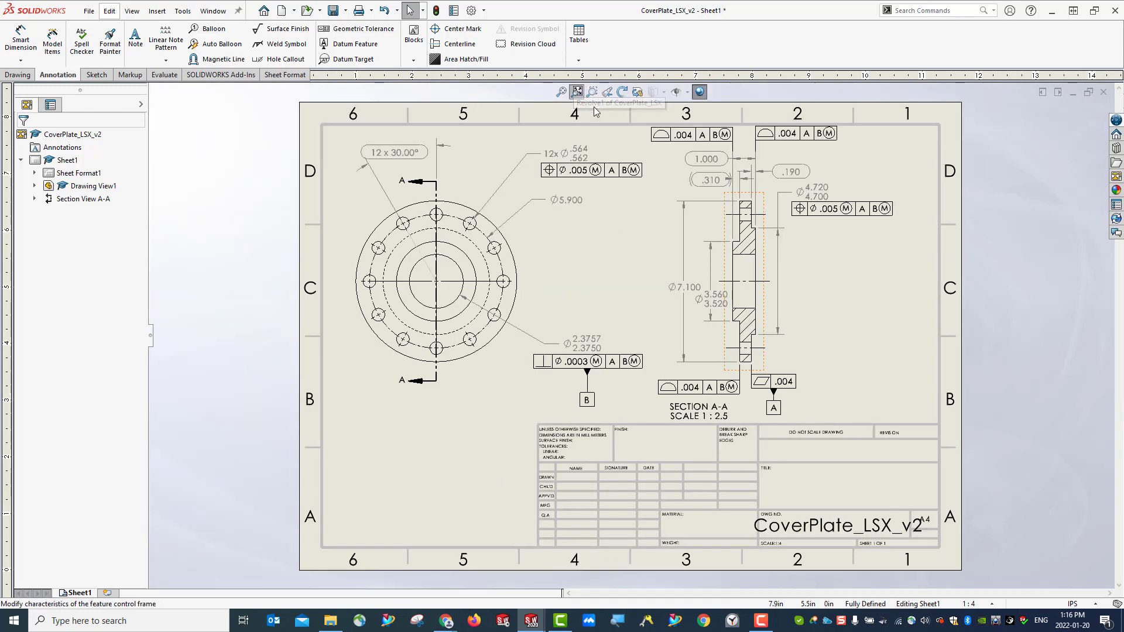
key("ctrl+s")
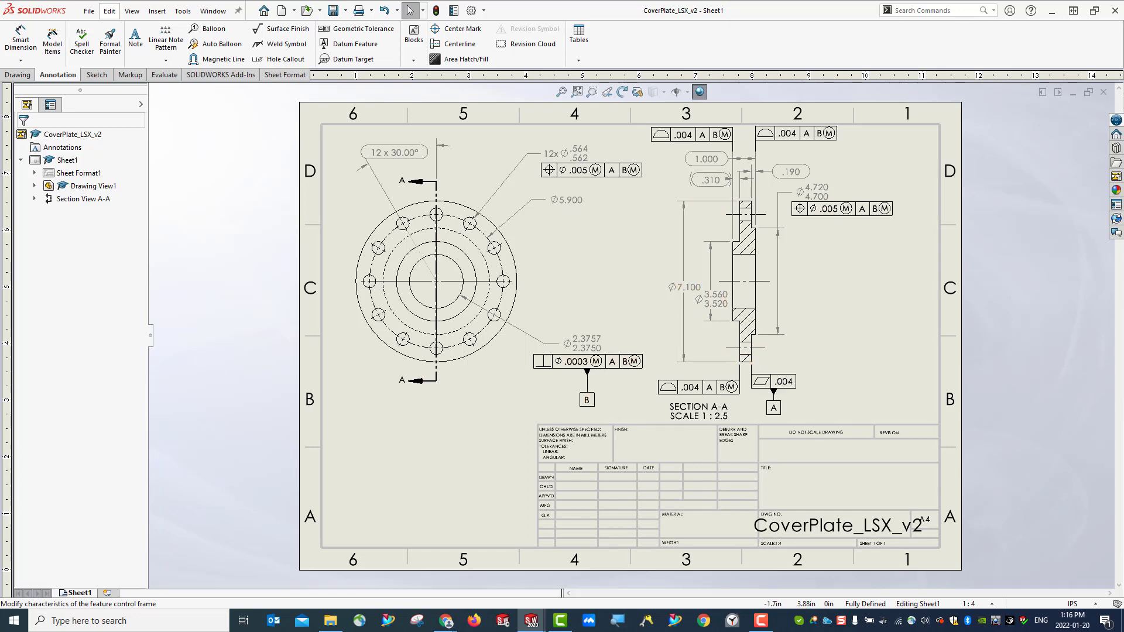
Step: Add a basic surface finish symbol to the flange's lower edge in the section and move it right onto an extension line
left_click(270, 35)
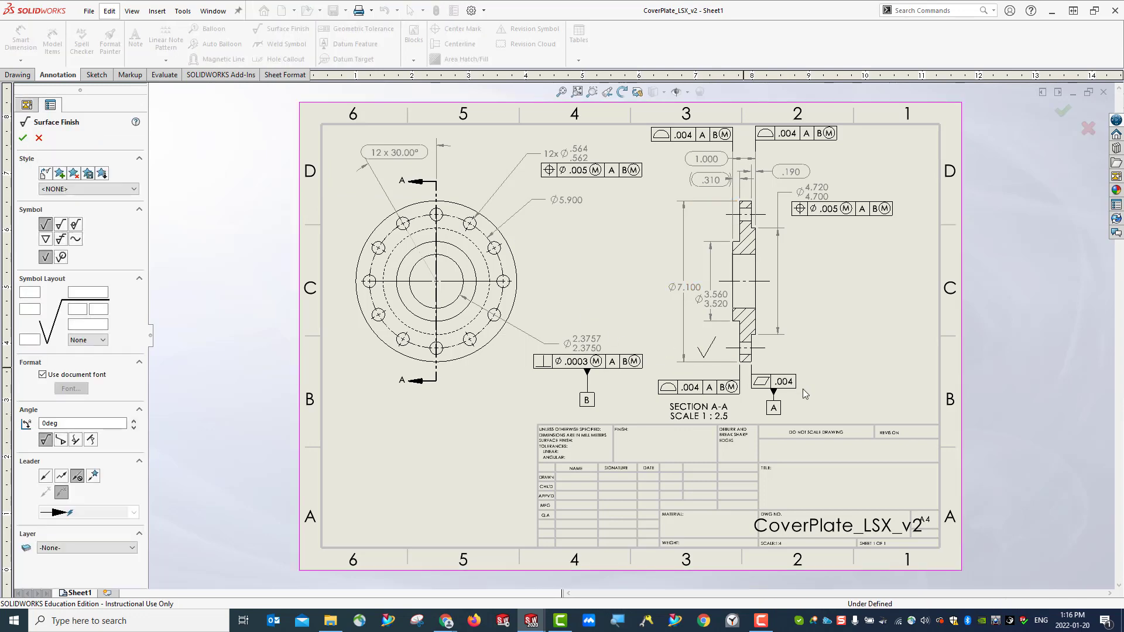
scroll(754, 368, "down", 5)
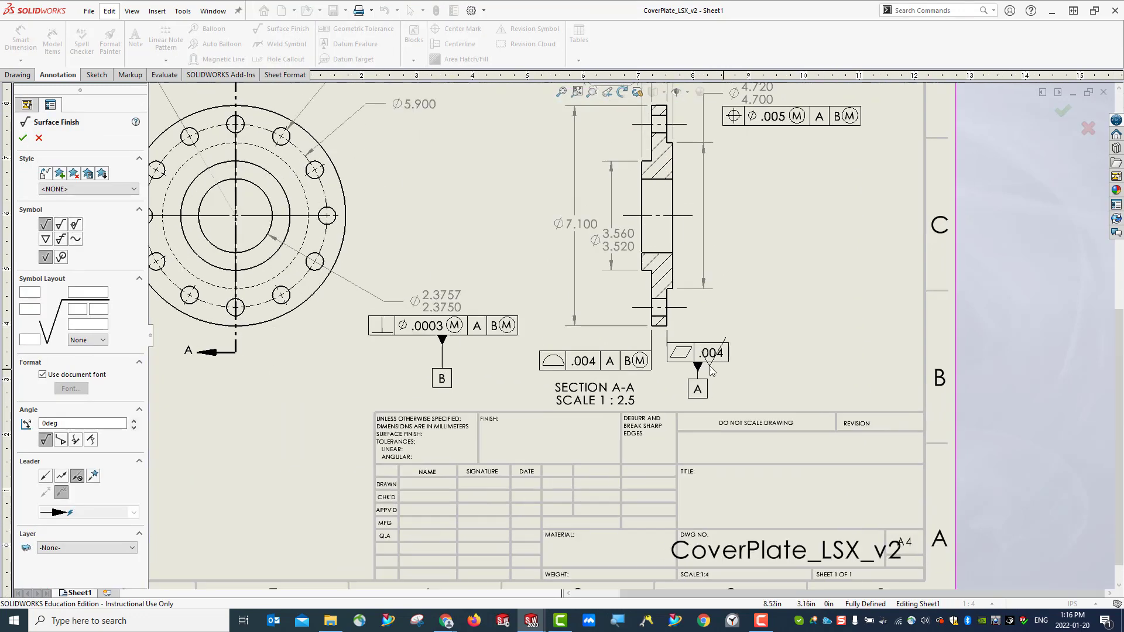
left_click(639, 311)
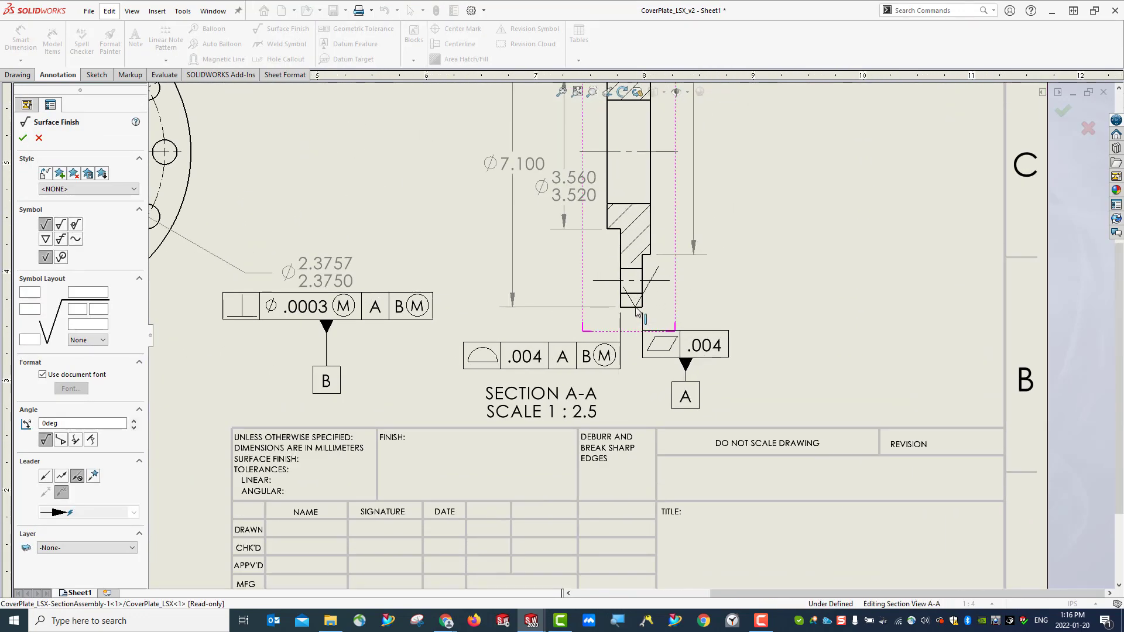
left_click(23, 138)
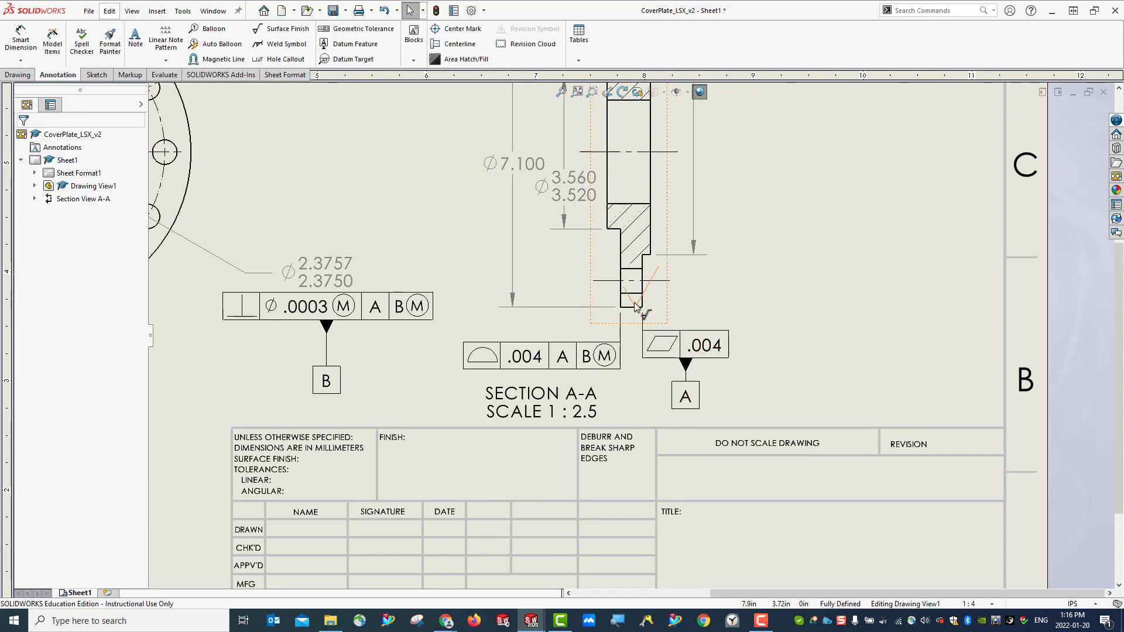
left_click_drag(678, 307, 721, 311)
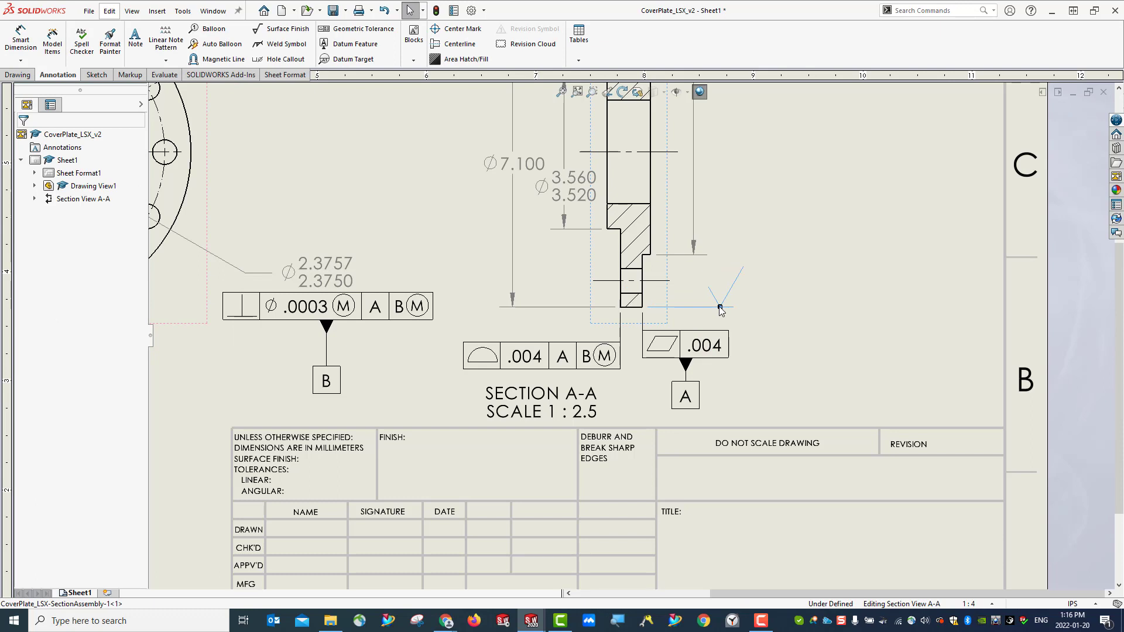
left_click(721, 311)
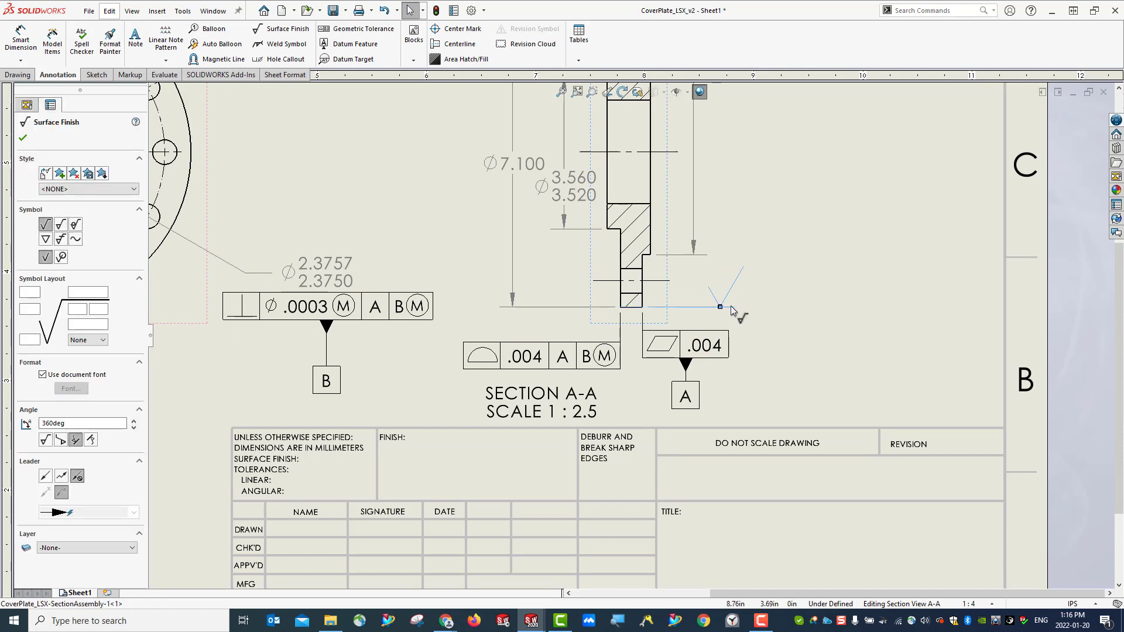
key("Escape")
Step: Change the surface finish symbol to the machining required type and set its roughness value to 125
left_click(723, 304)
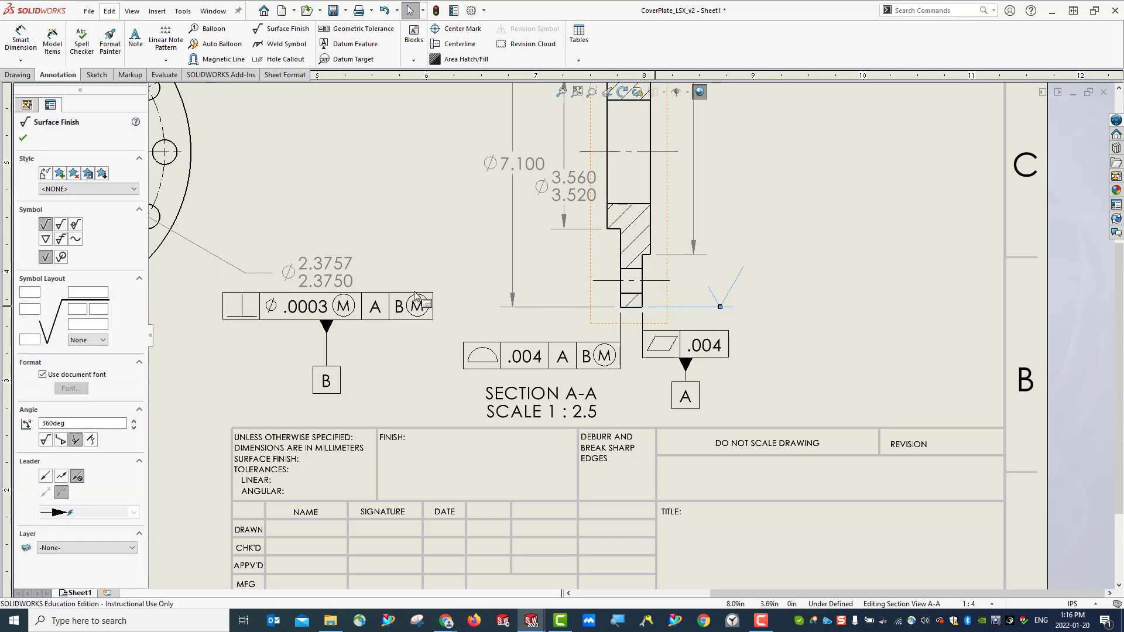
left_click(61, 227)
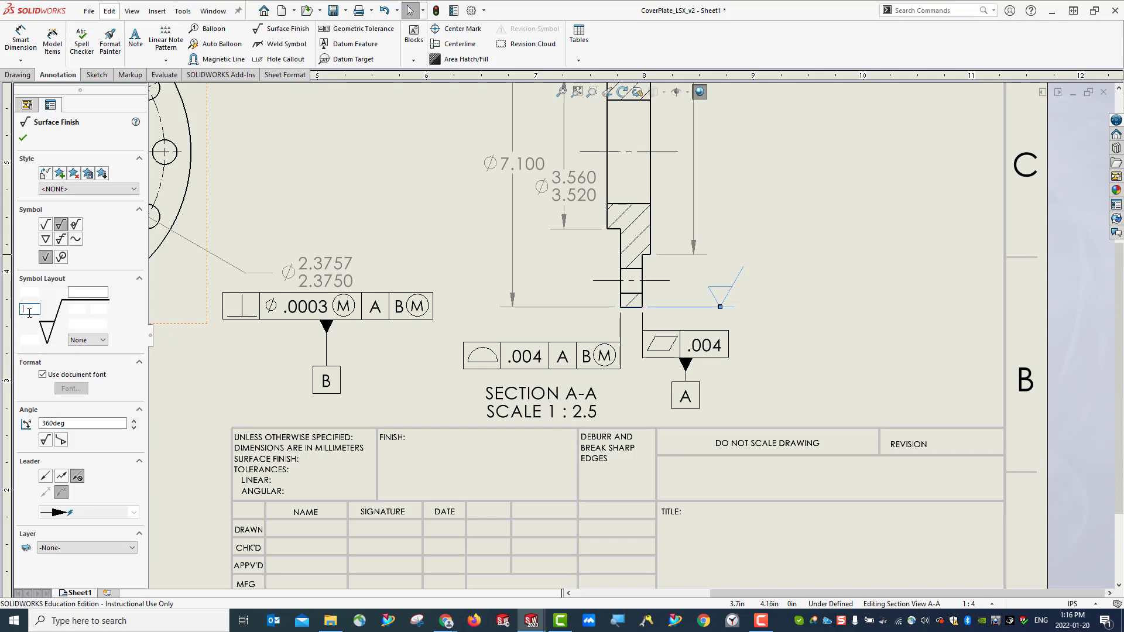
left_click(29, 310)
left_click(24, 138)
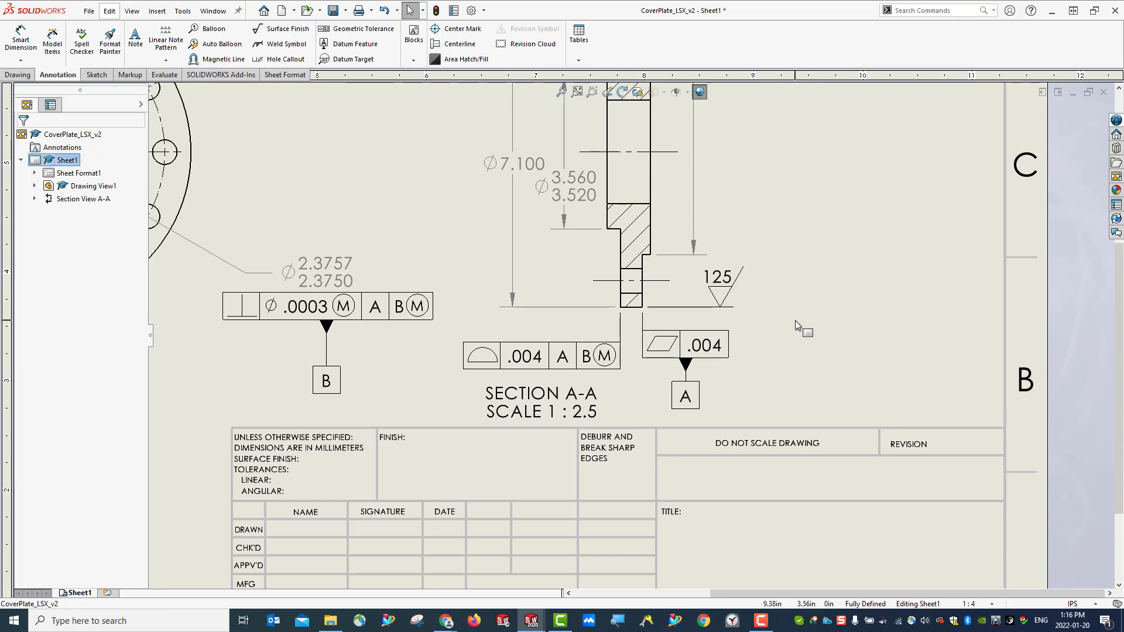
Step: Start a note without a leader in the empty area below the front view and make its text all uppercase
left_click(577, 92)
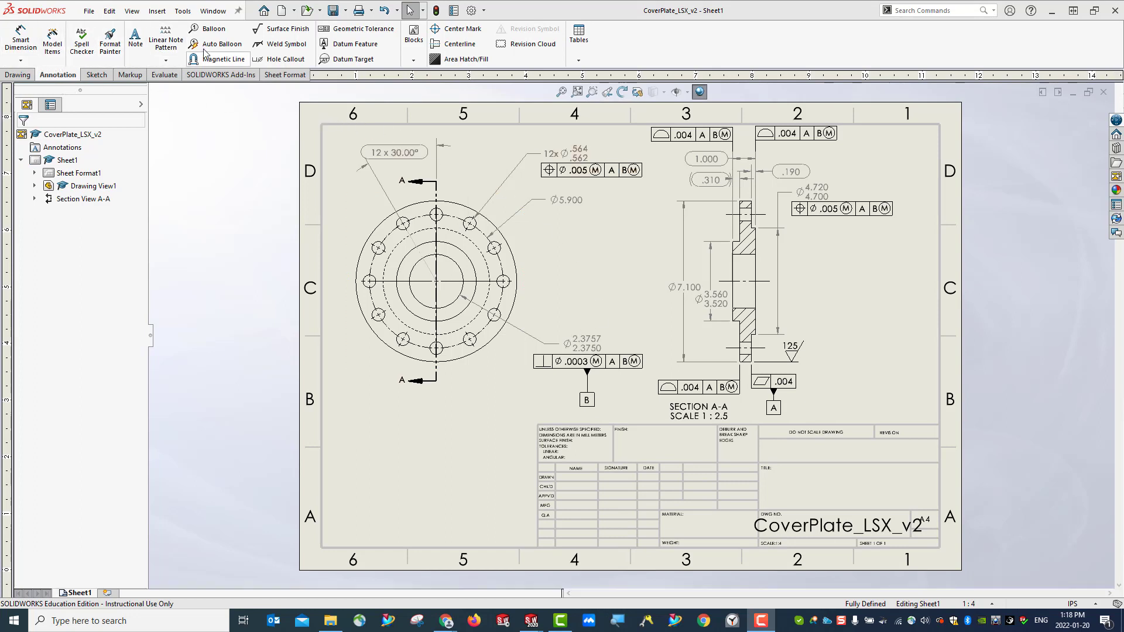
left_click(131, 42)
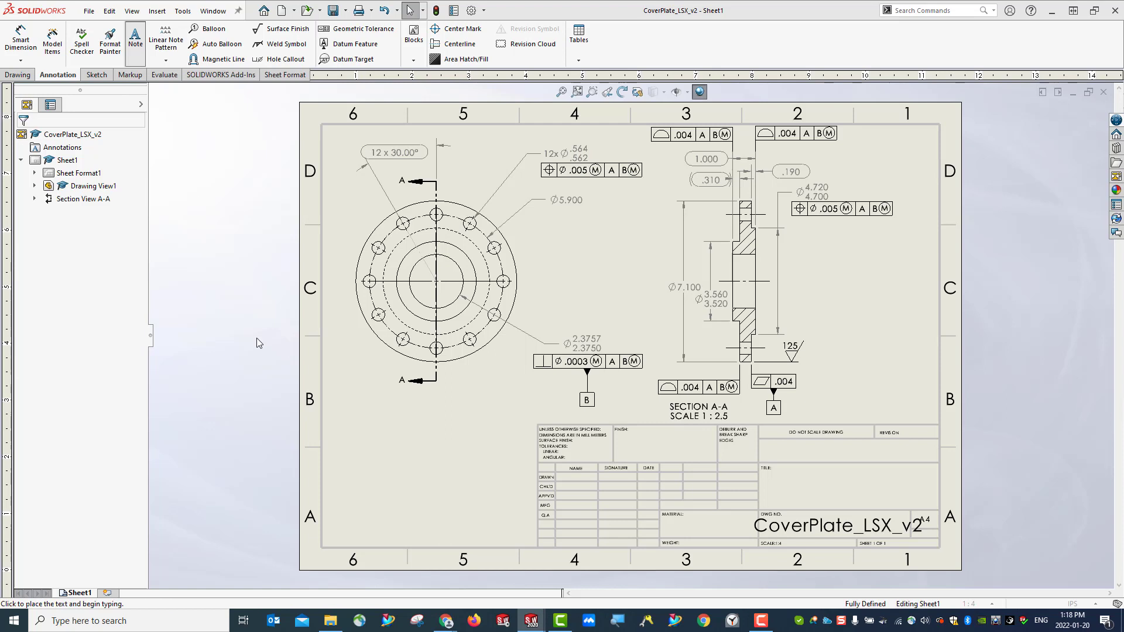
left_click(346, 462)
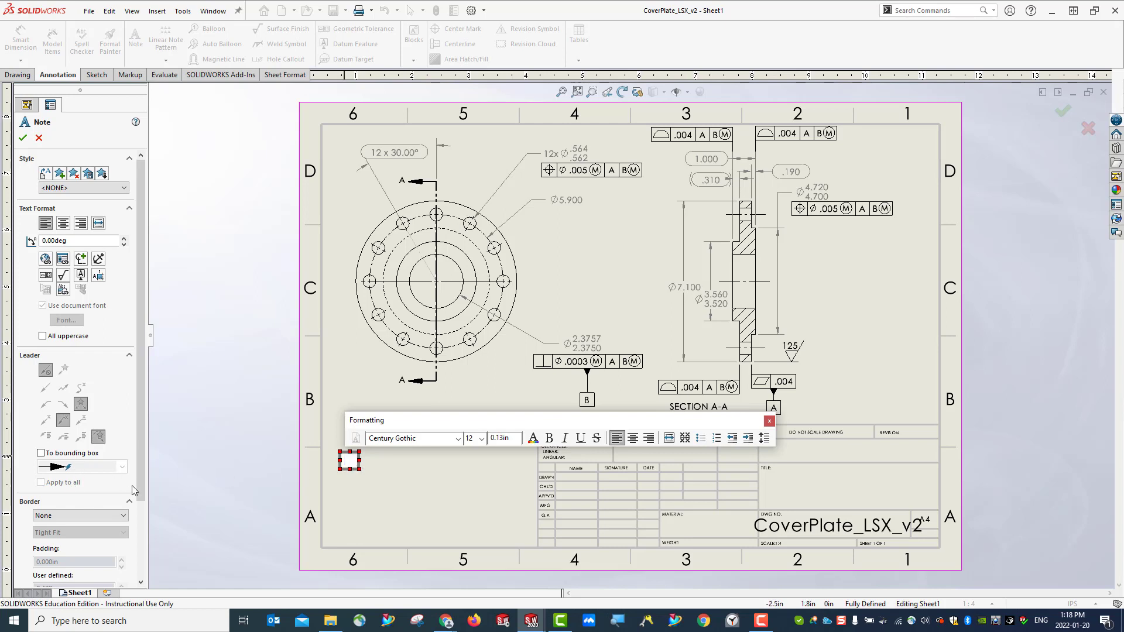
scroll(138, 489, "down", 4)
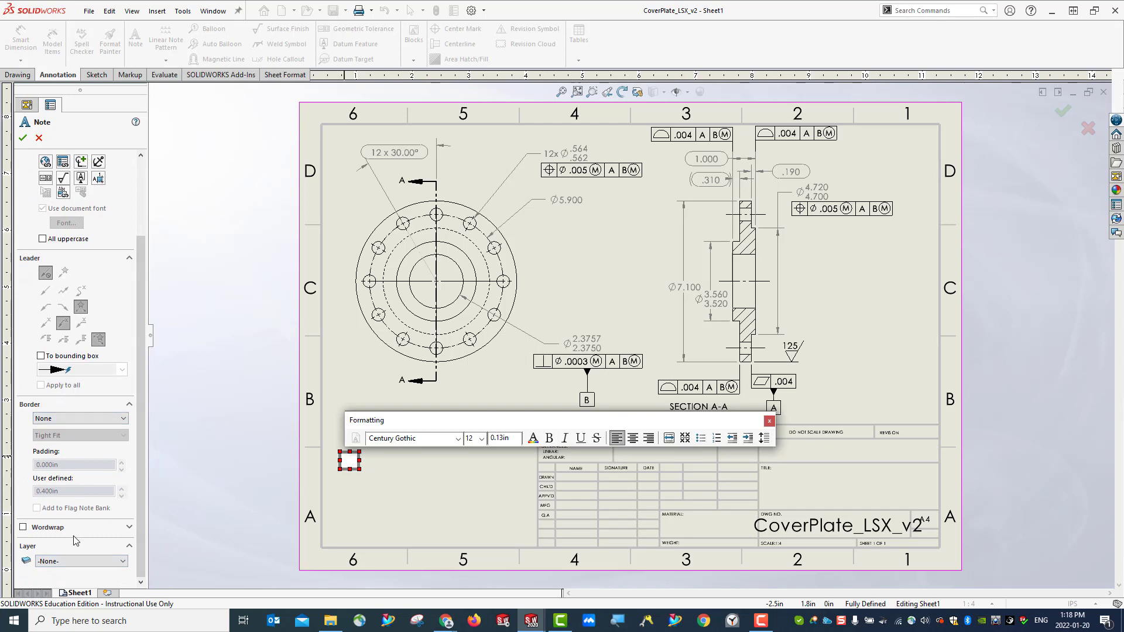
scroll(138, 526, "up", 1)
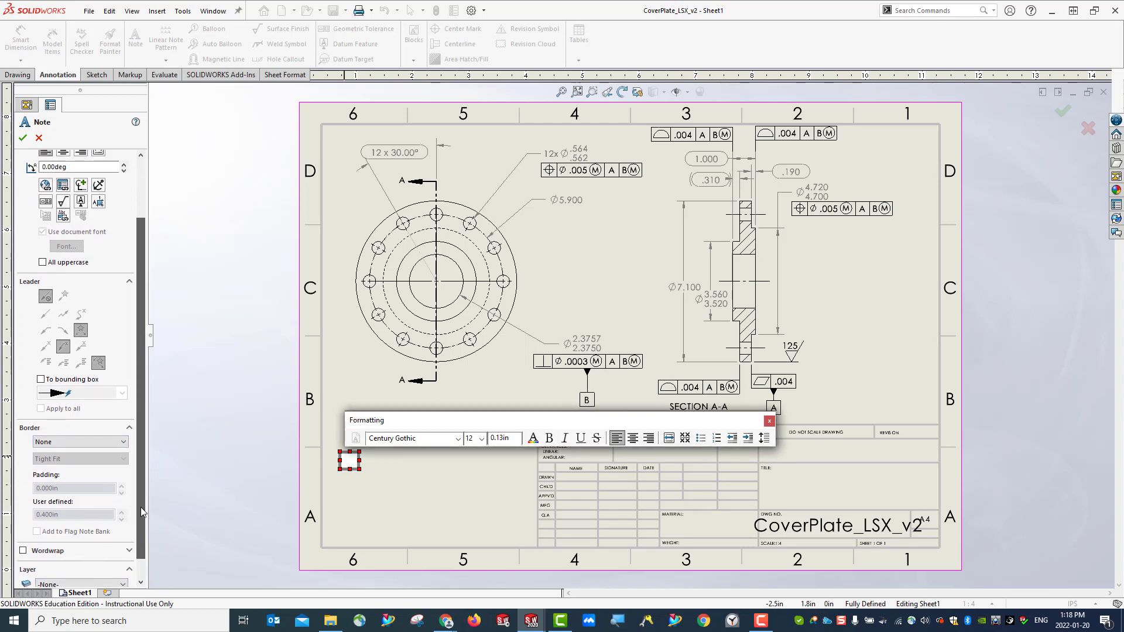
left_click(42, 265)
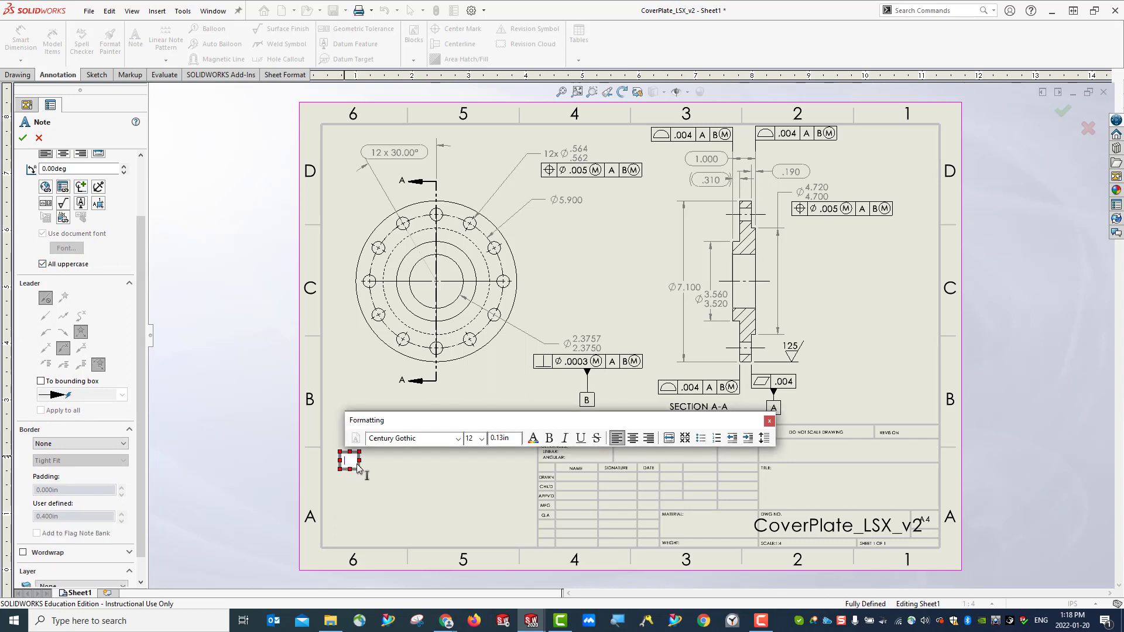
Step: Write "UNLESS OTHERWISE SPECIFIED" on the note's first line and "SURFACE FINISH TO BE" on its second line
type("UNL")
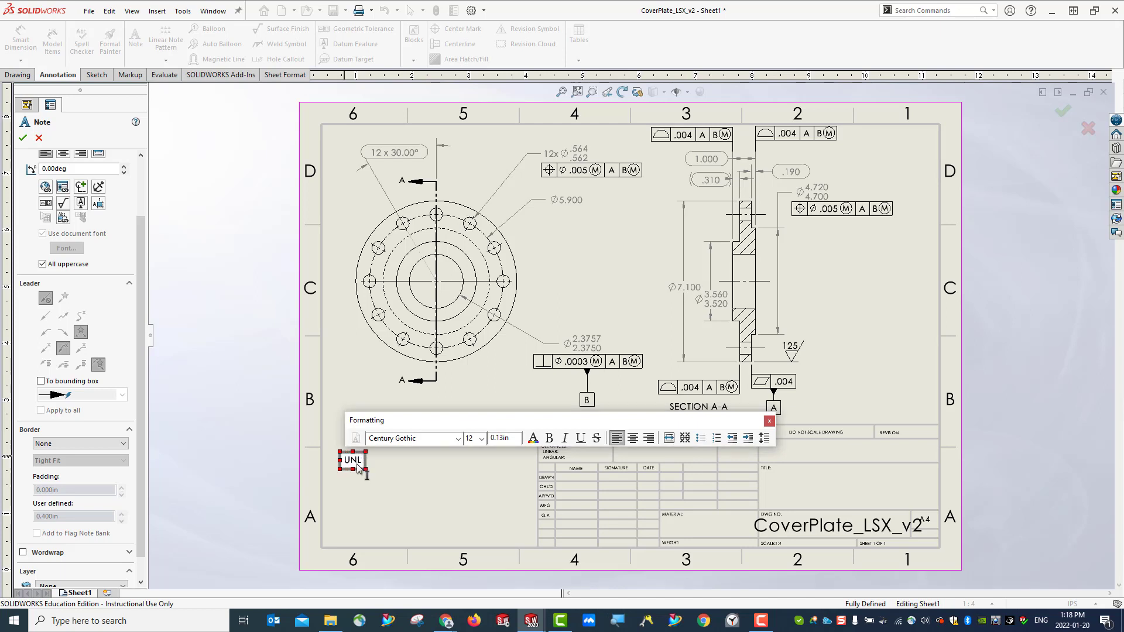
type("ESS")
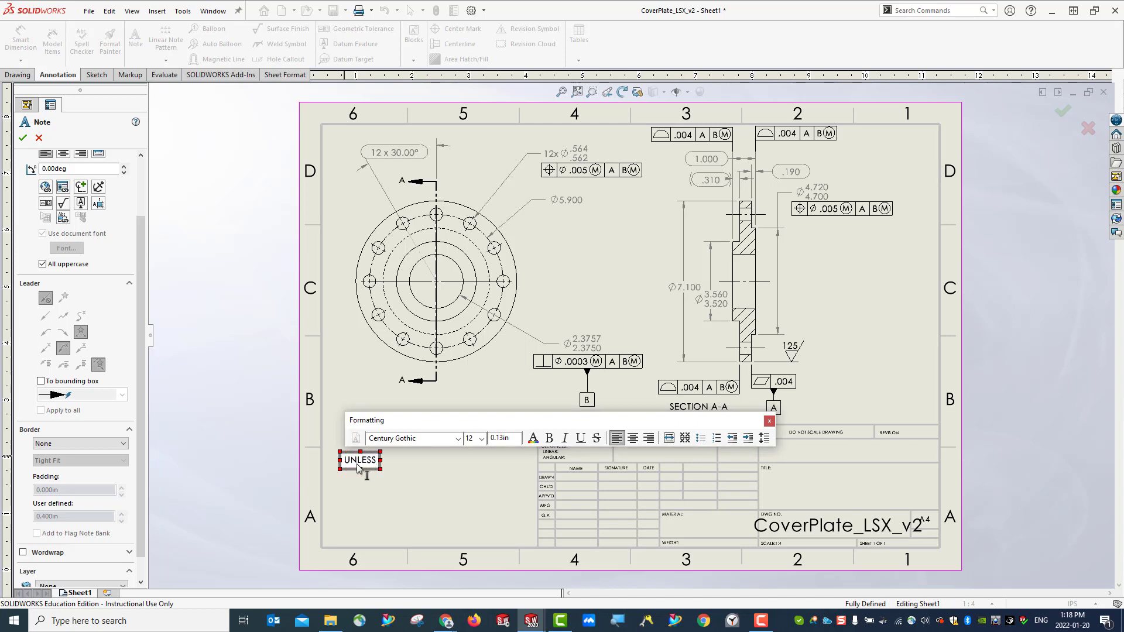
type(" OTHERWI")
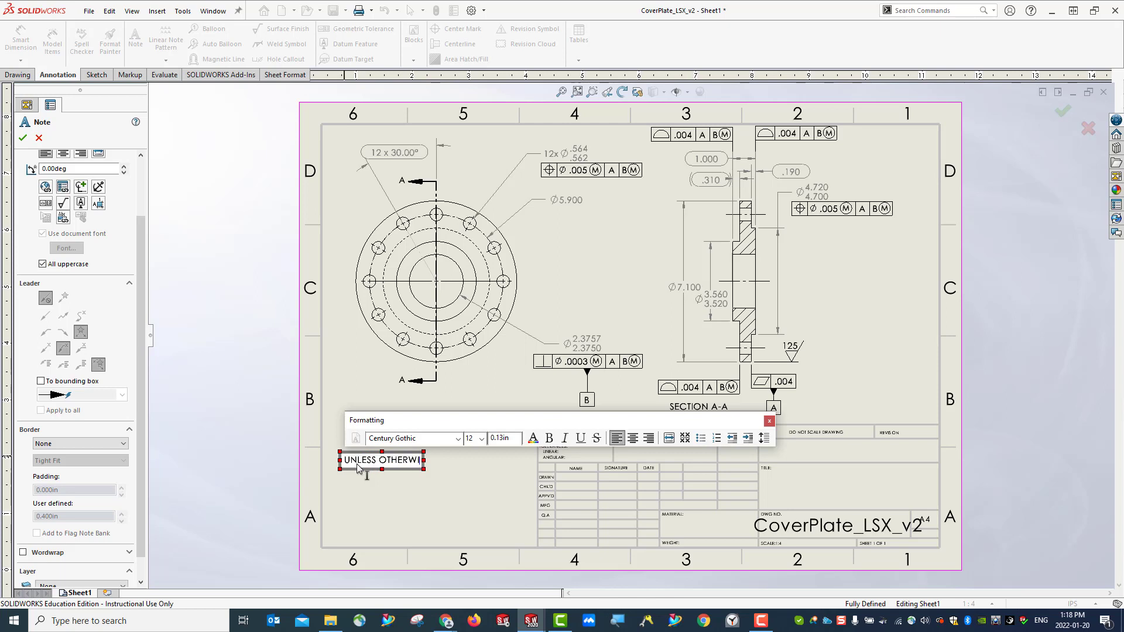
type("SE SPEC")
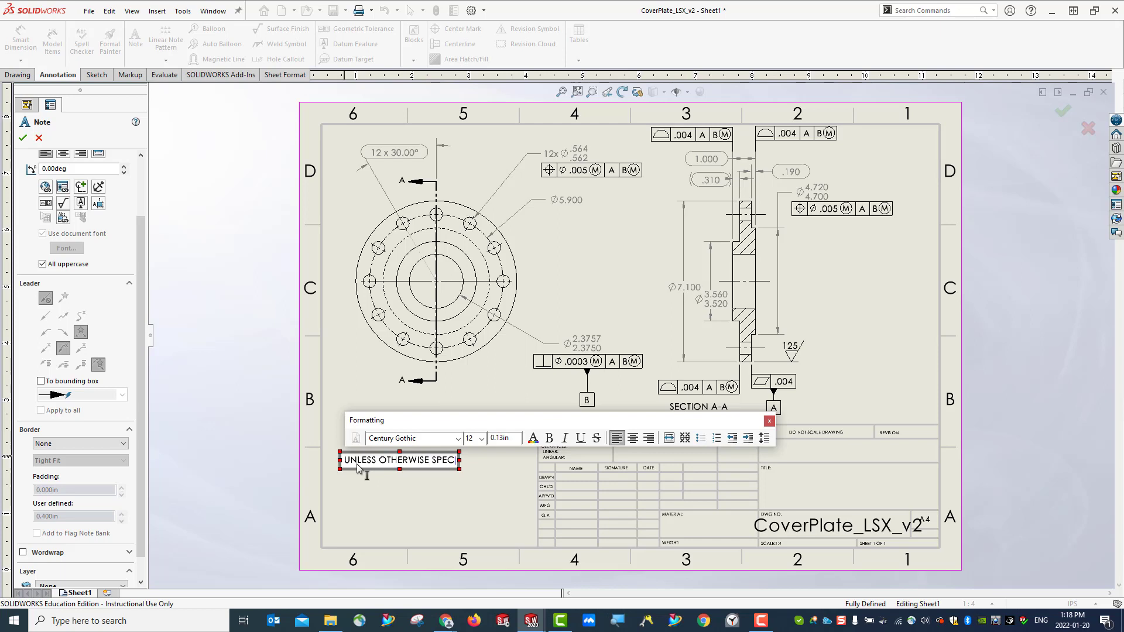
type("IFIED")
key("Return")
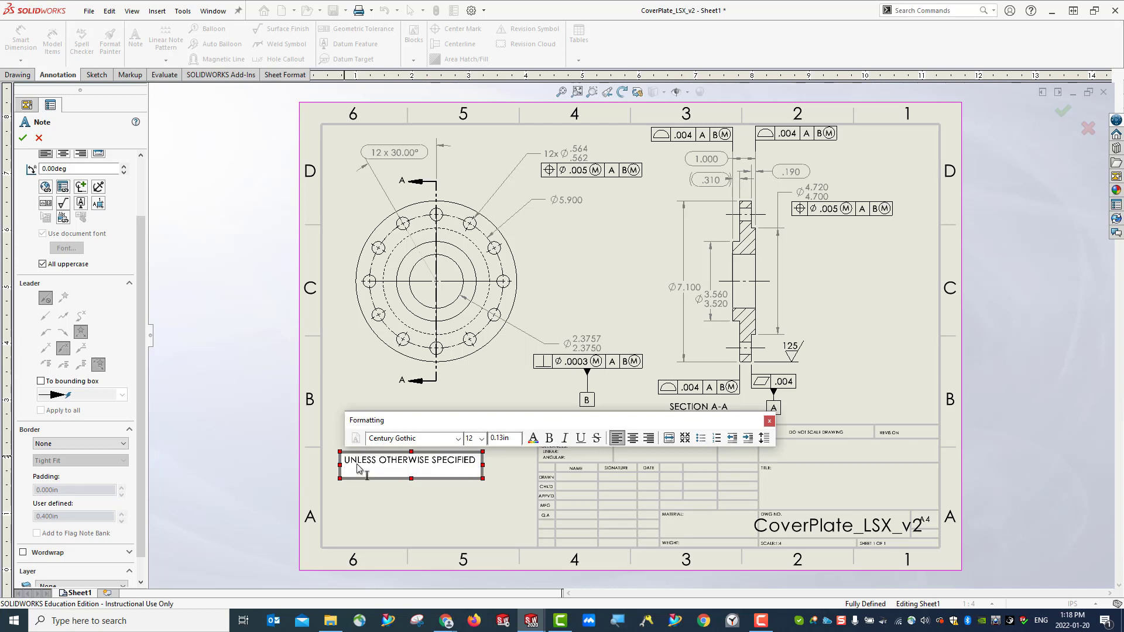
type("SURFACE FINISH TO BE")
Step: Insert a machining required surface finish symbol with roughness 63 at the end of the note's second line
left_click(62, 203)
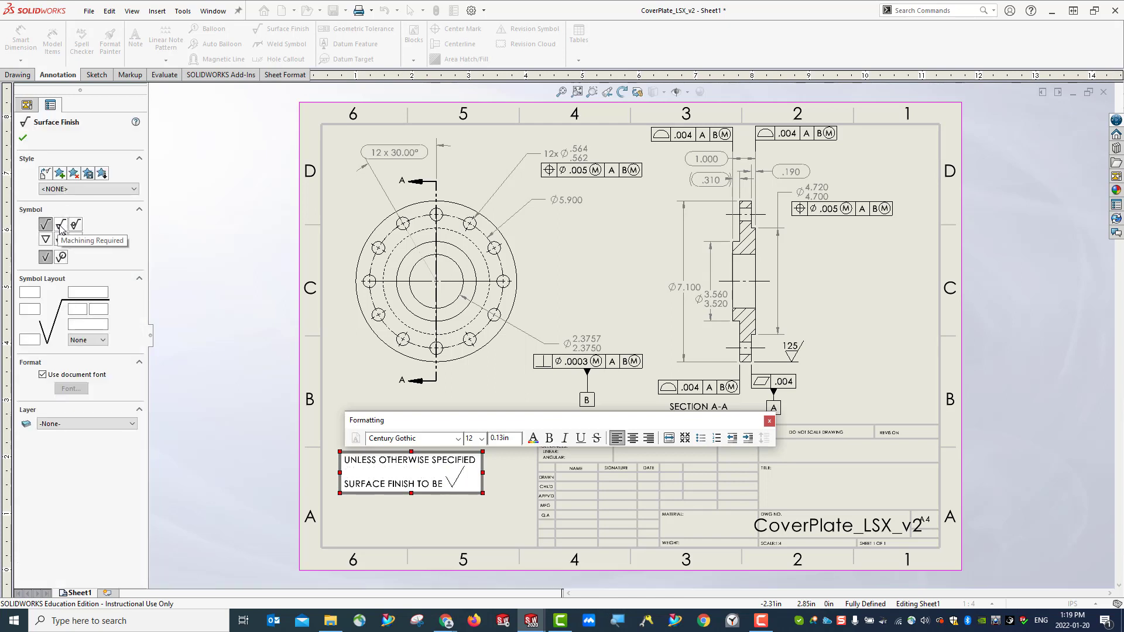
left_click(61, 226)
left_click(36, 309)
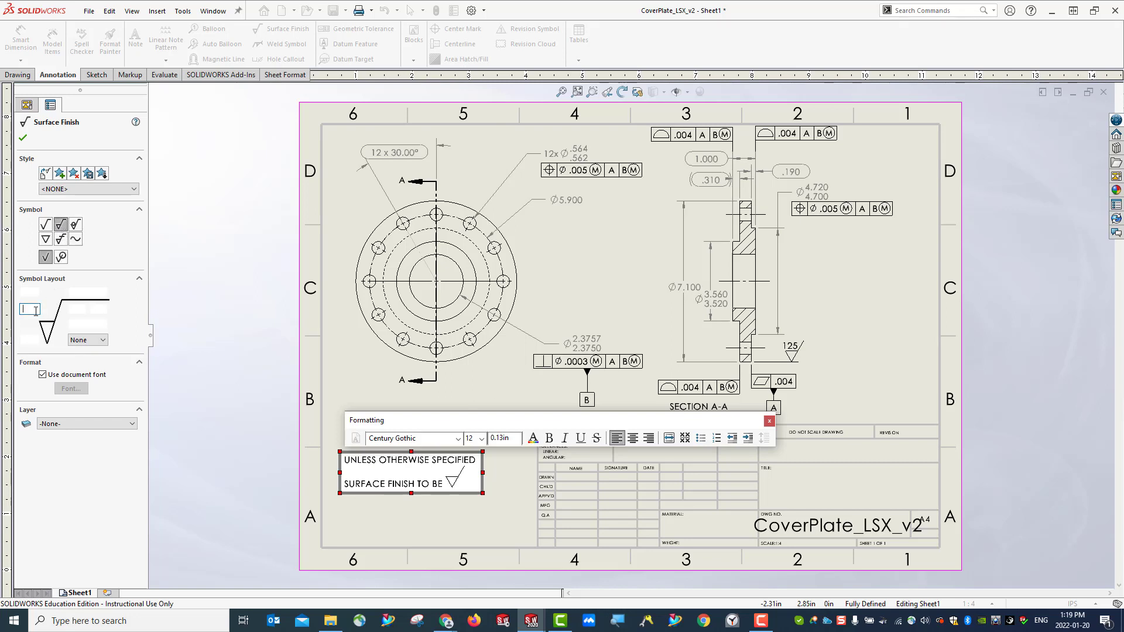
type("63")
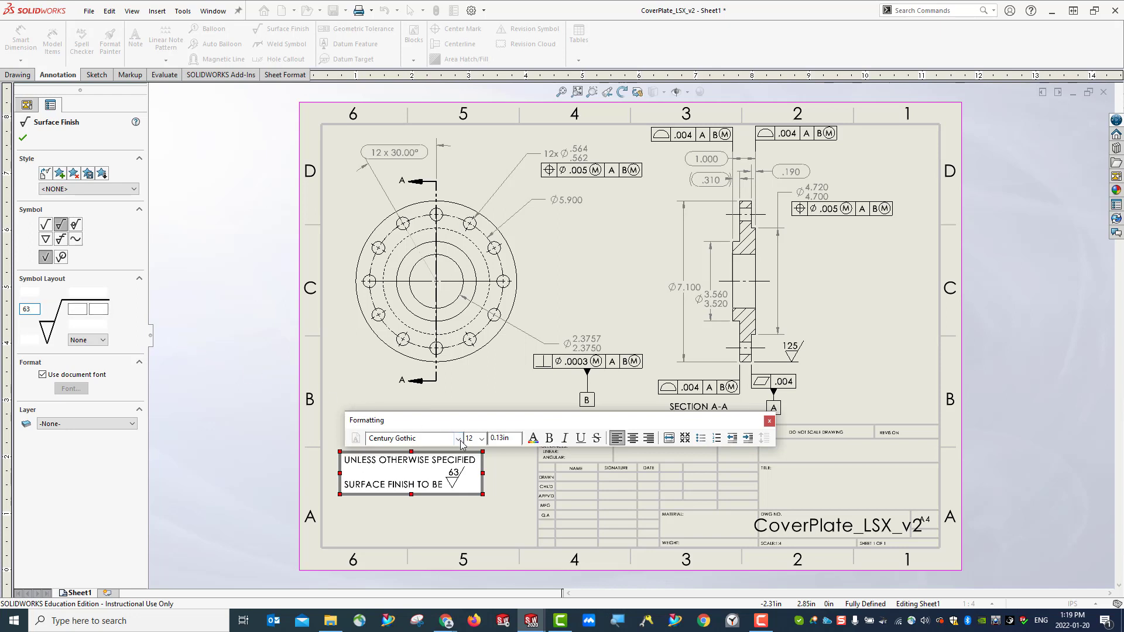
Step: Reapply text size 12 to the entire surface finish note
left_click_drag(465, 487, 345, 463)
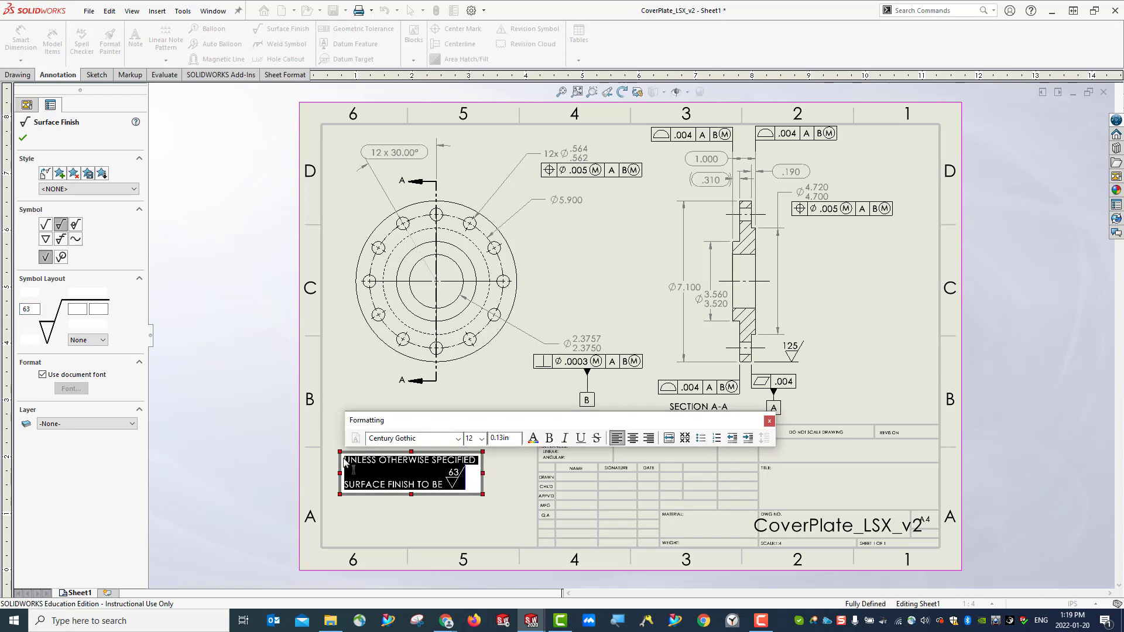
left_click(481, 438)
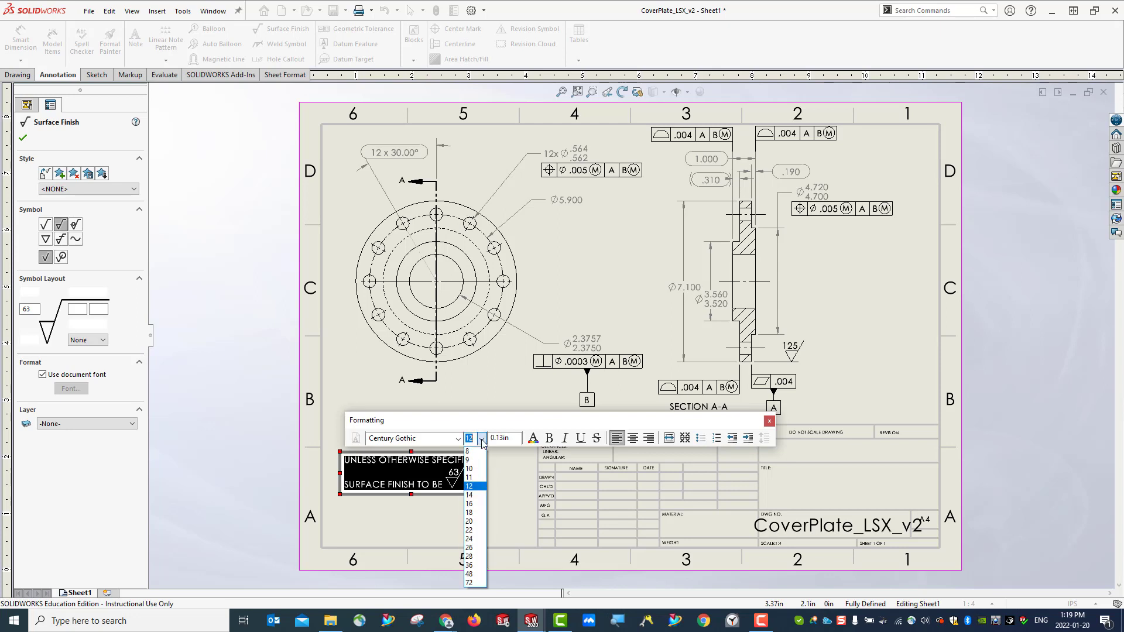
left_click(475, 486)
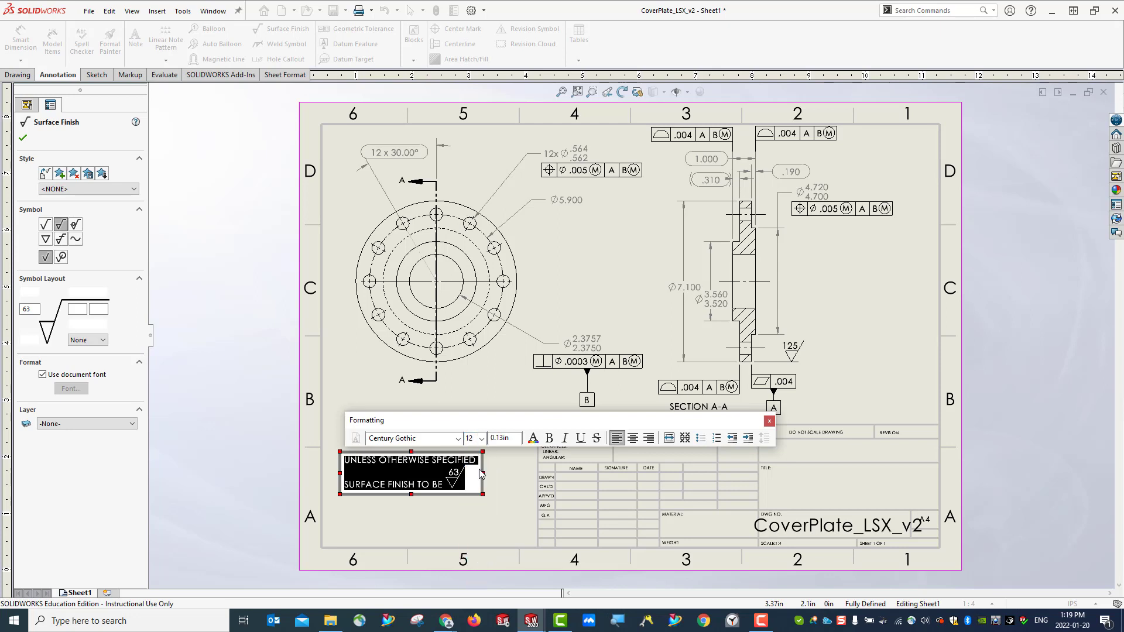
left_click(481, 439)
left_click(478, 500)
left_click(477, 485)
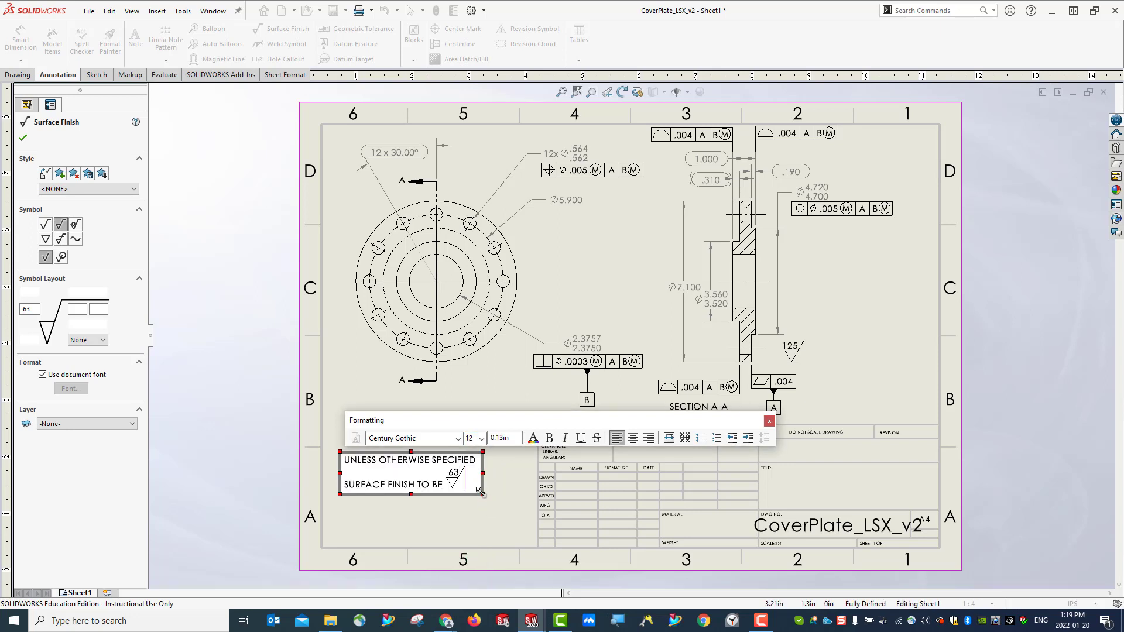
Step: Enlarge the surface finish note's text box slightly, finish the note without placing further copies and save the drawing
mouse_move(481, 492)
left_mouse_down()
mouse_move(501, 509)
mouse_move(487, 492)
left_mouse_up()
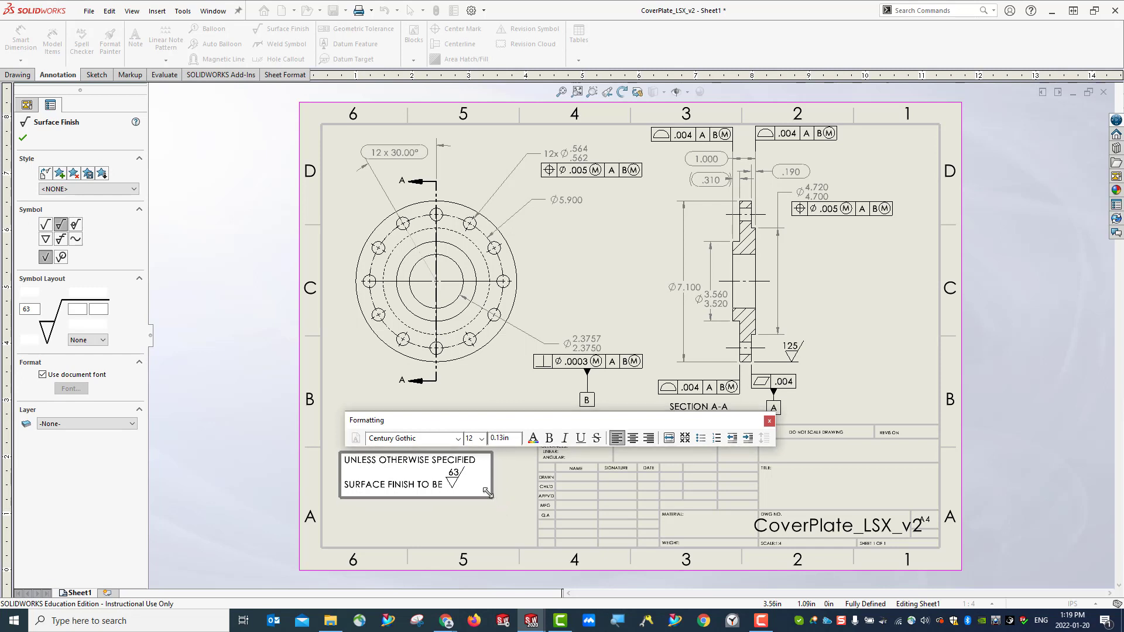
left_click(510, 508)
key("ctrl+v")
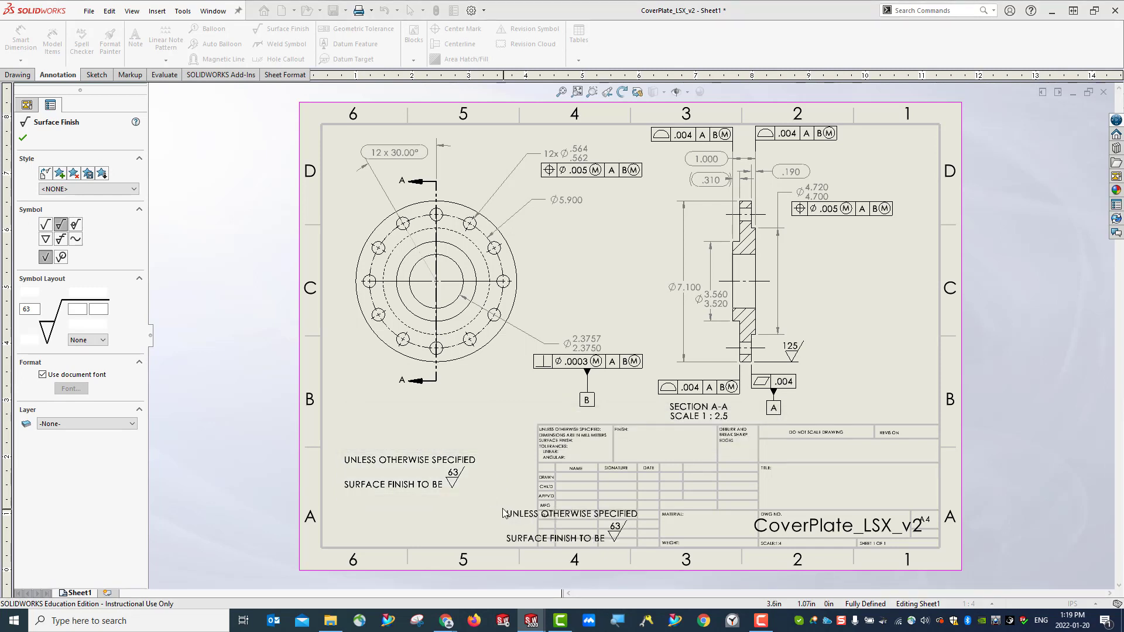
key("Escape")
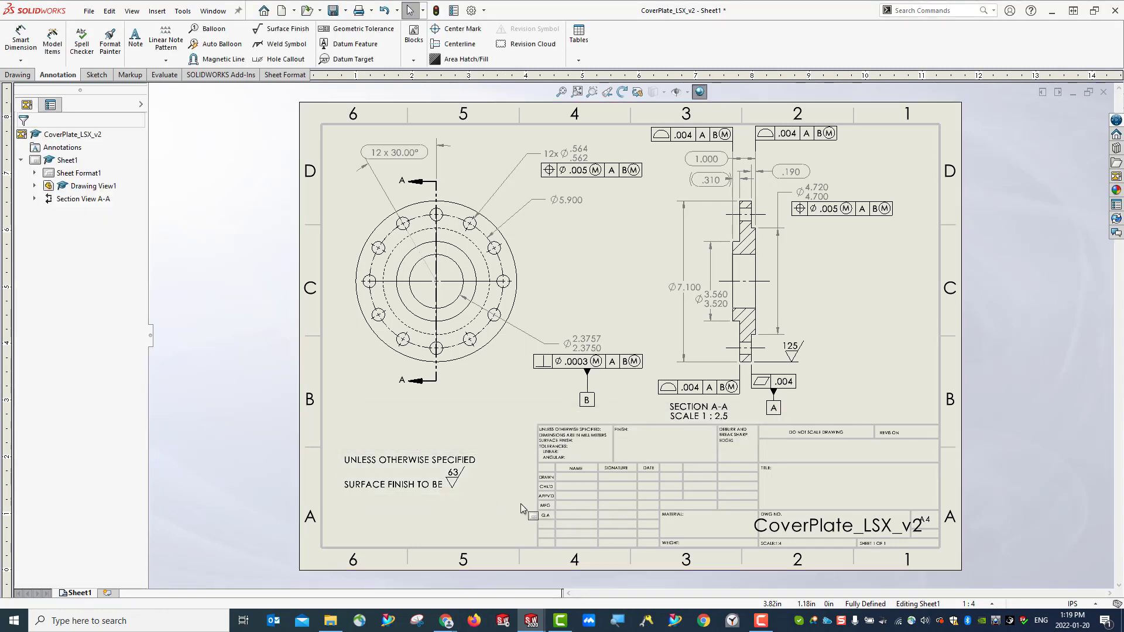
left_click(333, 10)
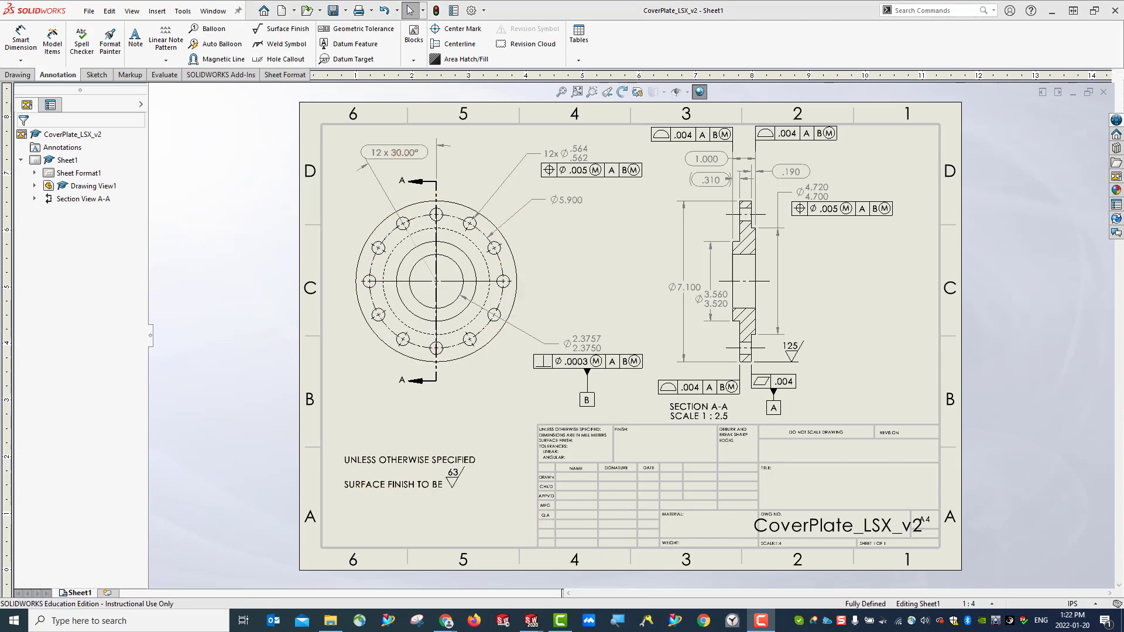
Step: Open the sheet format for editing to make the title block text accessible
double_click(821, 527)
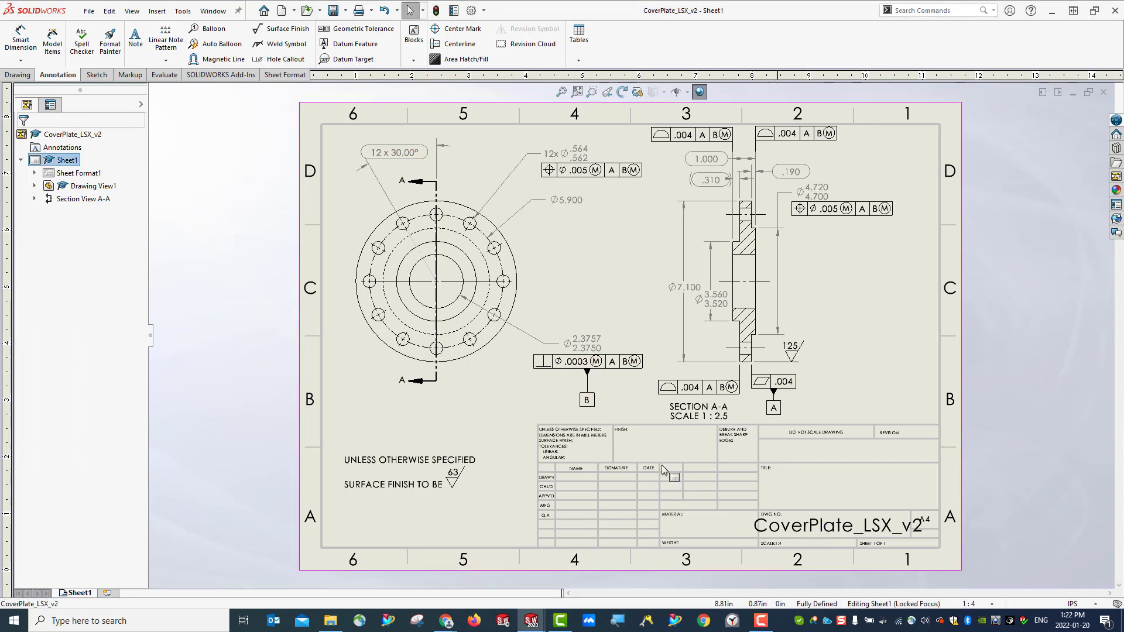
left_click(283, 75)
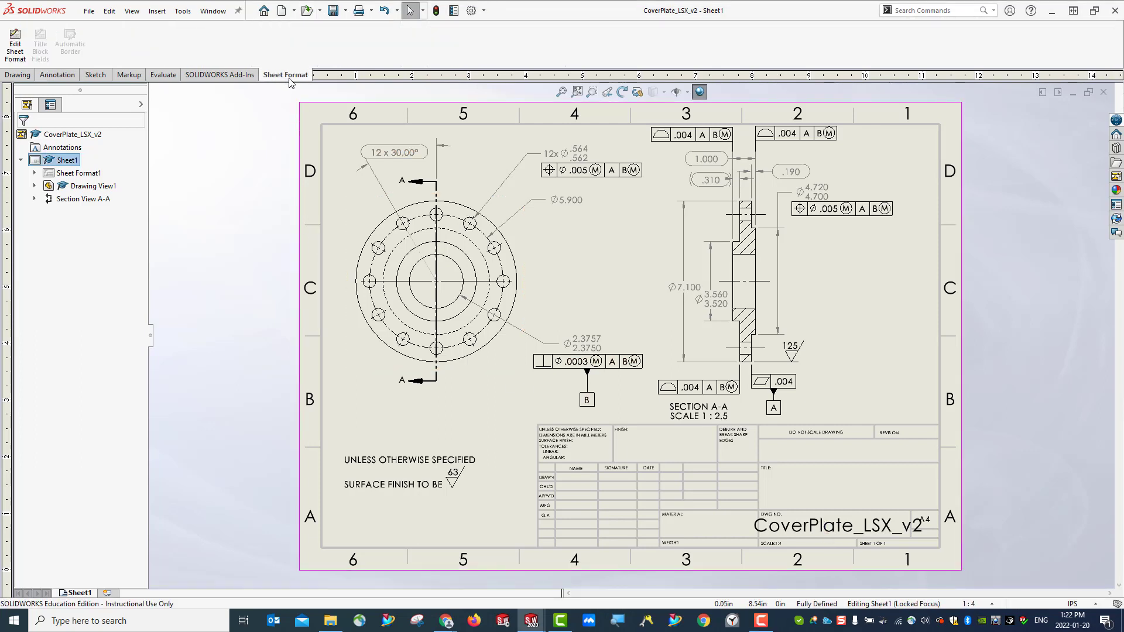
left_click(15, 47)
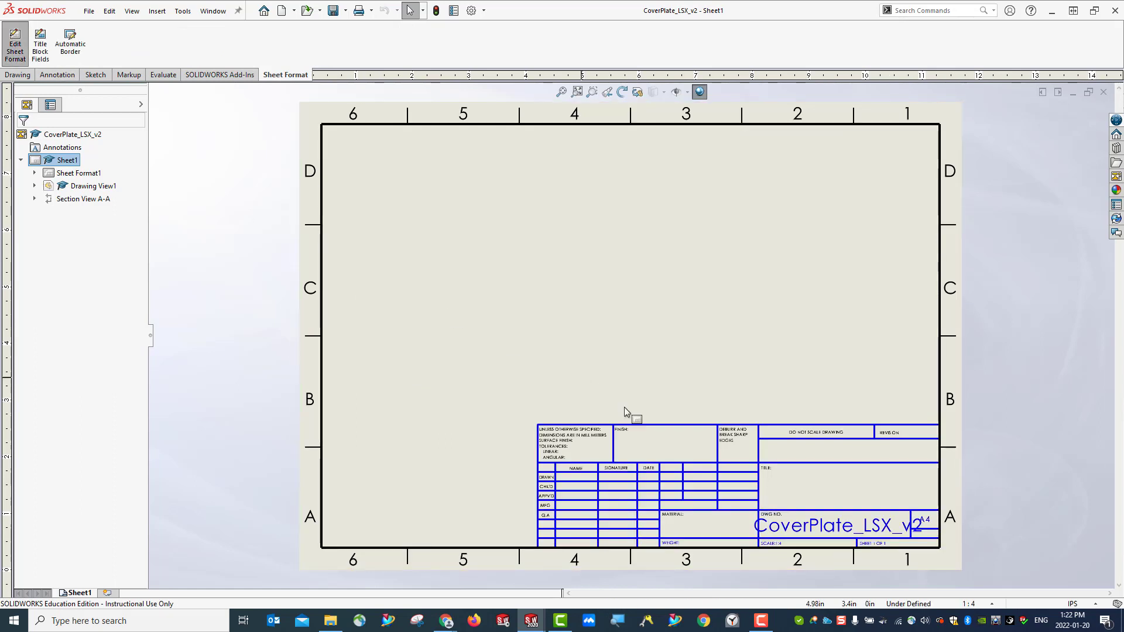
Step: Replace the drawing number text in the title block with "Tutorial 2 _dra1"
double_click(829, 530)
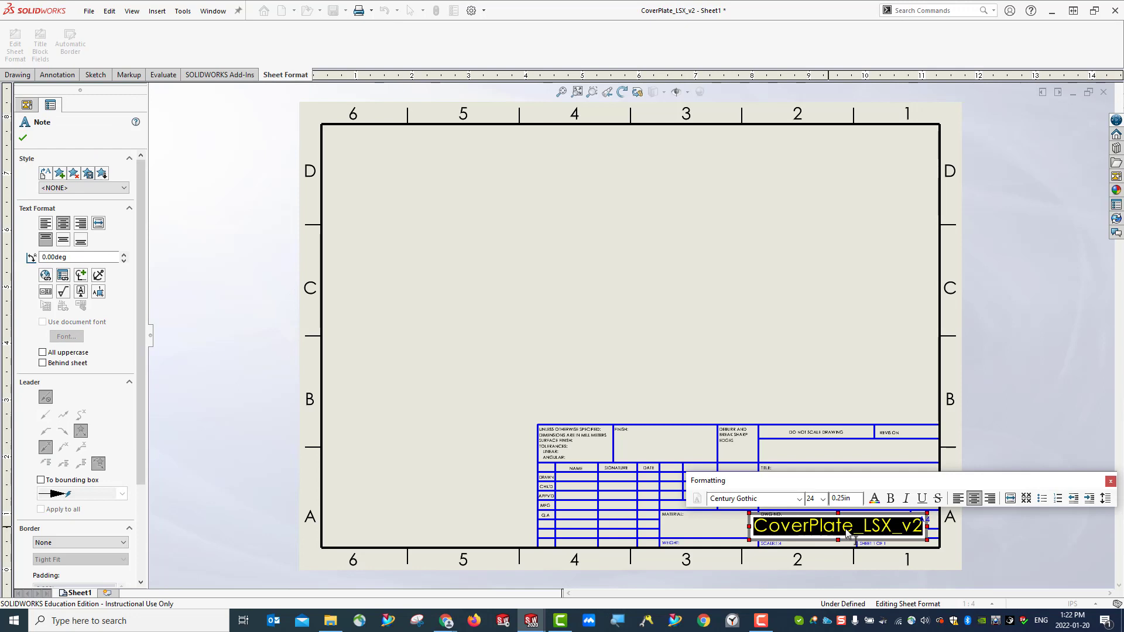
type("Tu")
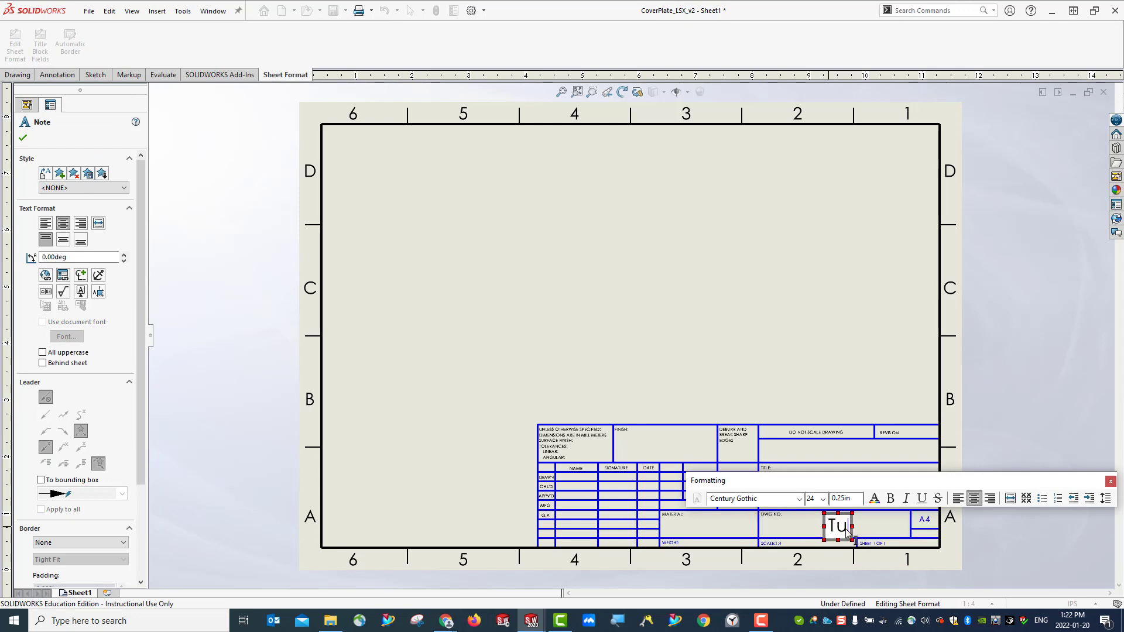
type("torial 2")
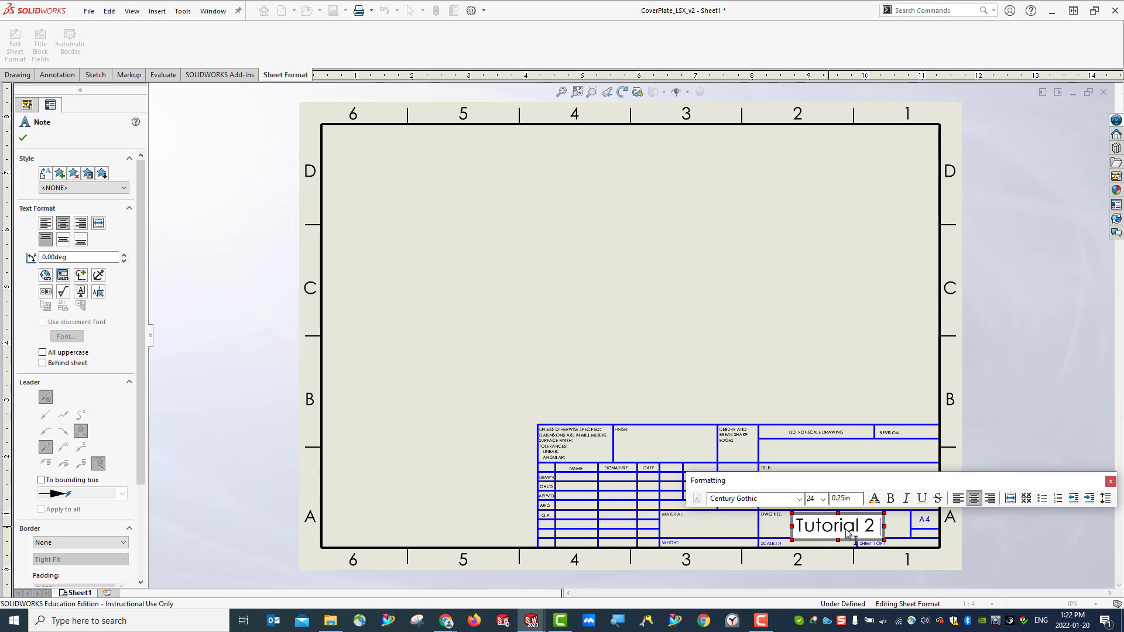
type(" _d")
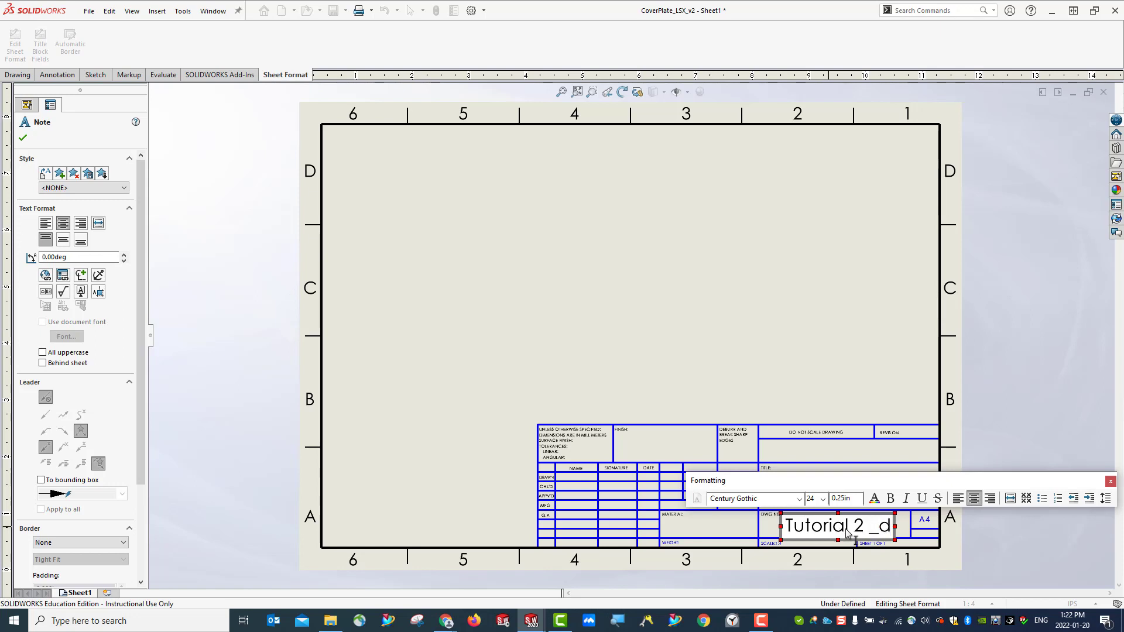
key("BackSpace")
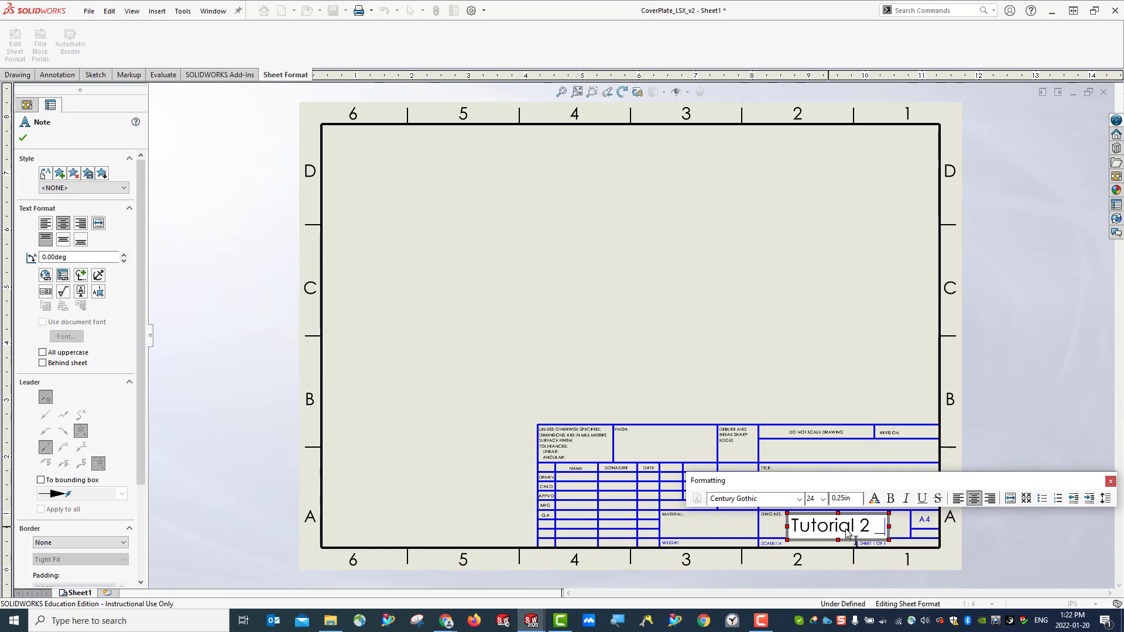
type("dra")
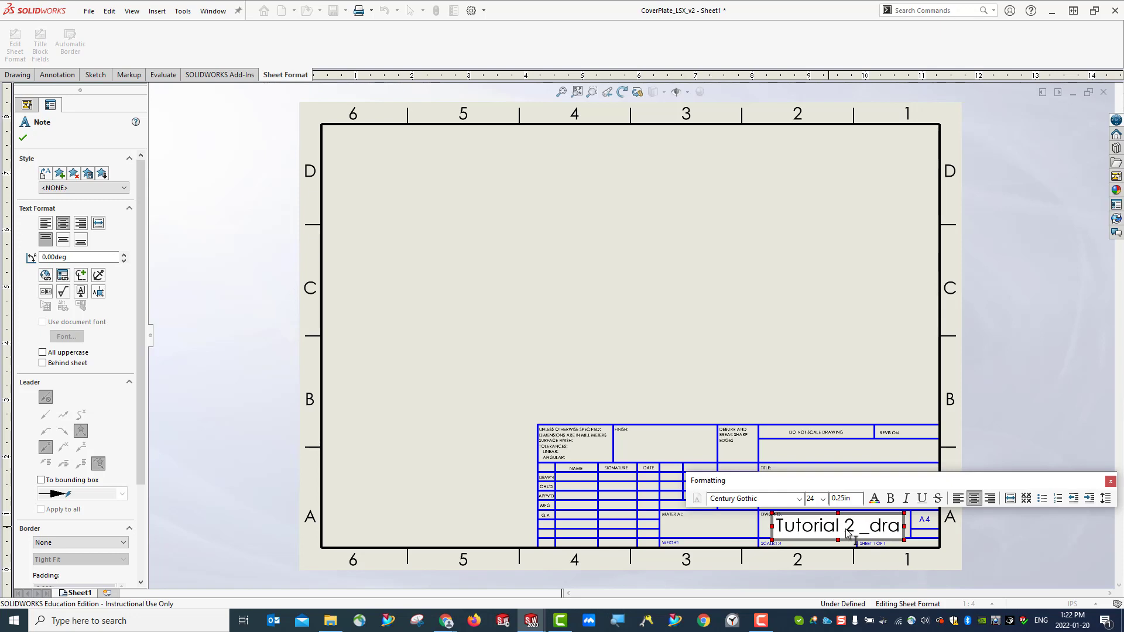
type("1")
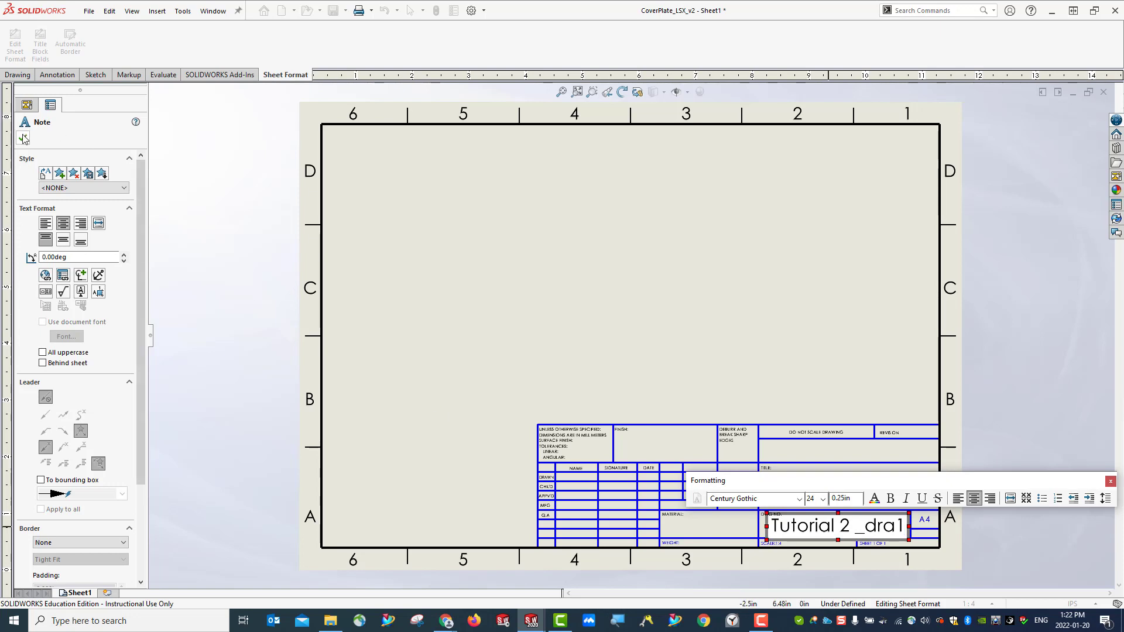
Step: Set the text size of the title block's drawing number to 10
left_click(823, 501)
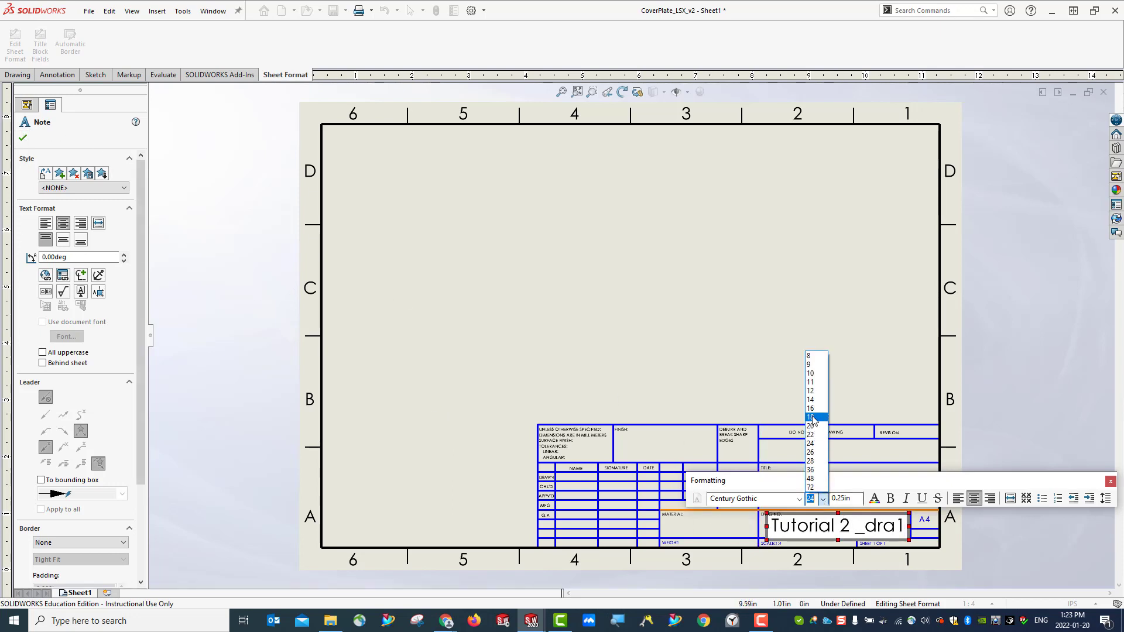
left_click(810, 373)
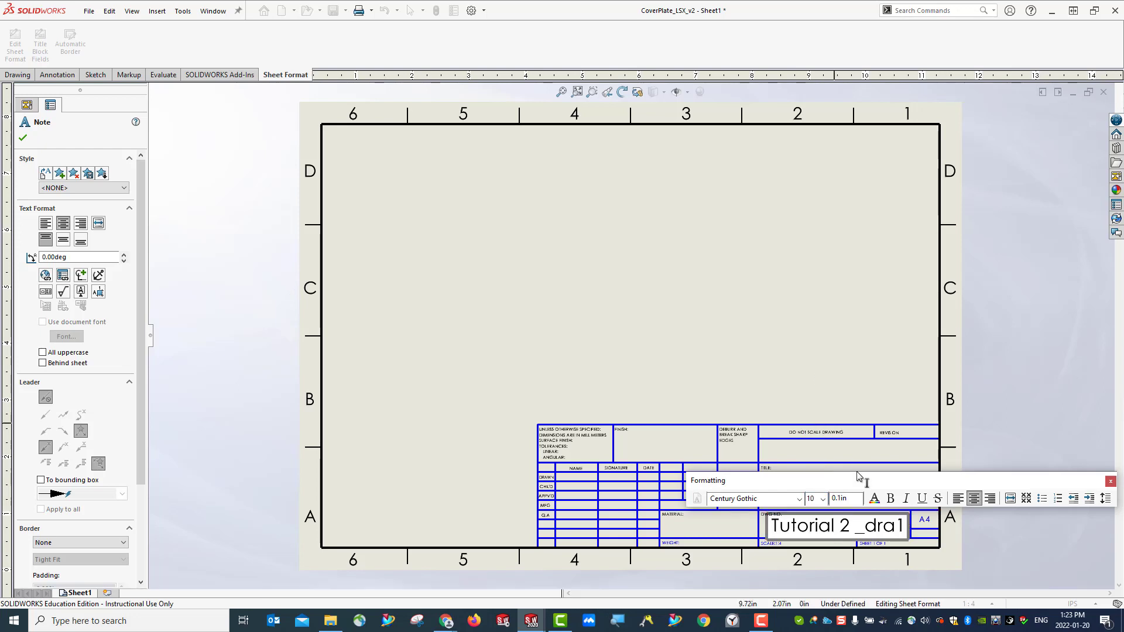
left_click(23, 138)
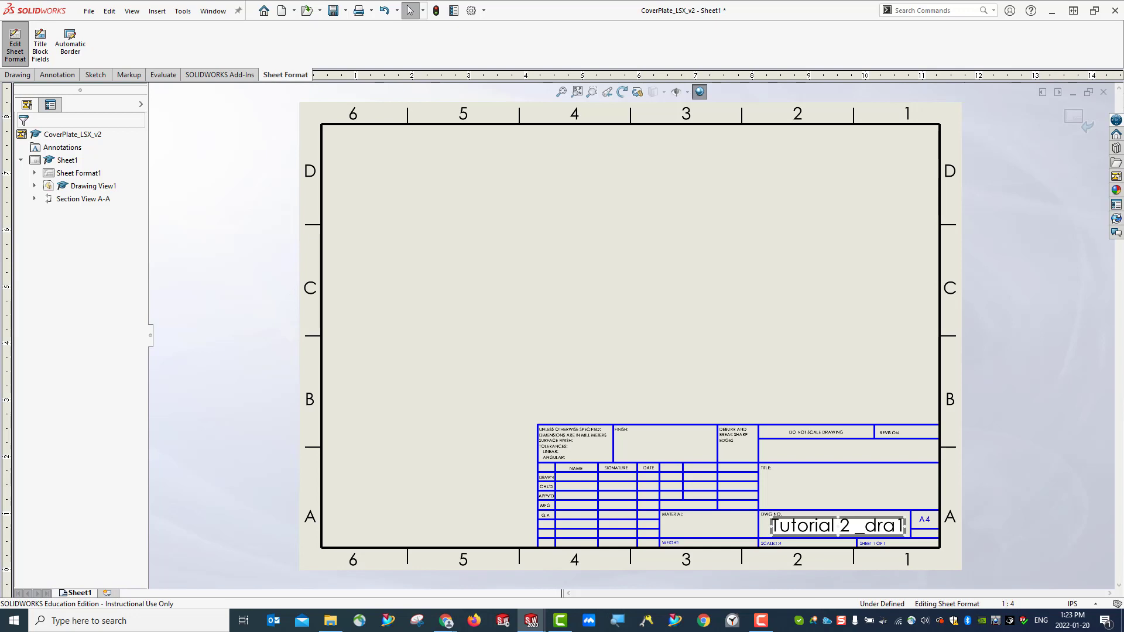
double_click(837, 525)
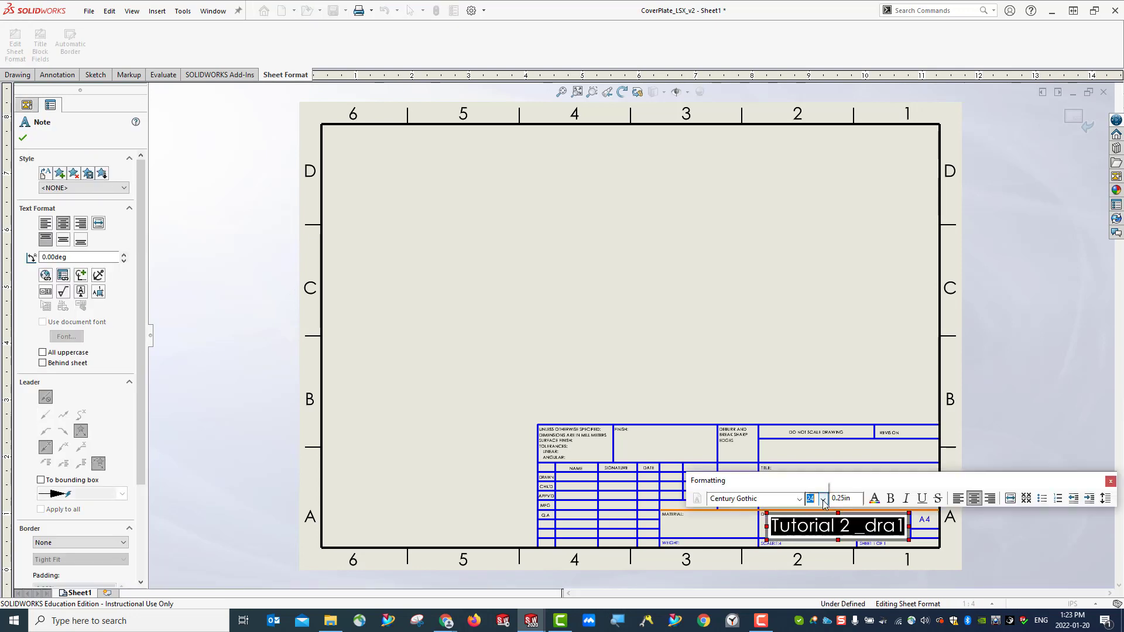
left_click(822, 499)
left_click(812, 373)
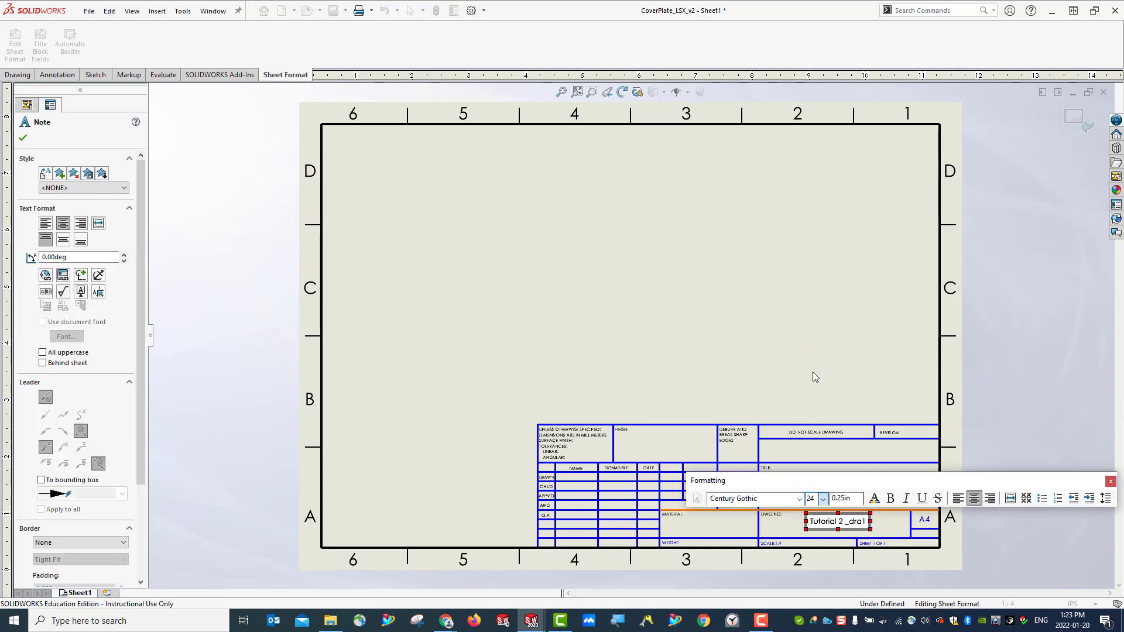
Step: Set the drawing number's text size to 24 and finish editing the note
left_click(823, 500)
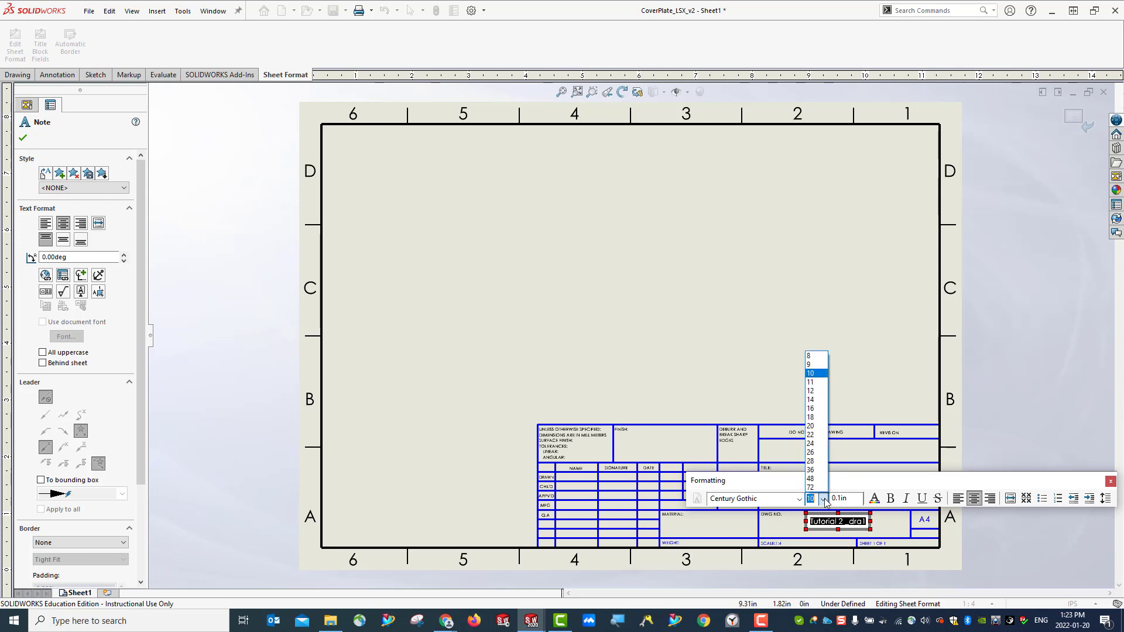
left_click(812, 443)
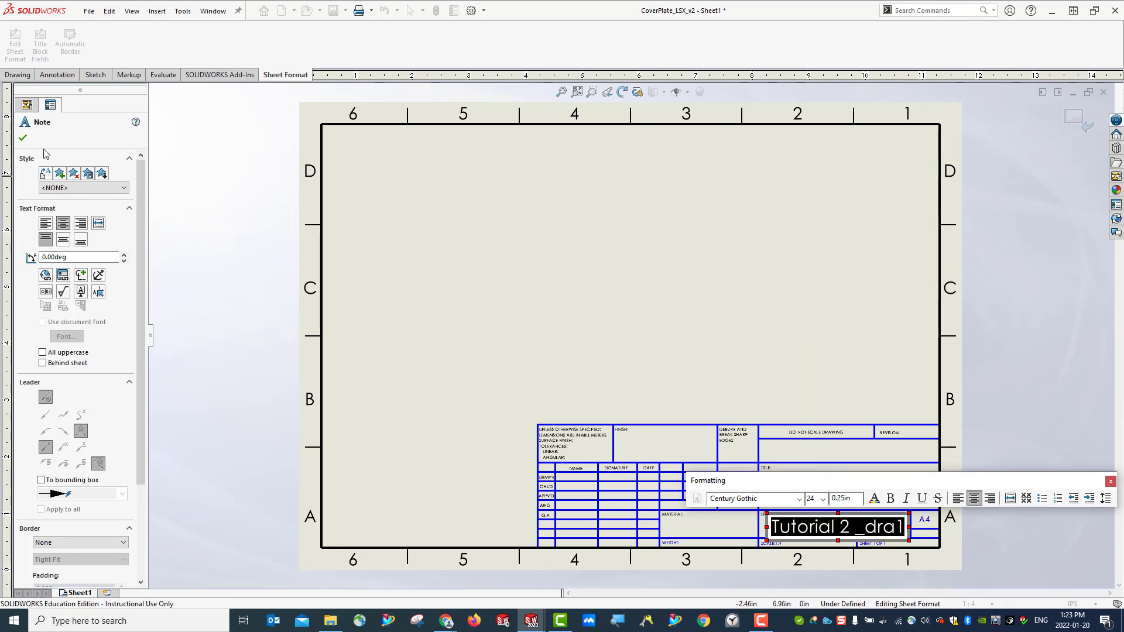
left_click(380, 343)
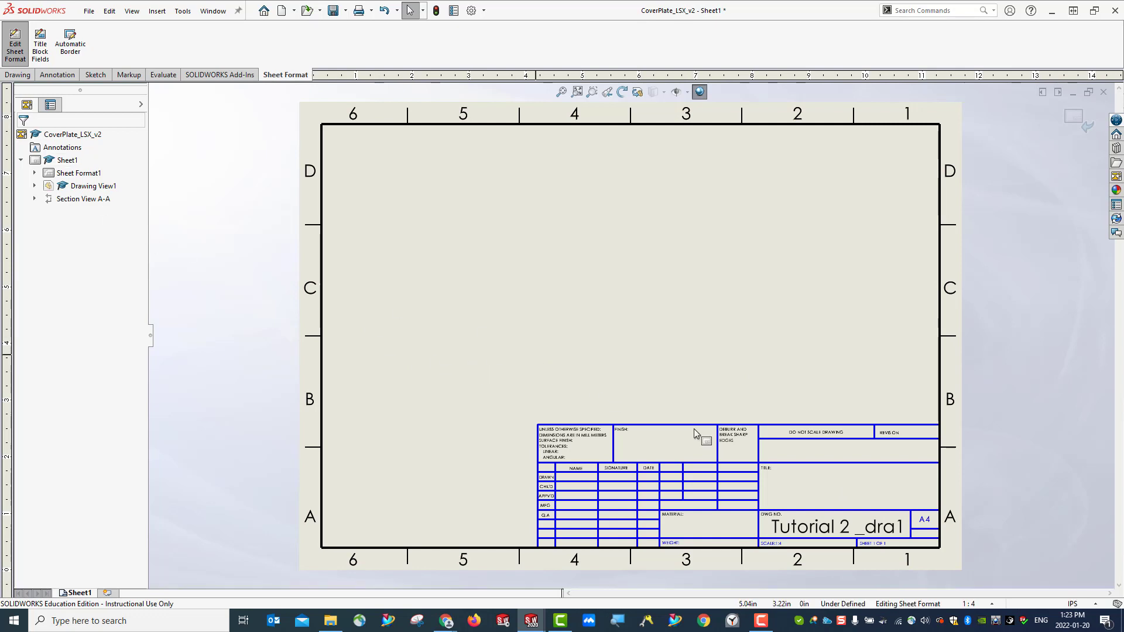
Step: Enter "Cover Plate" as the drawing title in the title block and finish editing the note
double_click(825, 495)
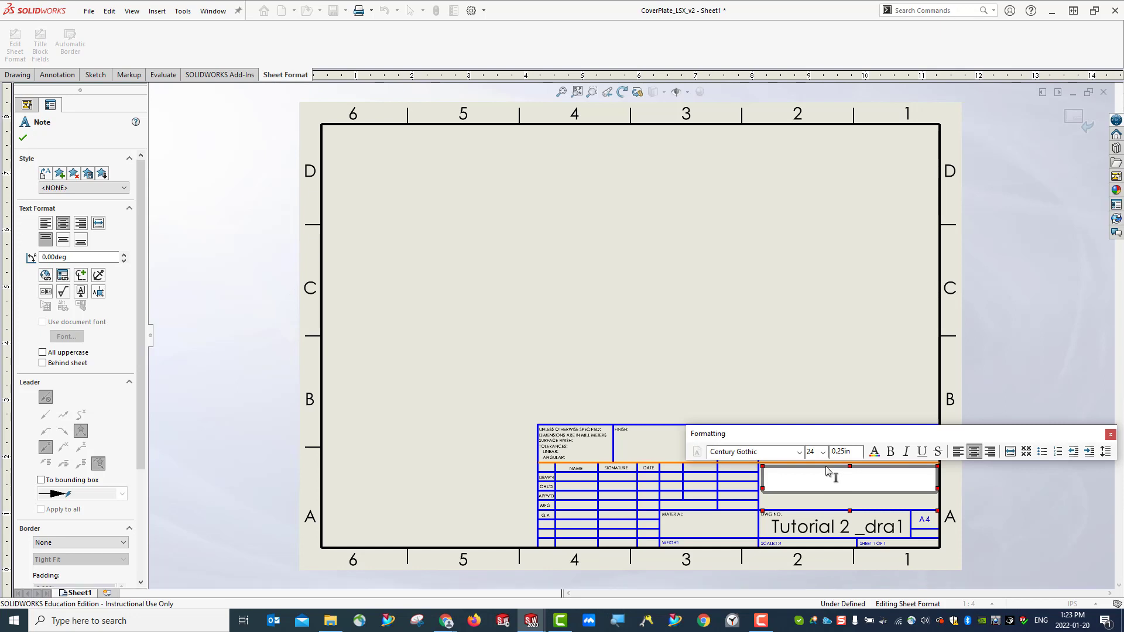
key("Escape")
double_click(843, 488)
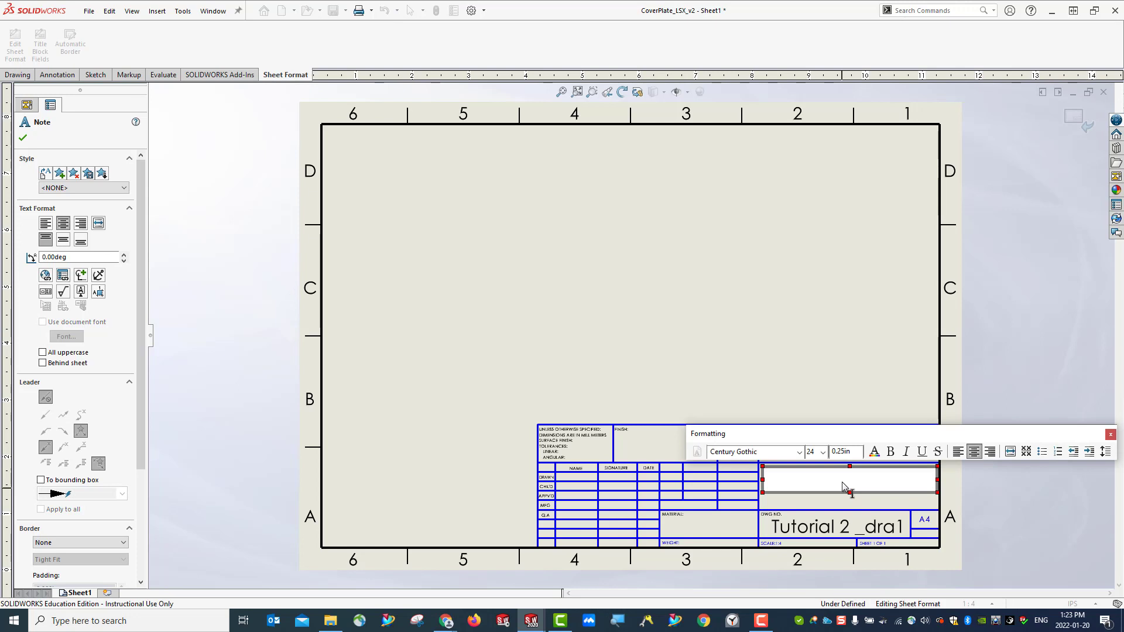
type("Cover Plate")
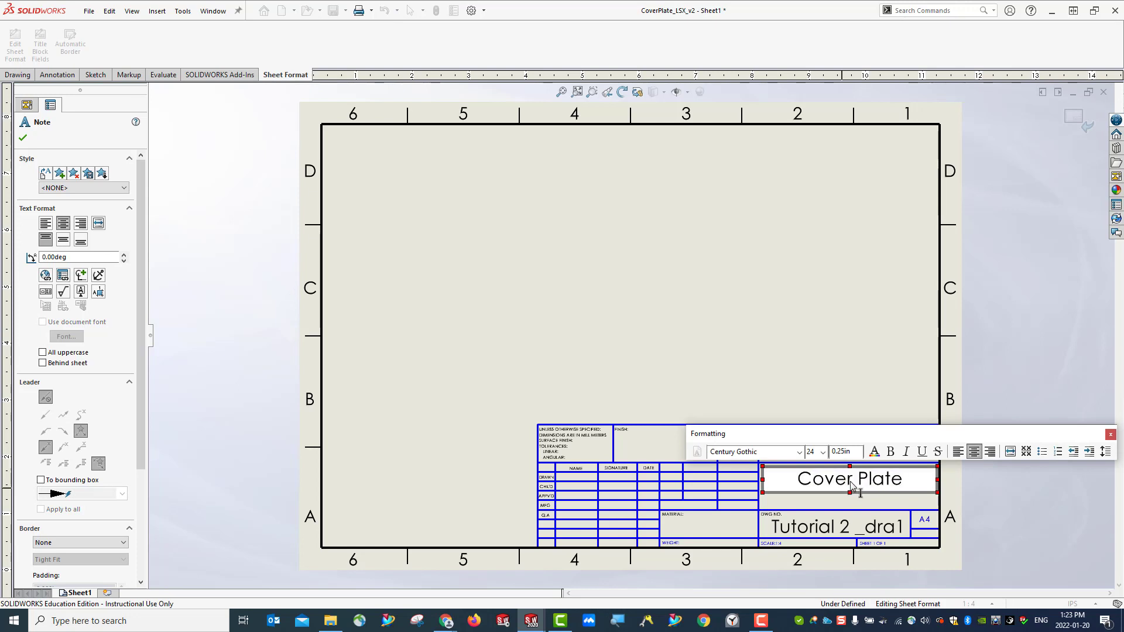
left_click(809, 401)
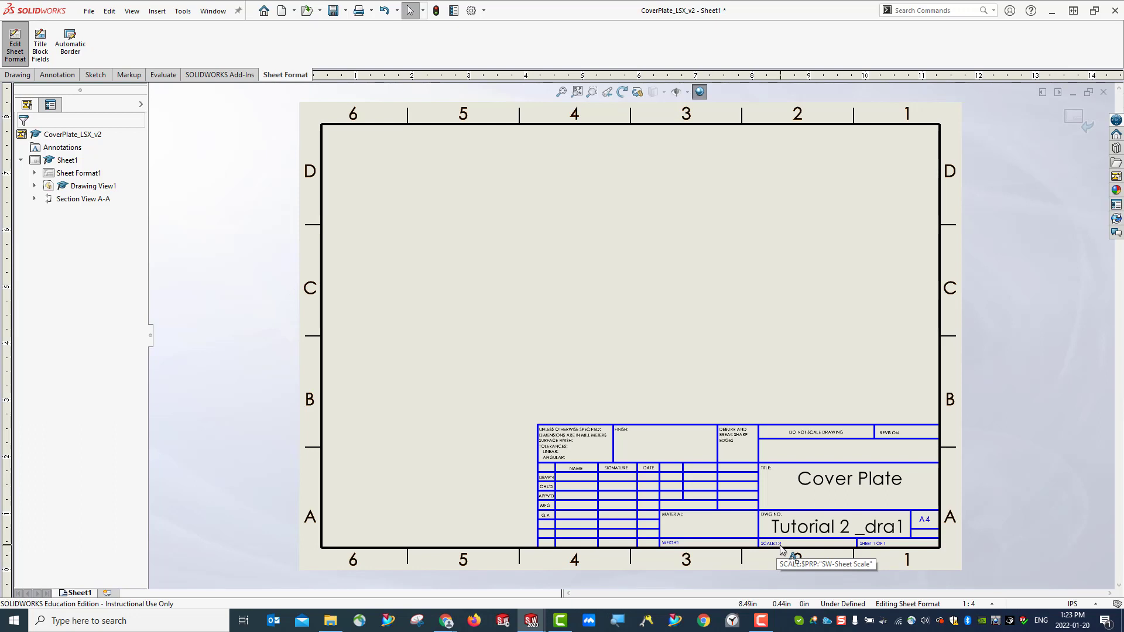
Step: Replace the title block's scale text with "SCALE 1:2.5" and finish editing the note
double_click(781, 547)
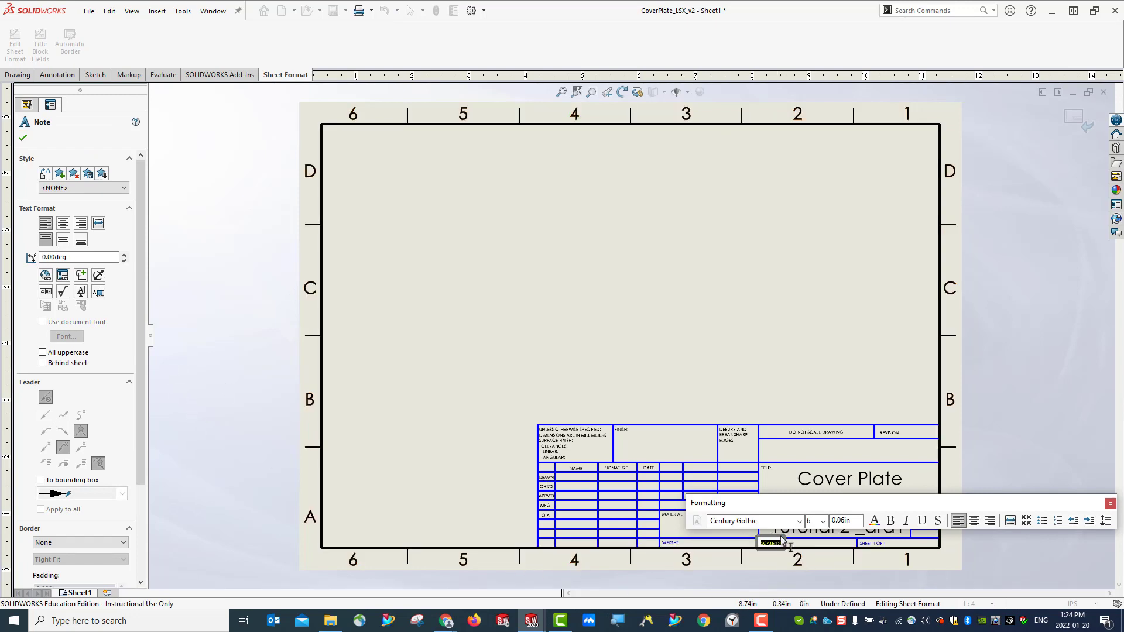
left_click(591, 91)
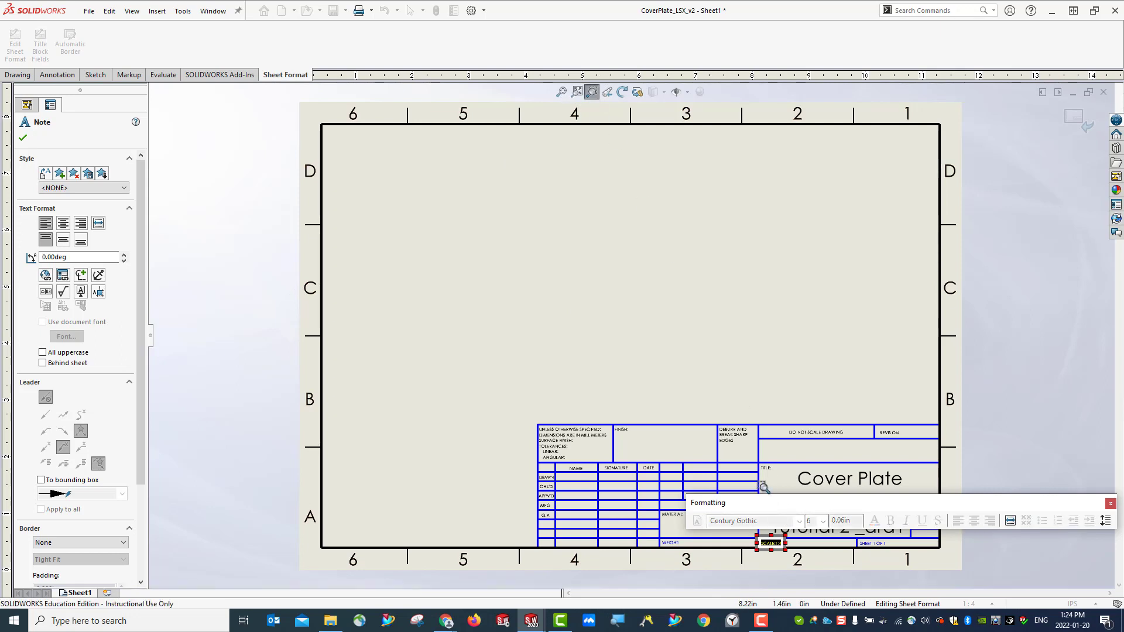
left_click_drag(762, 486, 852, 569)
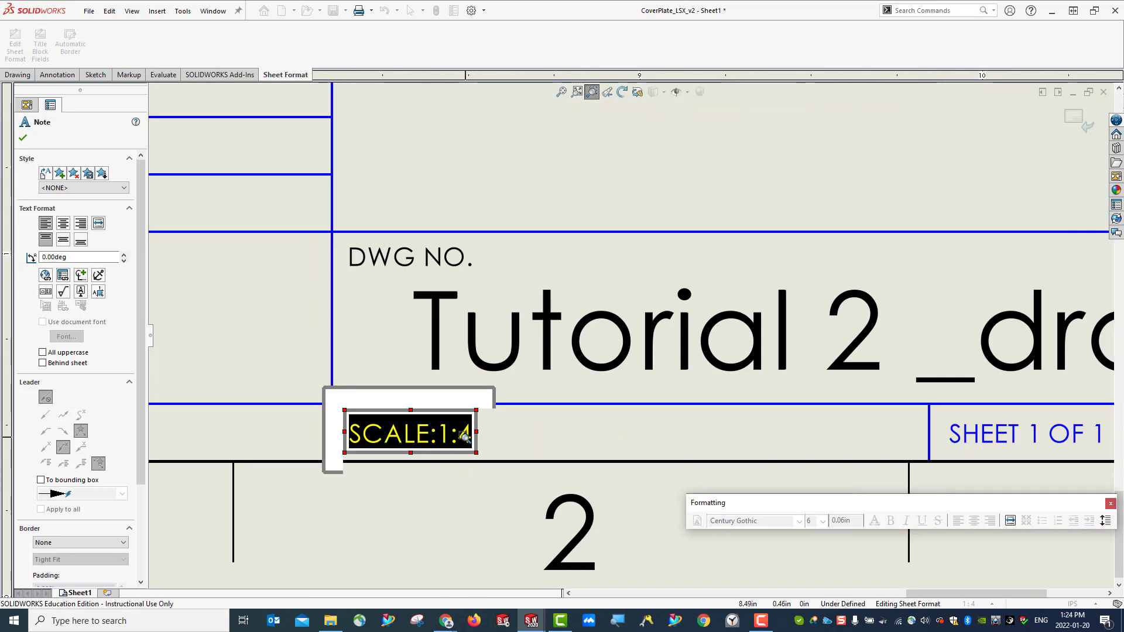
left_click(591, 92)
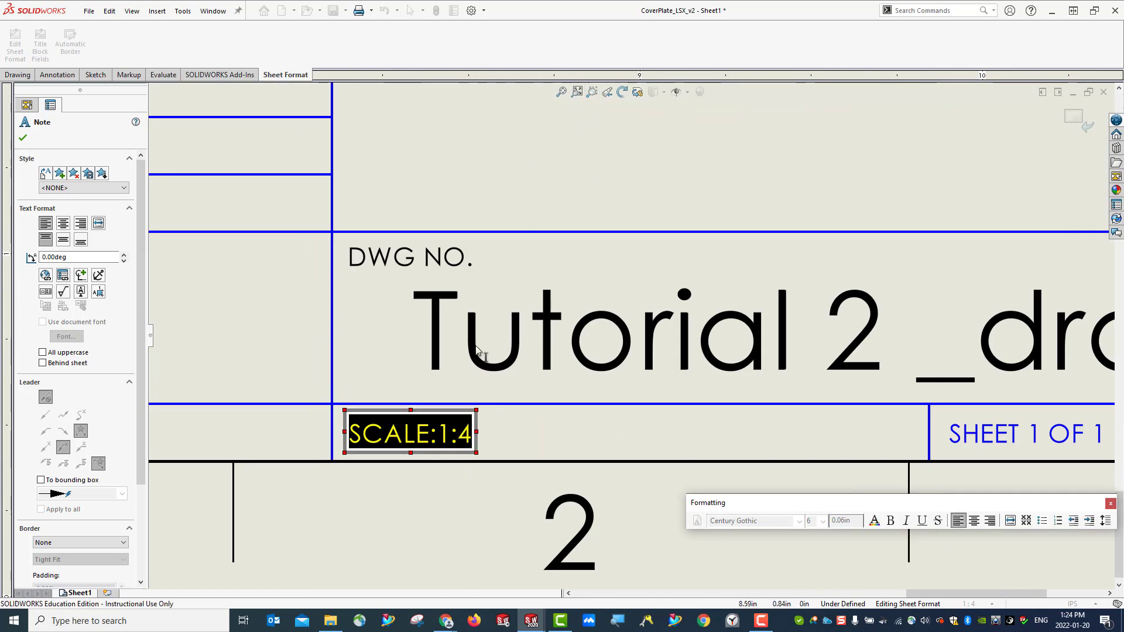
left_click(469, 439)
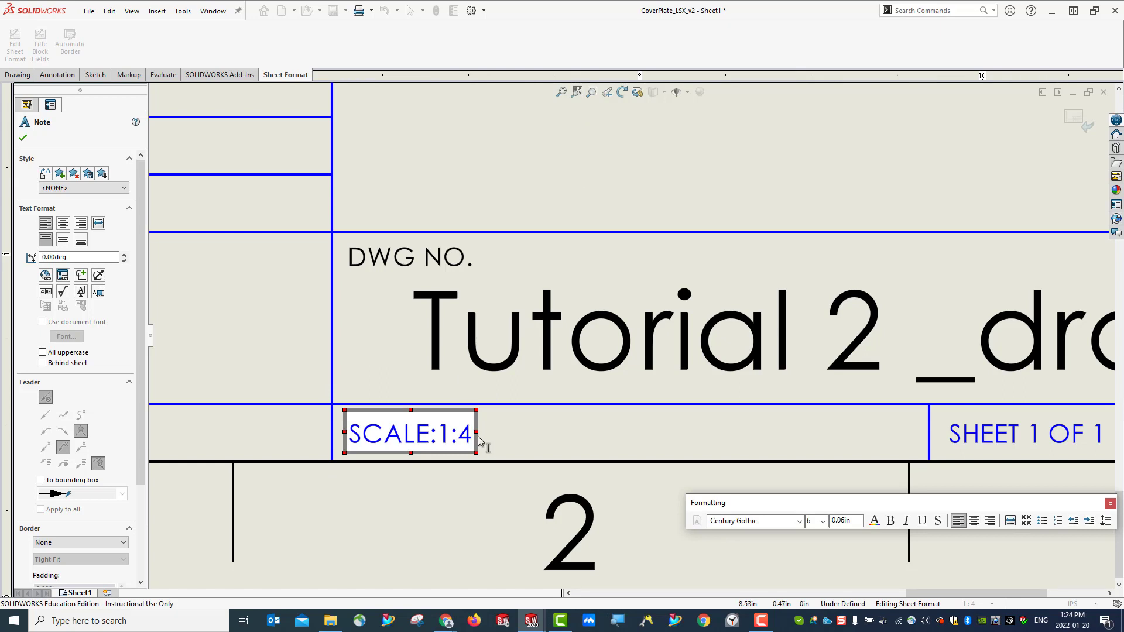
key("BackSpace")
key("BackSpace")
key("BackSpace")
type("2.5")
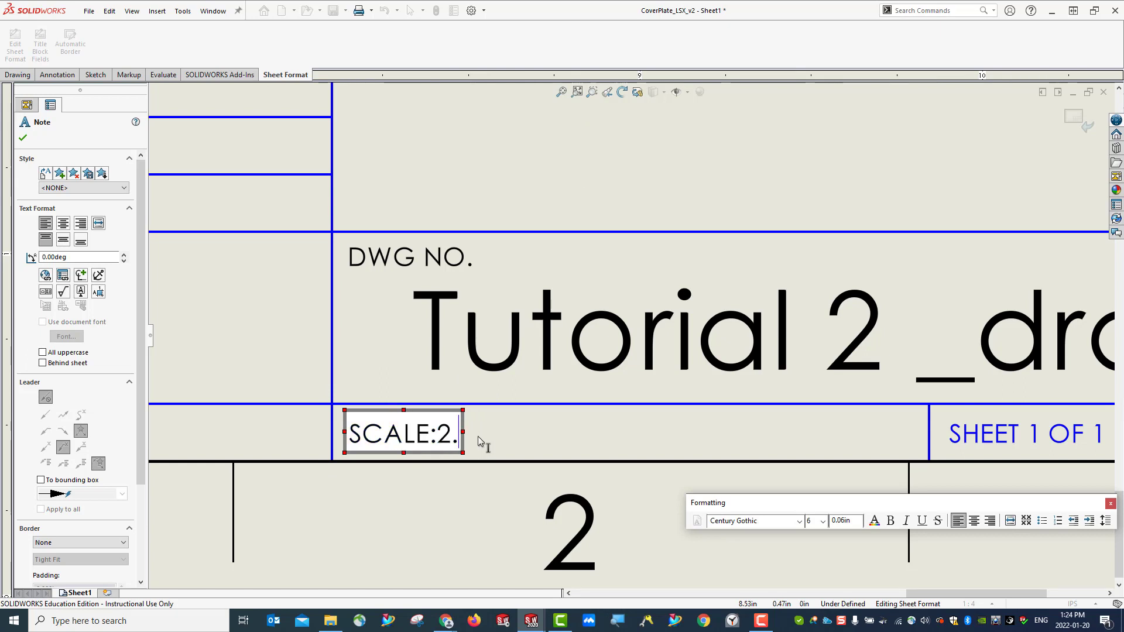
key("Left")
key("Left")
key("Left")
key("Left")
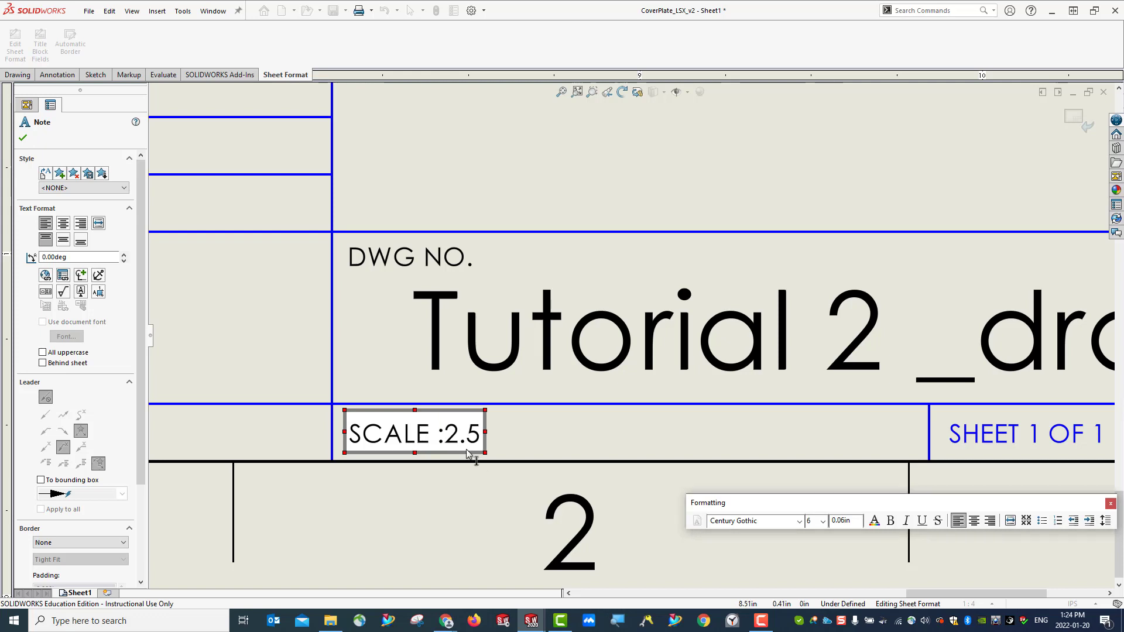
type("1")
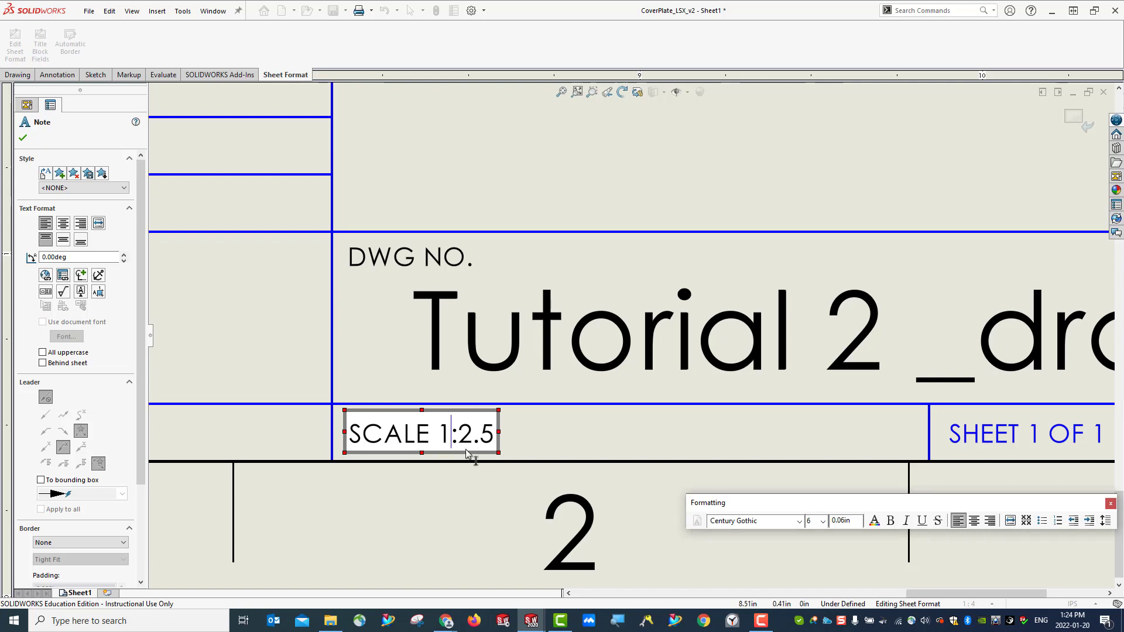
left_click(536, 438)
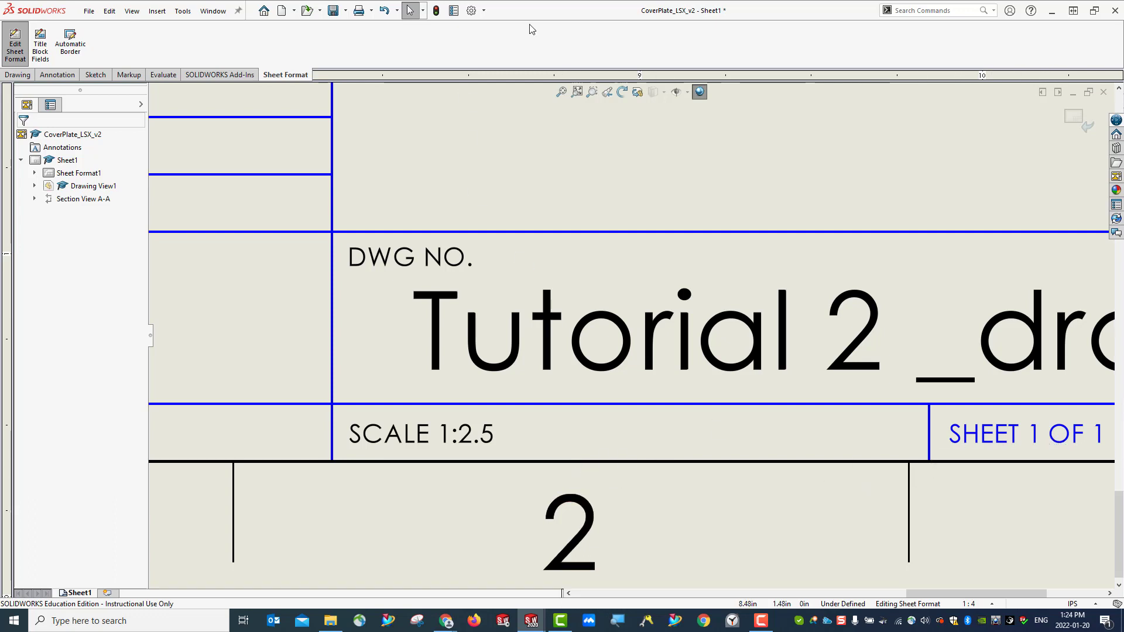
Step: Exit sheet format editing to return to the drawing sheet, and save the drawing
left_click(577, 91)
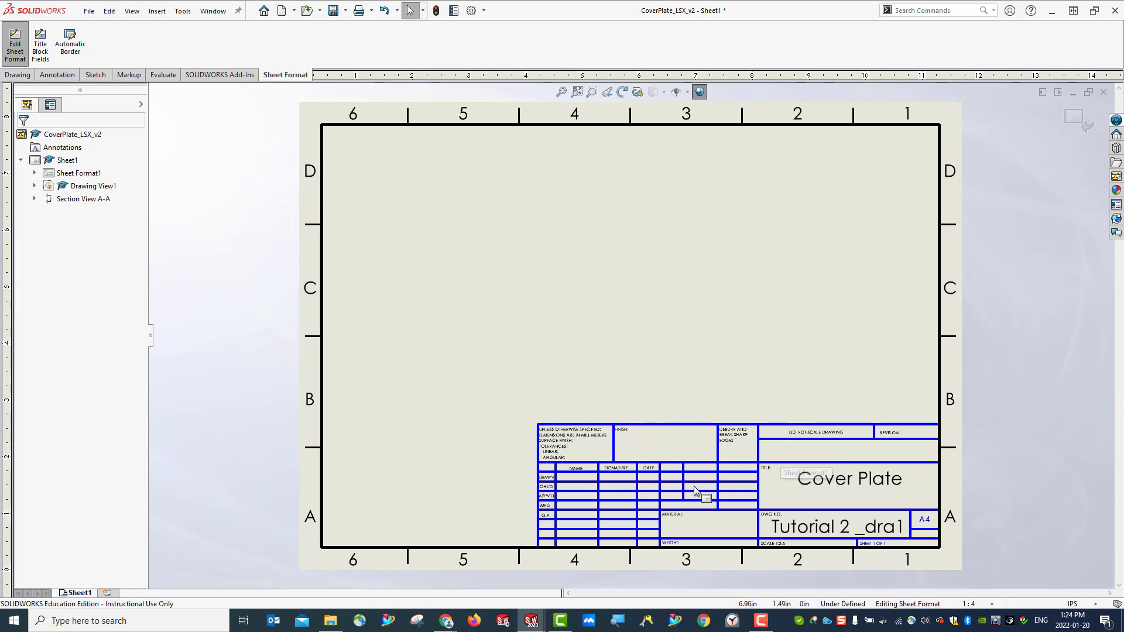
left_click(18, 52)
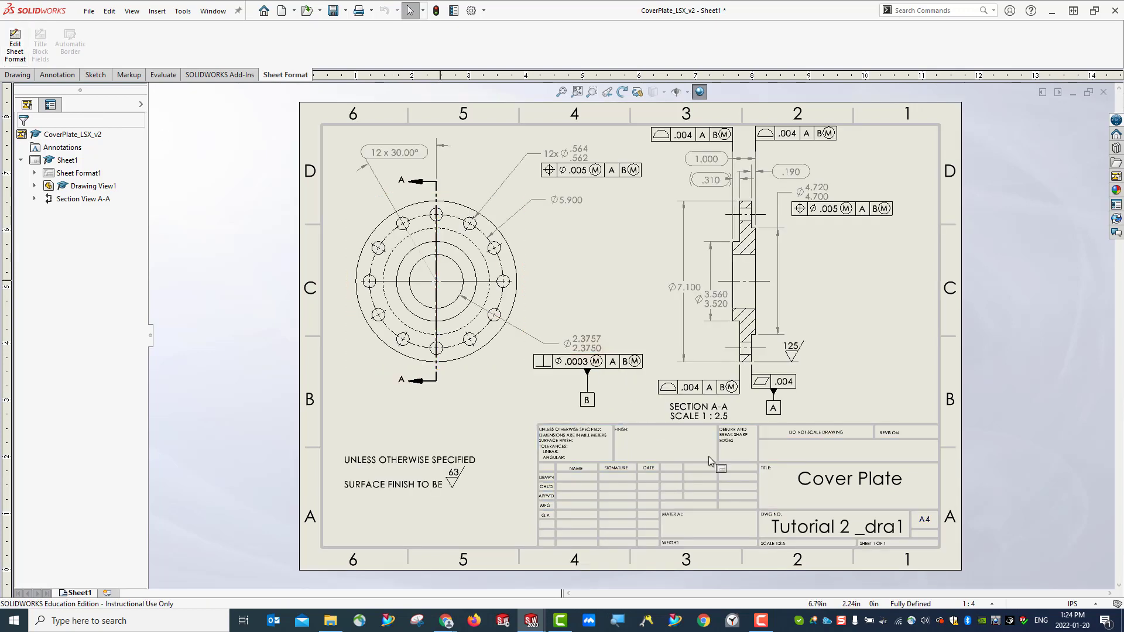
left_click(333, 10)
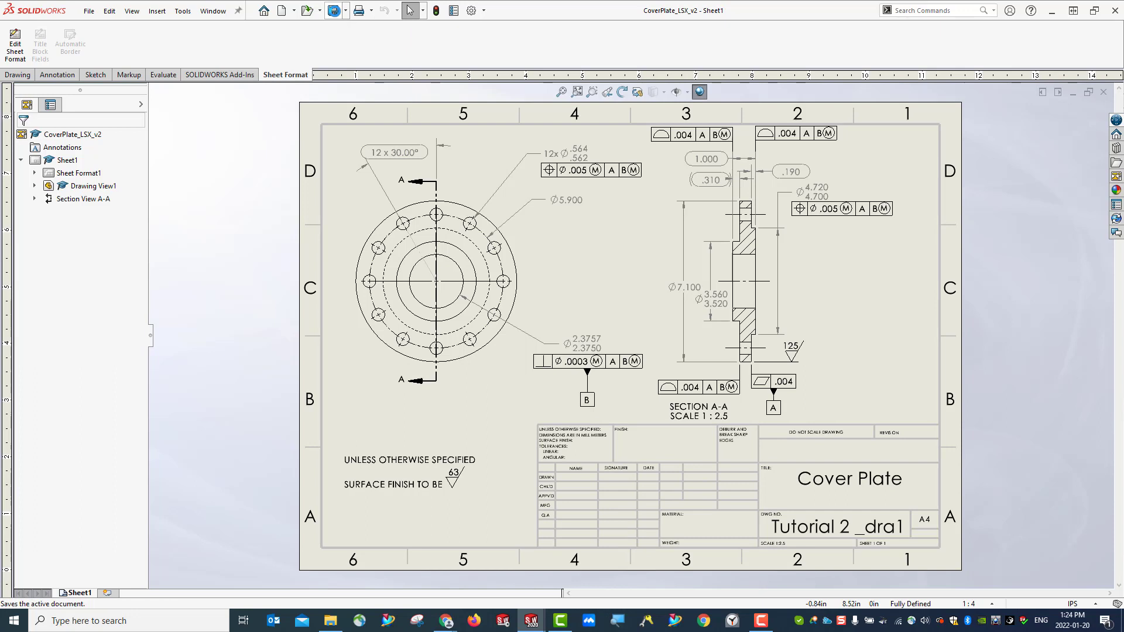